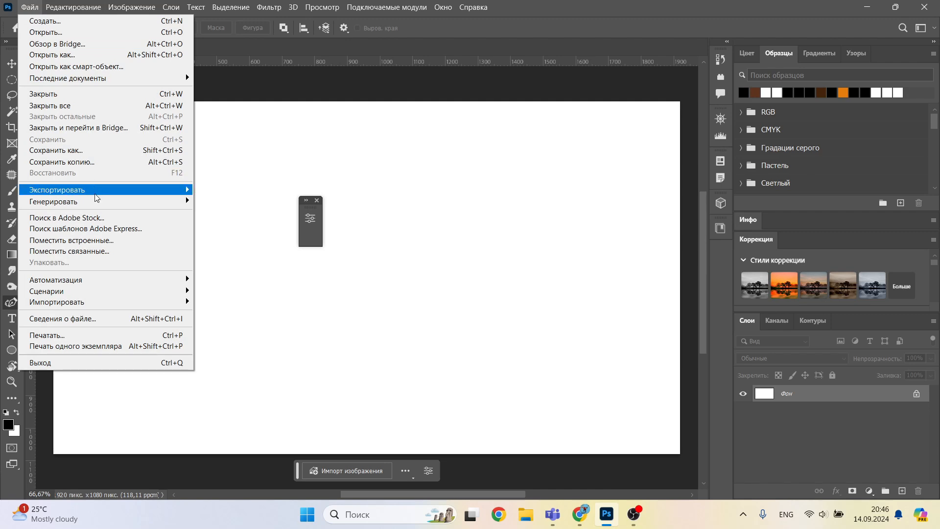
Step: Check which file formats the Export As dialog offers for the current document, leaving without exporting
mouse_move(96, 195)
click(295, 200)
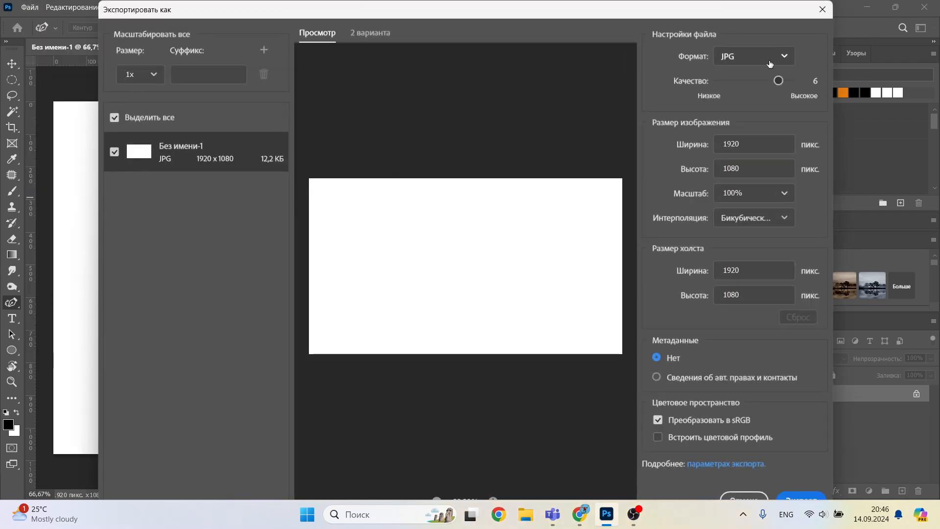
click(770, 63)
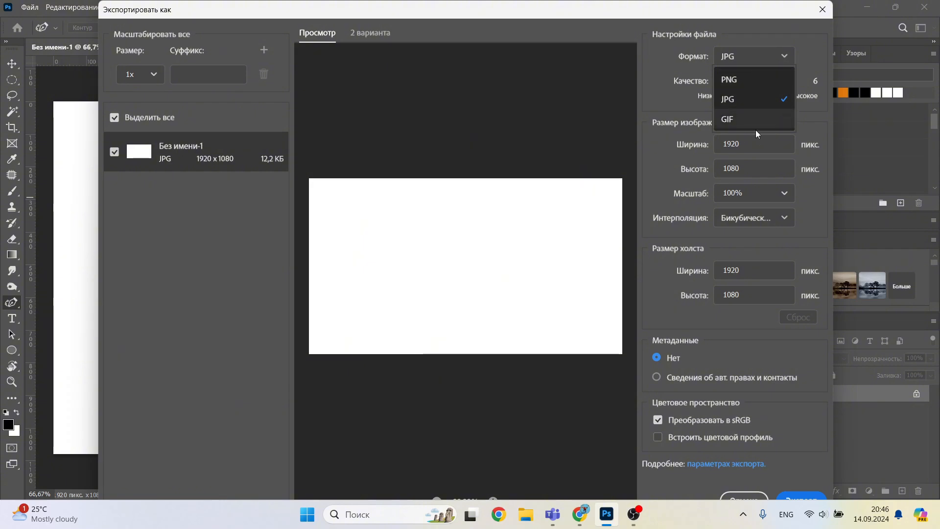
click(821, 10)
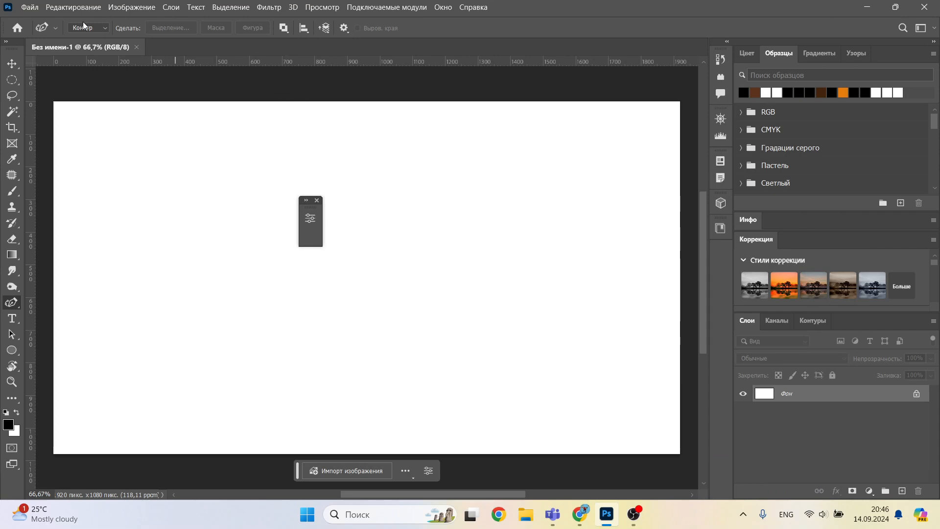
Step: Enable the option "Использовать прежнюю версию "Экспортировать как"" in the export preferences and accept the settings
click(29, 7)
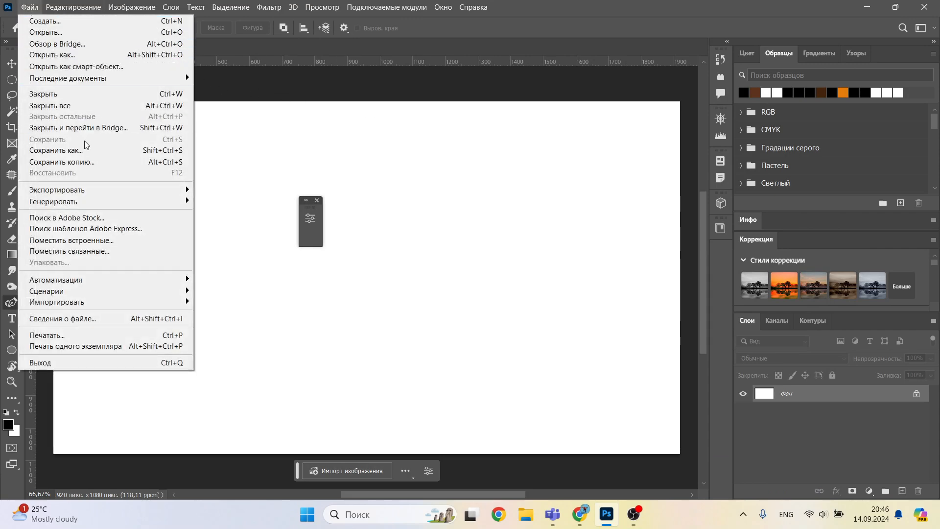
mouse_move(73, 8)
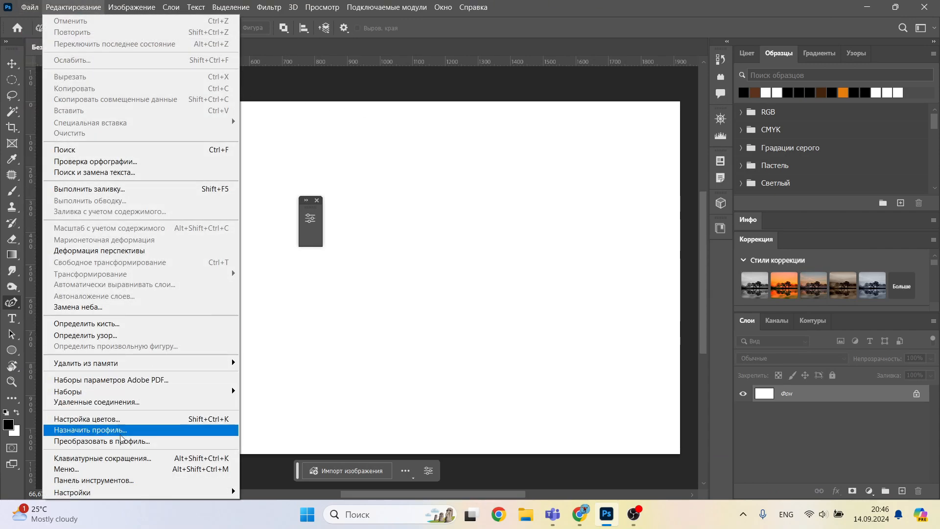
mouse_move(136, 492)
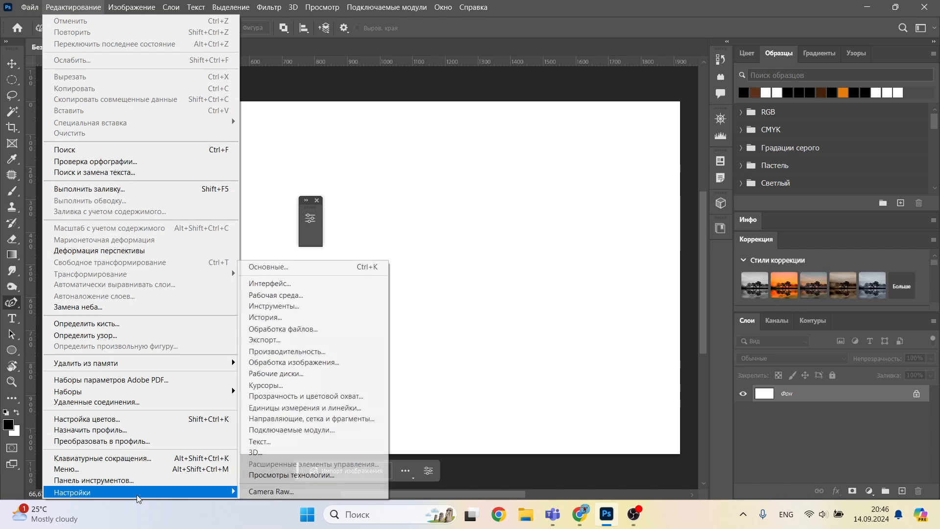
click(316, 341)
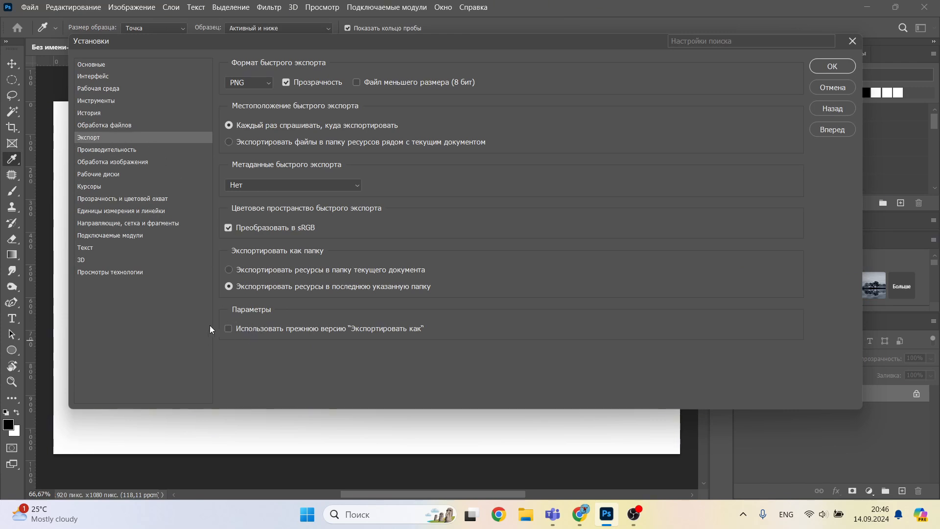
click(819, 65)
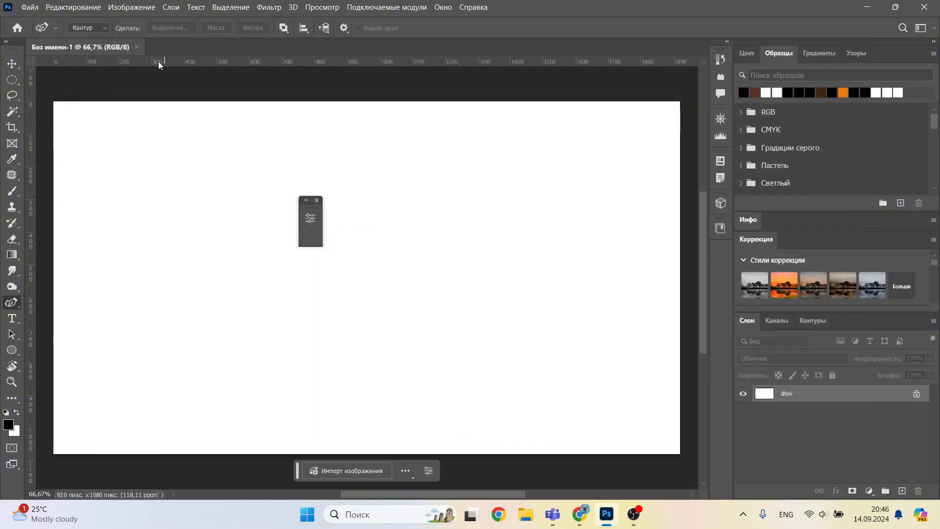
Step: Reopen the Export As dialog and check its format list for SVG, leaving without exporting
click(29, 7)
mouse_move(113, 195)
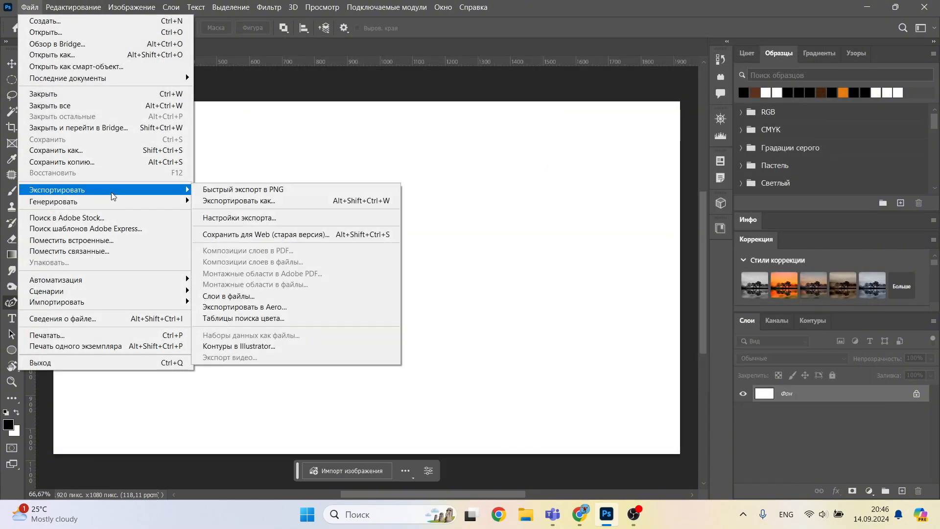
click(296, 202)
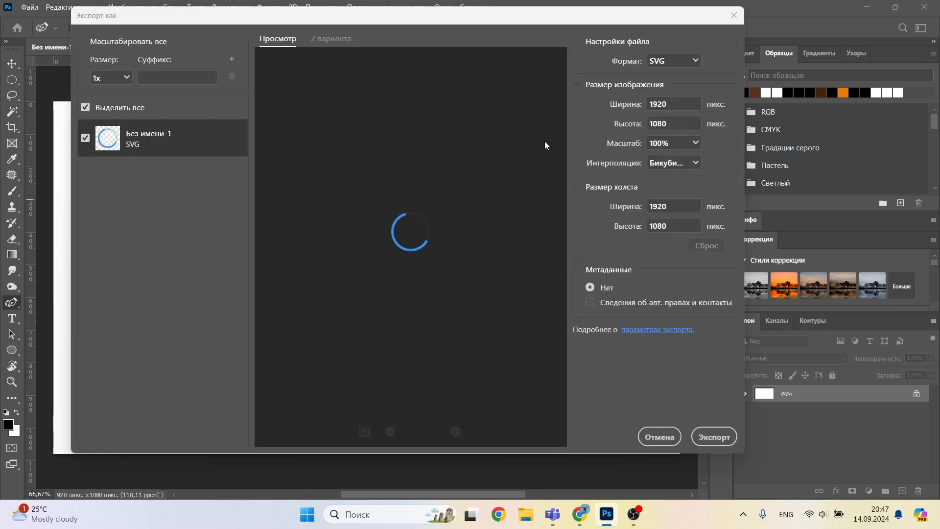
click(690, 63)
click(692, 62)
click(692, 62)
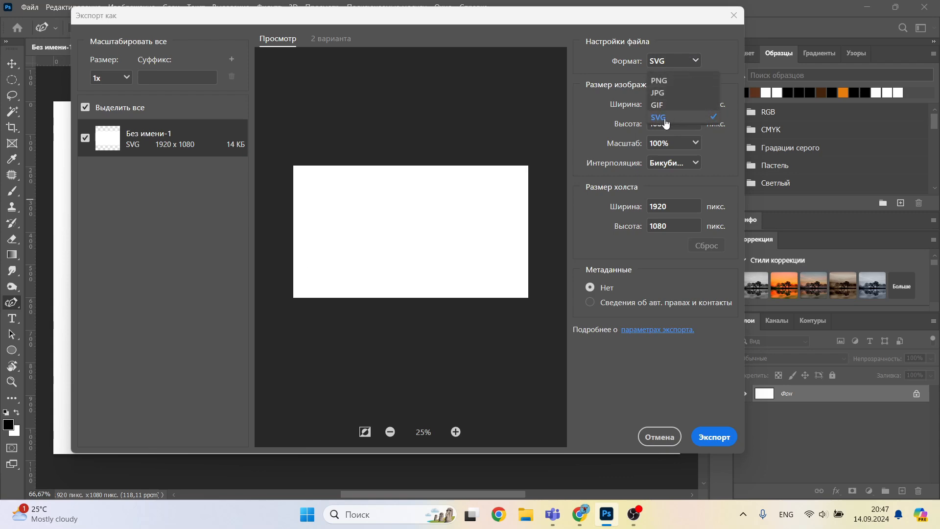
click(733, 16)
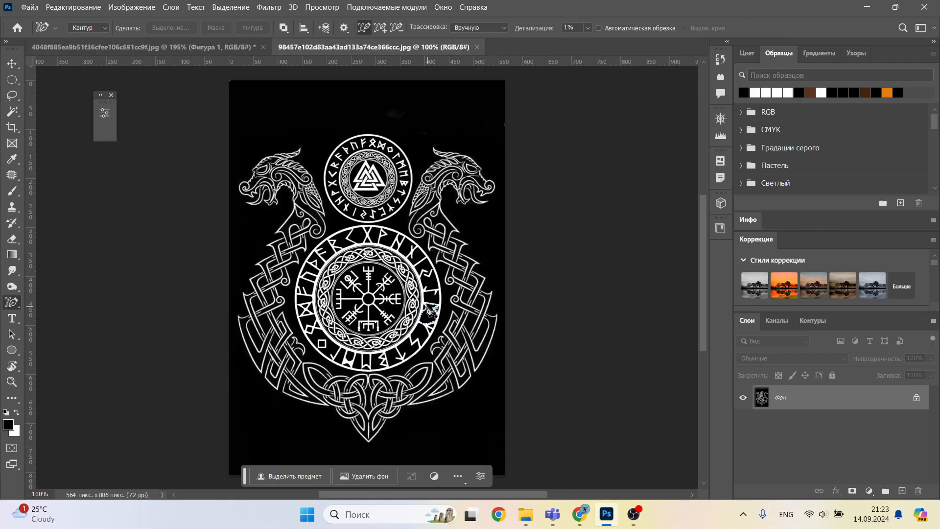
Step: Duplicate the background layer of the Nordic ornament image and invert the copy's colours
alt+scroll(368, 300, up, 1)
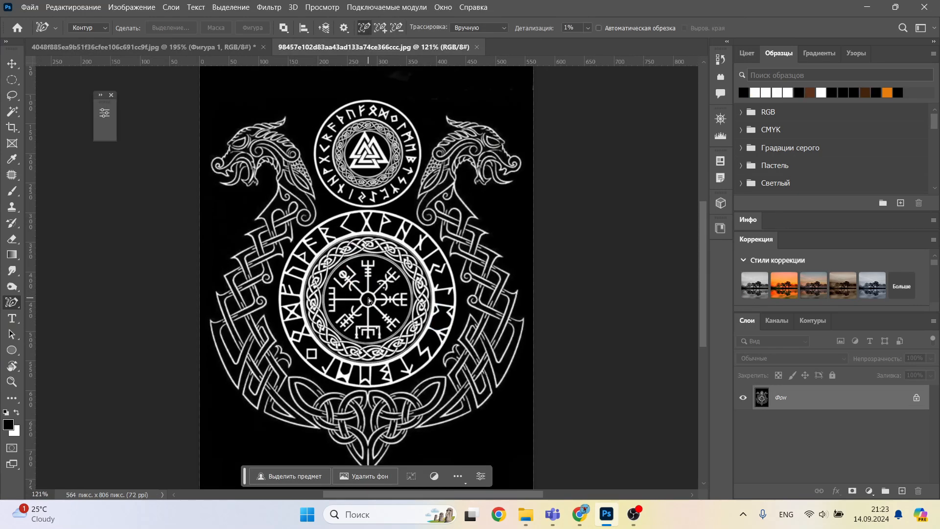
key(ctrl+j)
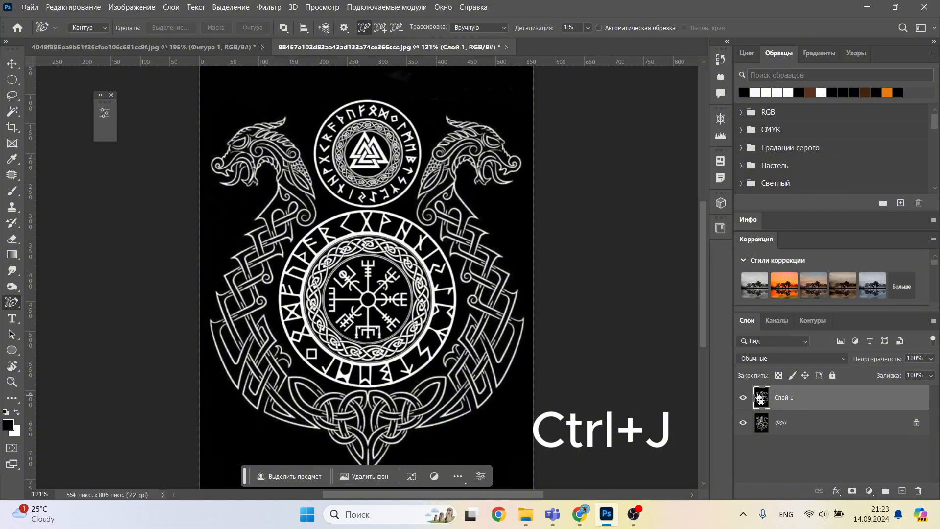
key(ctrl+i)
alt+scroll(431, 215, up, 5)
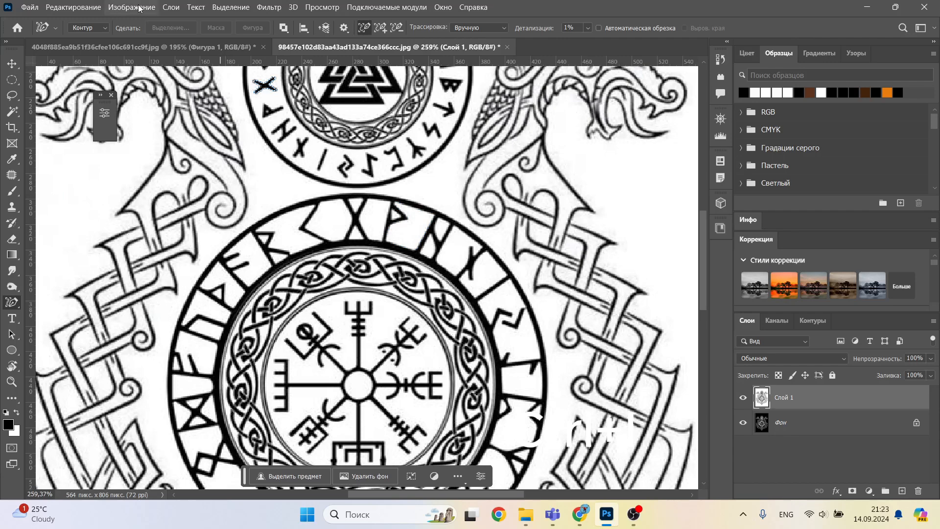
Step: Resample the image to a resolution of 150 pixels/inch
click(120, 7)
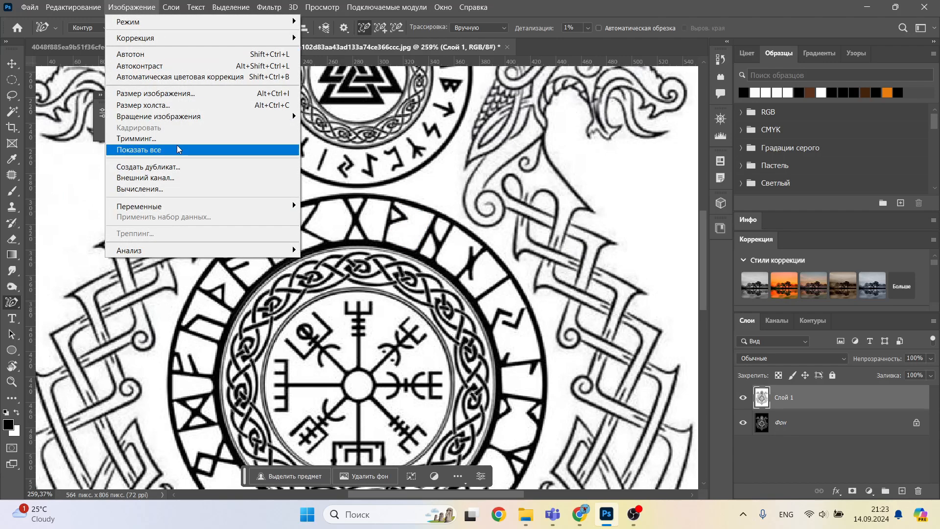
click(155, 93)
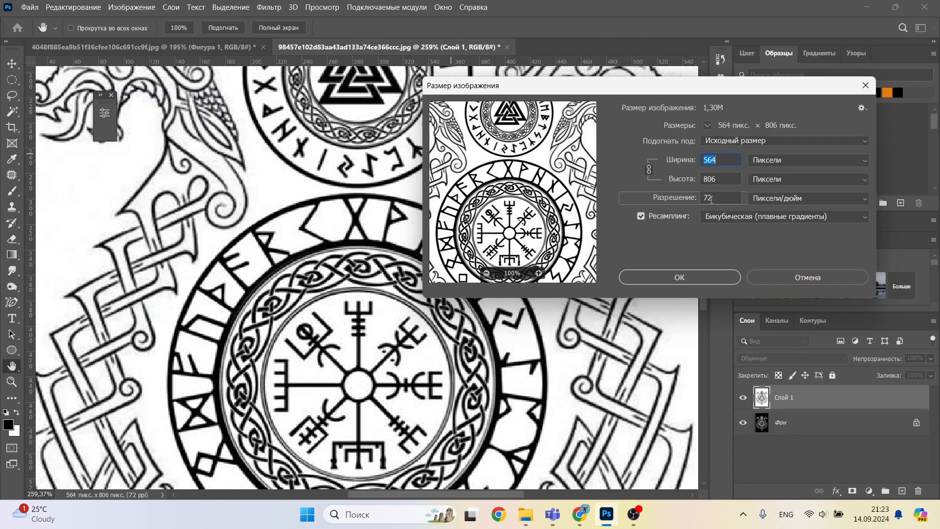
click(712, 198)
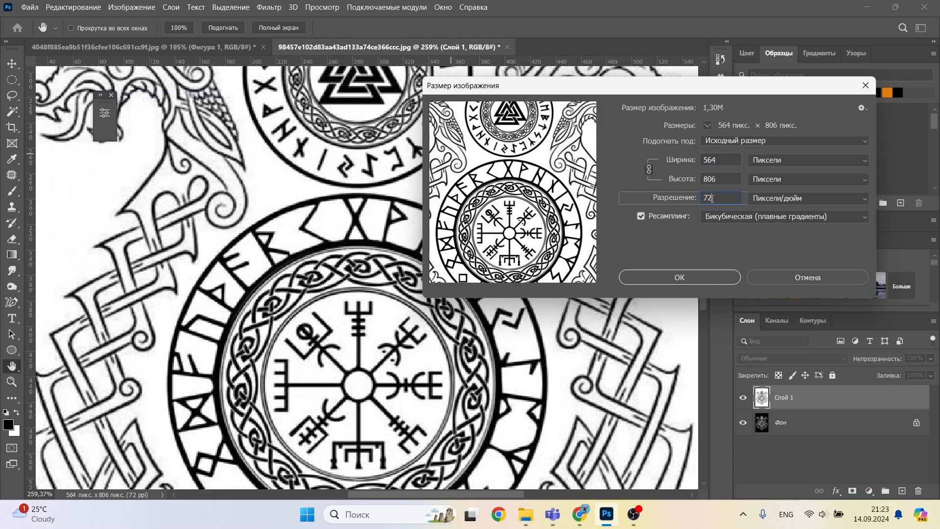
text(150)
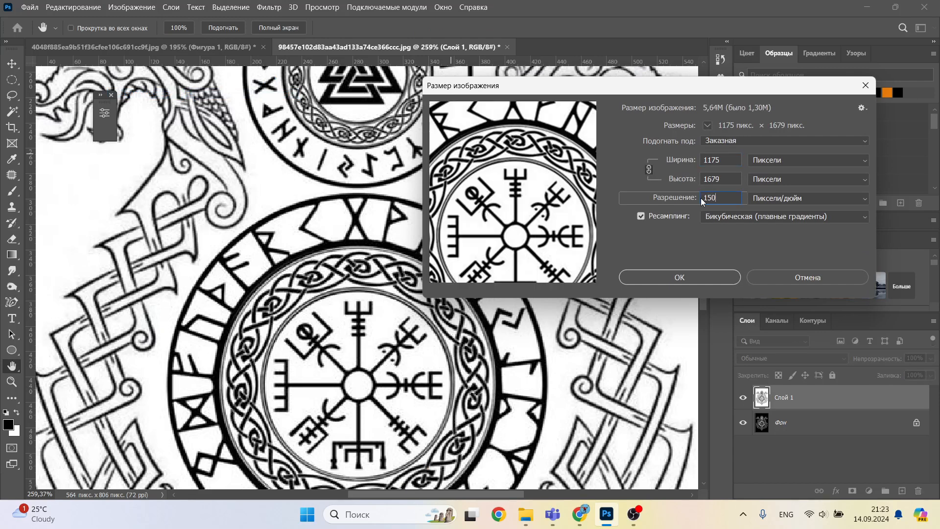
click(713, 278)
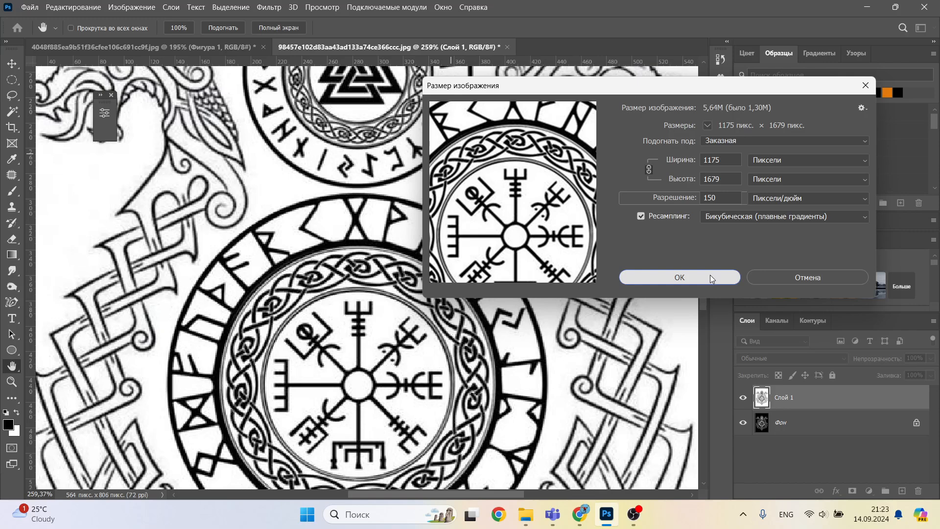
key(p)
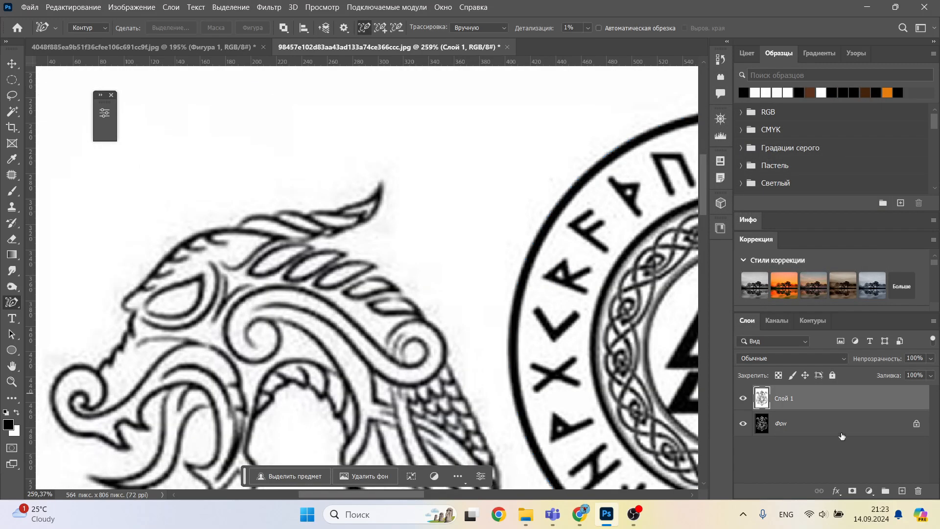
Step: Apply a Gaussian Blur with a radius of 1.0 pixels to the inverted layer
click(269, 6)
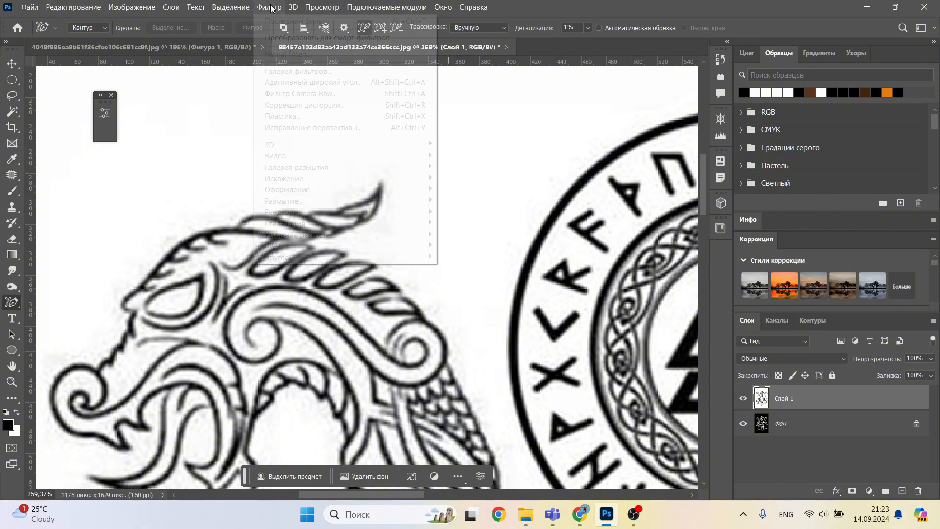
mouse_move(321, 201)
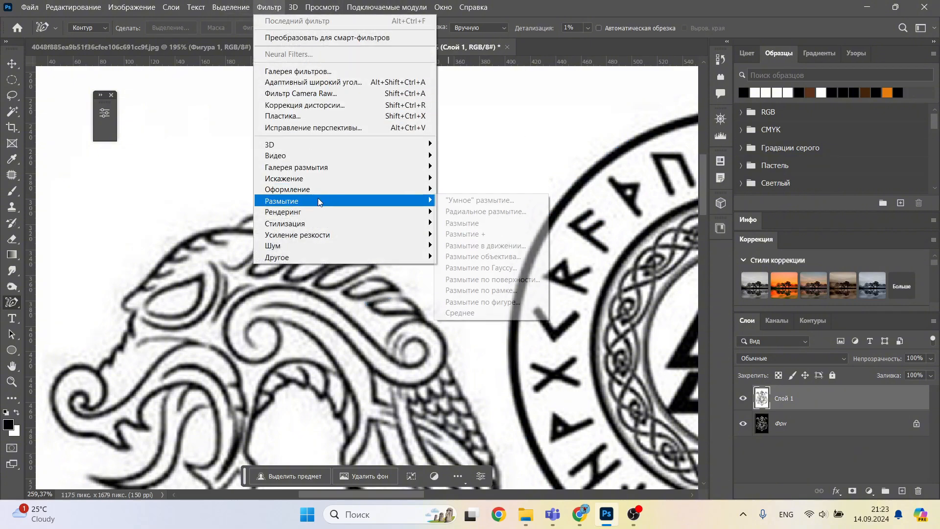
click(506, 268)
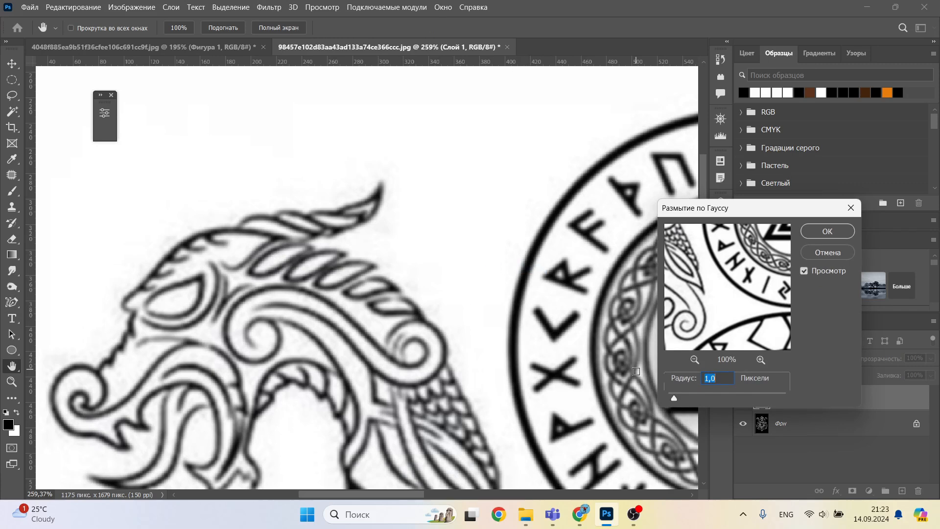
click(827, 231)
key(p)
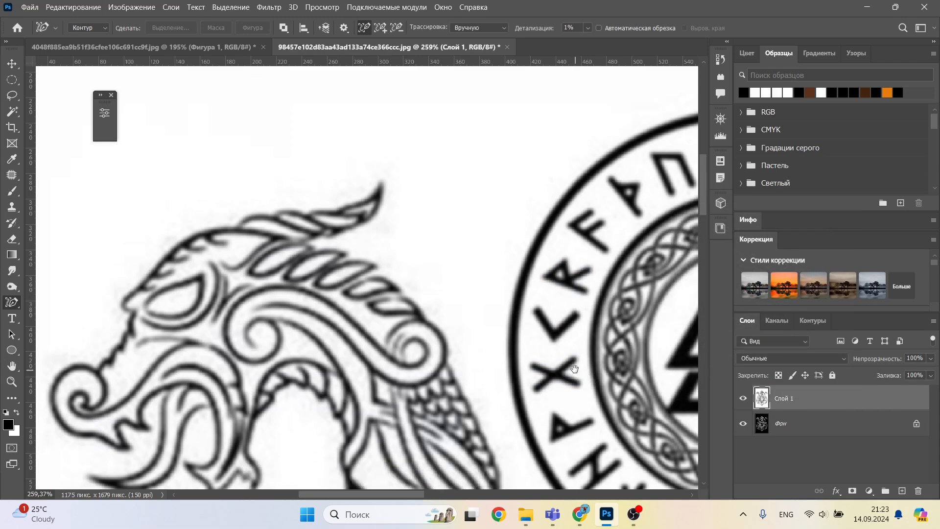
Step: Add a Curves adjustment layer with the black point at input 93, output 0, and the white point moved inward to sharpen the line edges
drag(574, 368, 481, 265)
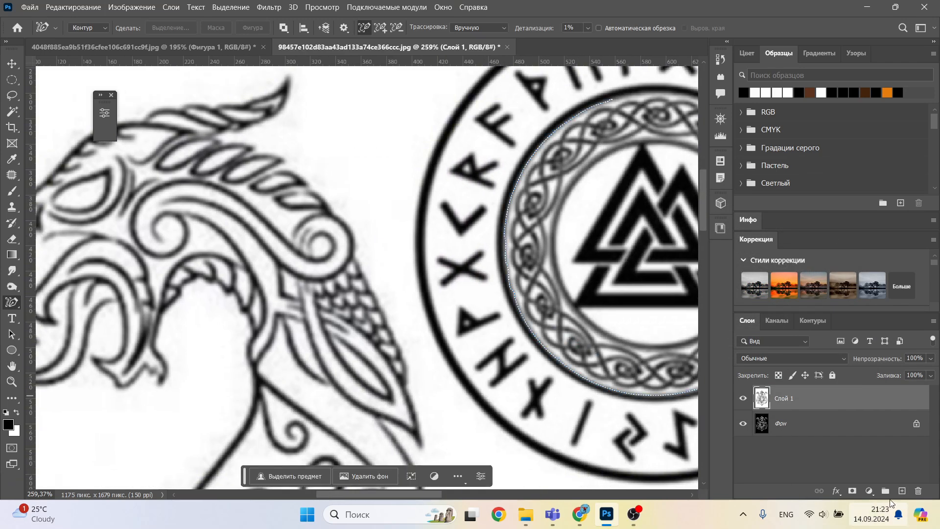
click(869, 491)
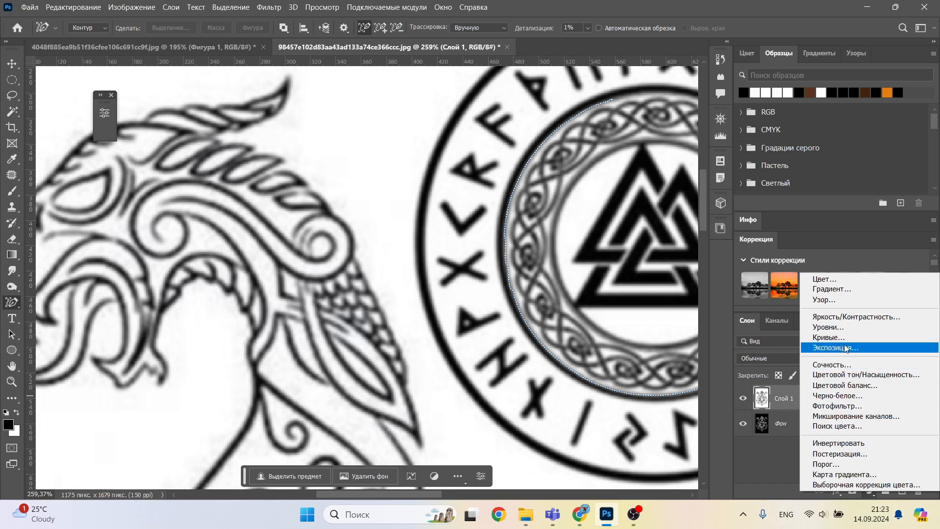
click(832, 337)
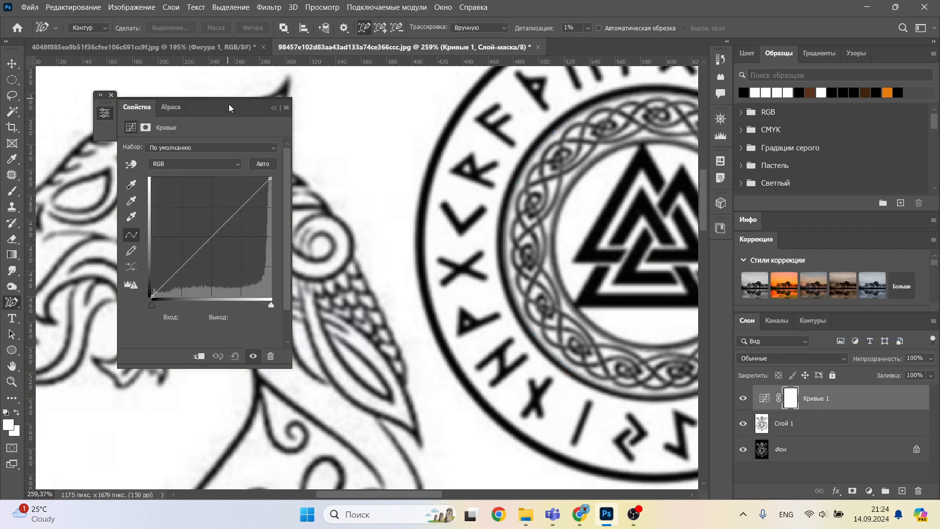
drag(230, 110, 417, 131)
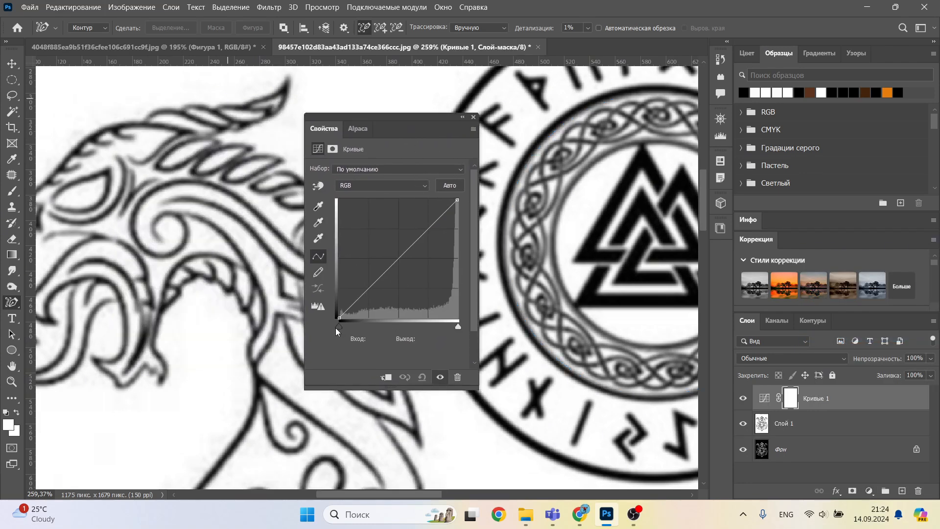
drag(341, 328, 385, 329)
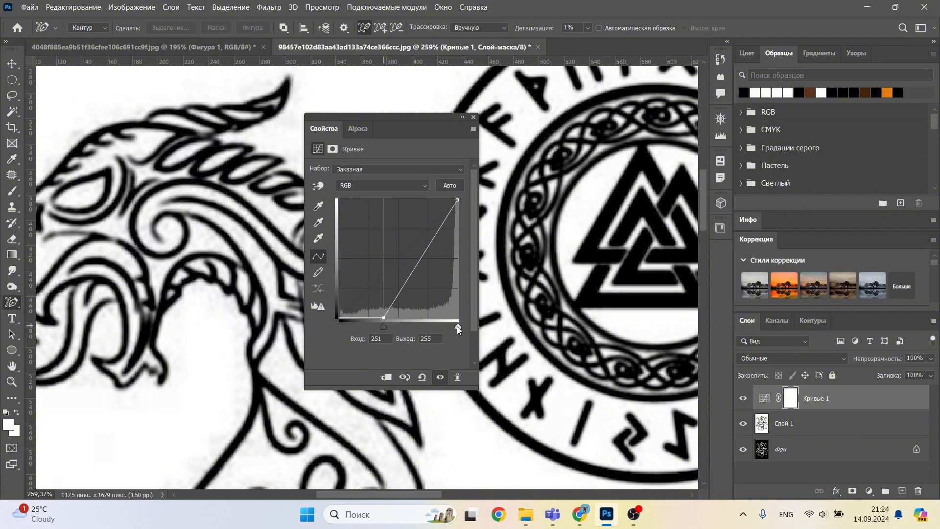
drag(459, 328, 389, 330)
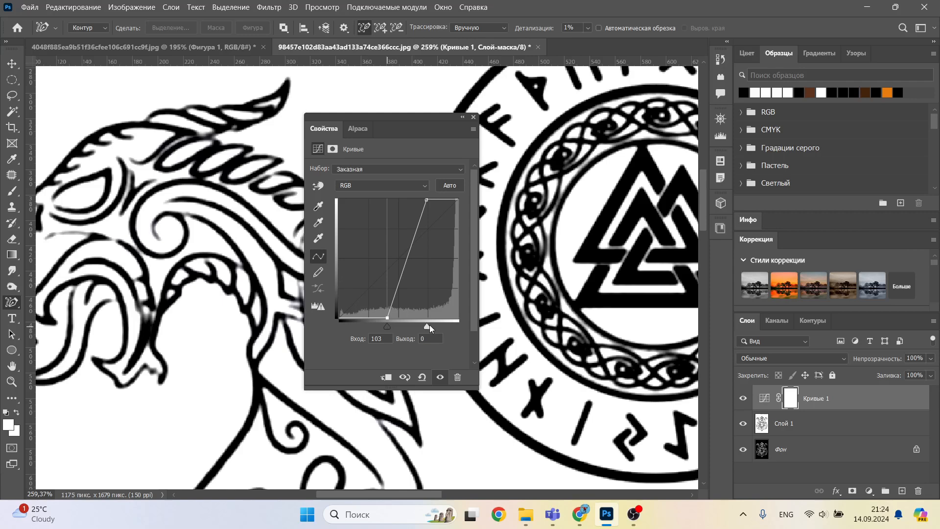
drag(426, 328, 385, 330)
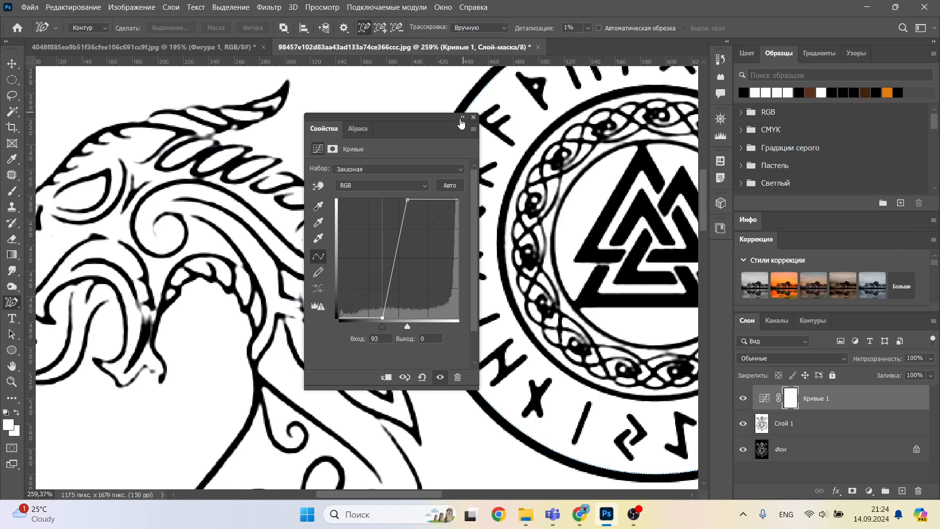
click(461, 118)
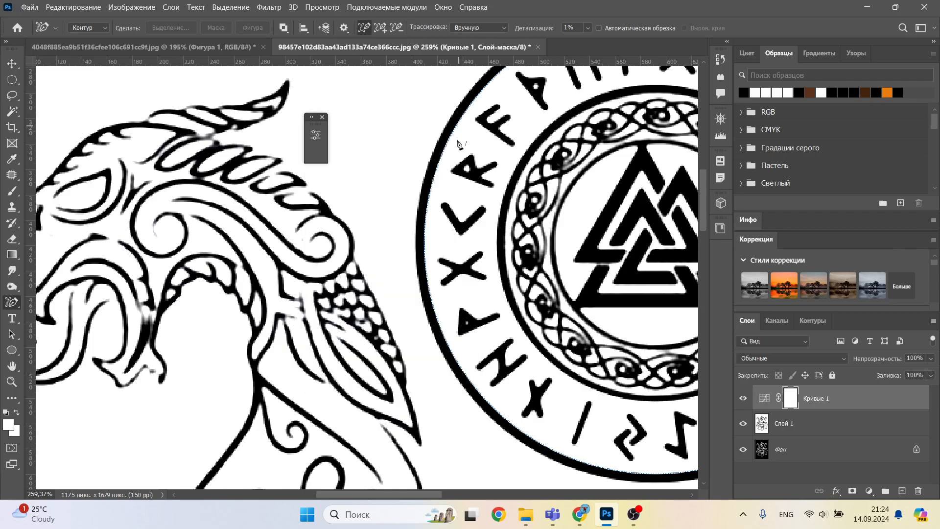
Step: Enlarge the two holes of the B-shaped rune in the upper ring by painting white on layer Слой 1 with a 7-pixel brush
alt+scroll(445, 245, down, 4)
mouse_move(445, 245)
mouse_down()
mouse_move(372, 247)
mouse_move(379, 225)
mouse_up()
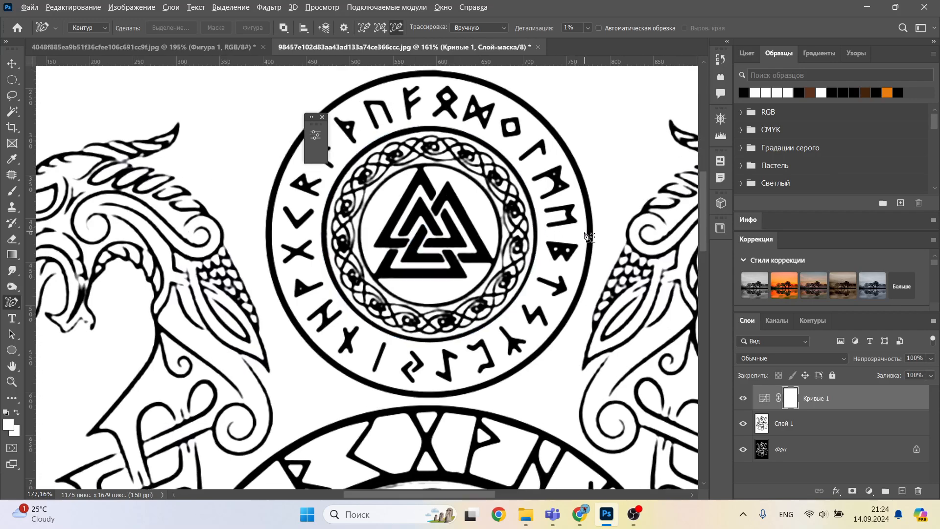
alt+scroll(544, 217, up, 6)
key(b)
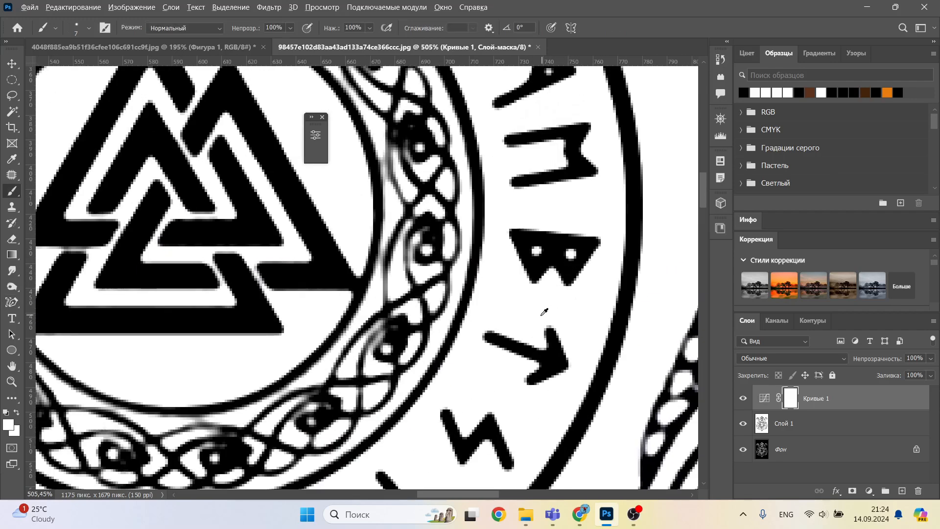
alt+right_drag(582, 254, 581, 257)
click(770, 424)
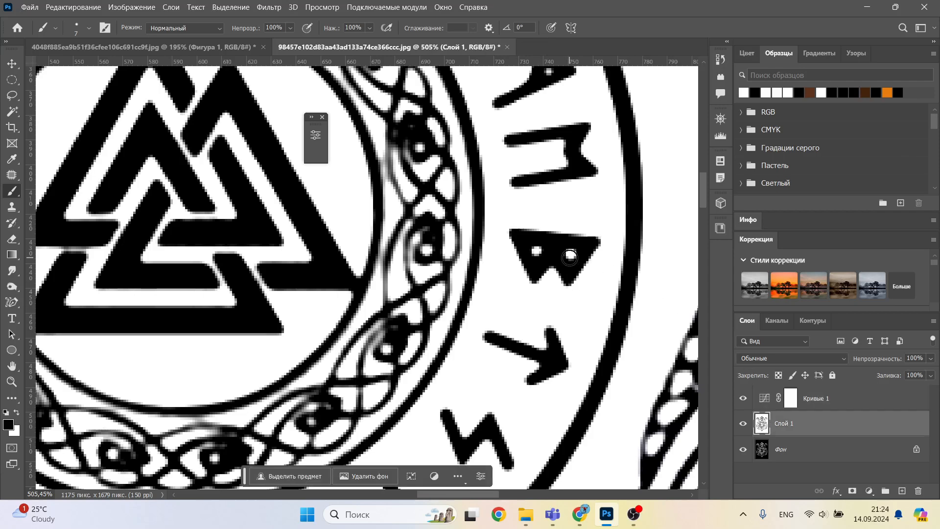
click(536, 250)
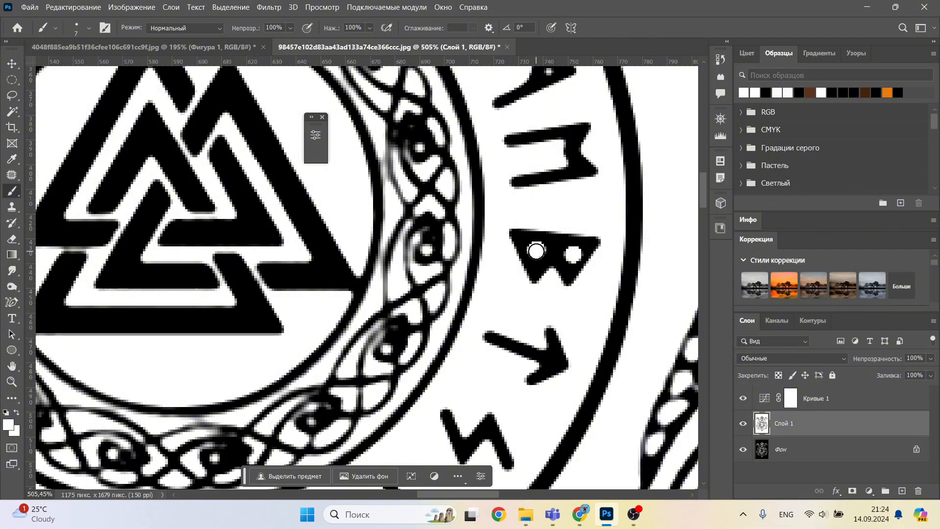
Step: Open up the two small holes of the M-shaped rune with white brush dabs
alt+scroll(536, 251, down, 5)
alt+scroll(545, 112, up, 6)
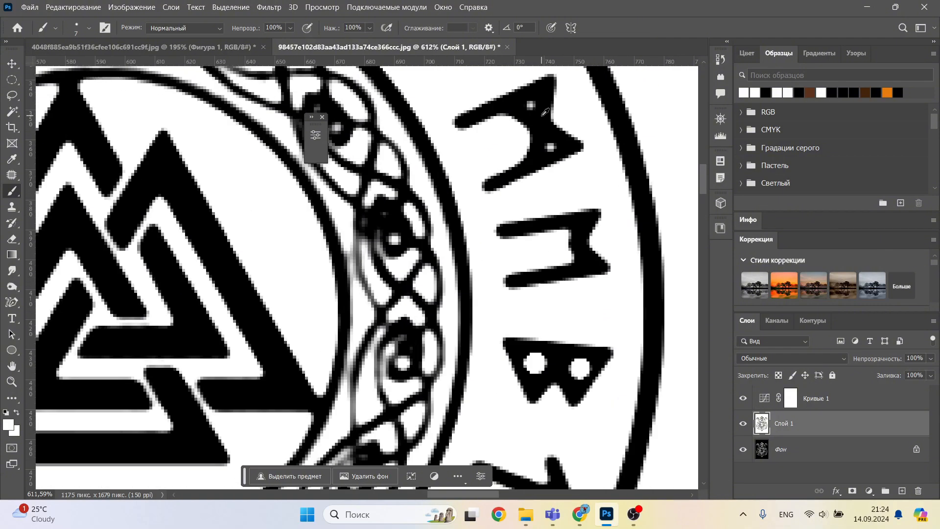
click(531, 105)
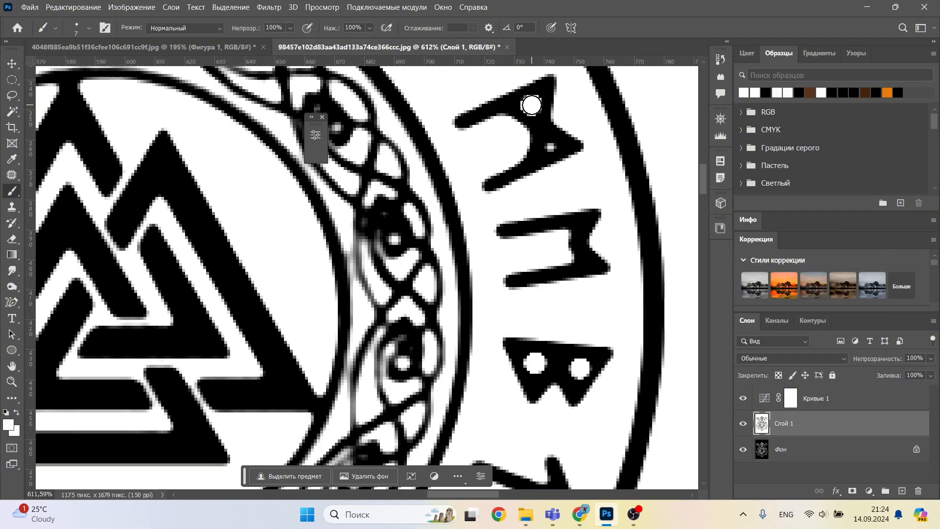
click(551, 146)
Step: Paint the holes of the R-shaped and P-shaped runes on the ring's left side larger in white
alt+scroll(432, 122, down, 4)
drag(367, 134, 657, 227)
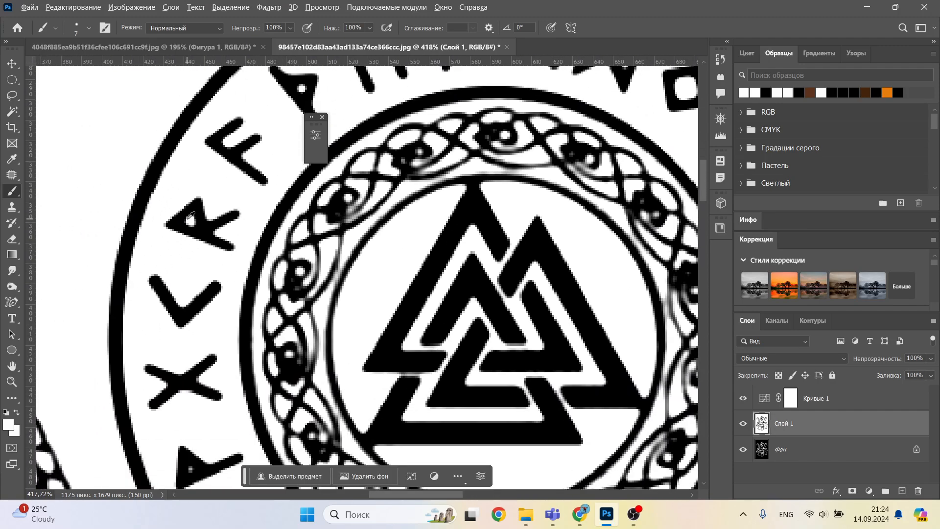
alt+scroll(191, 215, up, 3)
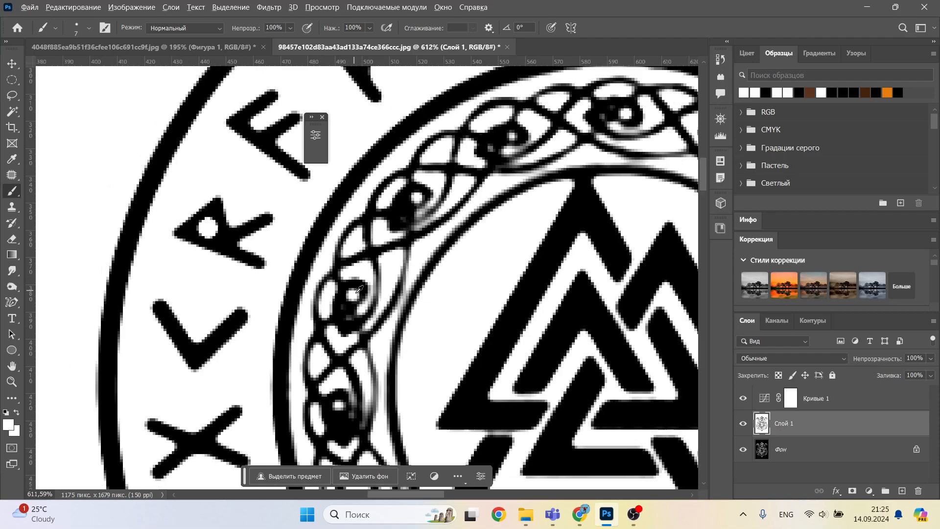
alt+scroll(359, 290, down, 5)
alt+scroll(234, 215, up, 4)
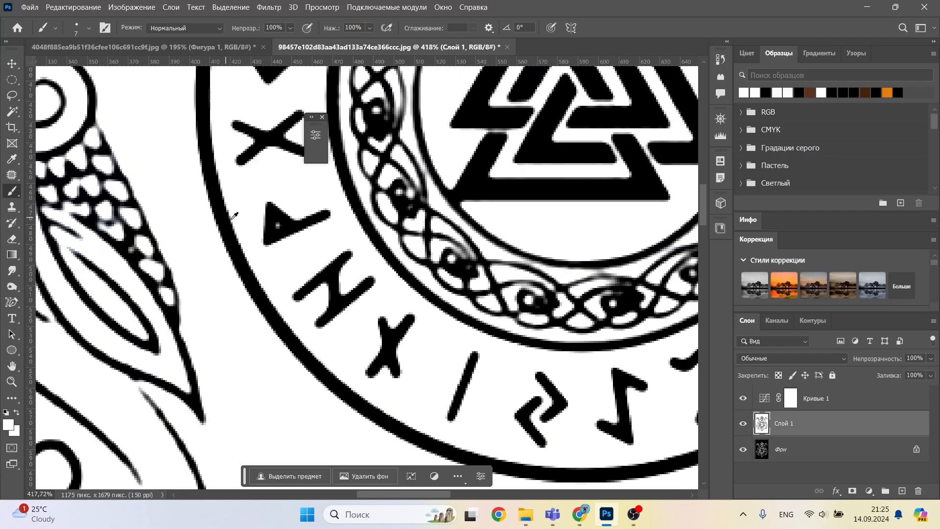
alt+scroll(234, 216, up, 2)
click(279, 227)
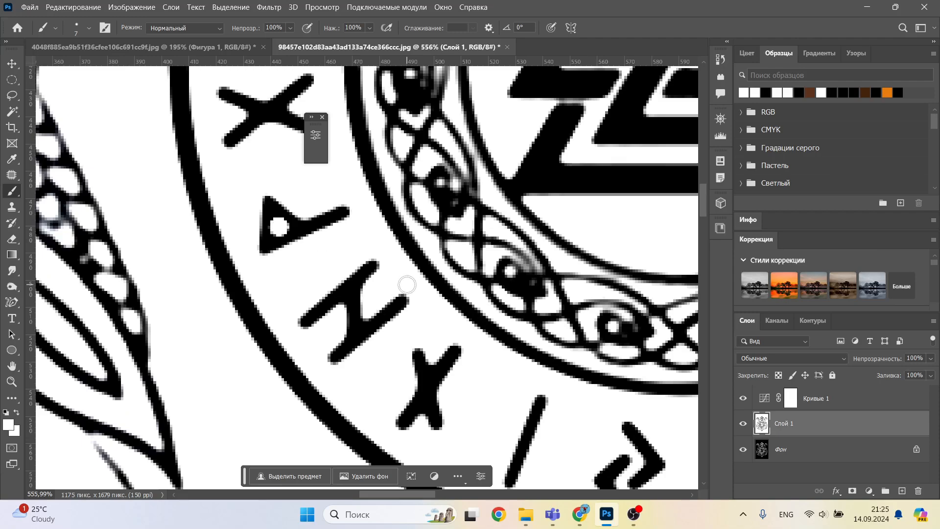
mouse_move(552, 395)
mouse_down()
mouse_move(433, 275)
mouse_move(426, 252)
mouse_up()
alt+scroll(462, 266, down, 5)
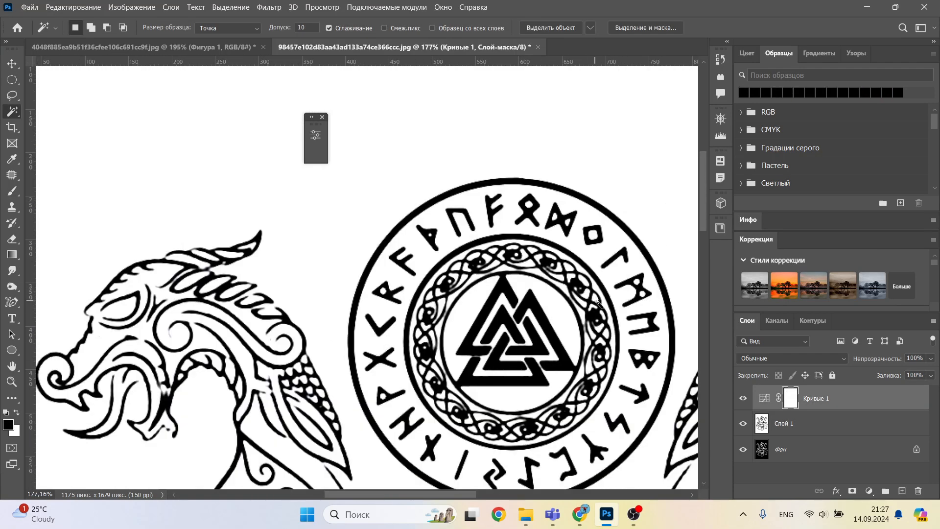
Step: Select all black line art on layer Слой 1 with Color Range, sampling the black of a rune at fuzziness 33
click(778, 424)
alt+scroll(408, 228, up, 5)
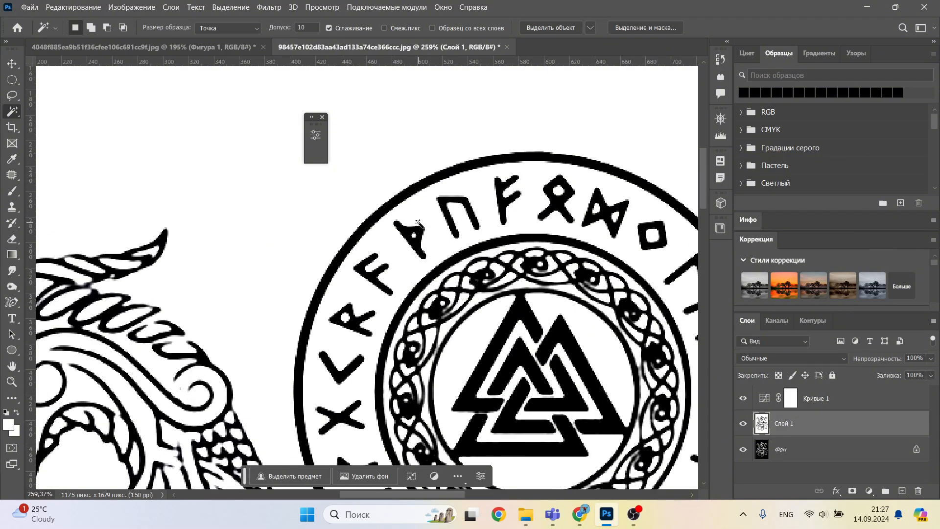
alt+scroll(407, 228, up, 2)
click(231, 7)
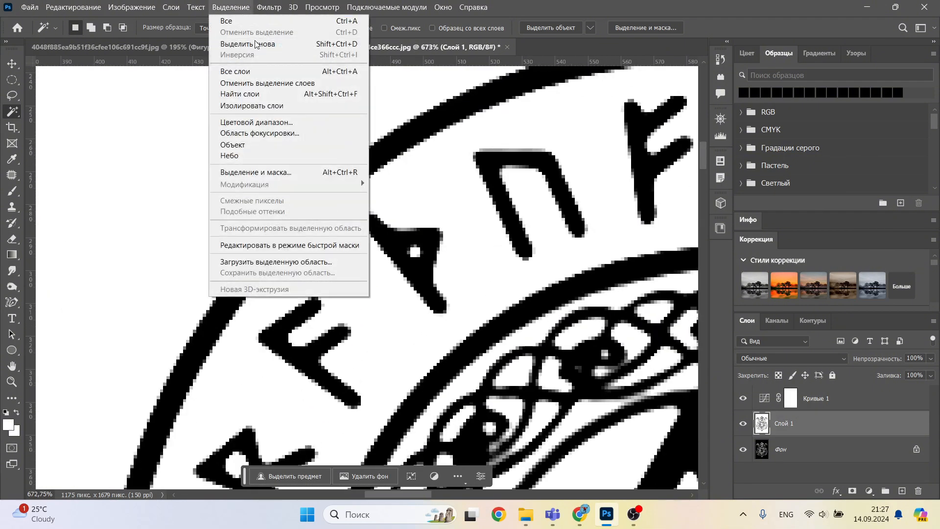
click(258, 122)
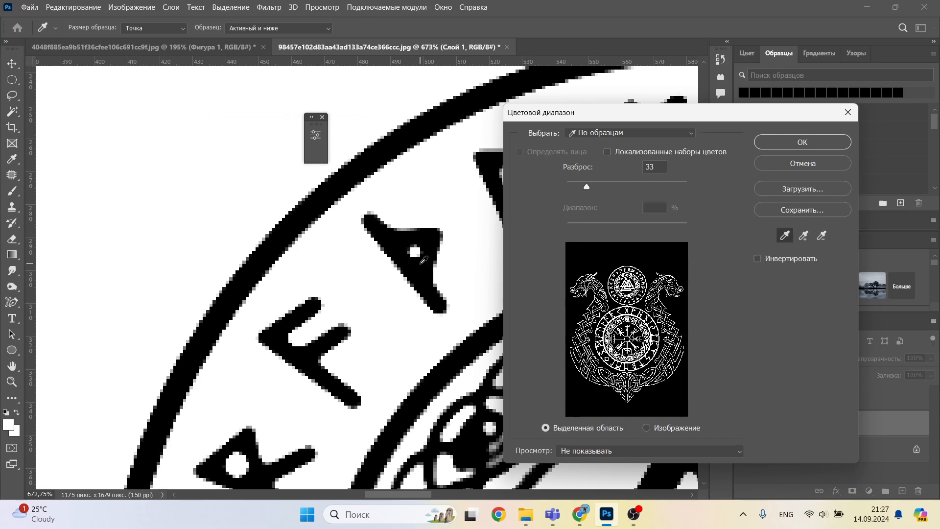
click(425, 275)
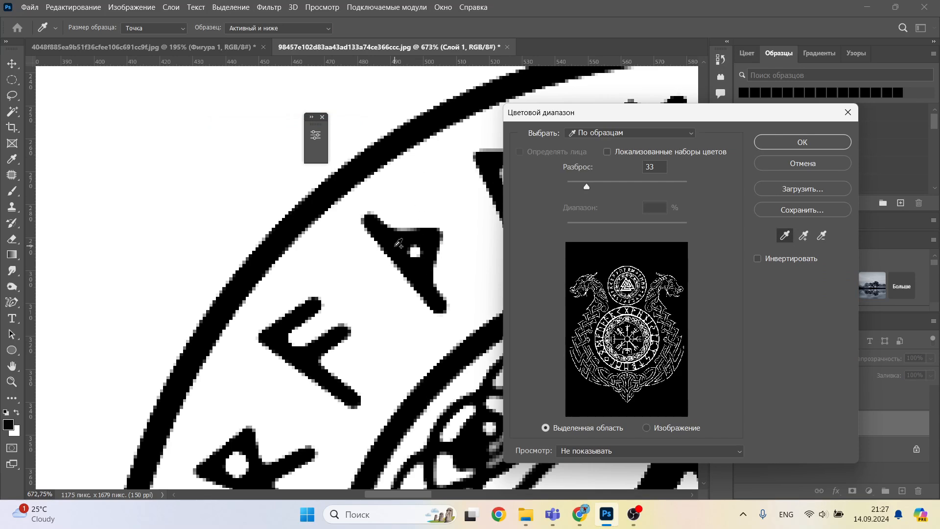
click(806, 143)
Step: Convert the line art selection into a work path with a tolerance of 0.5 pixels
alt+scroll(636, 274, down, 2)
drag(614, 258, 443, 186)
alt+scroll(583, 292, up, 3)
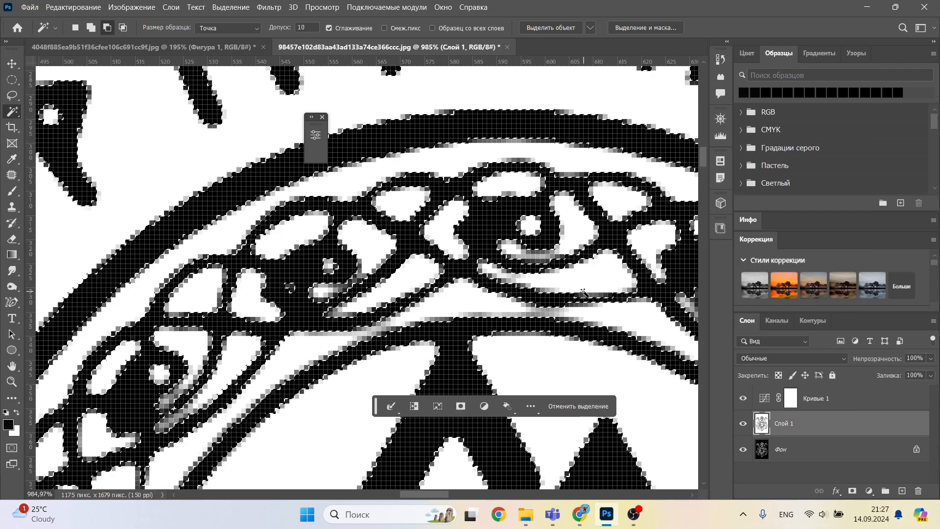
key(l)
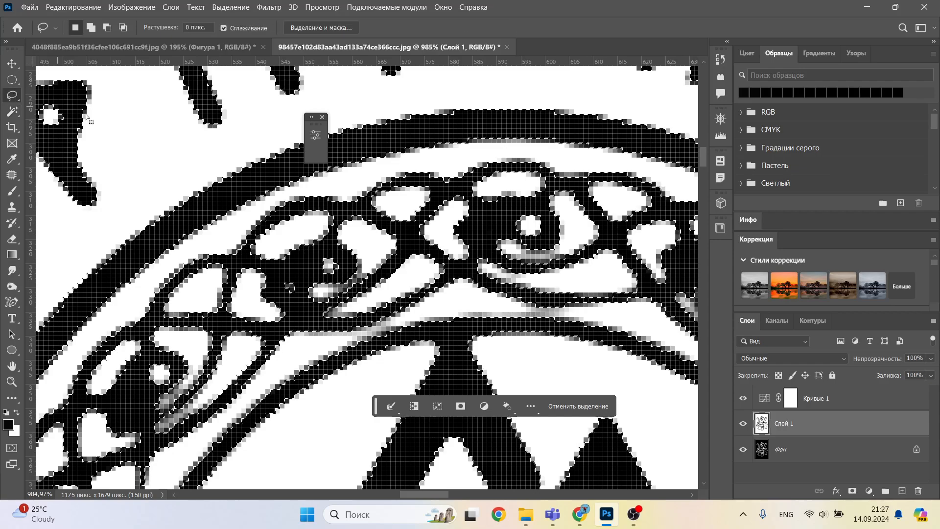
right_click(343, 221)
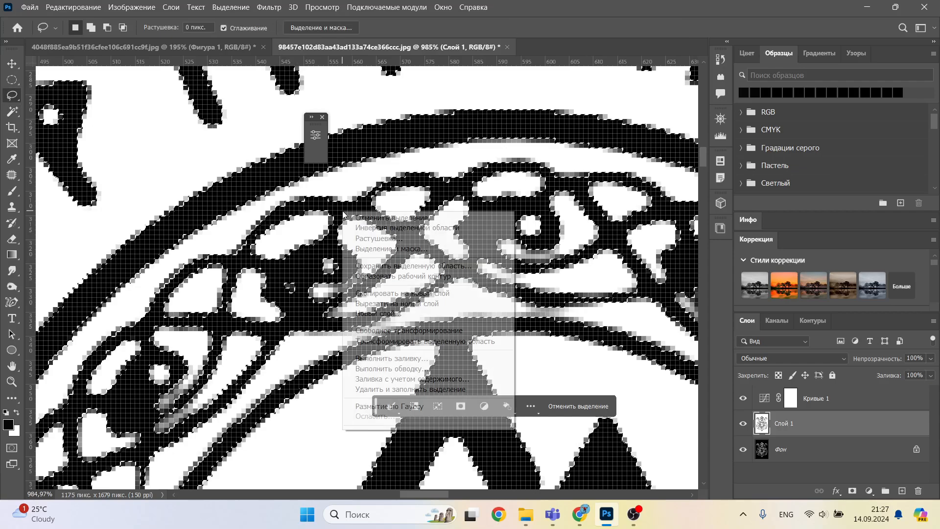
click(413, 277)
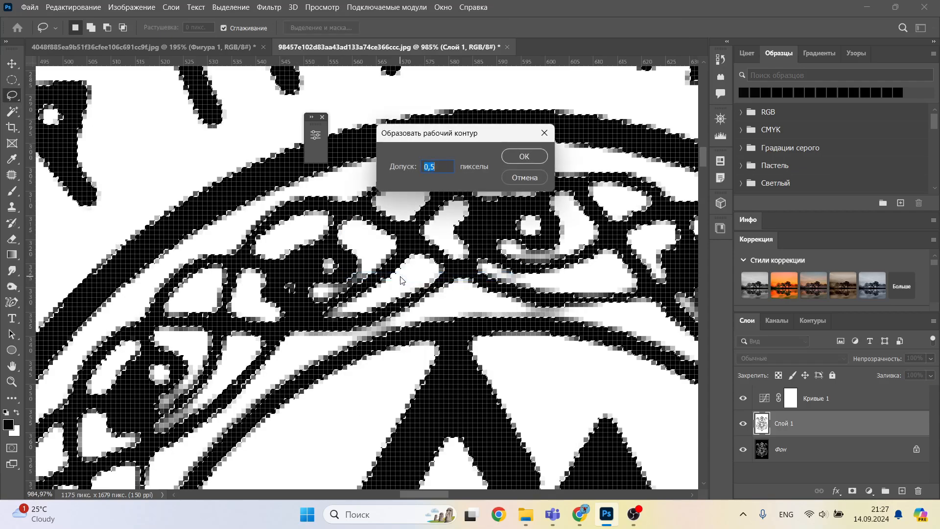
click(525, 156)
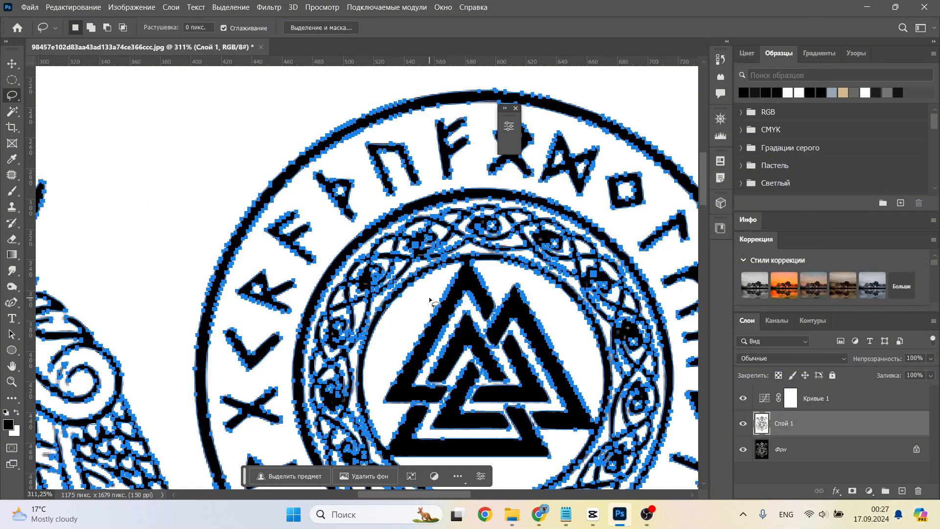
Step: Turn the work path into a filled shape layer using the Content-Aware Tracing tool's shape option
alt+scroll(215, 289, down, 1)
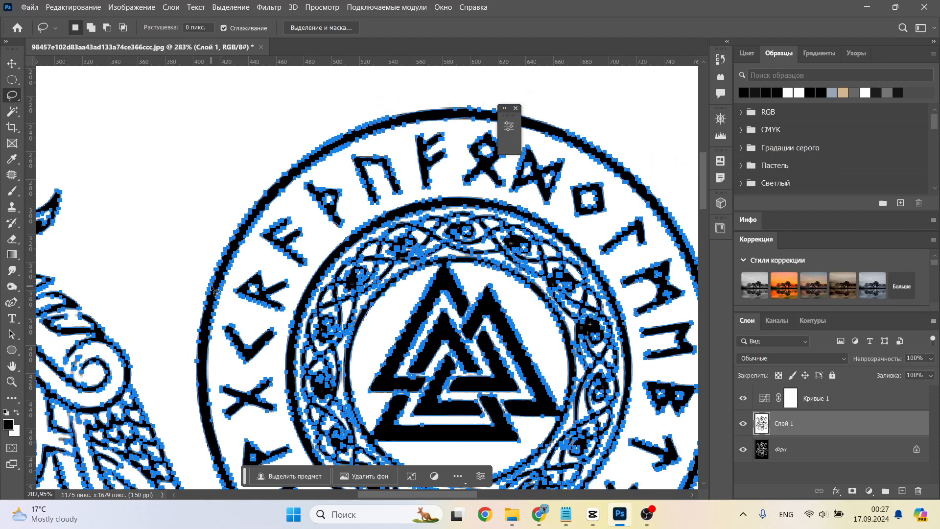
drag(218, 277, 263, 279)
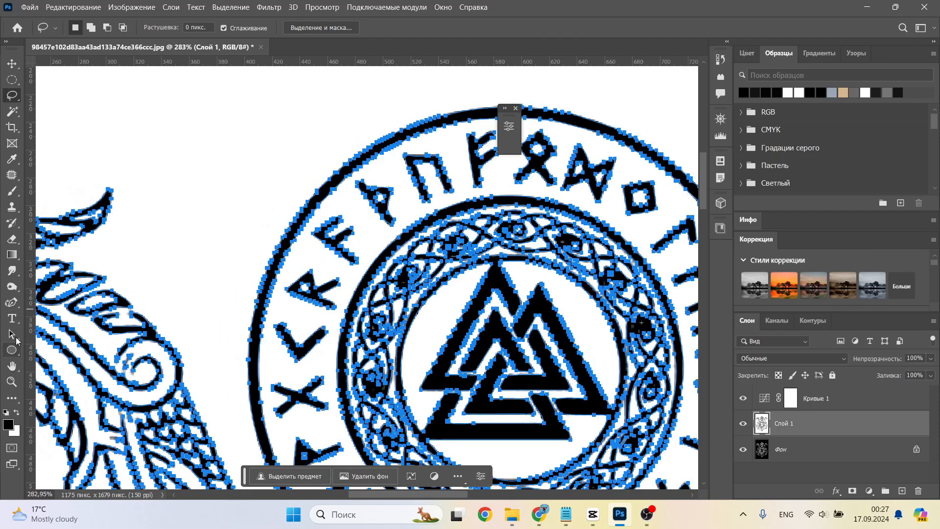
click(13, 304)
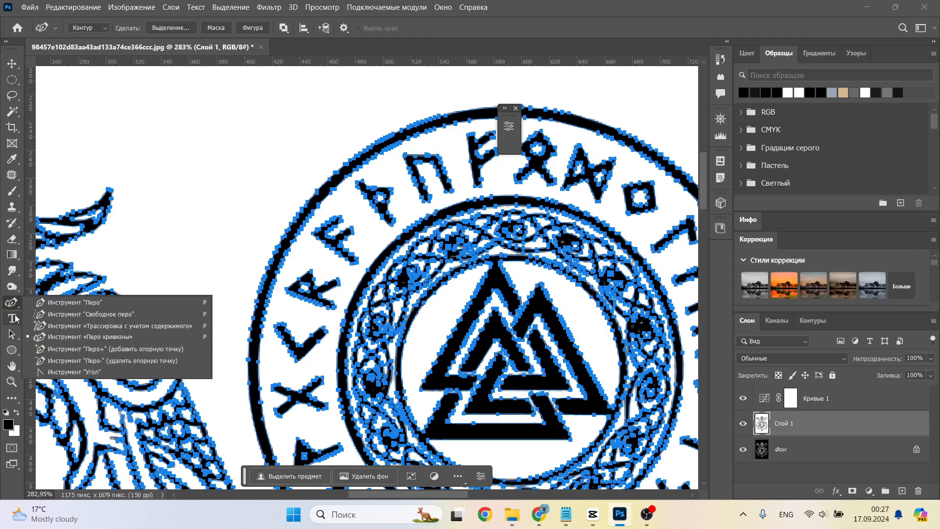
click(148, 327)
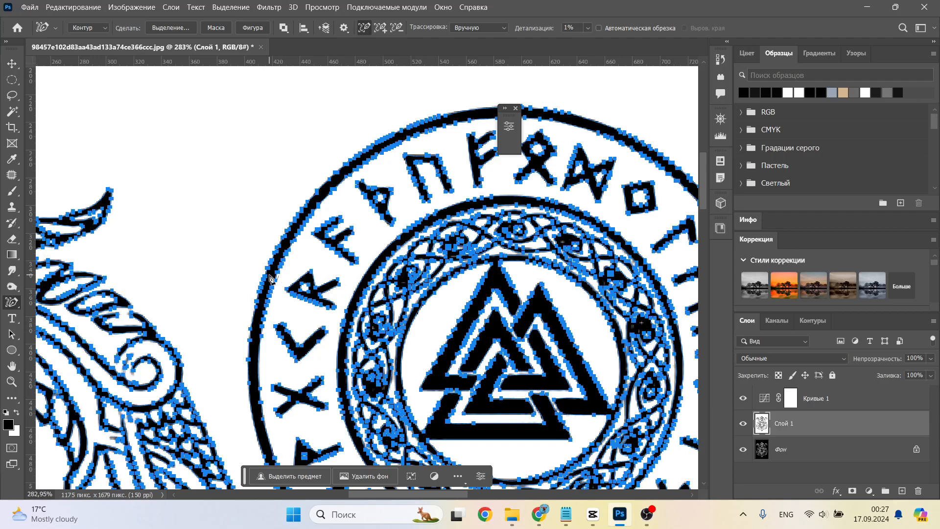
click(253, 28)
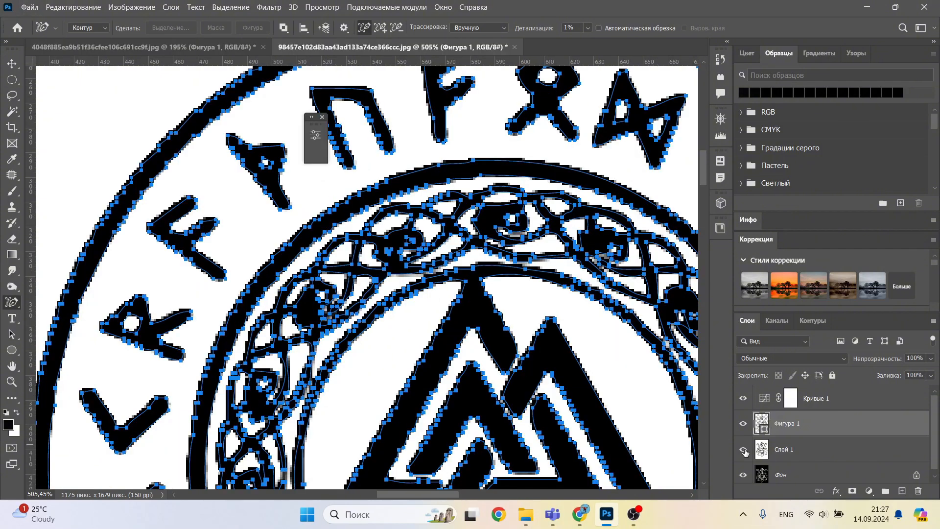
Step: Hide all layers except the shape and export the artwork at 1175 x 1679 pixels as an SVG named 123 in the viking shield folder
click(743, 399)
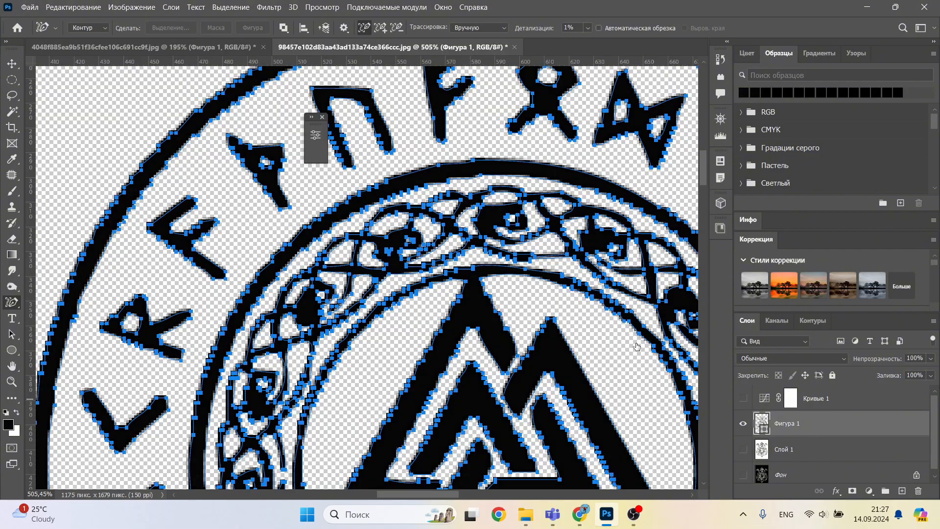
click(29, 7)
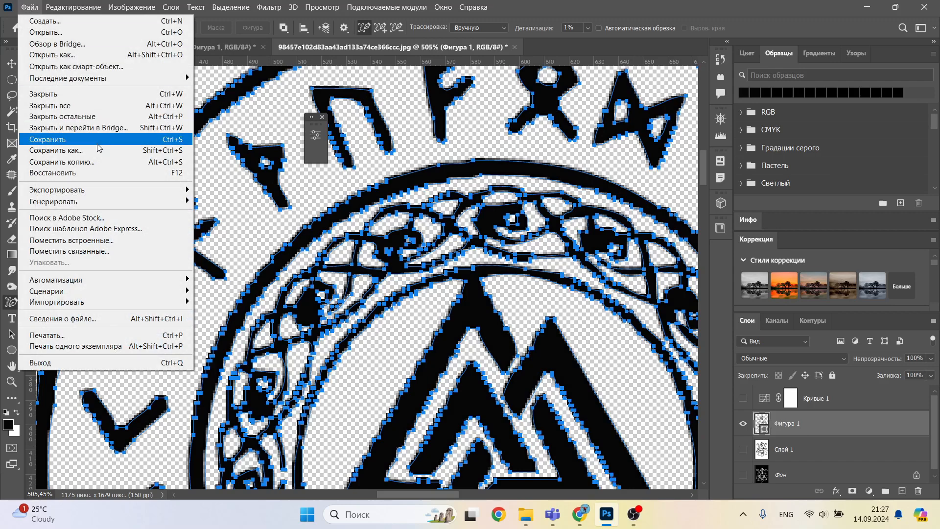
mouse_move(113, 191)
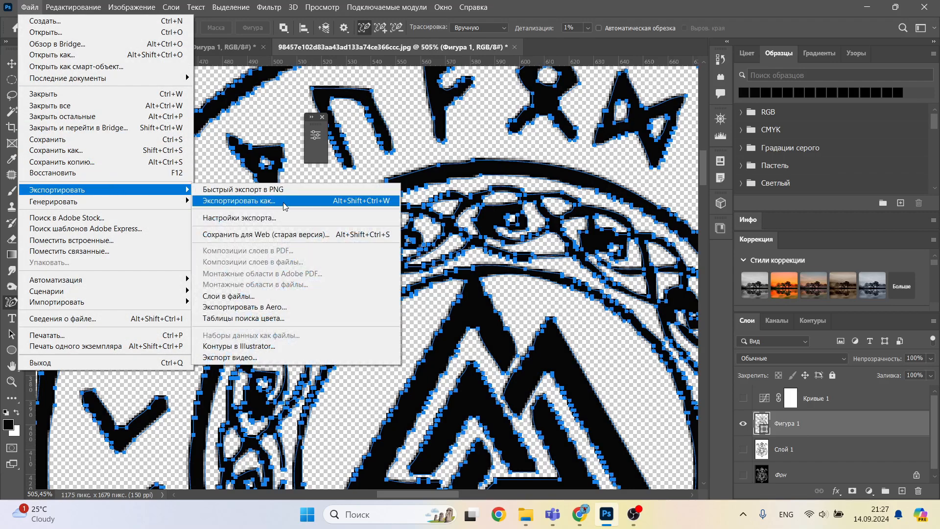
click(285, 205)
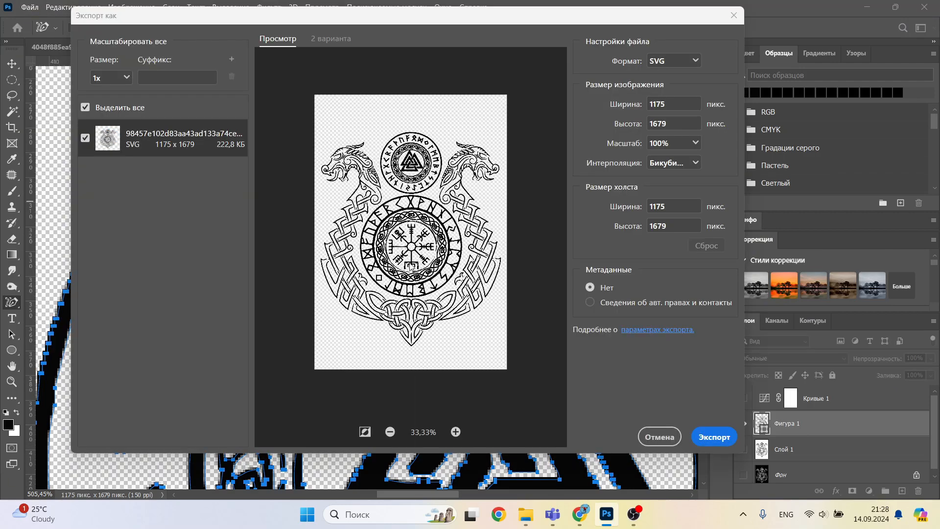
click(715, 438)
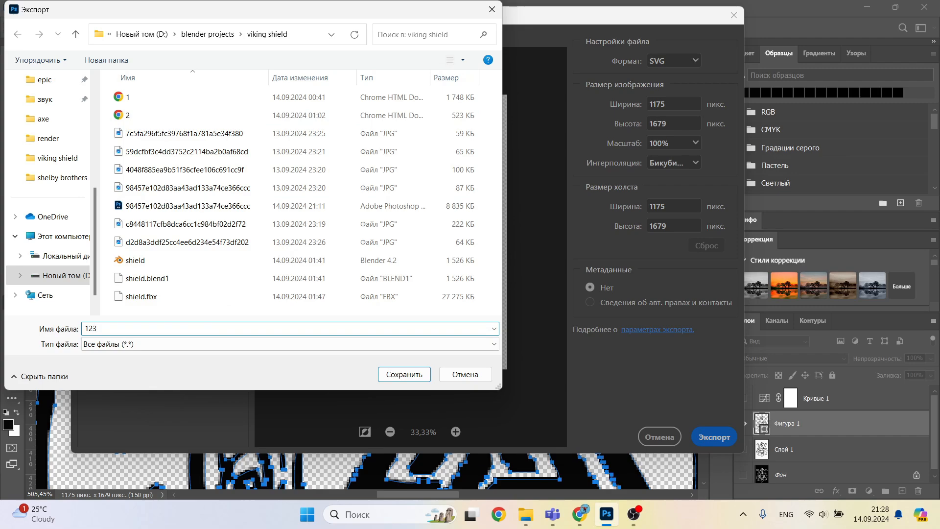
click(404, 374)
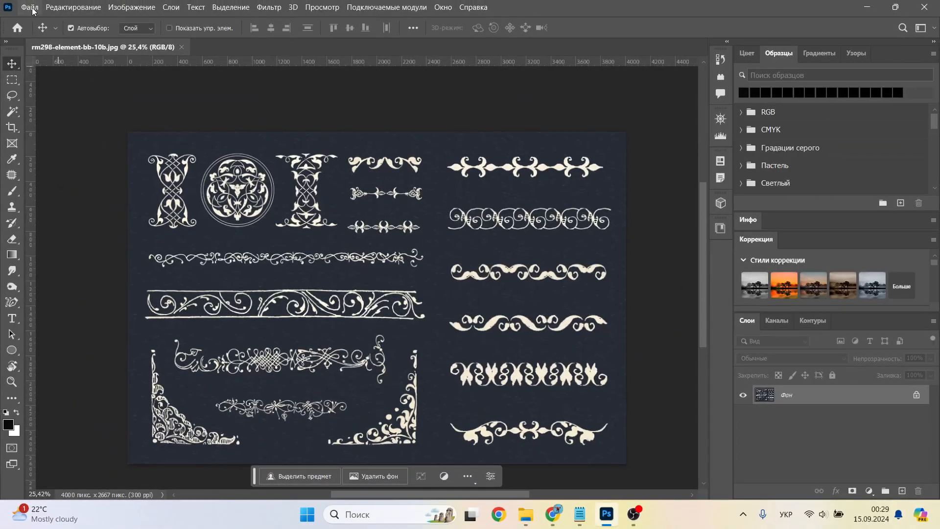
Step: Create a new 1920 x 1080 pixel RGB document with a white background at 118.11 pixels/cm
click(29, 7)
click(35, 18)
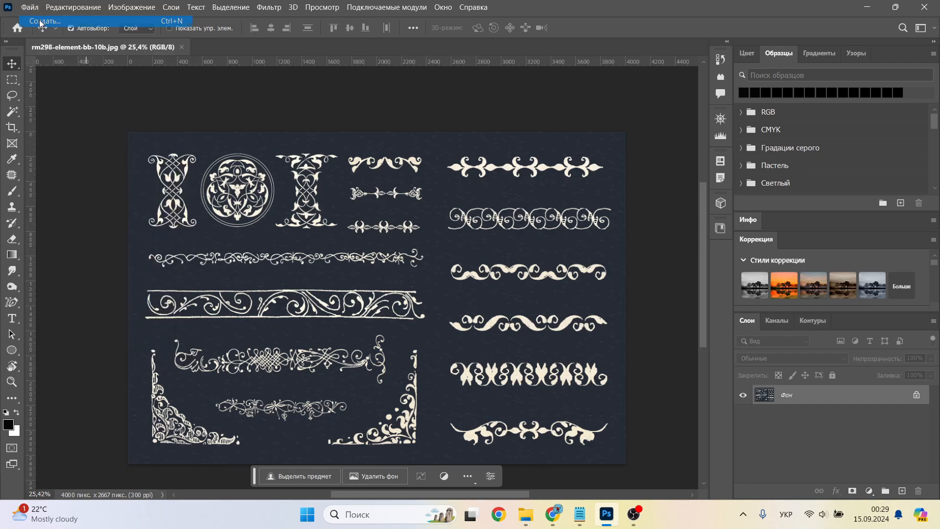
click(670, 424)
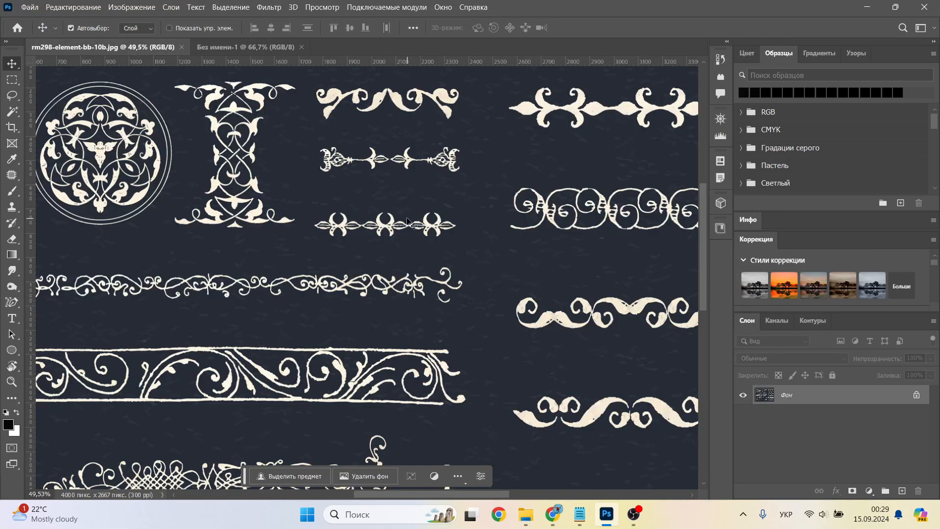
Step: Copy the narrow border with three crescent motifs from the ornament sheet into the new blank document
alt+scroll(406, 219, up, 5)
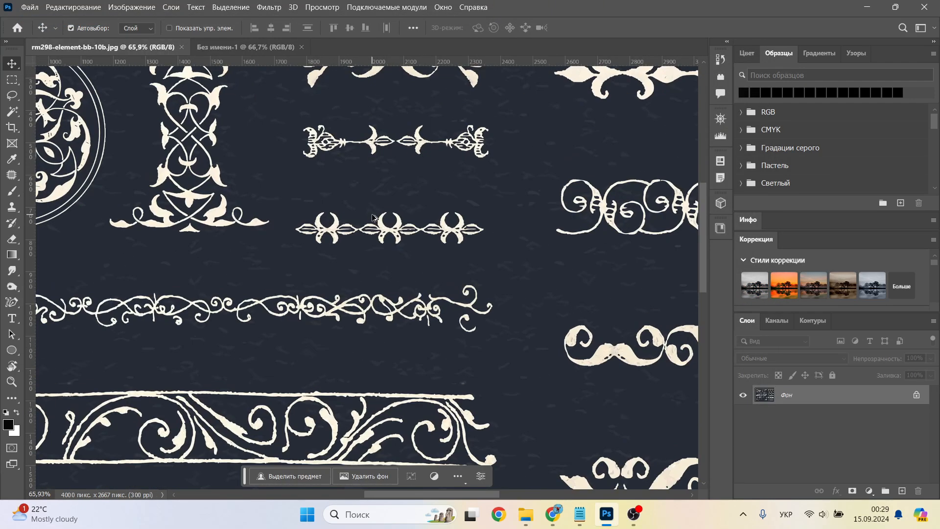
click(12, 79)
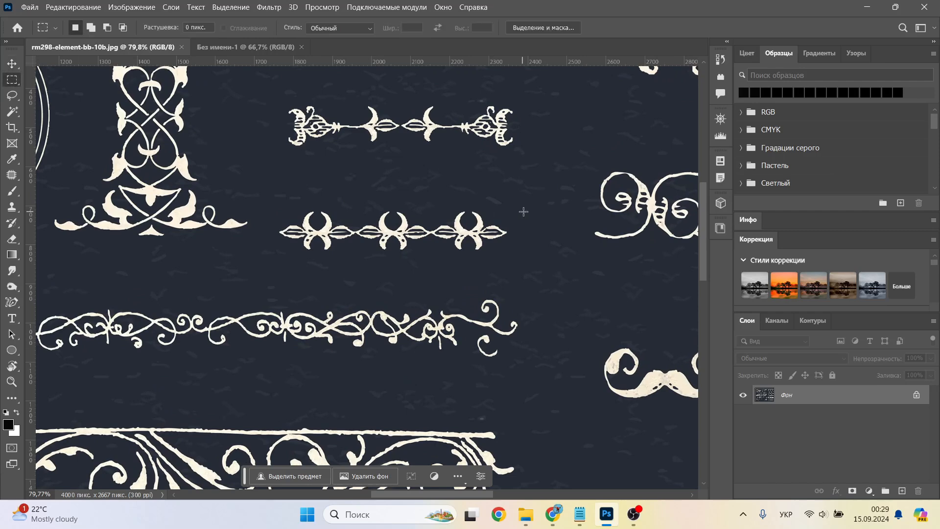
drag(532, 182, 259, 292)
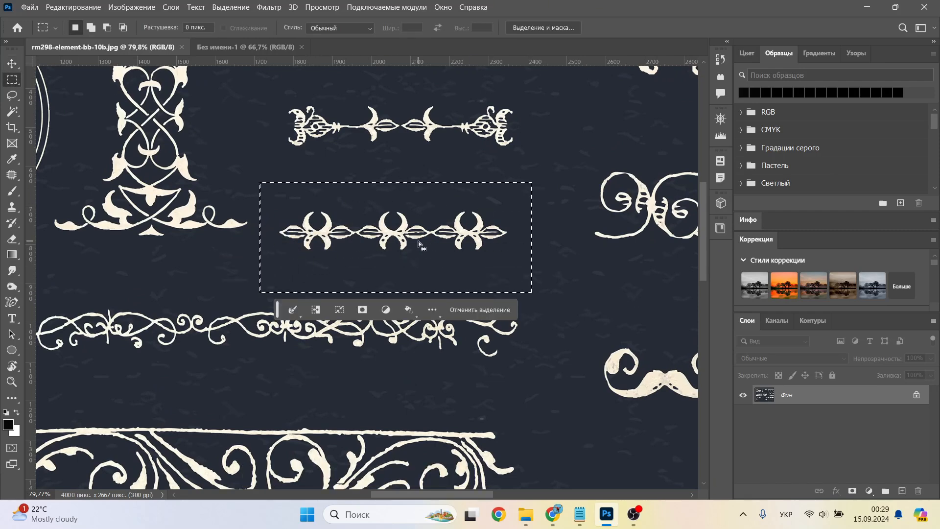
click(269, 46)
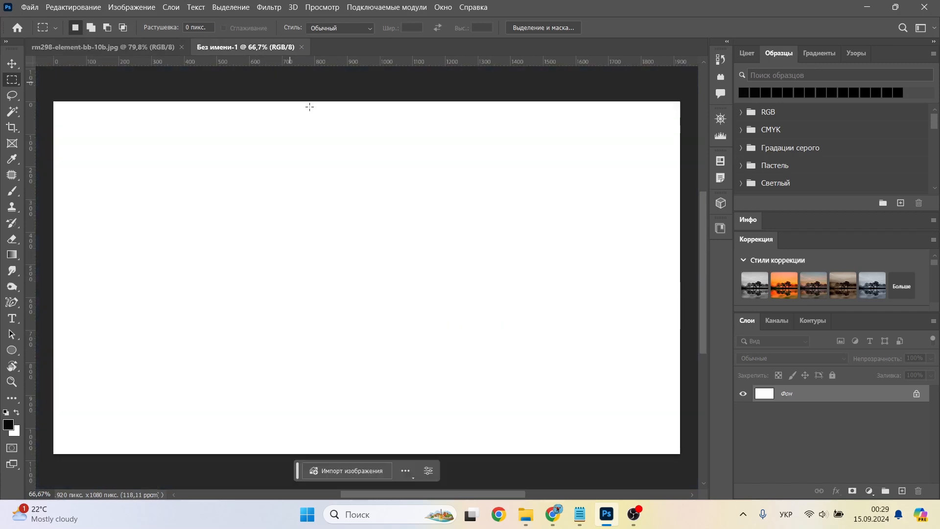
key(ctrl+v)
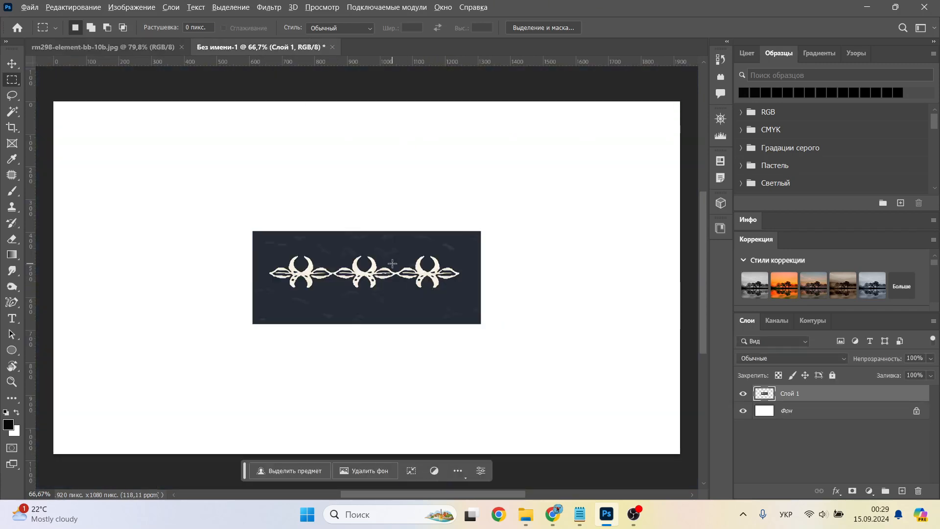
Step: Select the cream ornament with the Magic Wand at tolerance 20, copy it to its own layer, and hide the pasted source layer
alt+scroll(392, 263, up, 10)
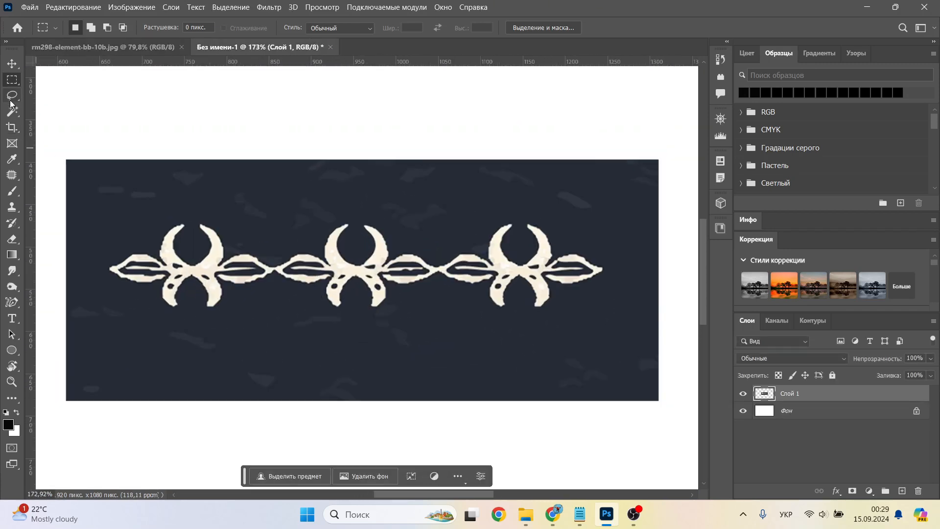
click(14, 115)
click(175, 264)
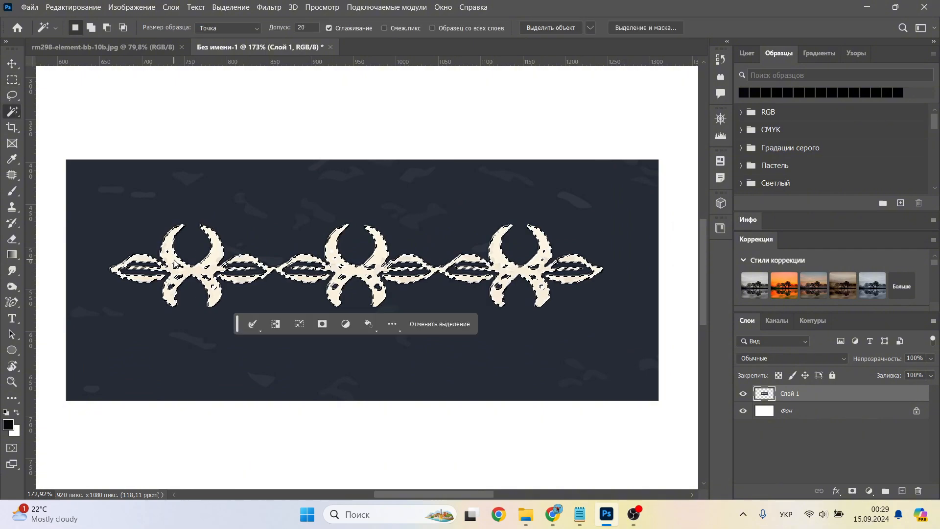
alt+scroll(259, 274, up, 2)
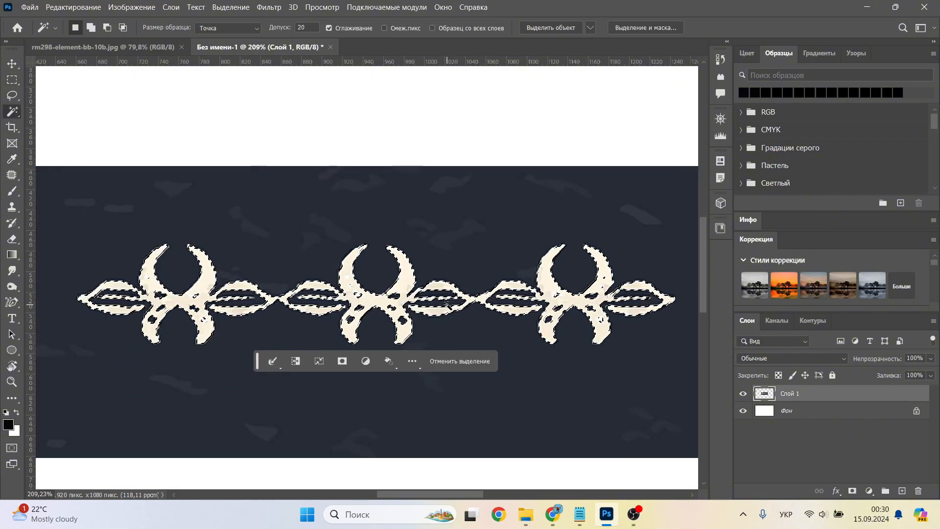
key(ctrl+j)
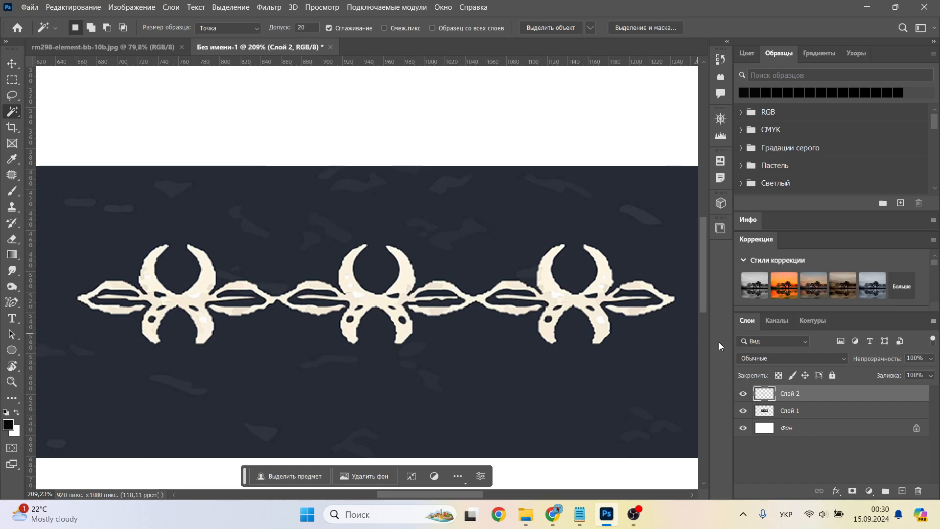
click(744, 411)
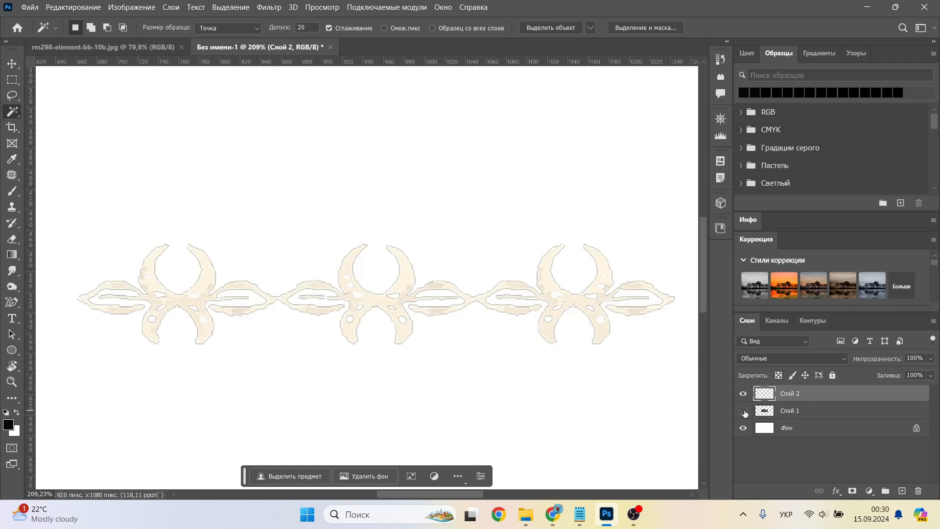
Step: Load the isolated ornament as a selection, fill it with black, and deselect it
ctrl+click(770, 399)
key(alt+BackSpace)
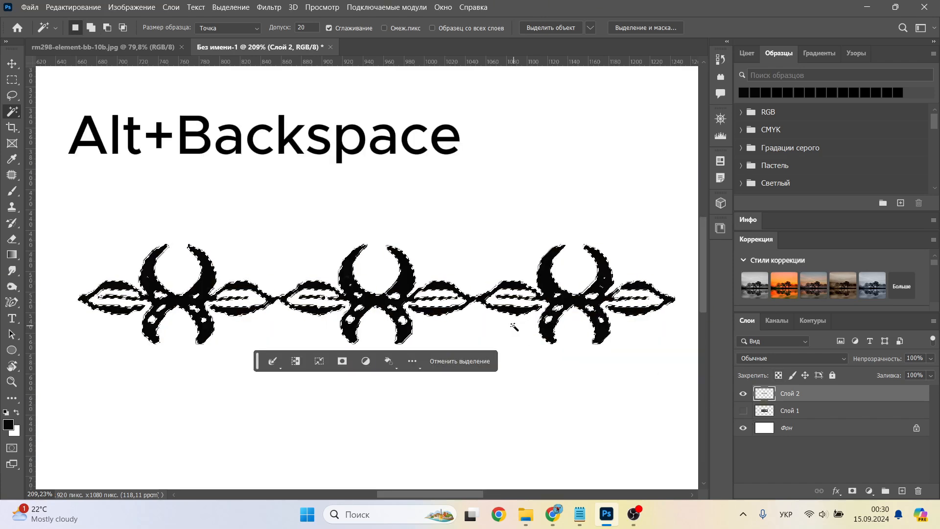
key(ctrl+d)
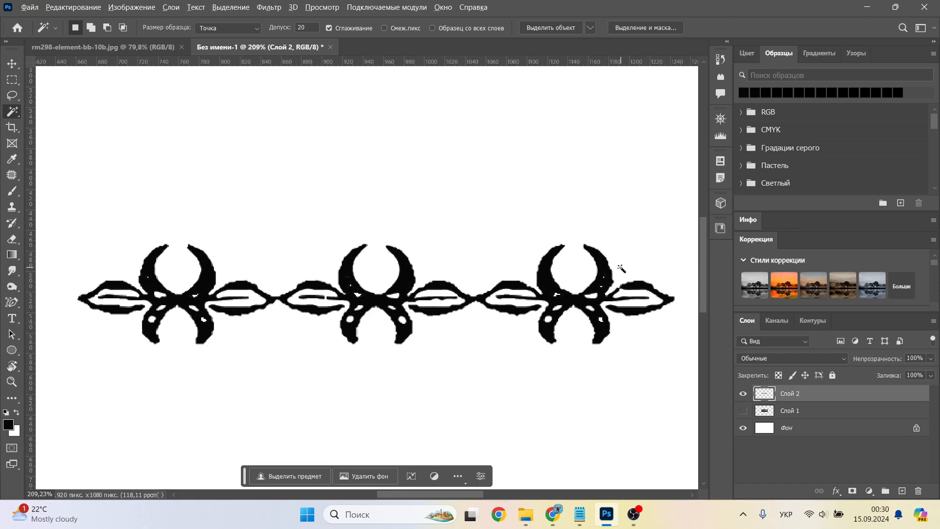
Step: Paint over the small white gaps inside the crescent motifs in black with a 7-pixel brush
alt+scroll(620, 268, up, 3)
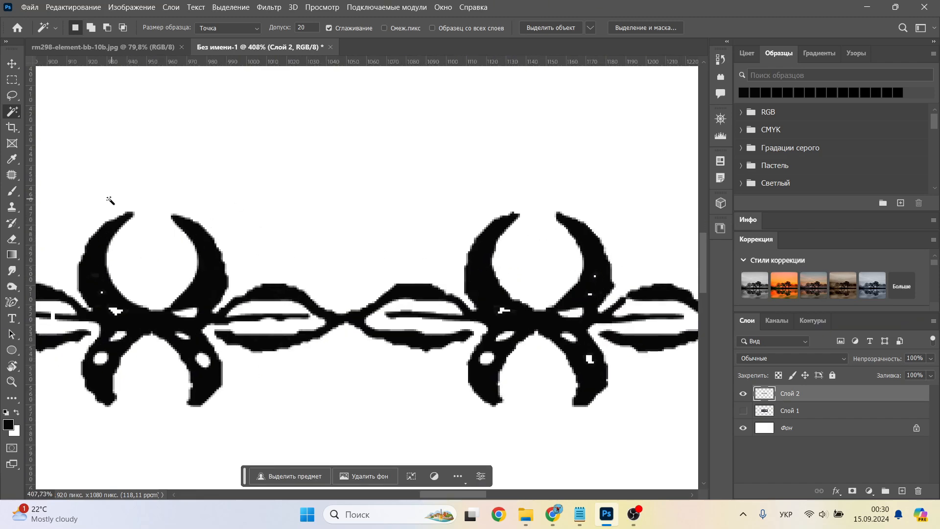
key(b)
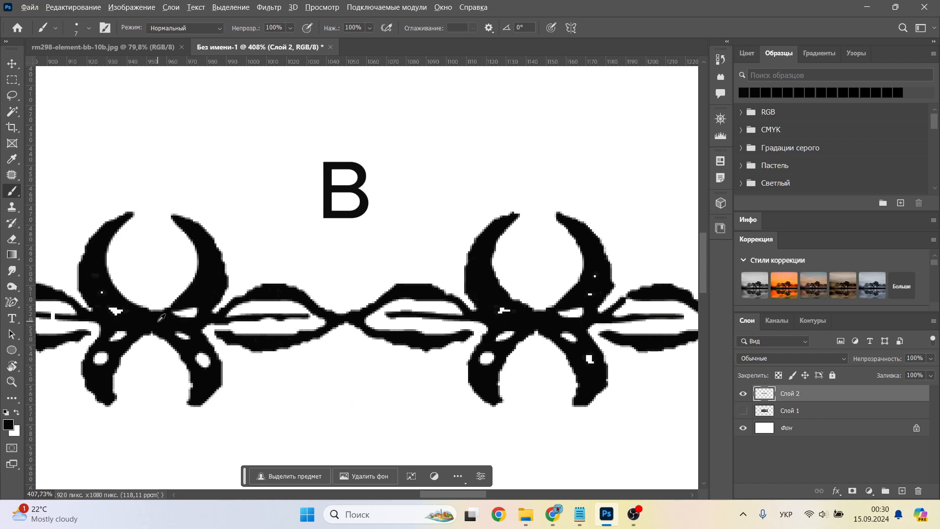
drag(115, 305, 96, 362)
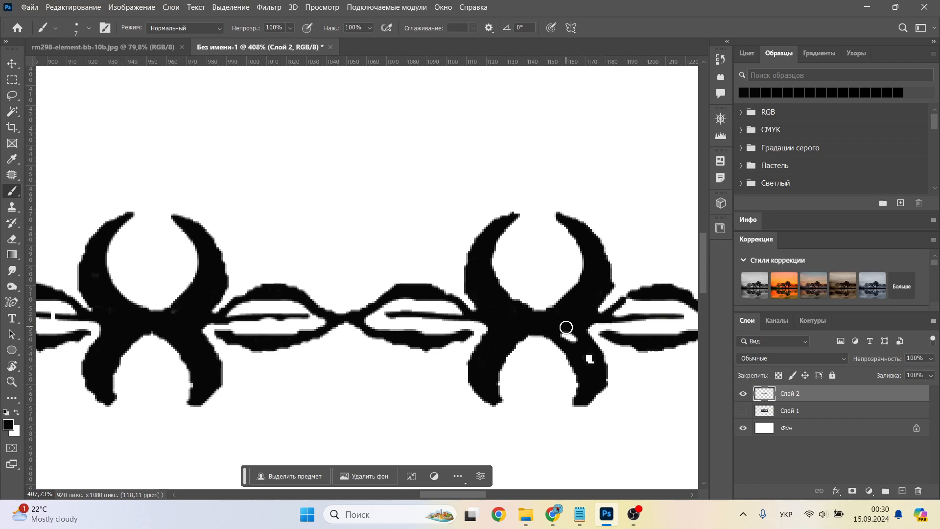
drag(566, 327, 589, 358)
alt+scroll(563, 333, down, 2)
alt+scroll(241, 267, up, 3)
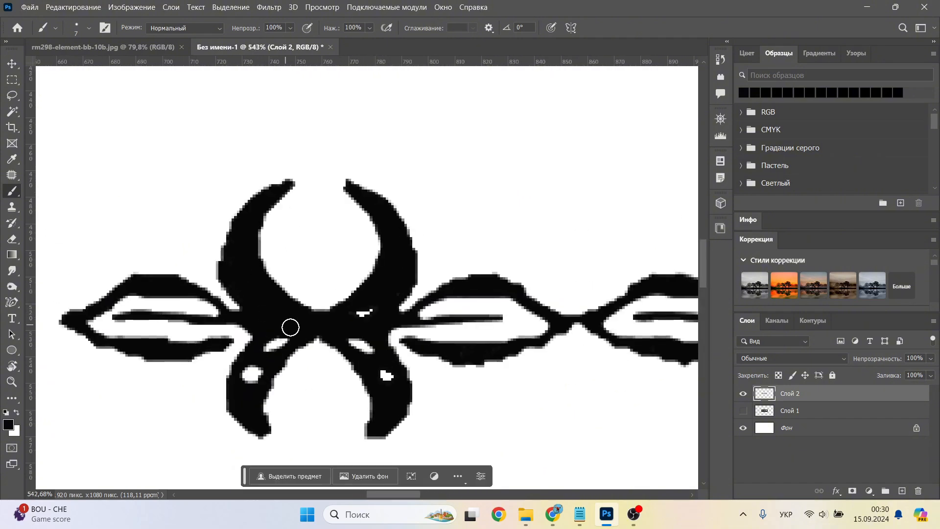
mouse_move(291, 327)
mouse_down()
mouse_move(251, 381)
mouse_move(367, 351)
mouse_move(386, 375)
mouse_up()
alt+scroll(491, 314, down, 3)
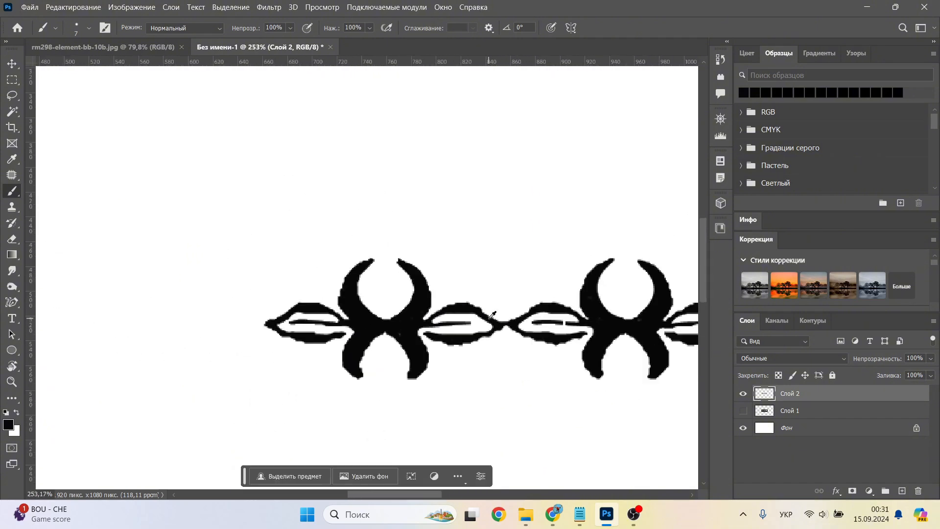
Step: Apply a Gaussian Blur with a radius of 2 pixels to the black ornament layer
alt+scroll(374, 295, down, 1)
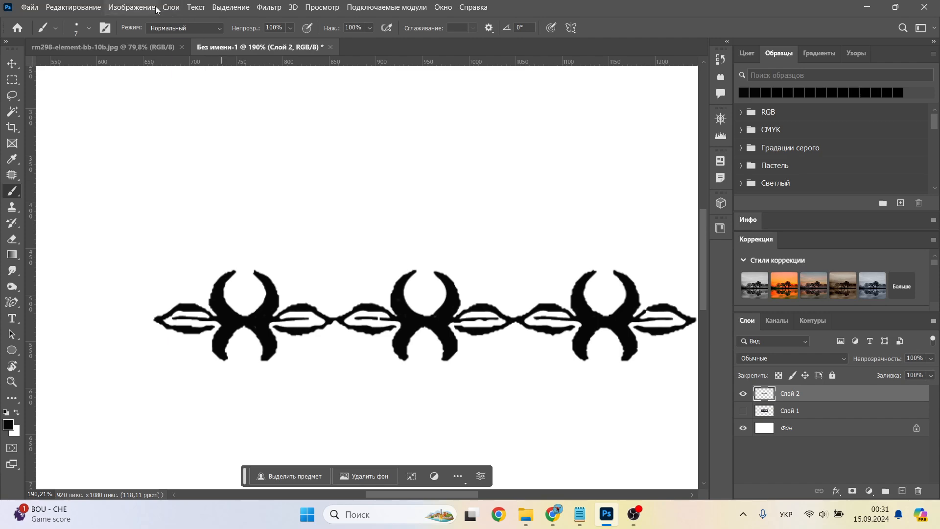
click(269, 7)
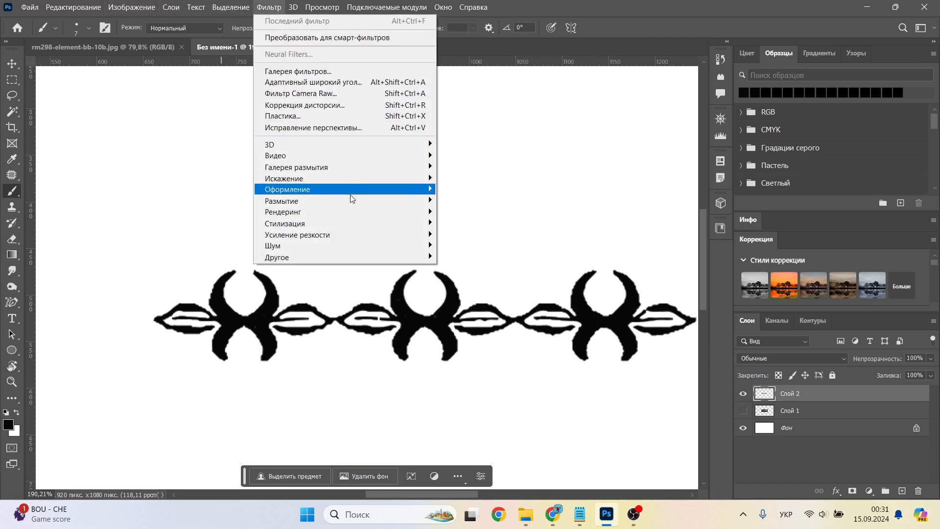
mouse_move(354, 204)
click(509, 267)
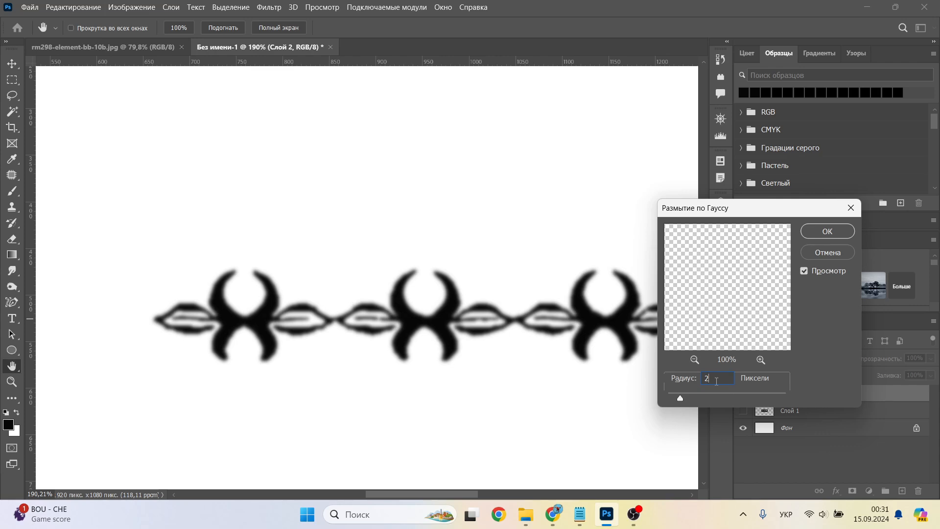
click(842, 233)
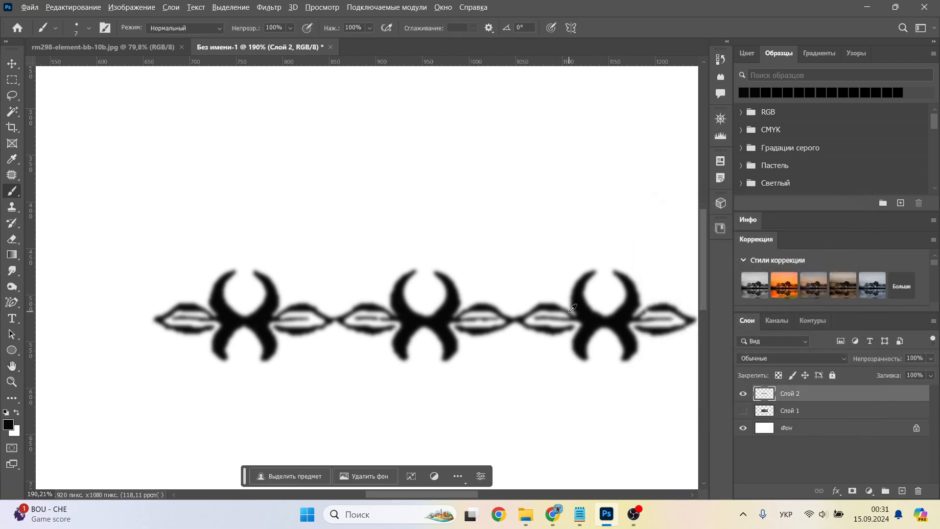
Step: Add a Curves adjustment layer and pull its black and white input points inward to sharpen the blurred ornament's edges
alt+scroll(570, 311, down, 1)
alt+scroll(685, 372, up, 2)
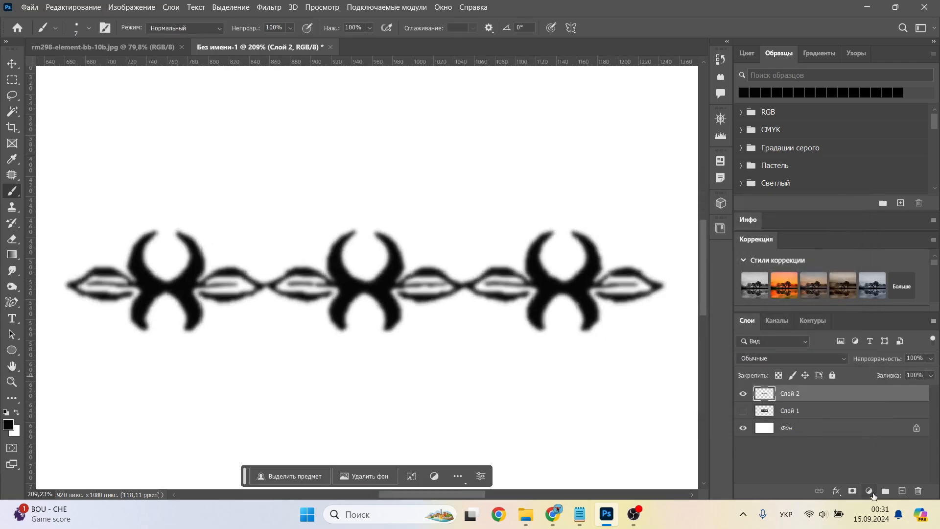
click(872, 493)
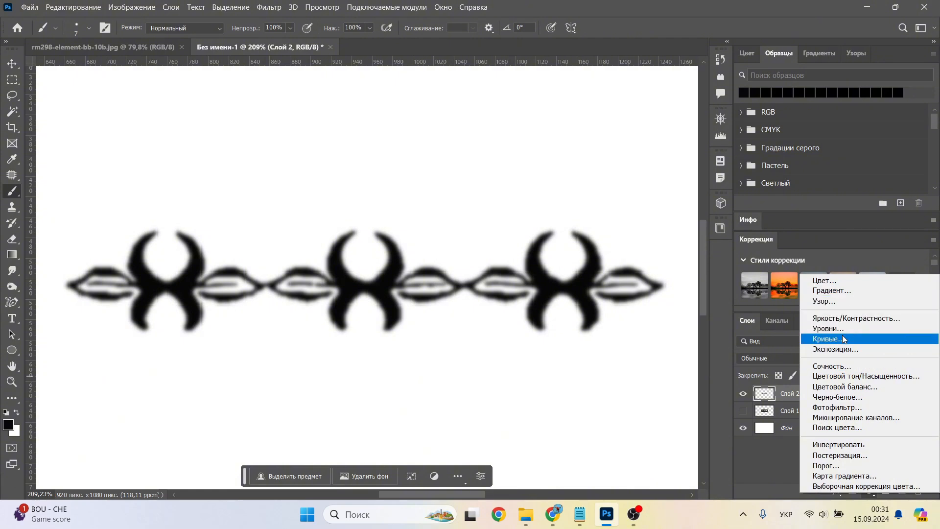
click(842, 338)
drag(363, 327, 399, 326)
drag(481, 327, 426, 328)
click(484, 130)
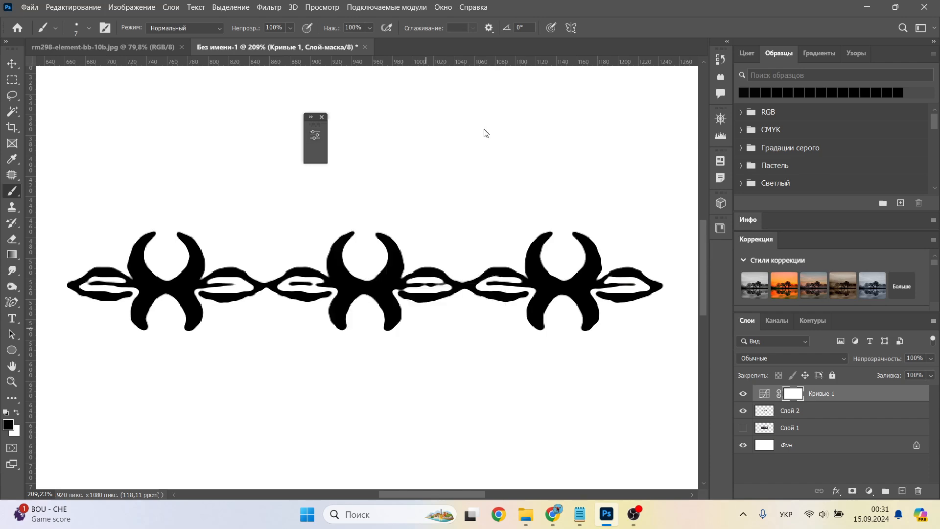
Step: Hide the Curves adjustment, repaint the thin leaf center lines on the blurred ornament layer with a 3-pixel dark brush, and show the adjustment again
drag(324, 288, 481, 280)
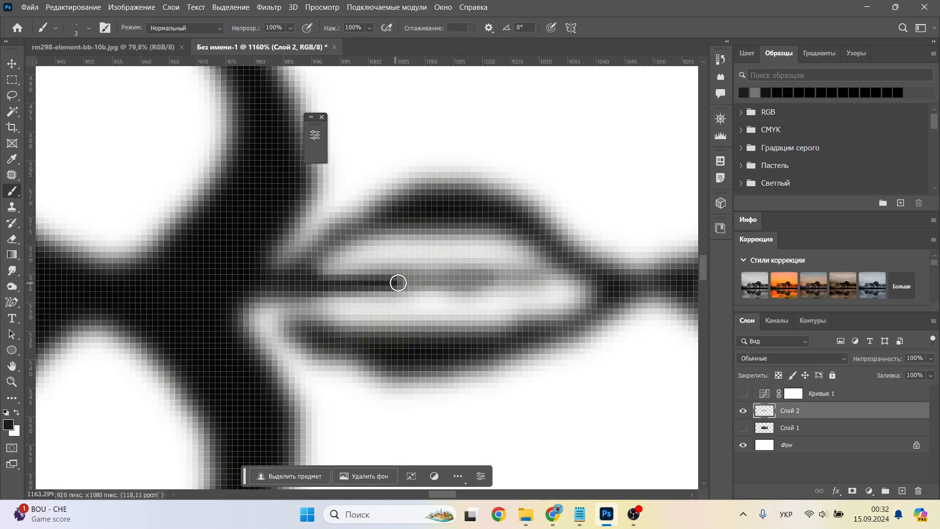
alt+scroll(485, 281, down, 4)
drag(568, 300, 346, 310)
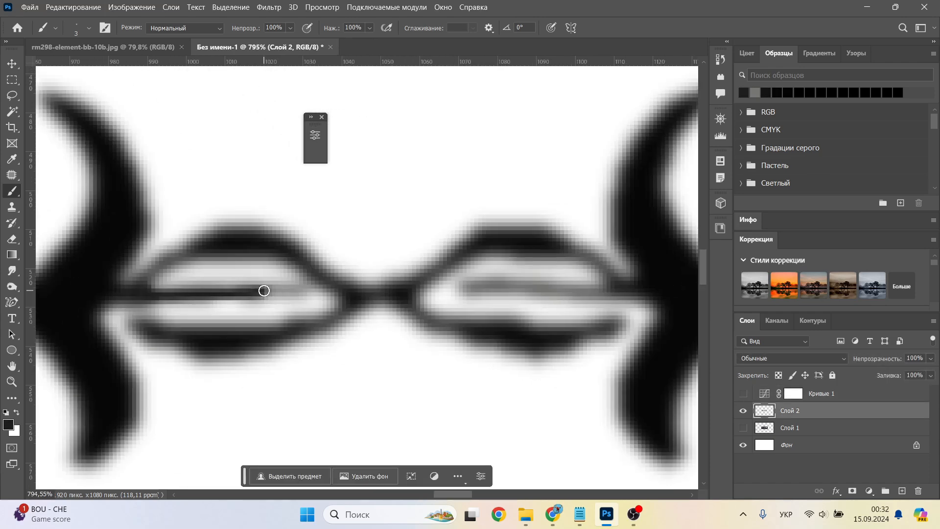
drag(278, 291, 305, 289)
drag(633, 292, 492, 288)
alt+scroll(624, 299, down, 3)
drag(629, 301, 338, 310)
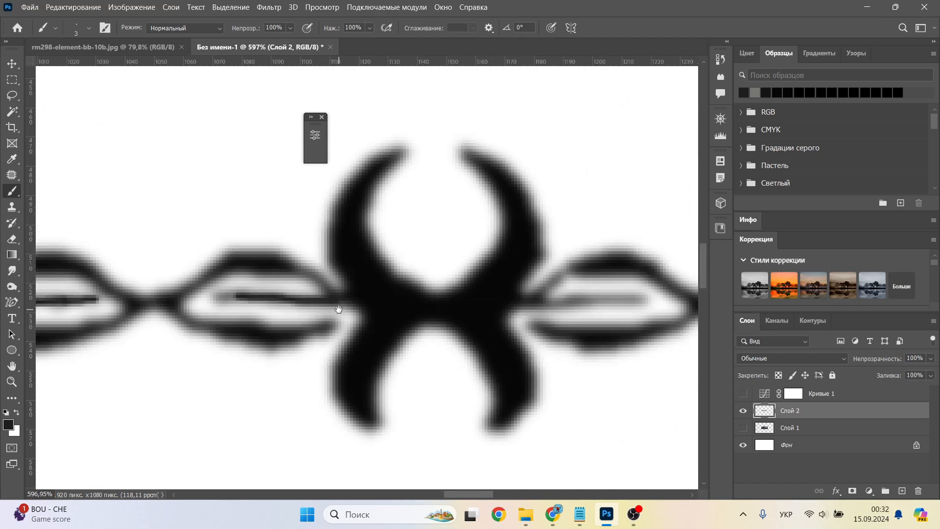
alt+scroll(587, 306, up, 7)
drag(480, 288, 653, 281)
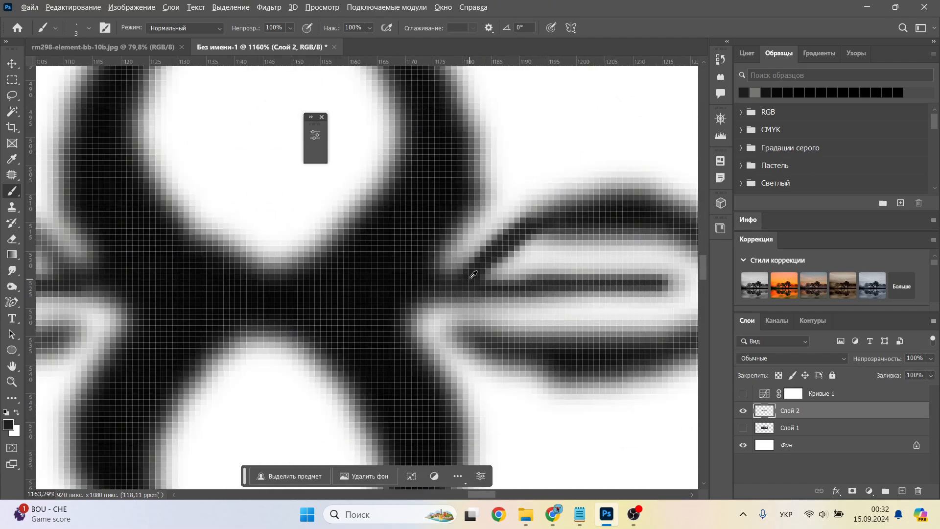
alt+scroll(233, 296, down, 8)
alt+scroll(233, 297, up, 6)
alt+scroll(489, 294, down, 3)
alt+scroll(189, 274, up, 2)
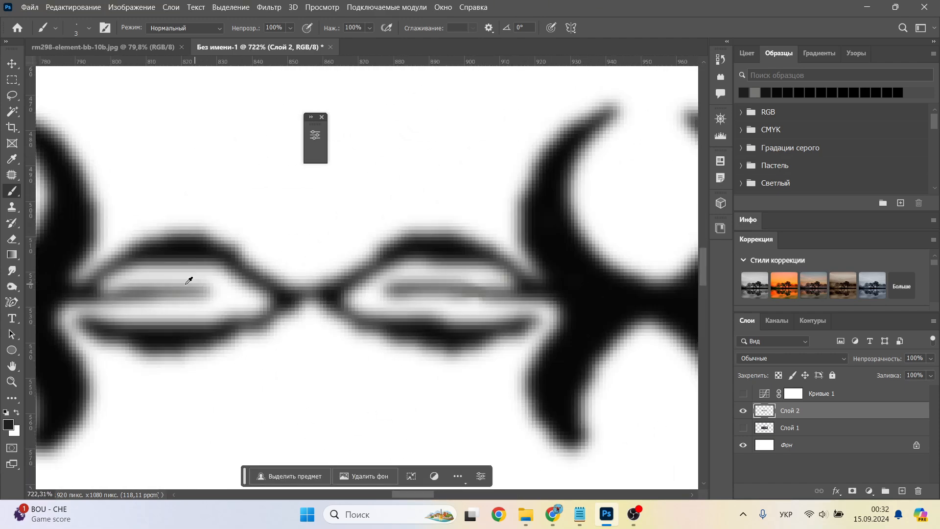
drag(88, 295, 207, 293)
drag(398, 289, 528, 291)
alt+scroll(468, 292, down, 3)
drag(67, 295, 446, 315)
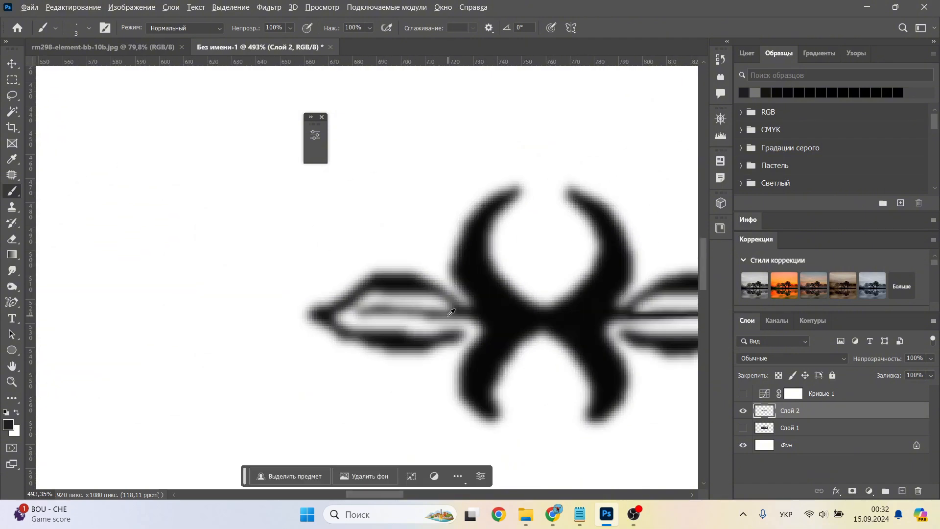
alt+scroll(447, 315, up, 3)
drag(349, 300, 486, 312)
click(744, 394)
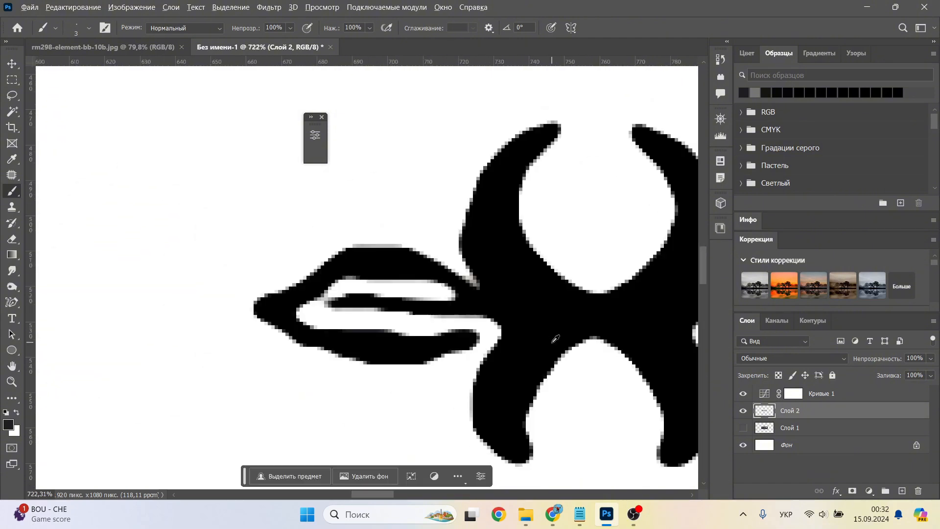
Step: Stamp all visible layers into a new layer above the Curves adjustment and select its black ornament with the Magic Wand
alt+scroll(321, 322, down, 5)
drag(329, 324, 177, 302)
key(w)
ctrl+click(489, 286)
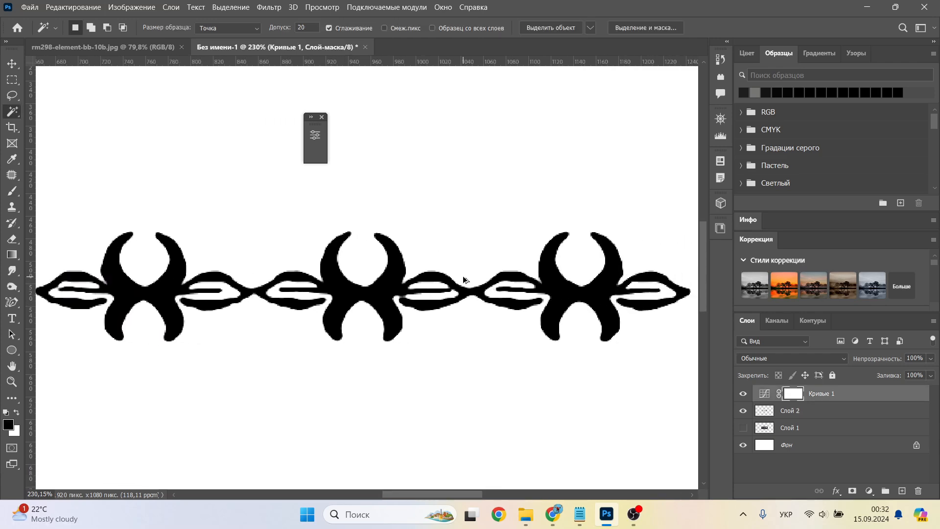
key(ctrl+shift+alt+e)
click(366, 292)
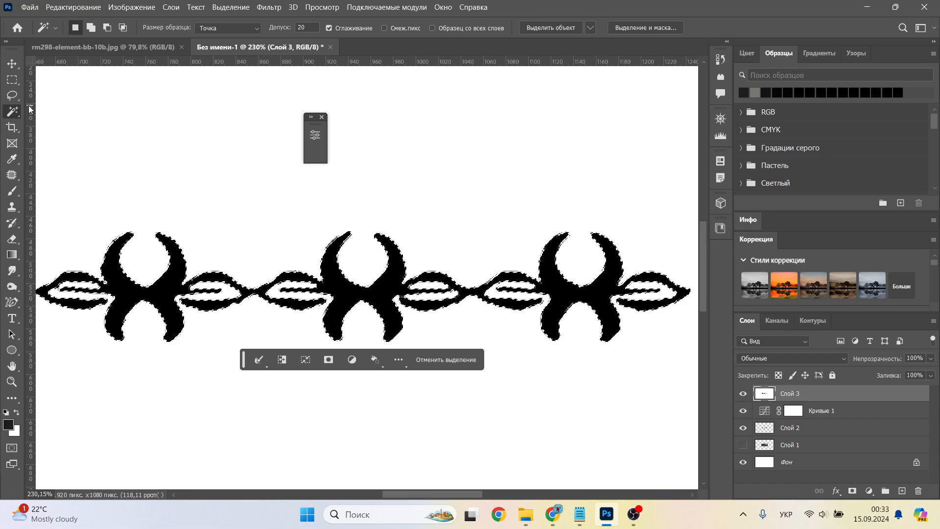
Step: Convert the black ornament selection into a work path with a tolerance of 0.5 pixels
key(l)
right_click(153, 294)
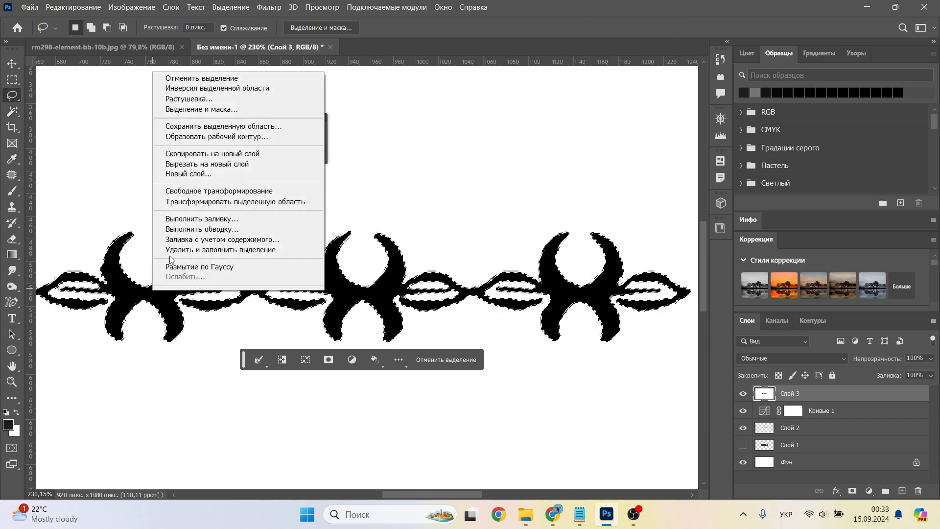
click(231, 137)
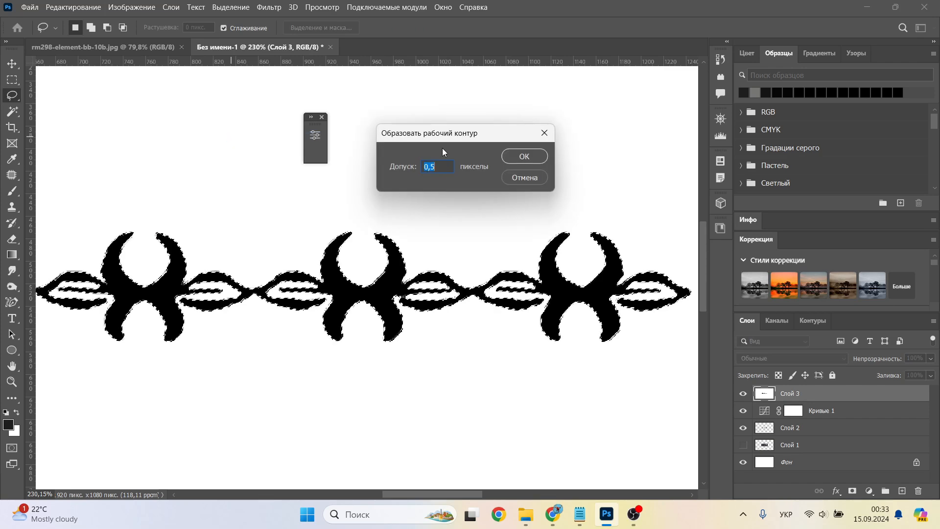
click(524, 156)
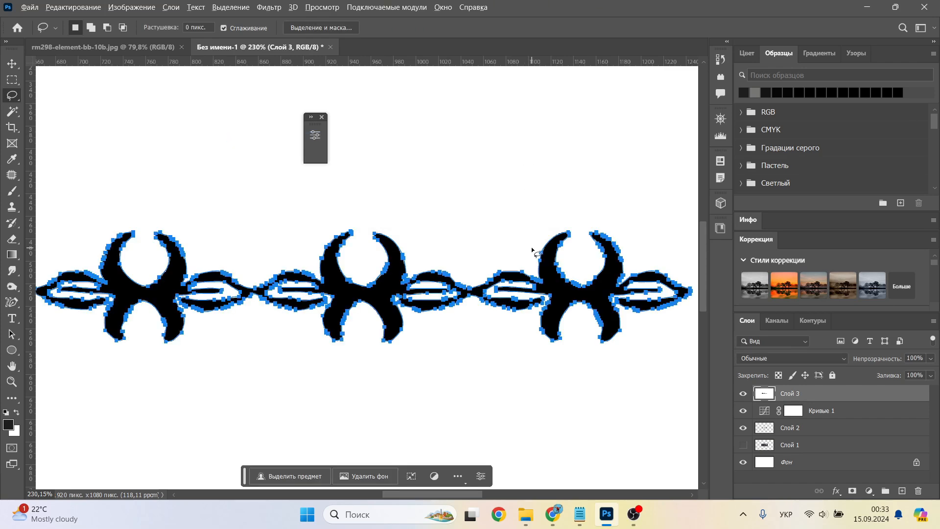
Step: Convert the crescent border's work path into a filled vector shape layer using the Content-Aware Tracing tool
alt+scroll(532, 250, up, 6)
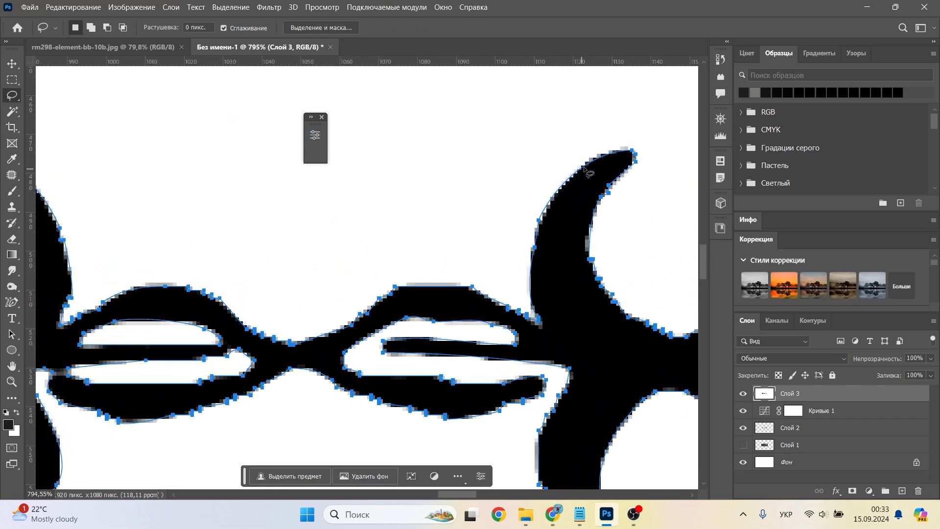
alt+scroll(455, 348, down, 4)
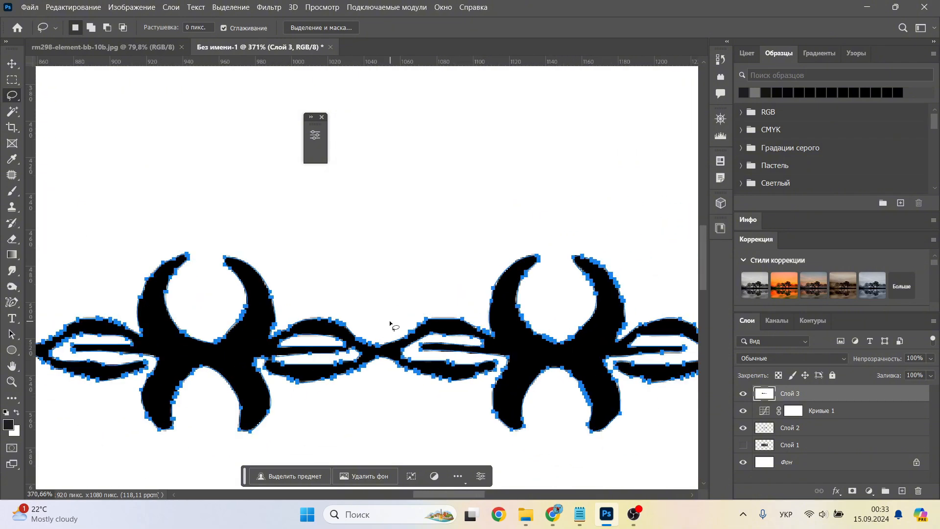
click(13, 302)
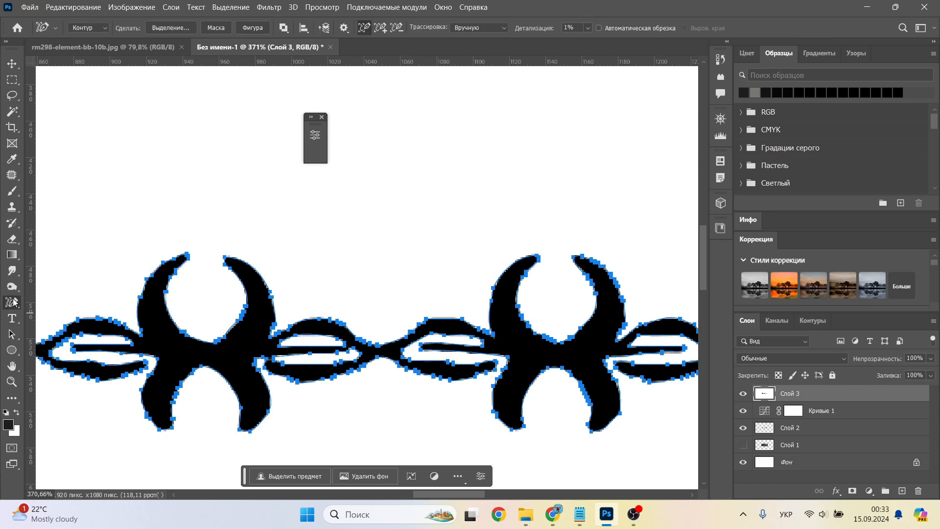
right_click(16, 302)
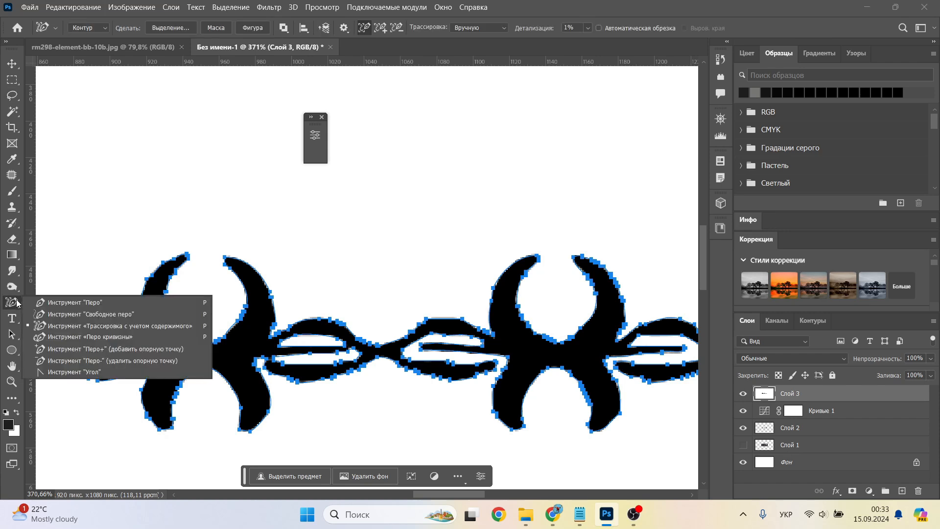
click(130, 330)
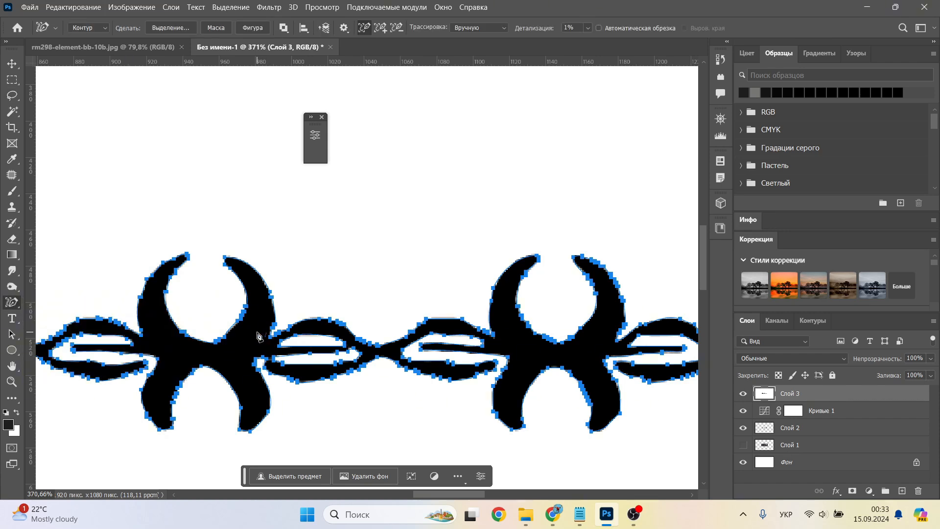
click(253, 27)
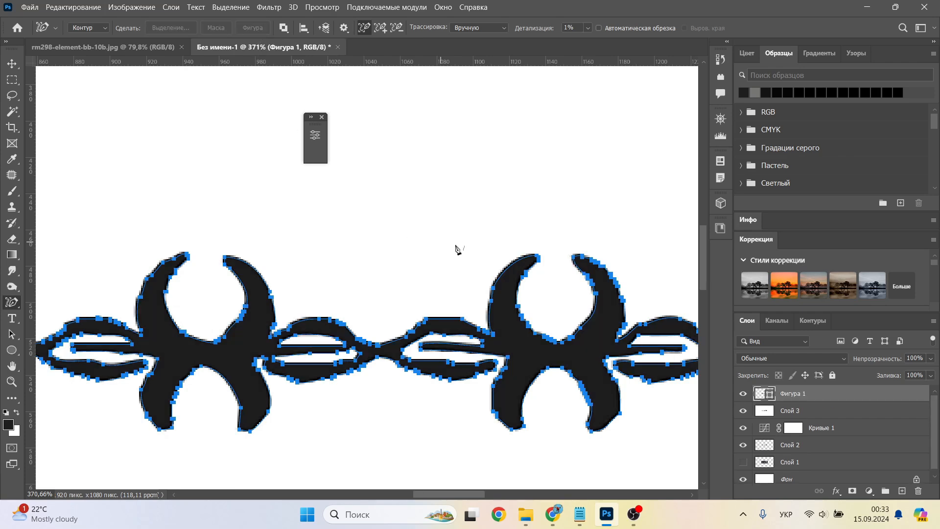
Step: Open the export settings for the crescent border's vector shape
click(35, 8)
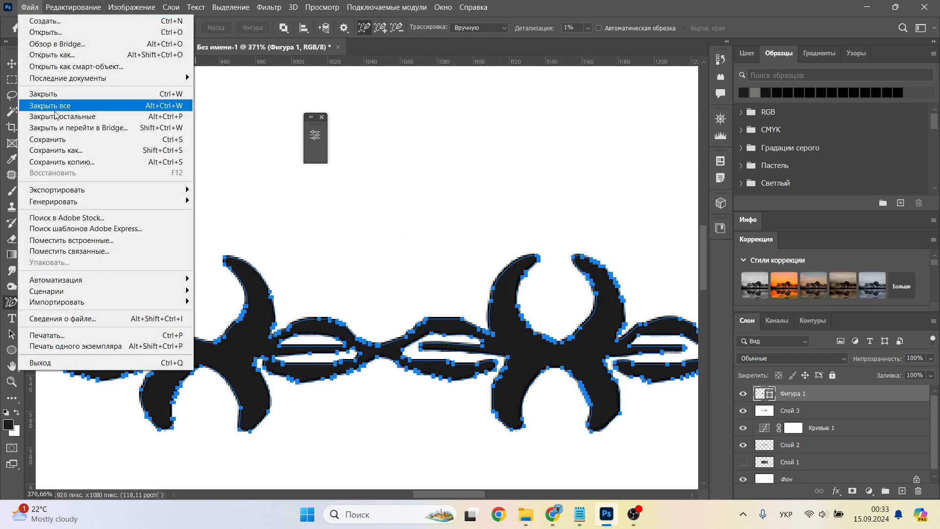
mouse_move(93, 191)
click(283, 200)
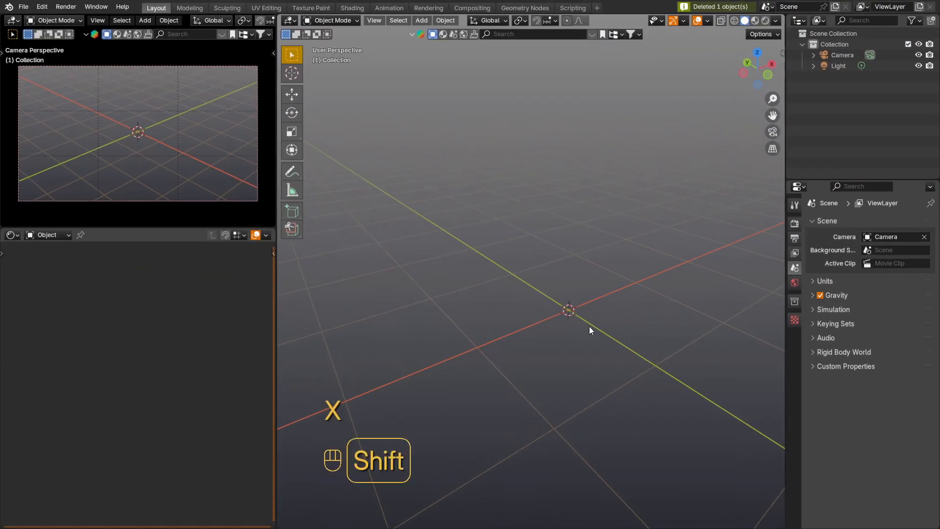
Step: Switch to Blender and draw a long, low box centred on the world origin along the X axis with Add Cube
middle_drag(532, 289, 500, 255)
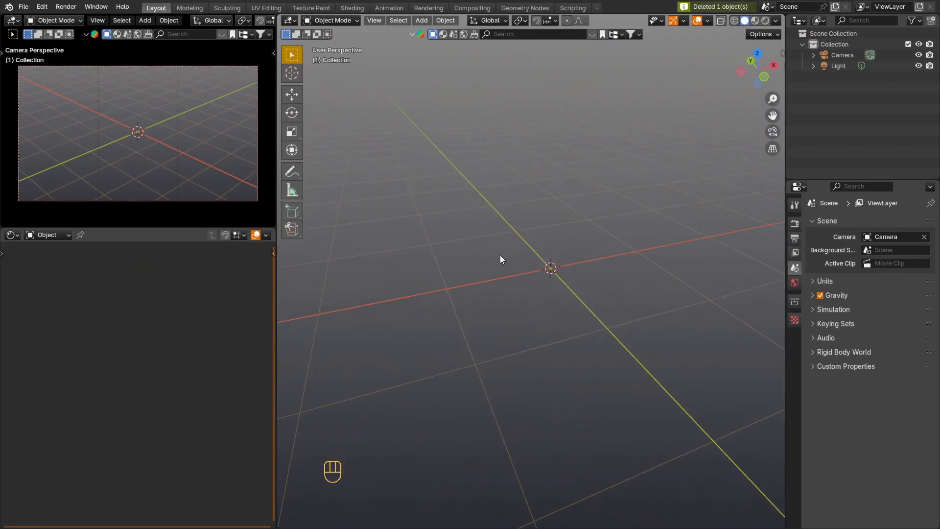
click(296, 215)
drag(653, 248, 649, 251)
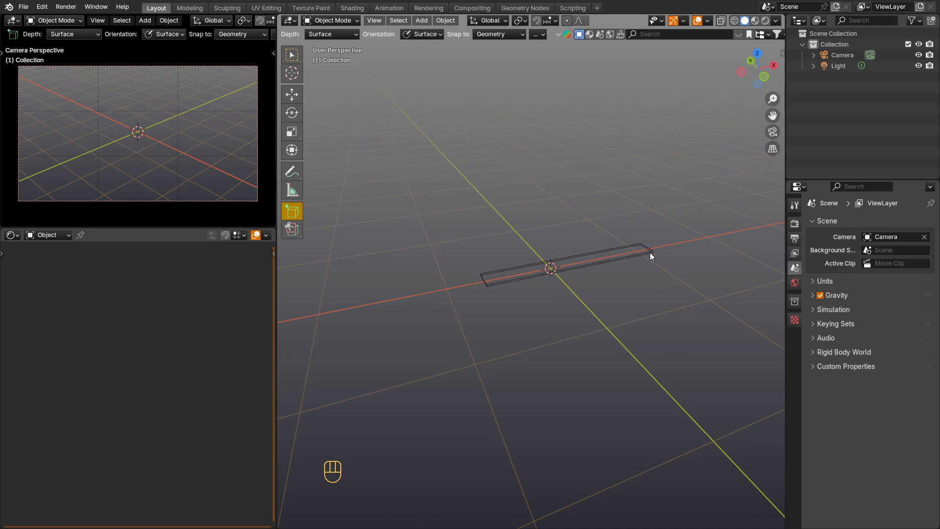
click(650, 216)
middle_drag(581, 252, 613, 255)
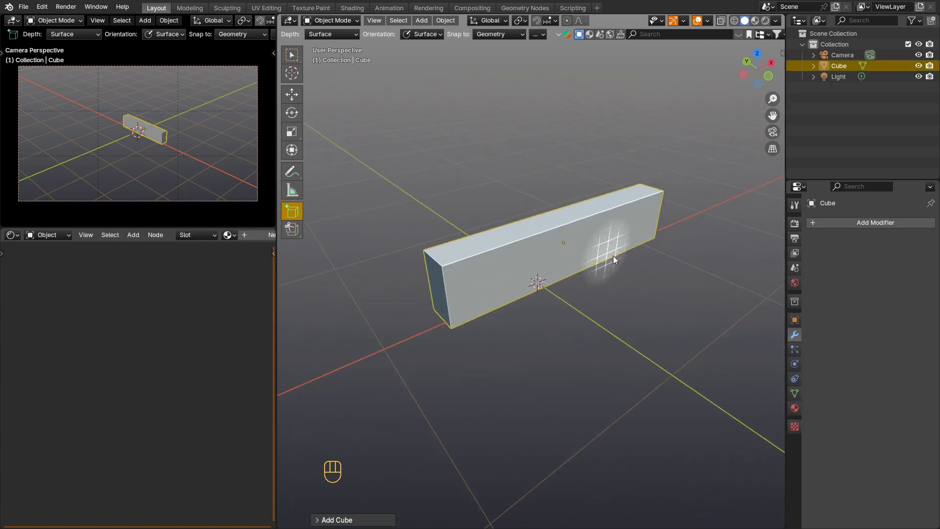
Step: Thin the box along Y to about 0.38 of its depth and snap it to the 3D cursor
key(s)
key(y)
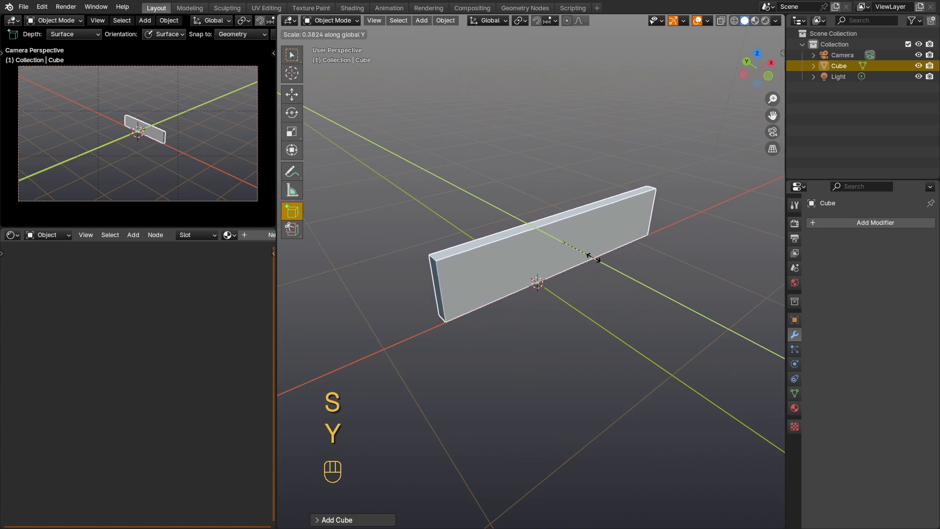
click(607, 261)
key(shift+s)
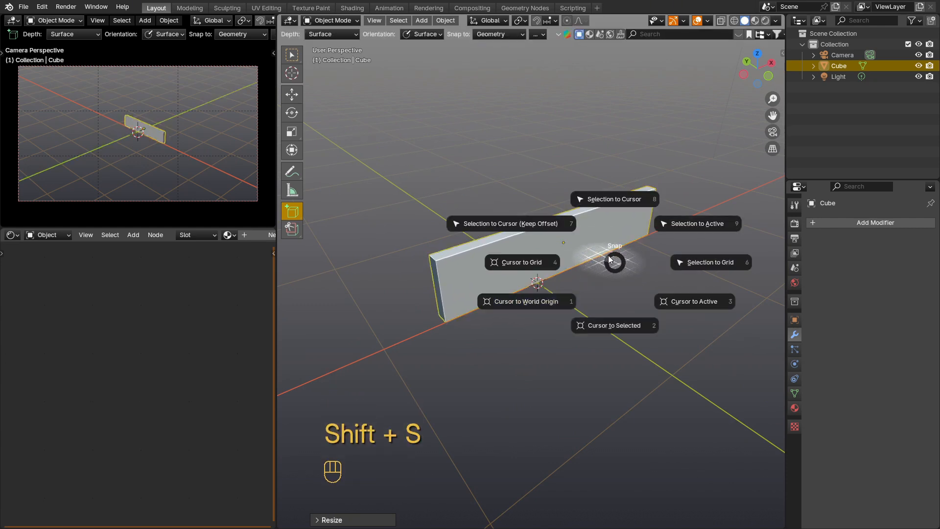
click(614, 197)
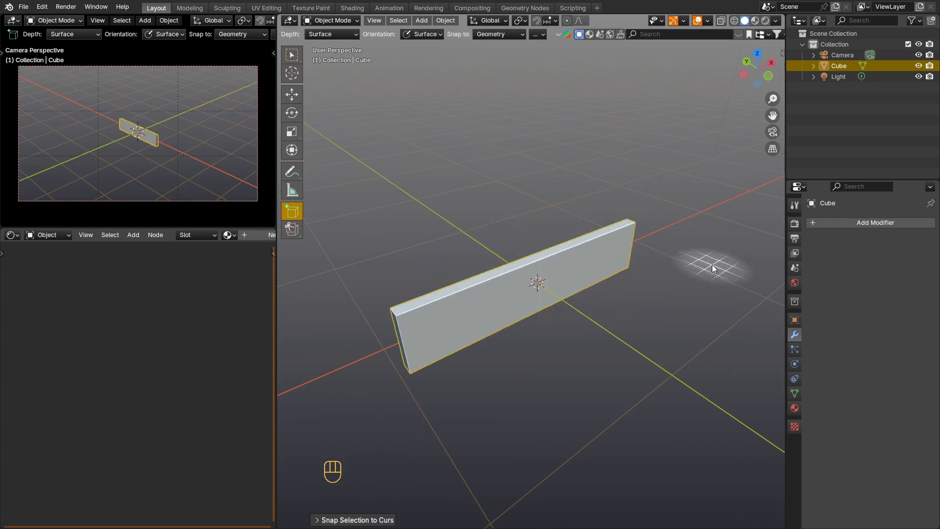
Step: Delete the two end faces of the thin box in Edit Mode
key(Tab)
middle_drag(404, 324, 488, 334)
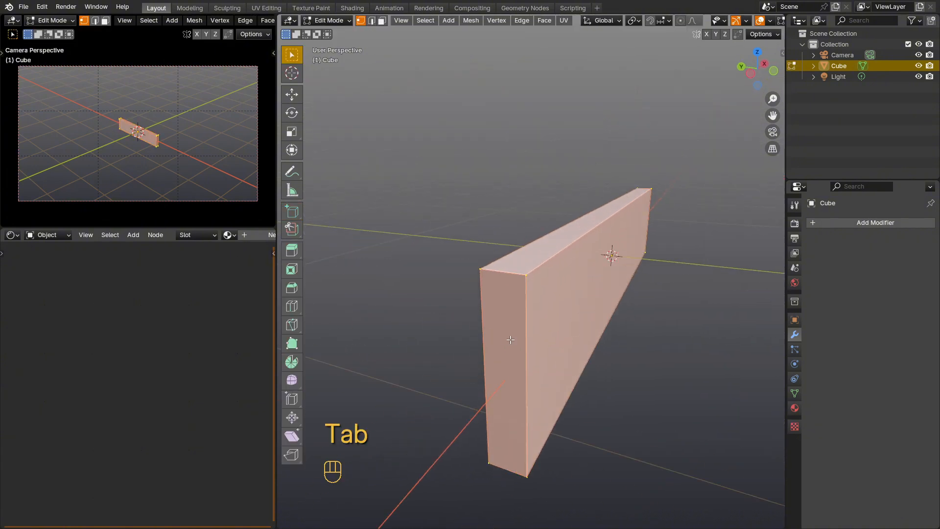
key(3)
key(x)
click(511, 354)
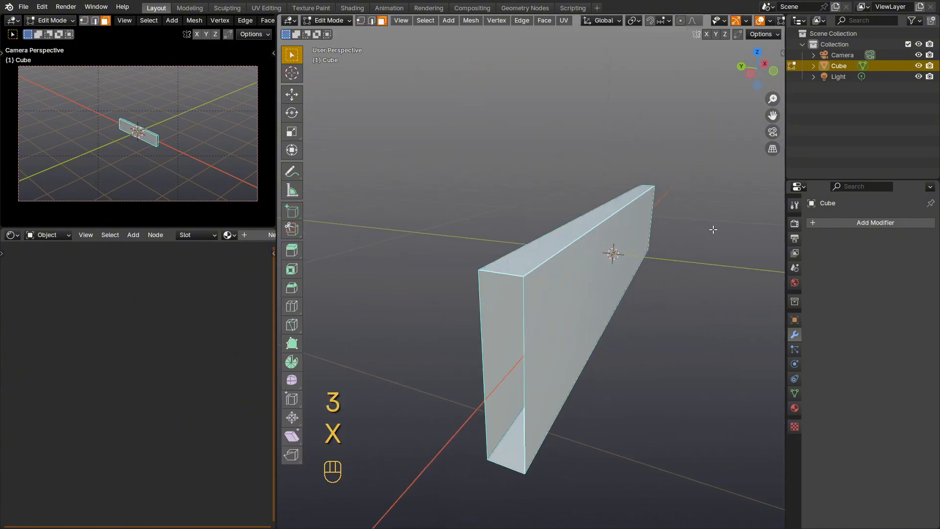
middle_drag(511, 354, 559, 272)
key(x)
click(575, 265)
Step: Add a vertical loop cut through the middle of the box
middle_drag(492, 267, 479, 262)
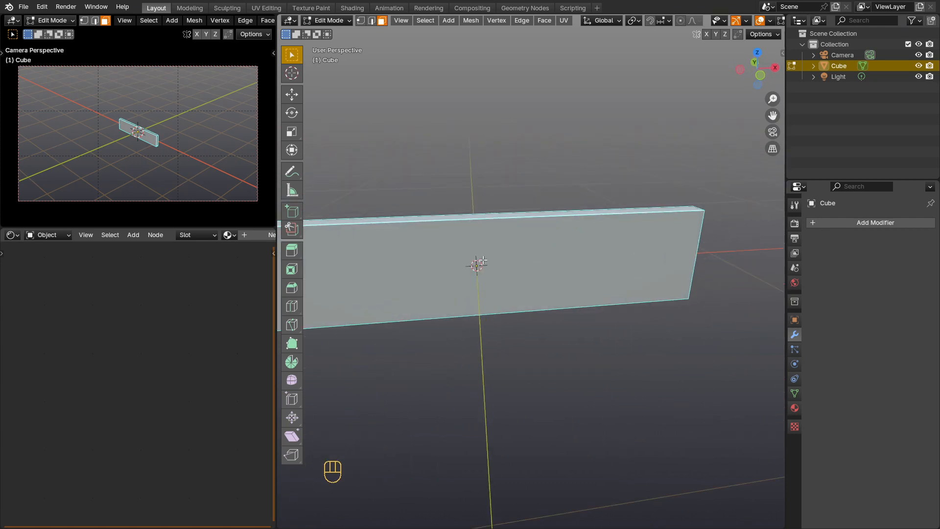
key(ctrl+r)
click(478, 228)
scroll(477, 229, down, 2)
shift+middle_drag(477, 229, 576, 200)
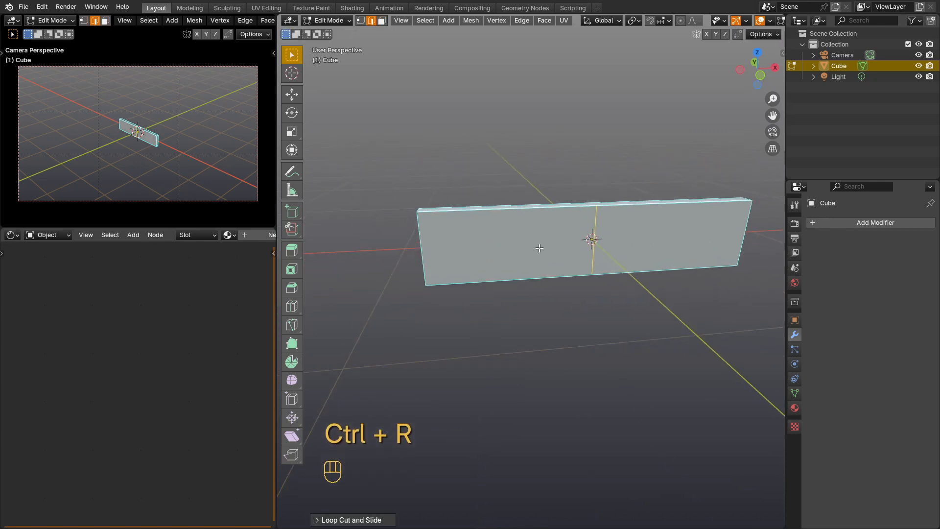
Step: Delete the vertices at the box's negative X end, keeping the positive X half, and return to Object Mode
key(alt+z)
key(1)
drag(455, 183, 395, 302)
key(x)
click(406, 278)
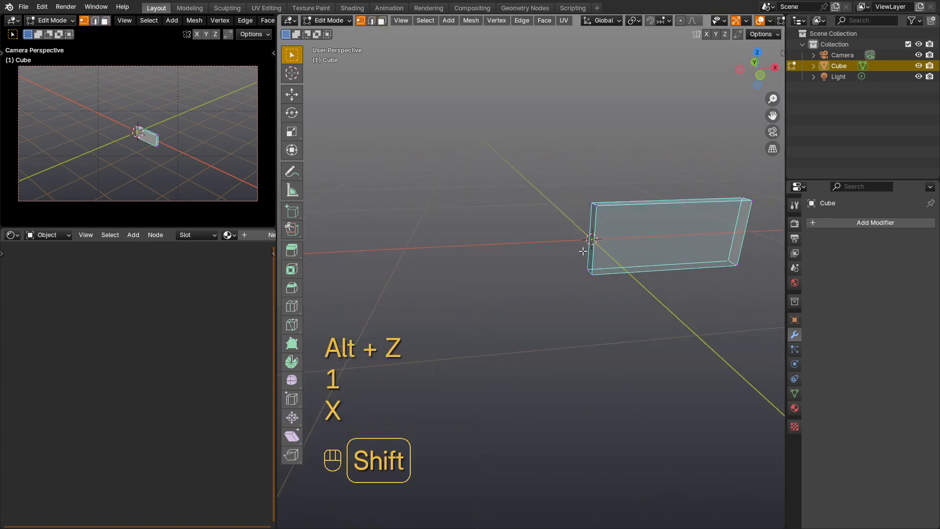
shift+middle_drag(701, 211, 637, 274)
key(Tab)
key(w)
key(alt+z)
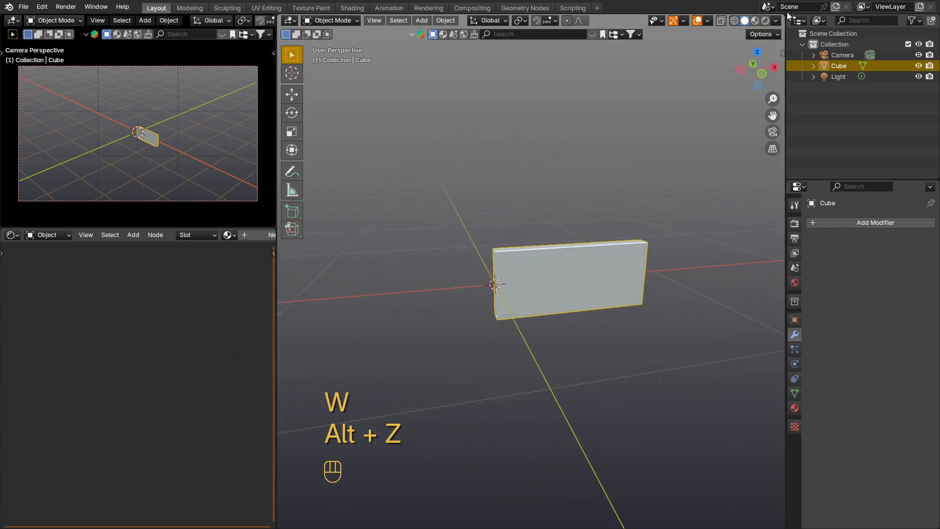
Step: Add an Array modifier to the box and use Constant Offset instead of Relative Offset
click(862, 222)
mouse_move(862, 223)
click(738, 224)
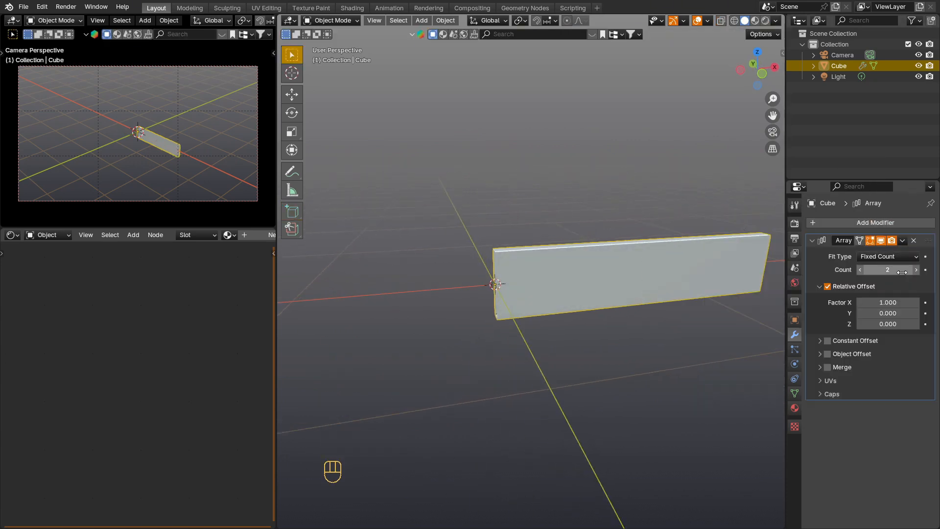
click(829, 284)
click(820, 287)
click(829, 299)
click(820, 300)
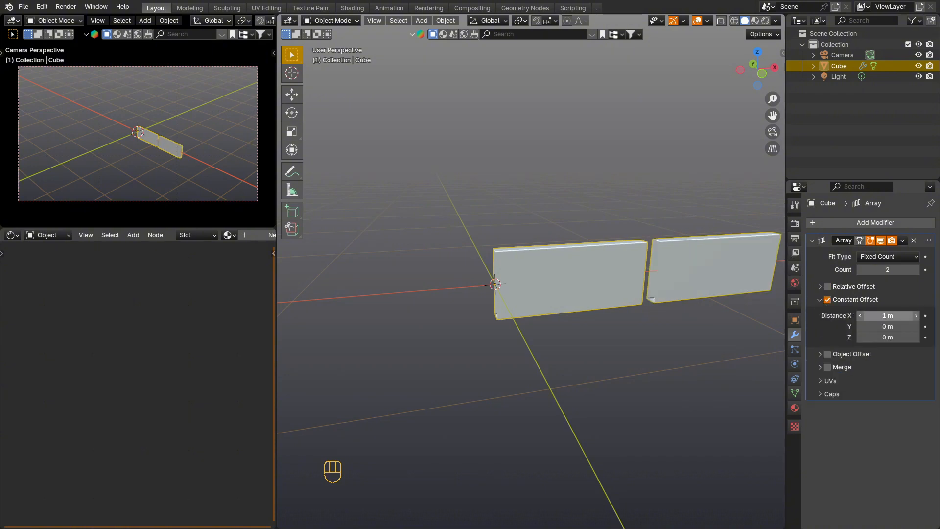
Step: Set the Array's constant offset distance to 0 m in X and 0.401 m in Z
double_click(882, 316)
text(0)
key(Return)
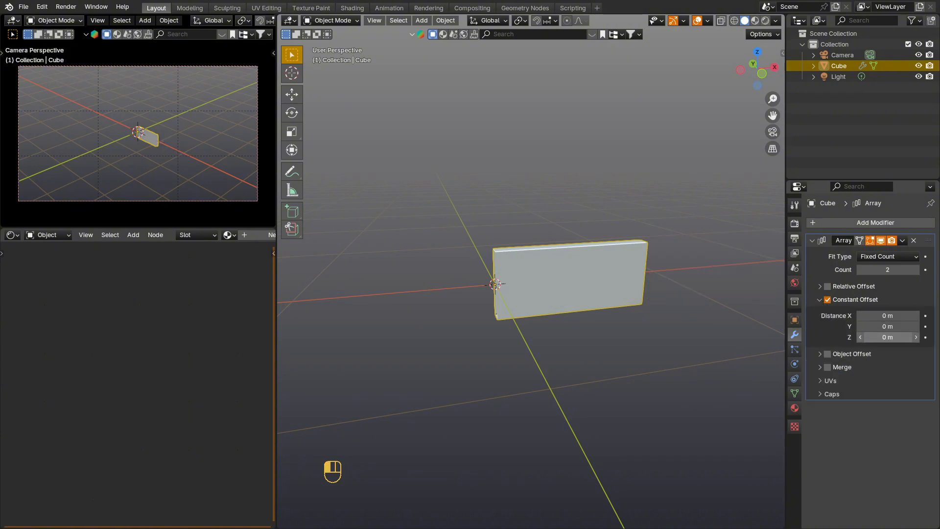
drag(881, 337, 897, 337)
Step: Scale the arrayed planks down slightly along Z
scroll(588, 242, up, 4)
key(s)
key(z)
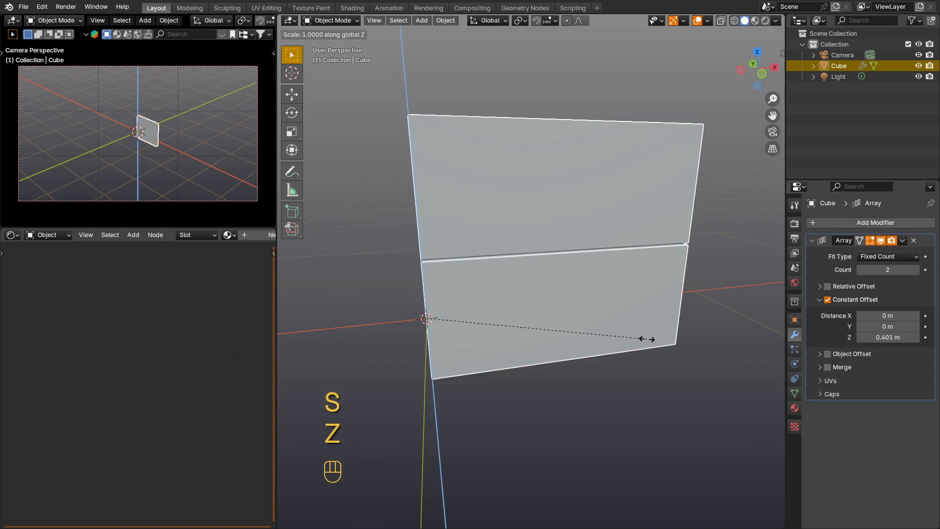
click(595, 324)
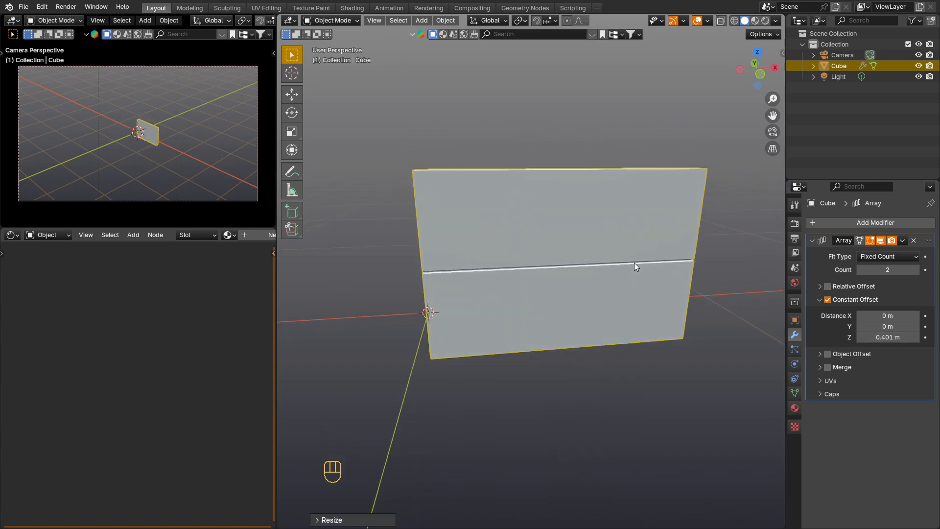
Step: Raise the Array count to 5 stacked planks
click(915, 270)
click(916, 270)
click(916, 270)
scroll(572, 207, down, 3)
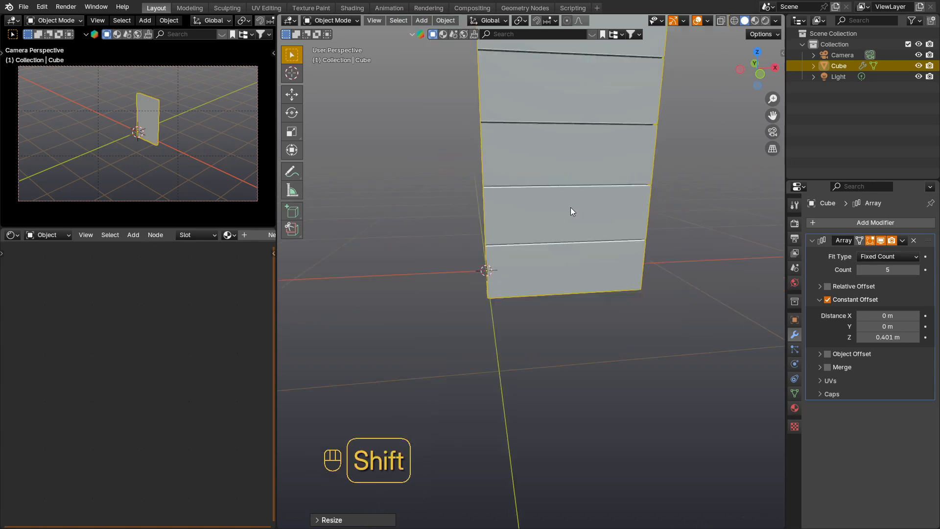
shift+middle_drag(570, 207, 577, 307)
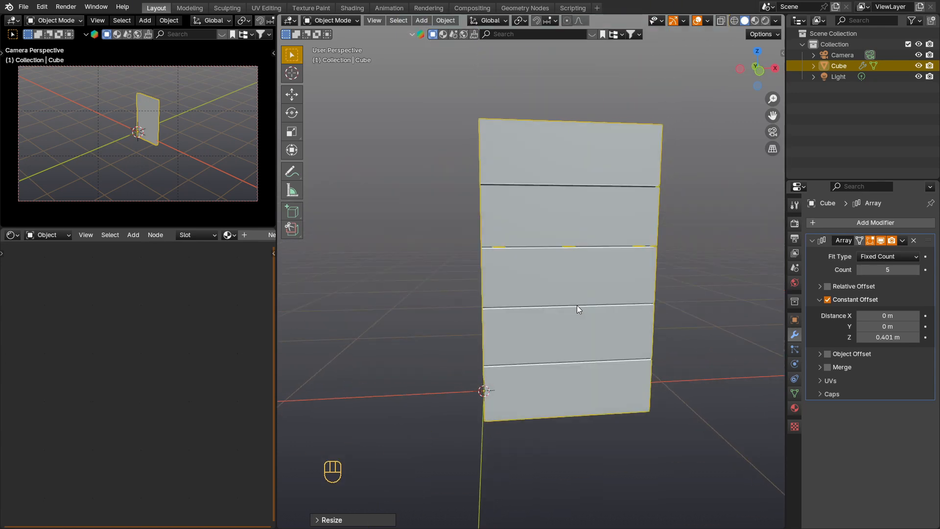
Step: Check the gaps between the stacked planks and set the Array's constant Z offset to 0.398 m
scroll(532, 190, up, 3)
key(KP_1)
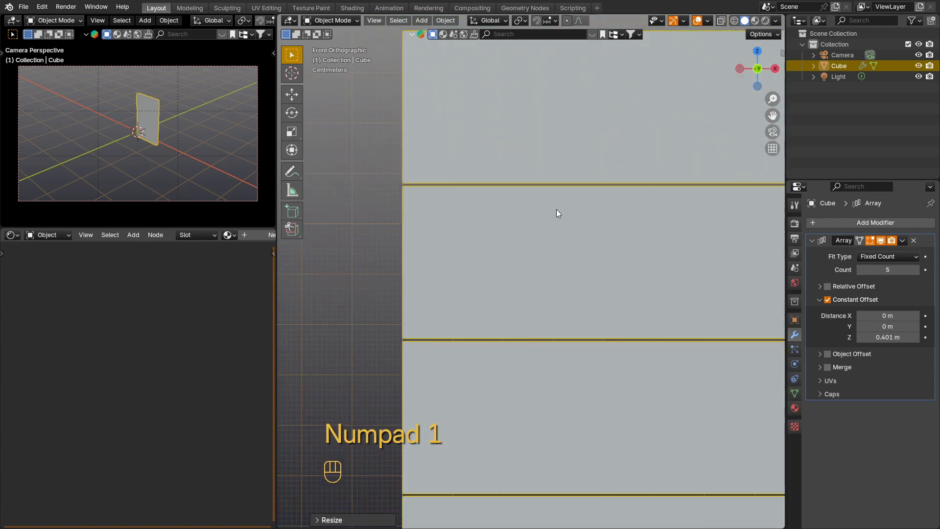
scroll(488, 331, down, 2)
middle_drag(489, 331, 549, 342)
scroll(590, 335, up, 2)
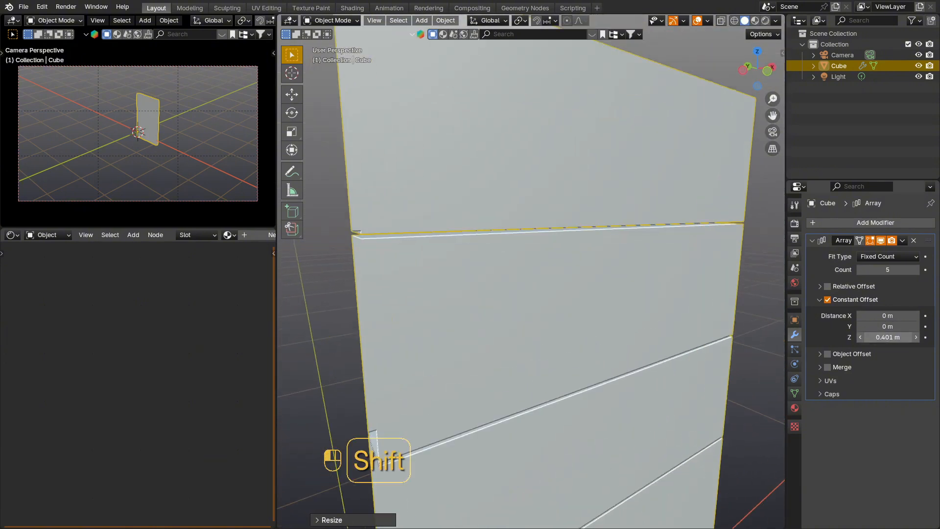
shift+drag(887, 336, 881, 337)
scroll(682, 370, down, 4)
middle_drag(683, 370, 655, 403)
scroll(613, 310, down, 3)
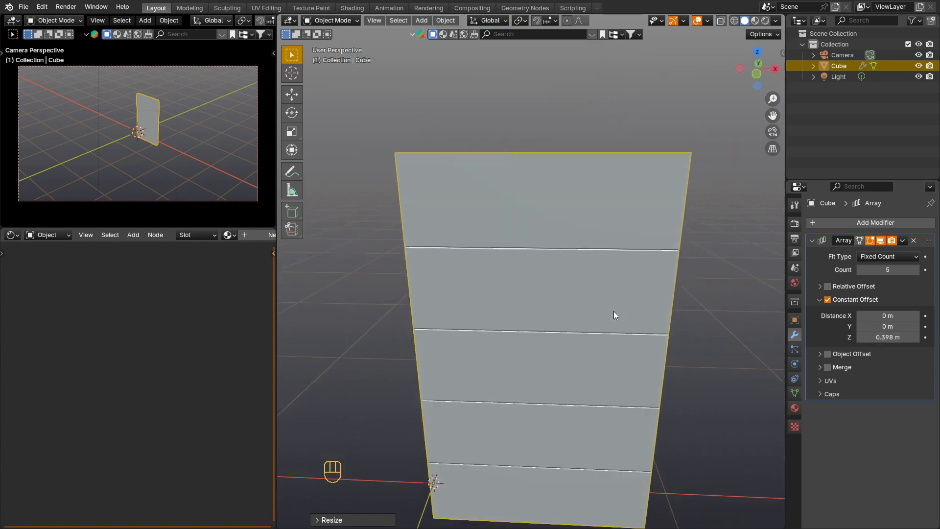
Step: Apply the Array modifier to the stacked planks
middle_drag(613, 311, 503, 322)
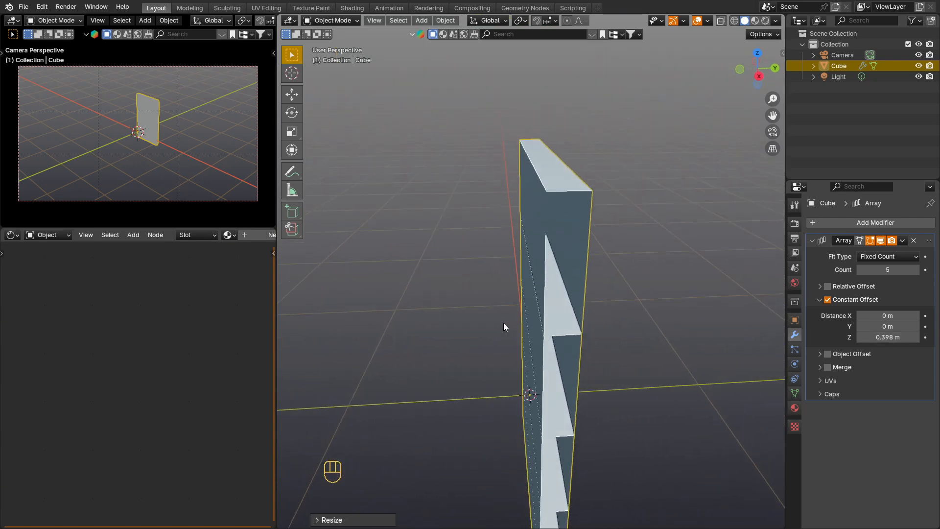
scroll(503, 322, down, 2)
click(898, 222)
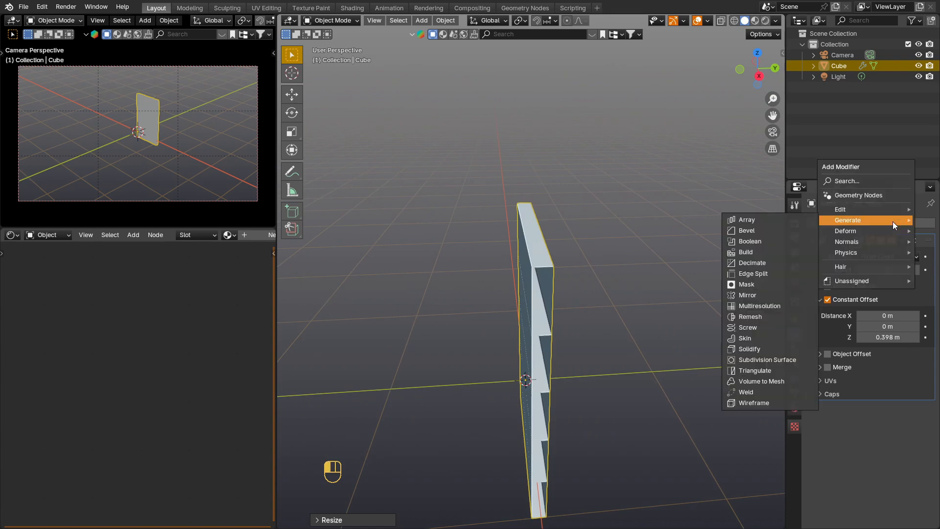
key(Escape)
click(902, 239)
click(876, 248)
Step: Enter face editing on the stacked plank mesh, select a face and delete it
middle_drag(572, 296, 540, 288)
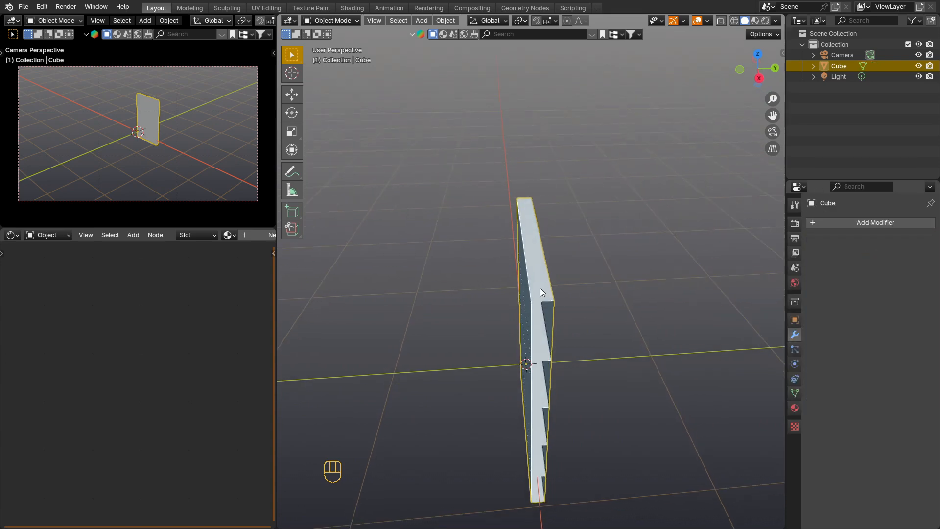
key(Tab)
key(3)
middle_drag(538, 329, 583, 255)
shift+click(541, 260)
scroll(528, 275, down, 1)
key(x)
click(518, 299)
scroll(585, 351, down, 2)
scroll(583, 256, down, 2)
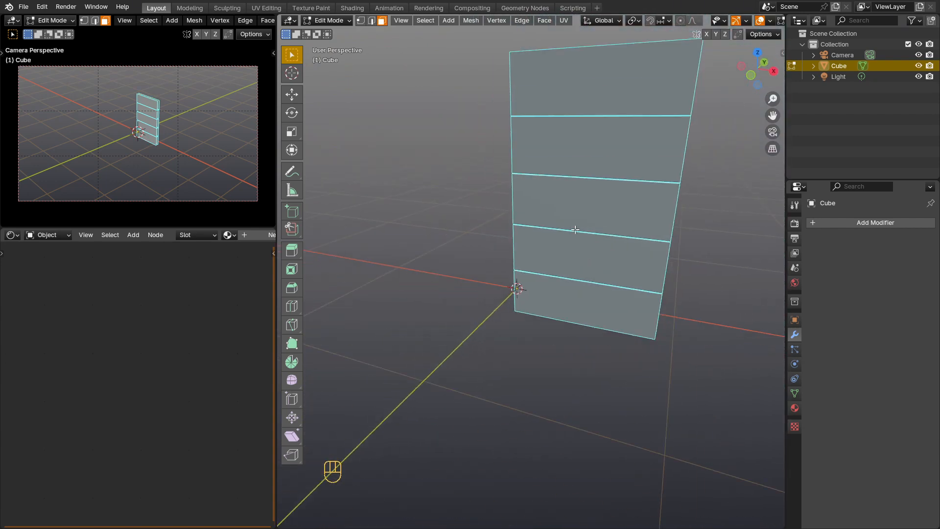
Step: Leave mesh editing, add an X-axis Mirror modifier to the planks and move the panel down along Z to centre it on the origin
key(Tab)
click(831, 225)
mouse_move(831, 226)
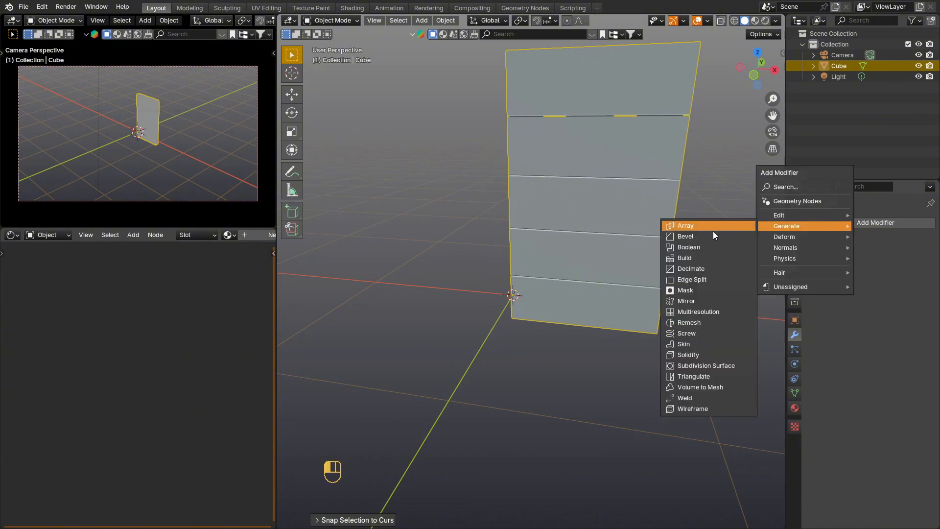
click(705, 300)
key(ctrl+z)
key(g)
key(z)
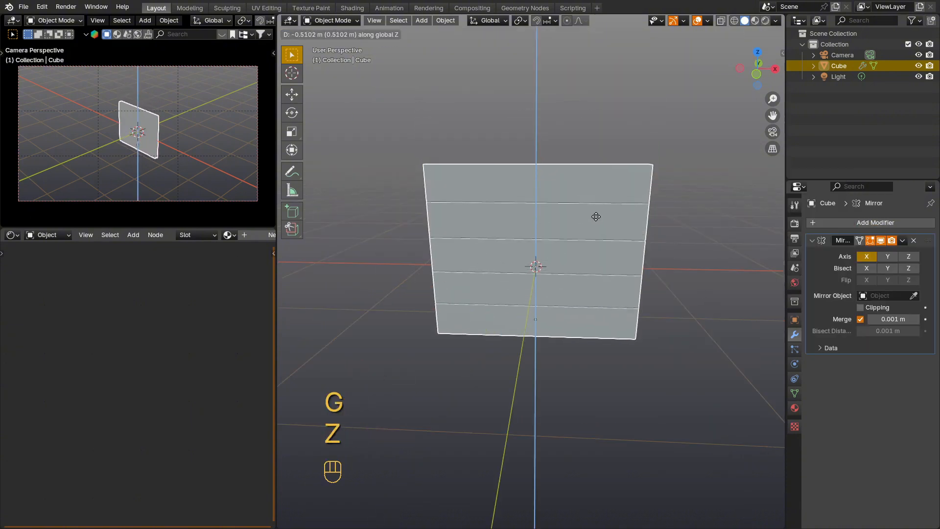
click(595, 221)
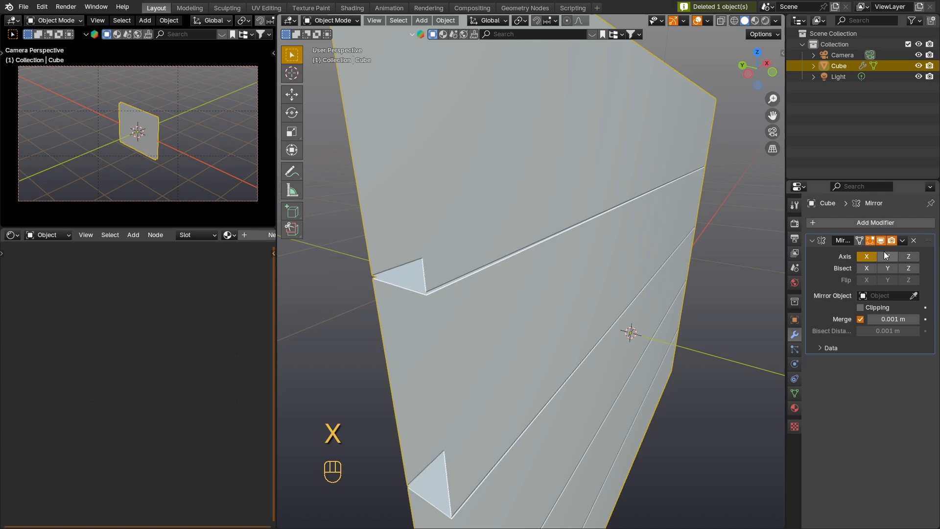
Step: Add a Bevel modifier to the plank panel with 2 segments and an amount of 0.01 m
click(876, 223)
mouse_move(877, 223)
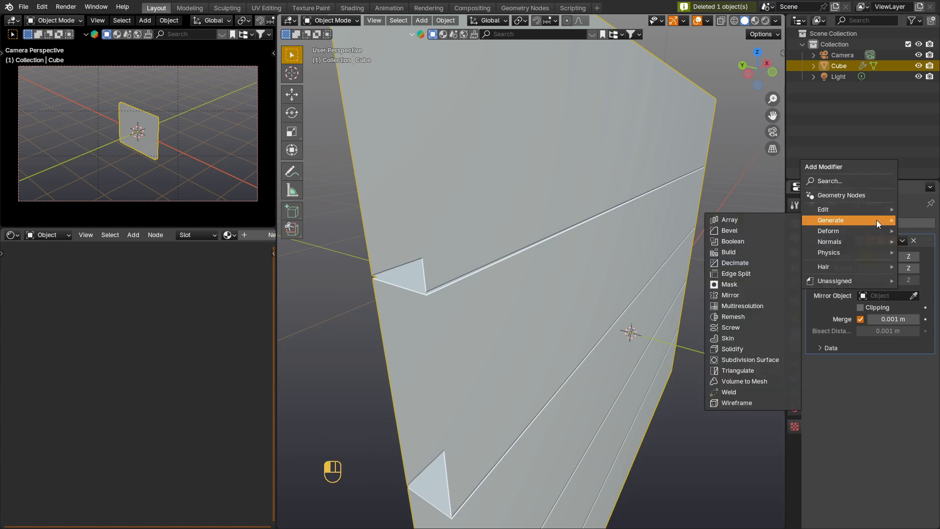
click(759, 229)
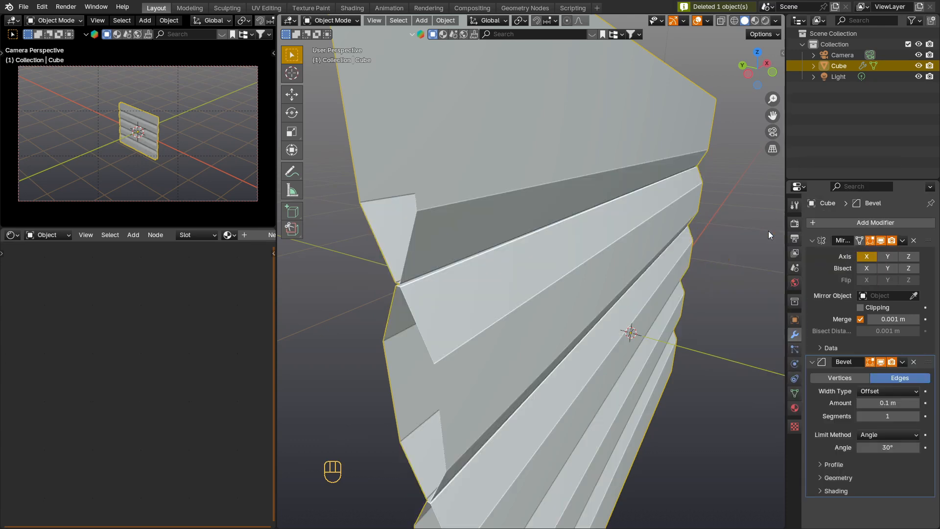
click(915, 416)
drag(888, 403, 844, 403)
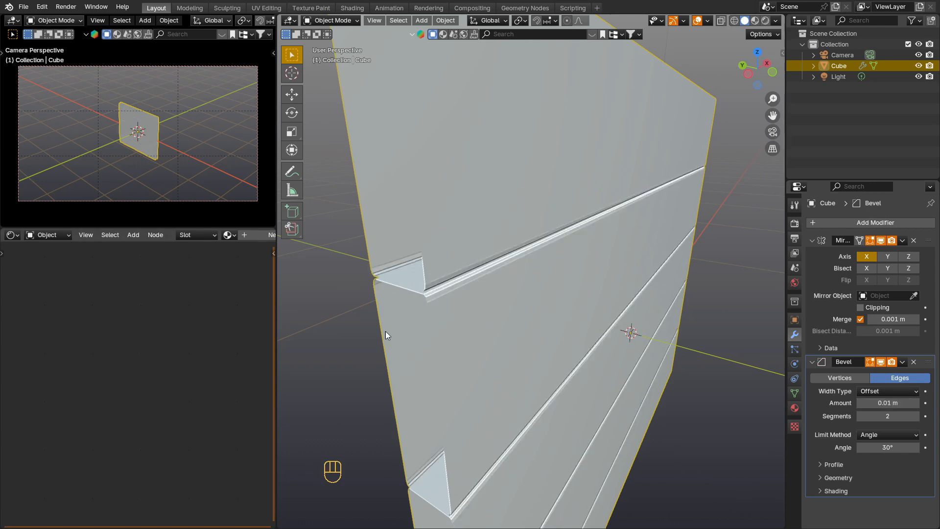
middle_drag(385, 330, 396, 319)
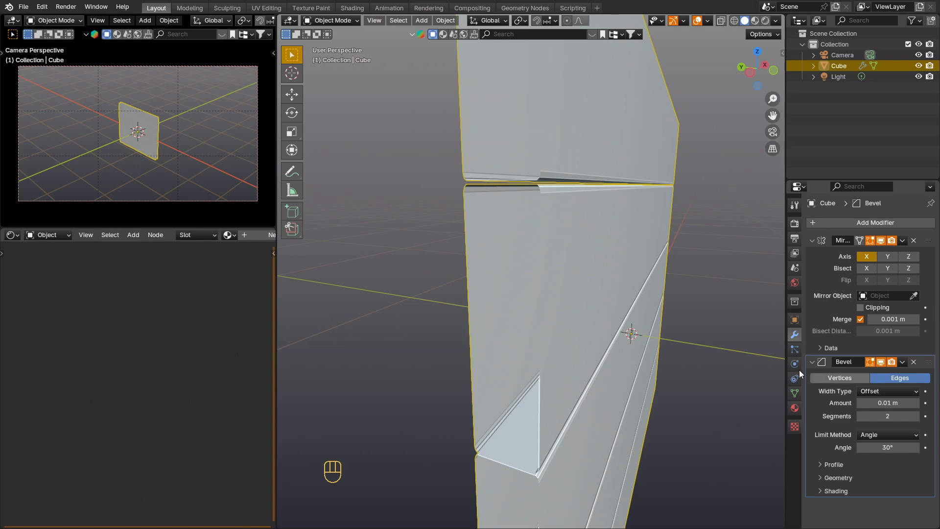
Step: Add a level 1 Subdivision Surface to the plank panel and shade it smooth
key(ctrl+1)
right_click(542, 228)
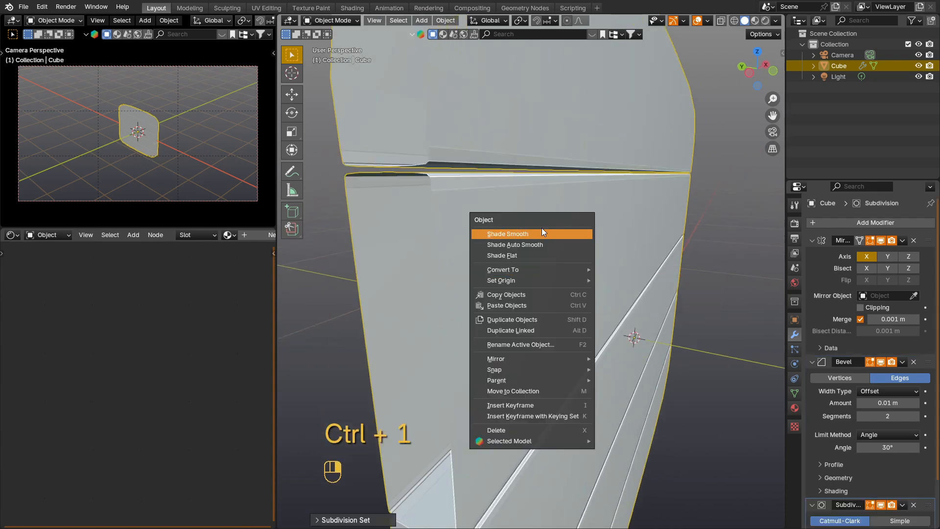
click(541, 234)
middle_drag(518, 231, 474, 246)
scroll(600, 226, down, 3)
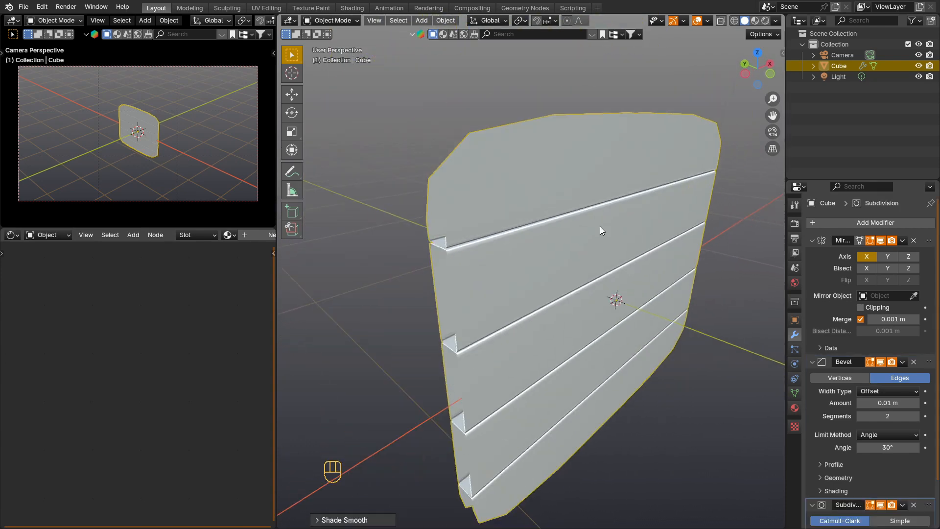
middle_drag(601, 230, 567, 228)
Step: In front view, knife a vertical cut through all five planks of the editable half, near the mirror centre
key(KP_1)
key(Tab)
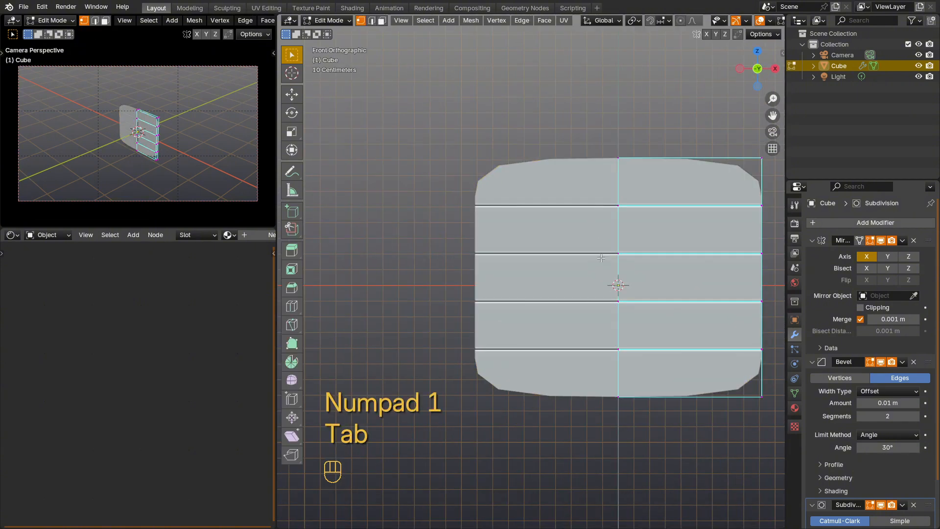
shift+middle_drag(601, 257, 533, 252)
ctrl+middle_drag(601, 229, 602, 234)
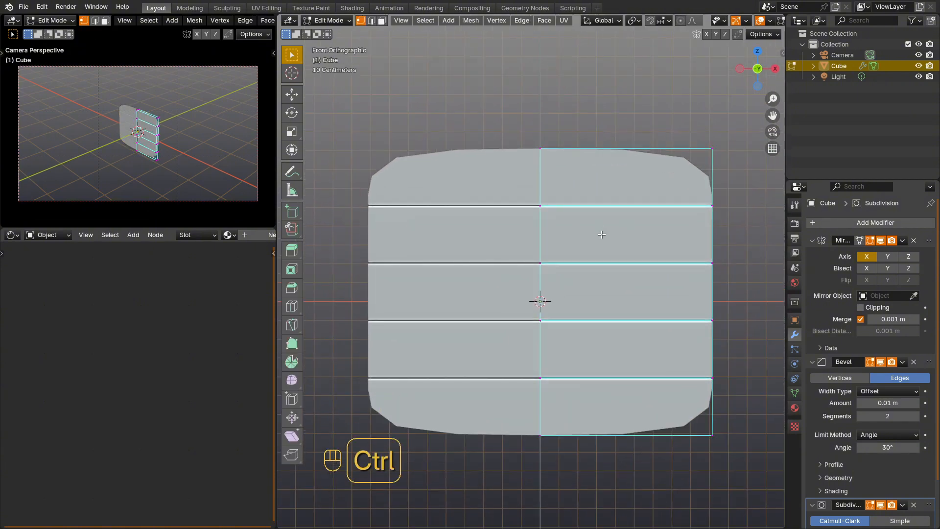
key(ctrl+r)
key(Escape)
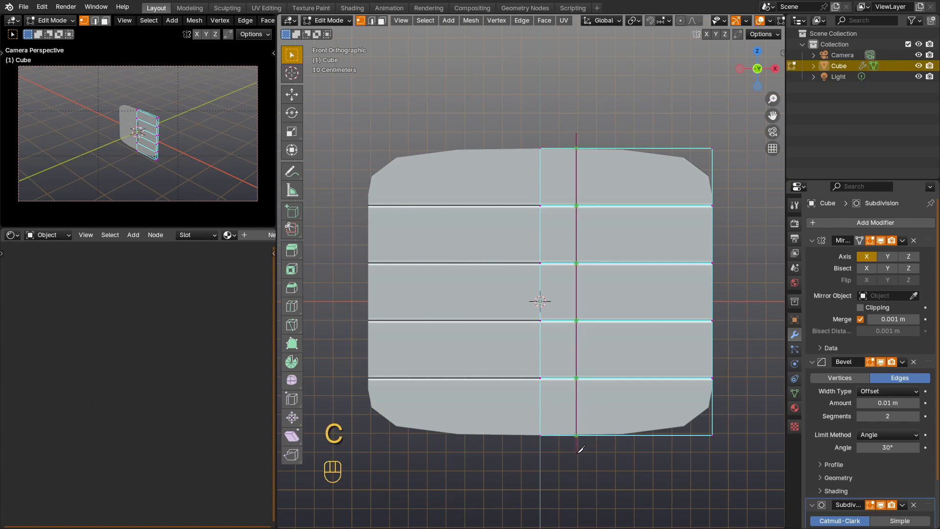
key(Return)
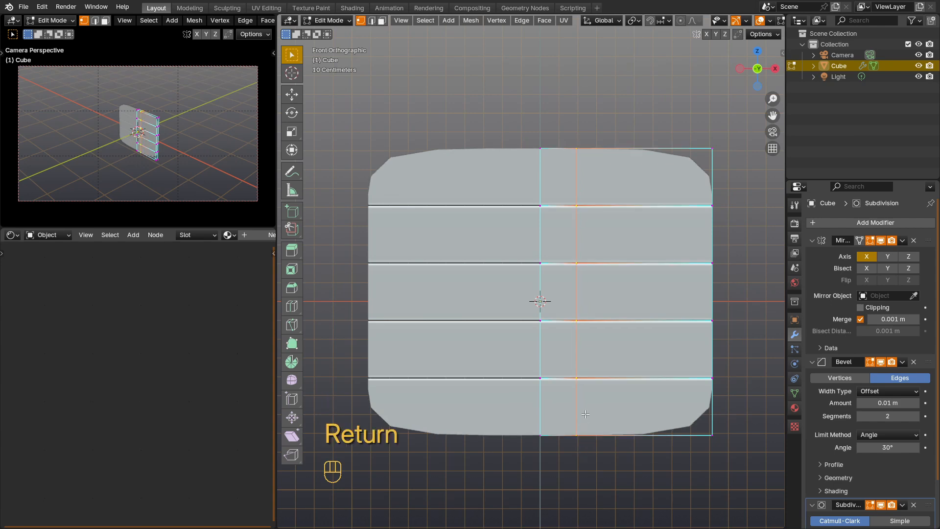
Step: Turn on X-ray and knife three more full-height cuts through the planks, two outward of the first and one between it and the centre
key(alt+z)
middle_drag(619, 320, 597, 304)
key(KP_1)
key(k)
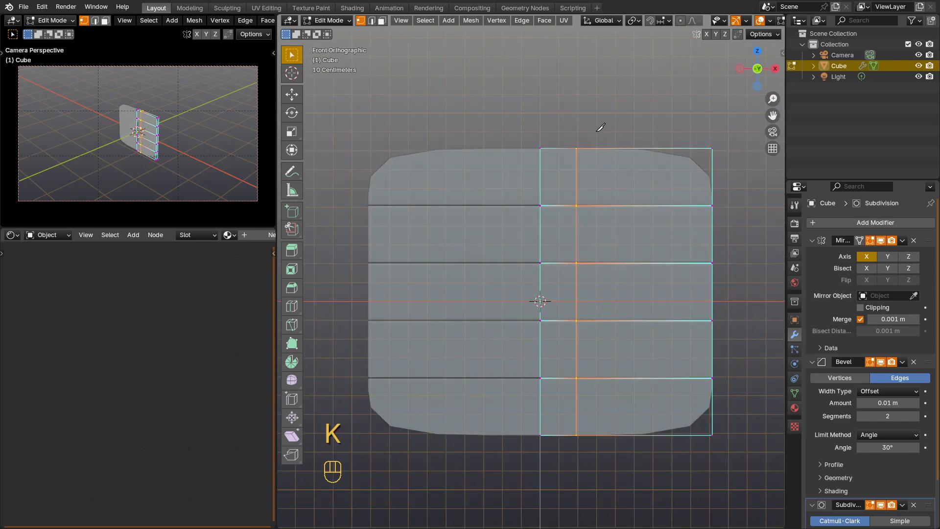
key(Return)
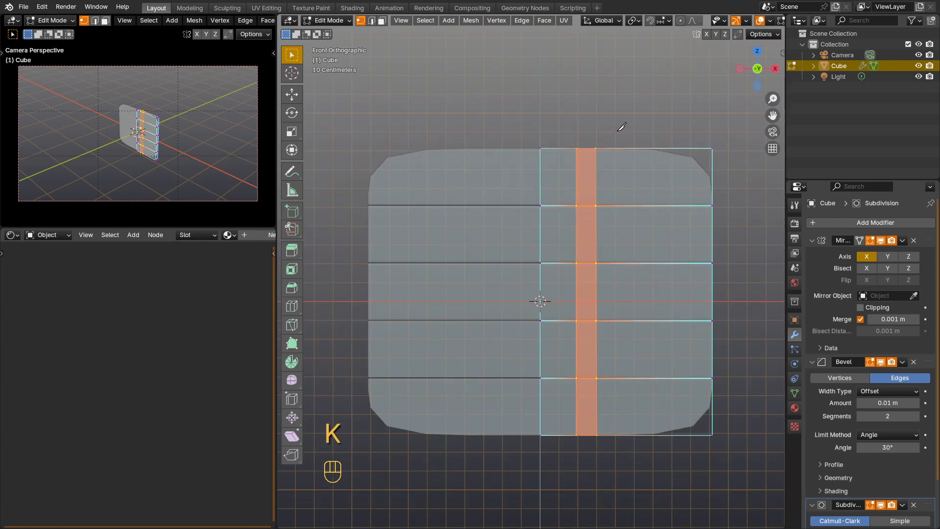
key(Return)
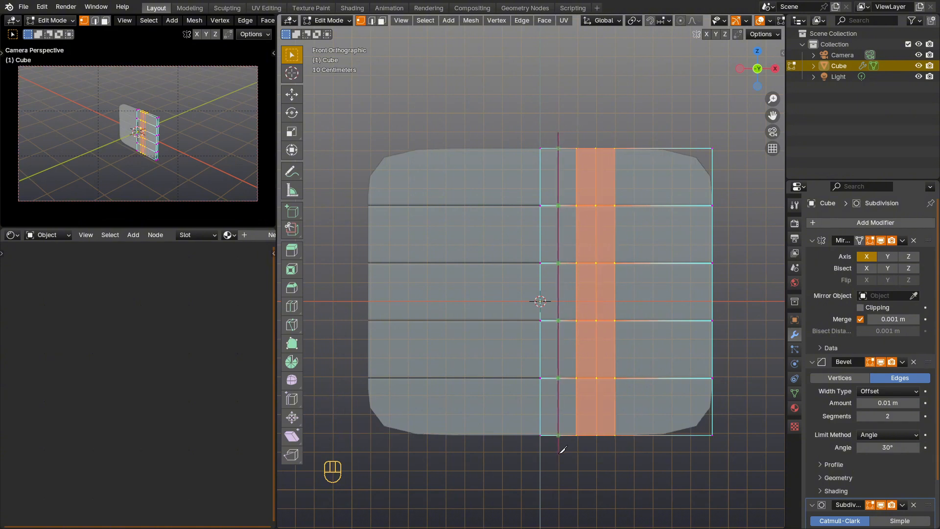
key(Return)
middle_drag(616, 404, 637, 280)
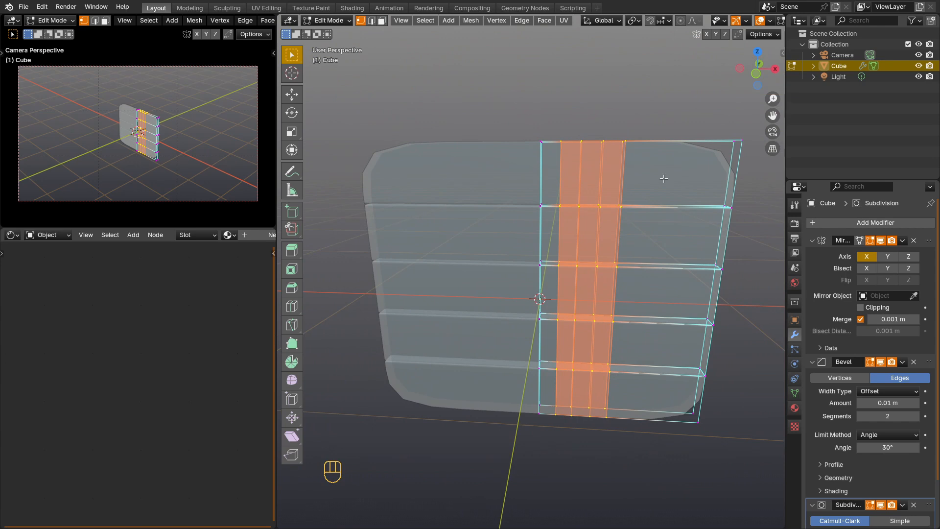
Step: Knife four more evenly spaced full-height cut-through lines across the planks, continuing towards the outer edge in front view
key(KP_1)
key(k)
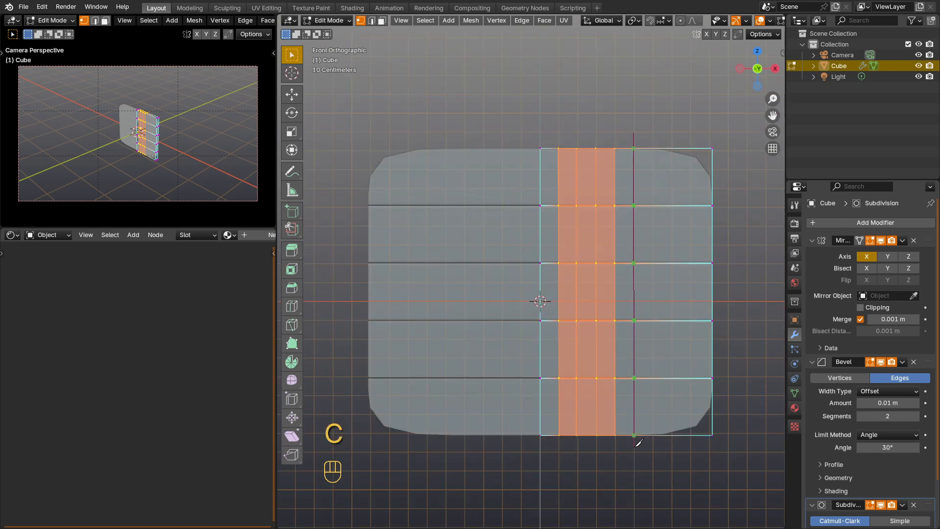
key(Return)
key(k)
click(657, 444)
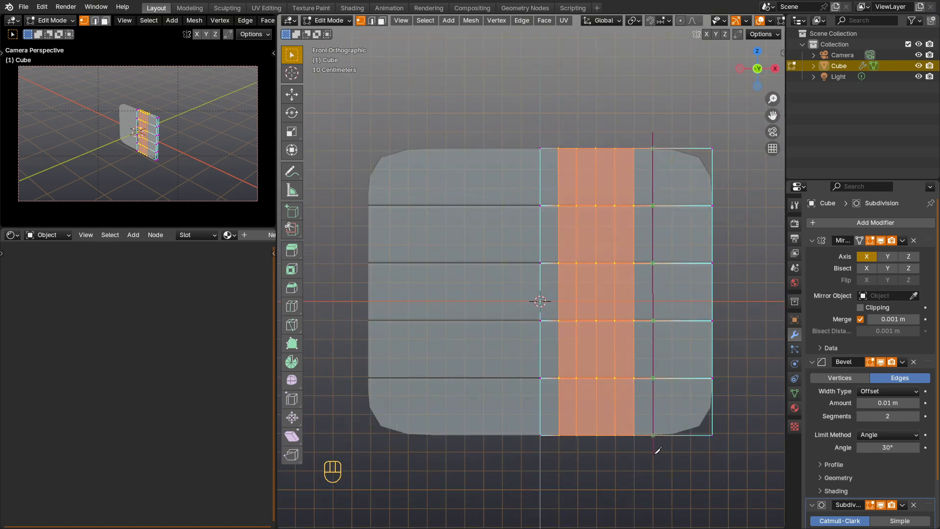
key(c)
key(Return)
key(k)
key(c)
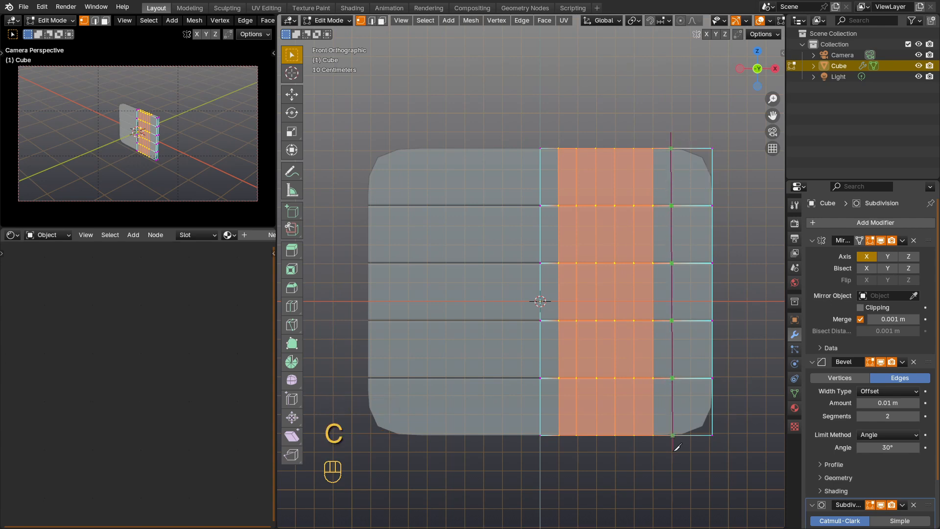
key(Return)
click(690, 131)
key(c)
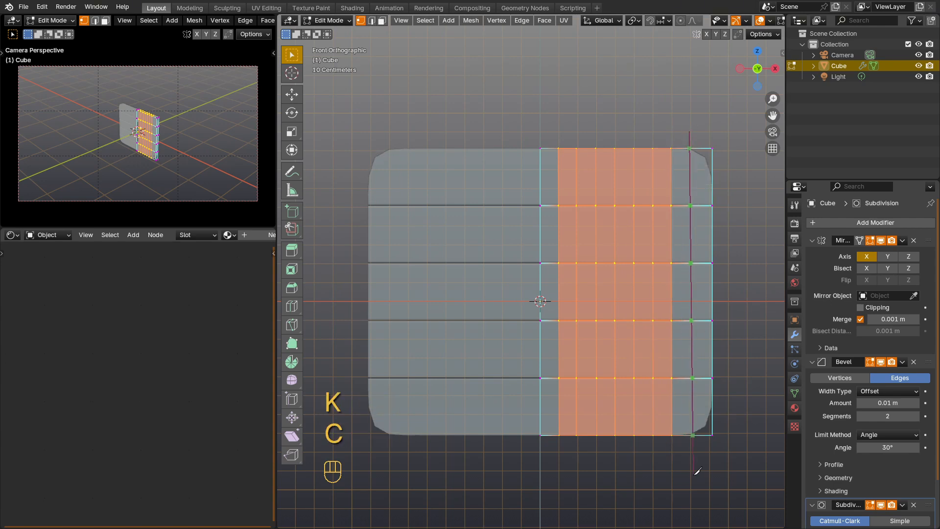
click(693, 473)
key(Return)
Step: Leave mesh editing, turn off X-ray and convert the plank panel to a mesh so all its modifiers are applied
middle_drag(622, 286, 589, 266)
key(Tab)
key(alt+z)
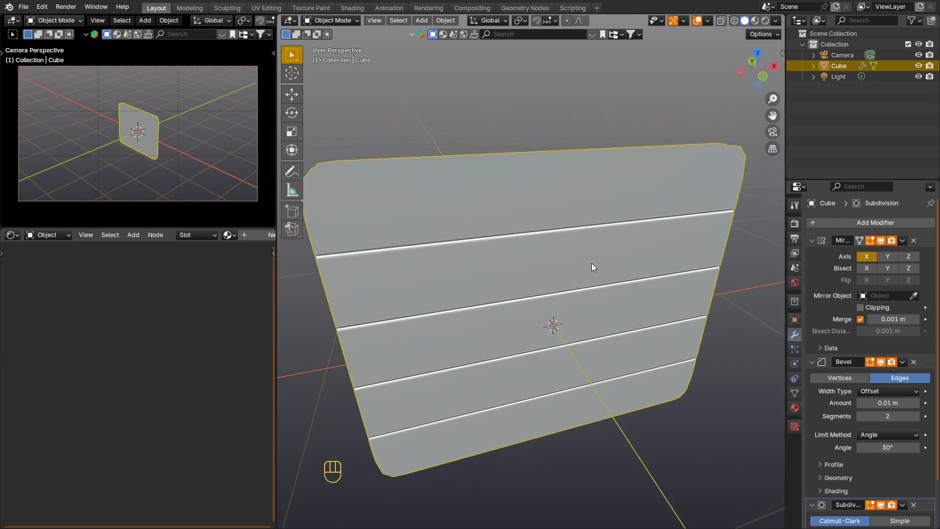
right_click(589, 261)
mouse_move(575, 297)
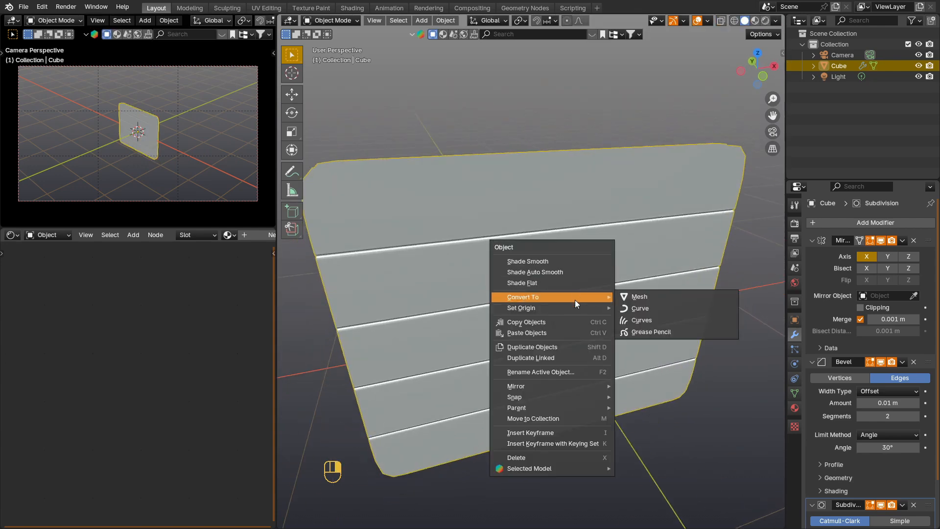
click(661, 296)
scroll(656, 292, down, 3)
Step: Add a mesh circle at the origin and rotate it 90 degrees around X to face the plank panel
key(shift+a)
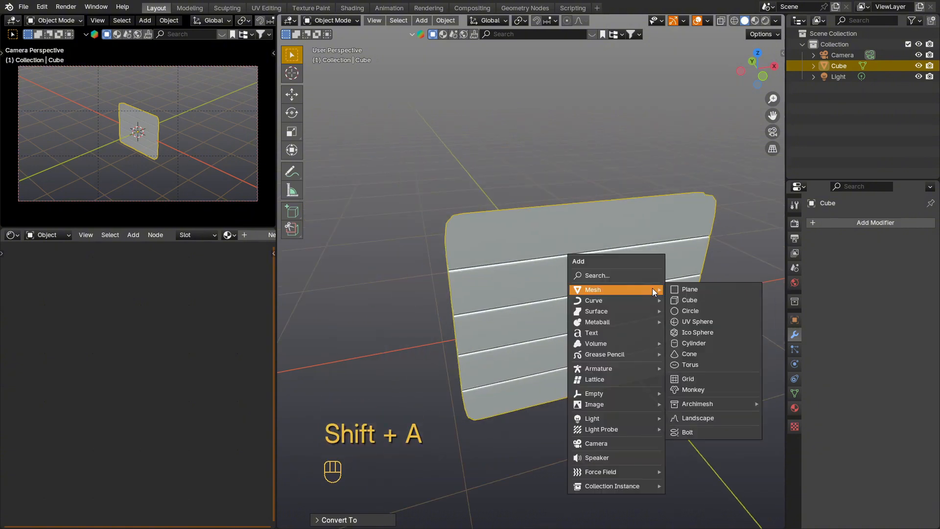
click(693, 311)
key(r)
key(x)
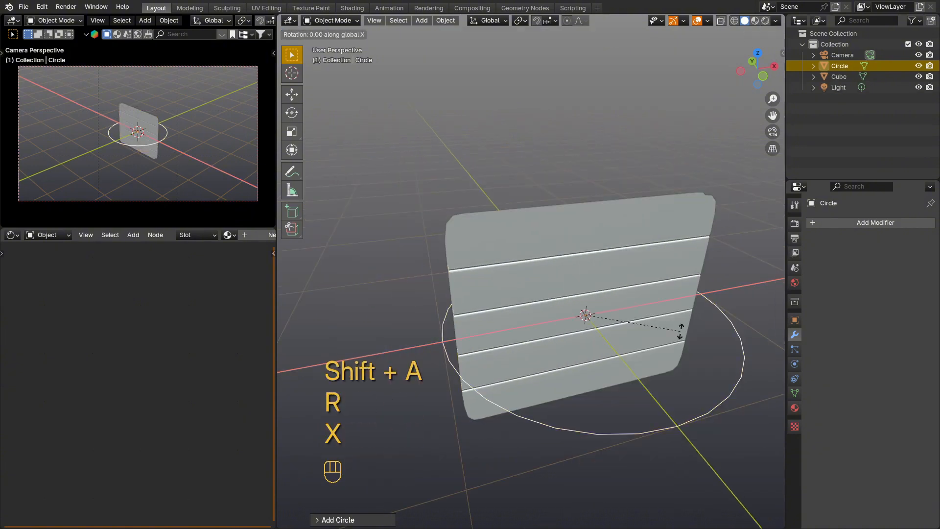
key(KP_9)
key(KP_0)
key(KP_Enter)
Step: Scale the circle and shift it slightly up along Z so it fits within the panel's height, using front view and X-ray
key(KP_1)
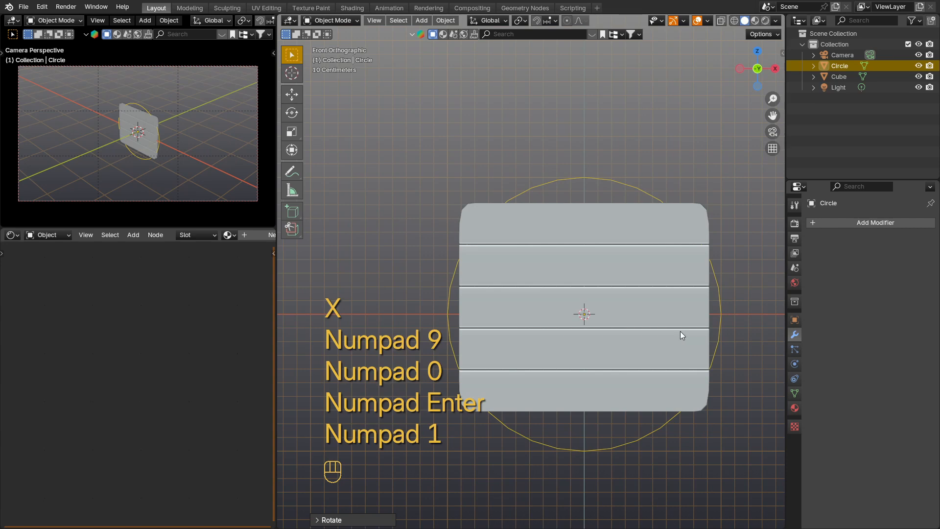
key(s)
click(683, 338)
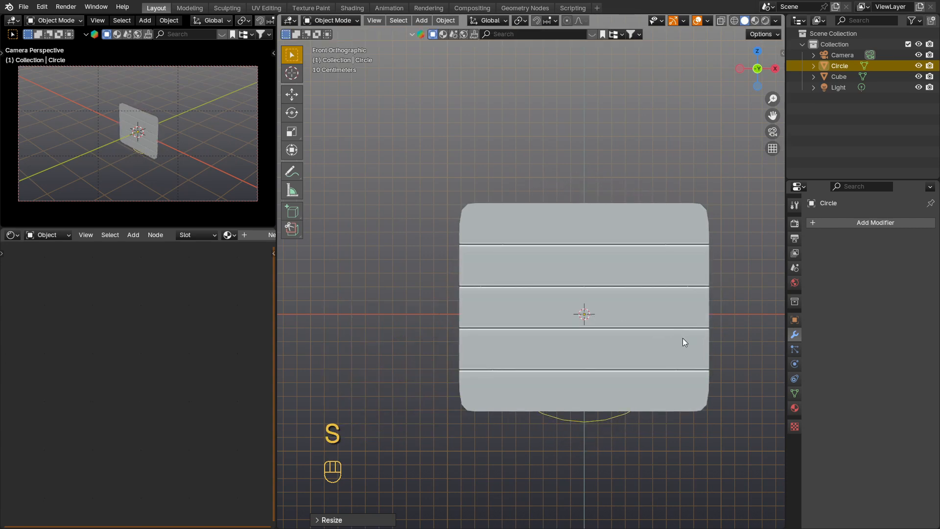
key(alt+z)
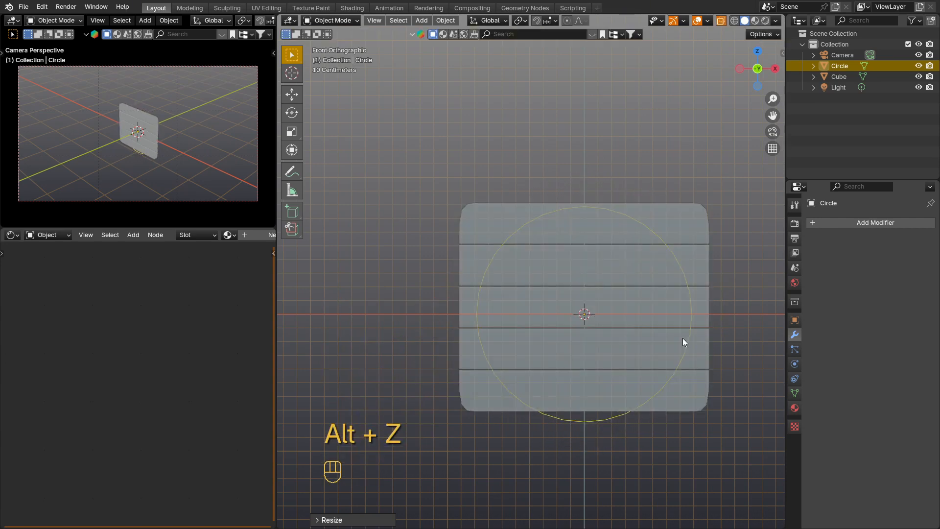
key(s)
key(g)
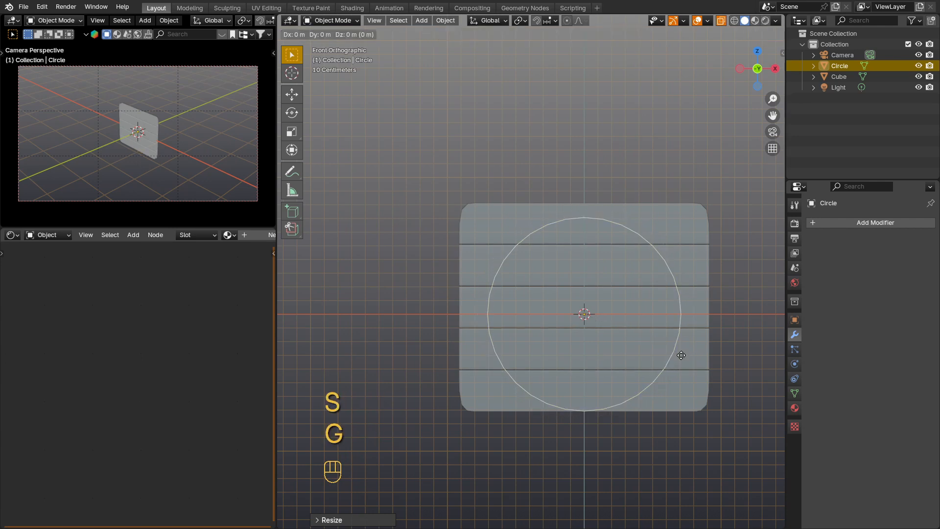
key(z)
key(s)
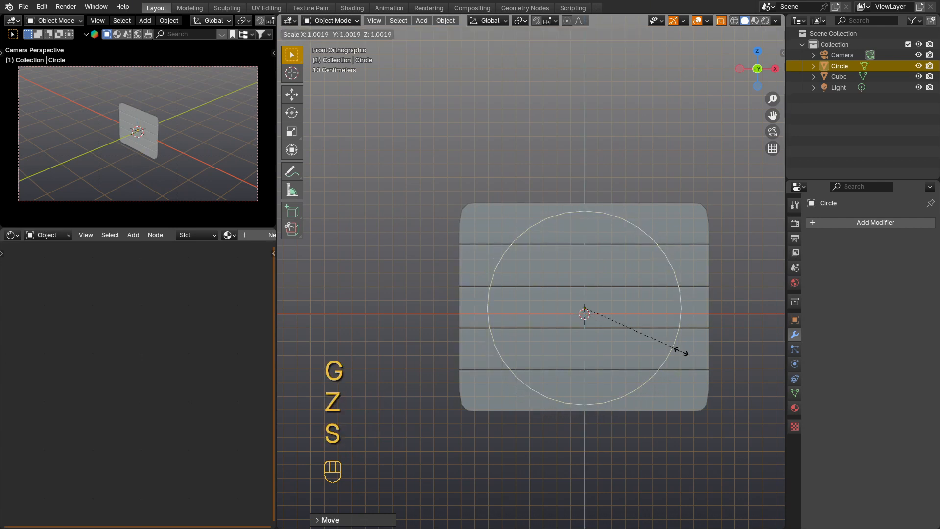
key(shift)
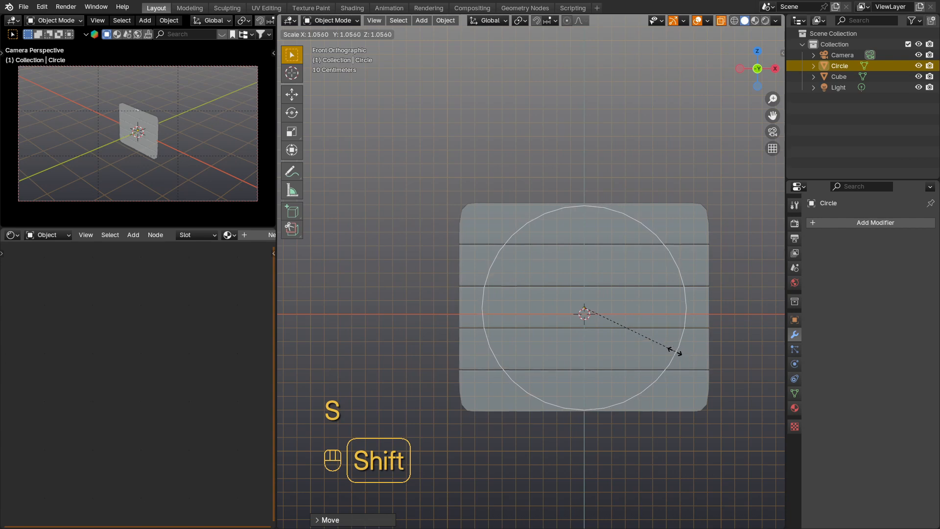
click(646, 350)
Step: Extrude the circle's edge outward by scaling to form a flat ring extending beyond the panel's corners
key(Tab)
middle_drag(646, 350, 649, 344)
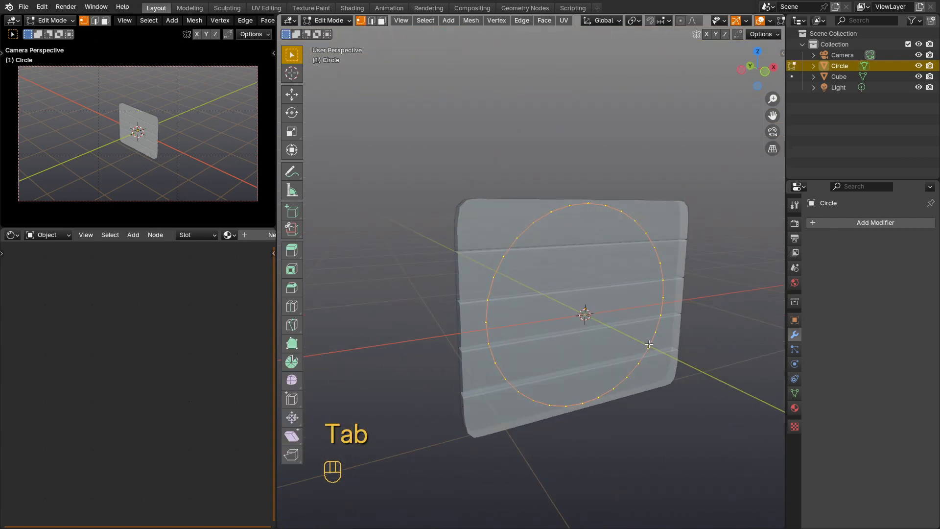
key(e)
key(s)
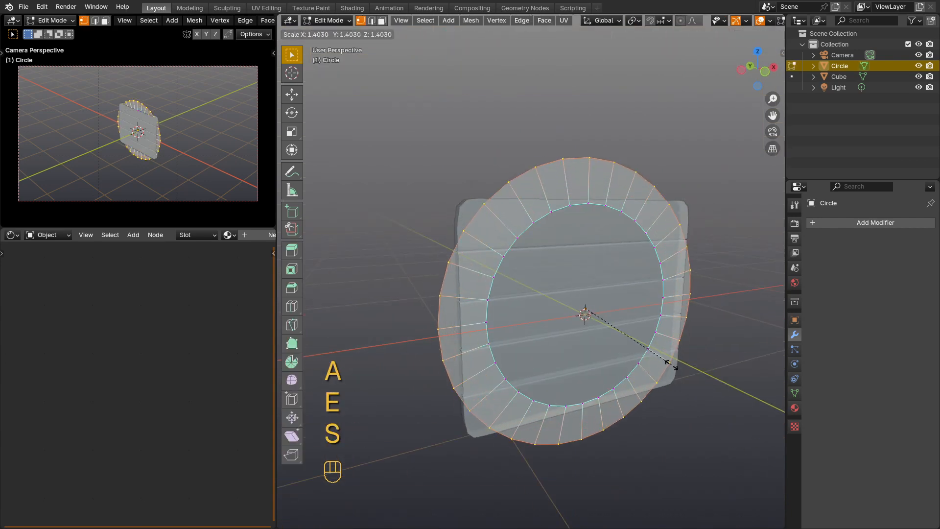
click(705, 386)
Step: Extrude the whole ring along Y to give it thickness through the planks, leave mesh editing and turn off X-ray
key(a)
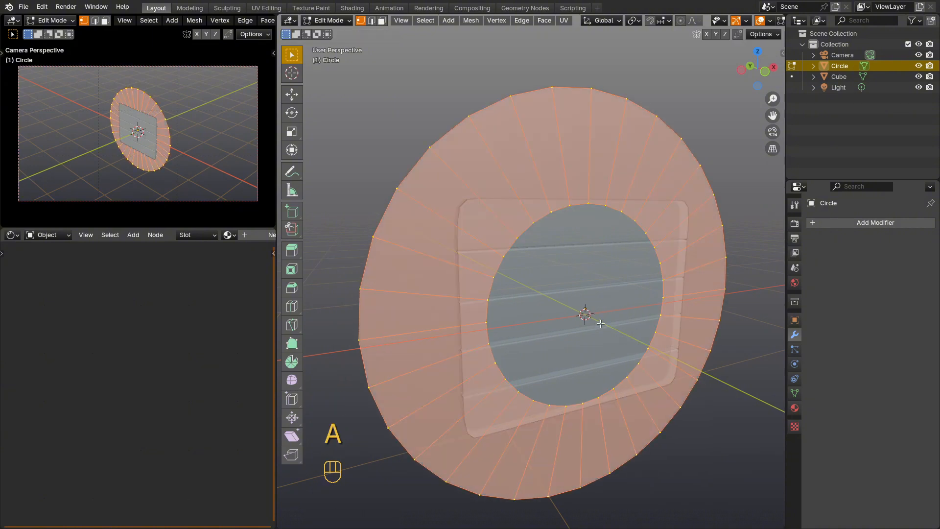
middle_drag(705, 386, 634, 336)
key(e)
key(y)
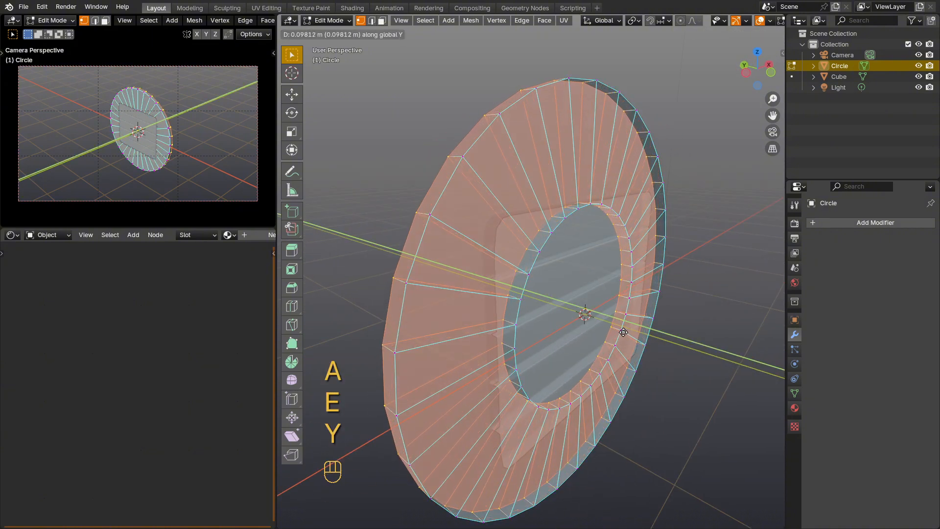
click(614, 329)
key(Tab)
key(alt+z)
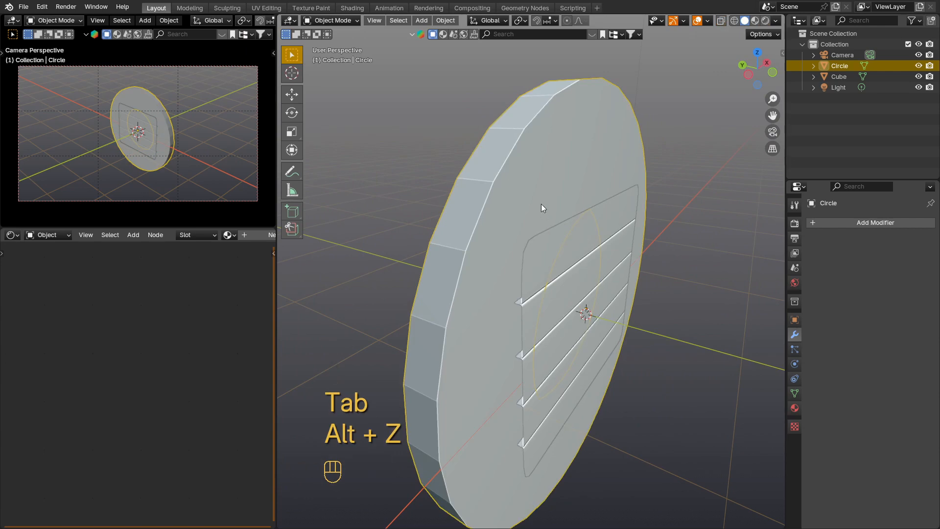
Step: Move the thick ring along Y so it passes through both faces of the plank panel
key(g)
key(y)
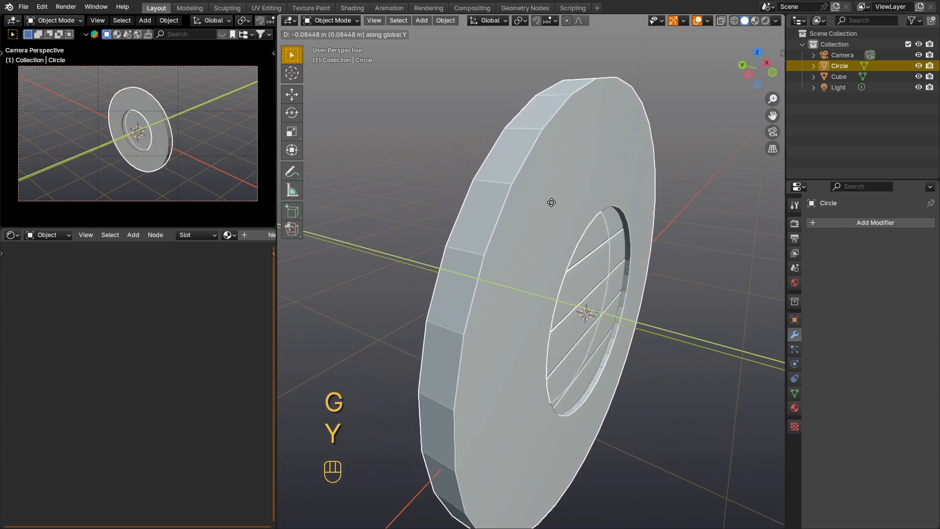
click(571, 214)
middle_drag(570, 214, 576, 259)
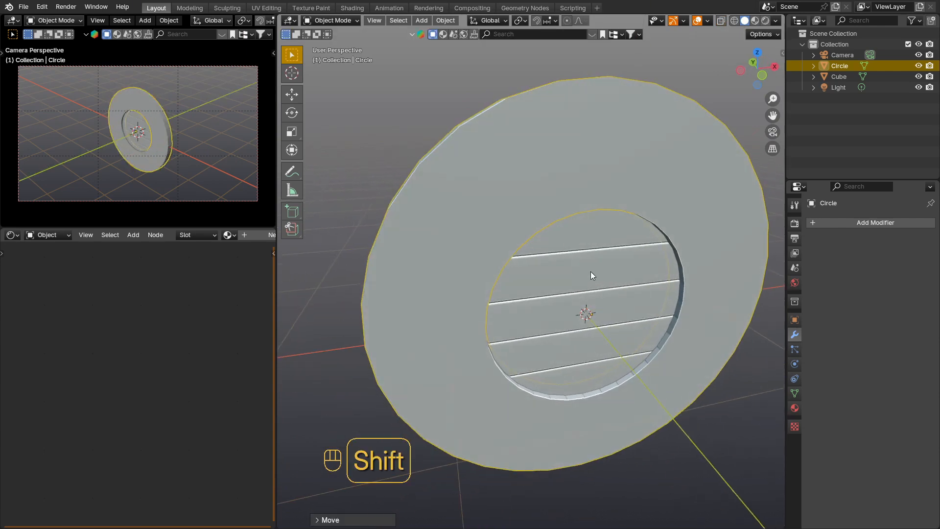
Step: Cut the plank panel with the ring using a Boolean difference and convert the result to a mesh
shift+click(591, 272)
key(ctrl+KP_Subtract)
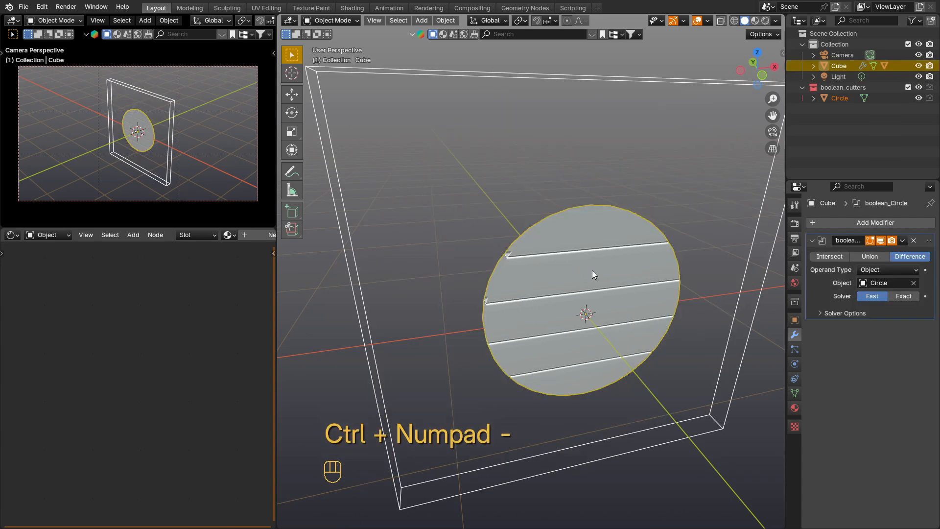
right_click(592, 271)
mouse_move(597, 269)
click(644, 270)
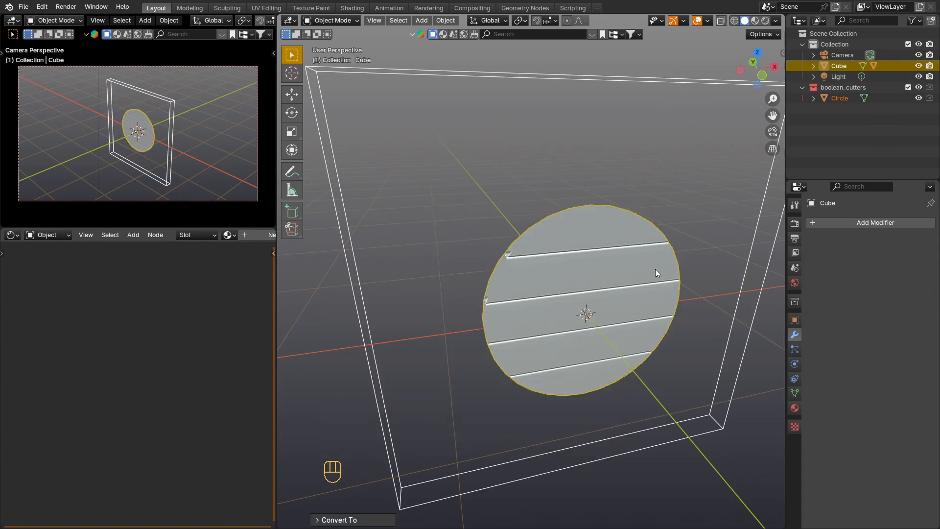
Step: Delete the ring-shaped cutter object left around the round plank disc
shift+click(654, 269)
click(753, 307)
key(x)
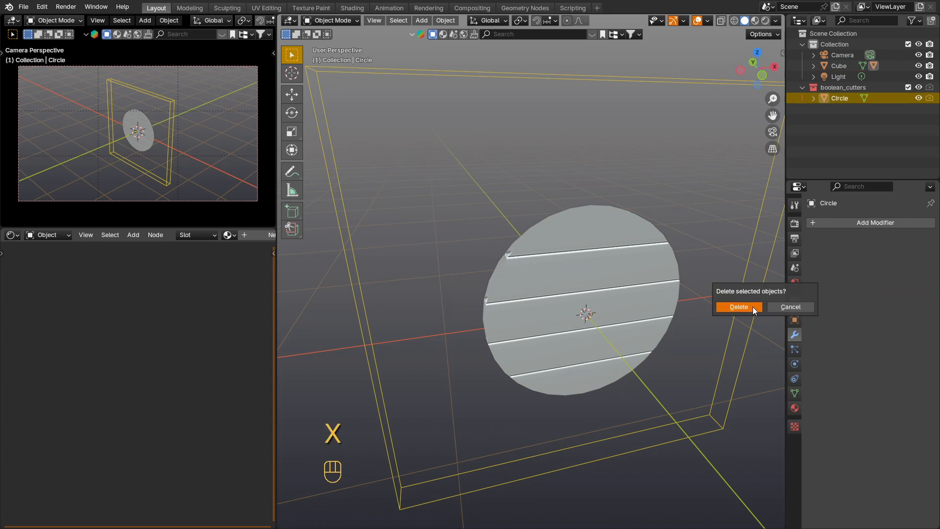
click(753, 307)
Step: Add a new mesh circle at the disc's centre in front view with X-ray on and rotate it 90 degrees around X
click(610, 280)
scroll(530, 260, up, 2)
middle_drag(529, 257, 558, 252)
key(ctrl+1)
key(shift+a)
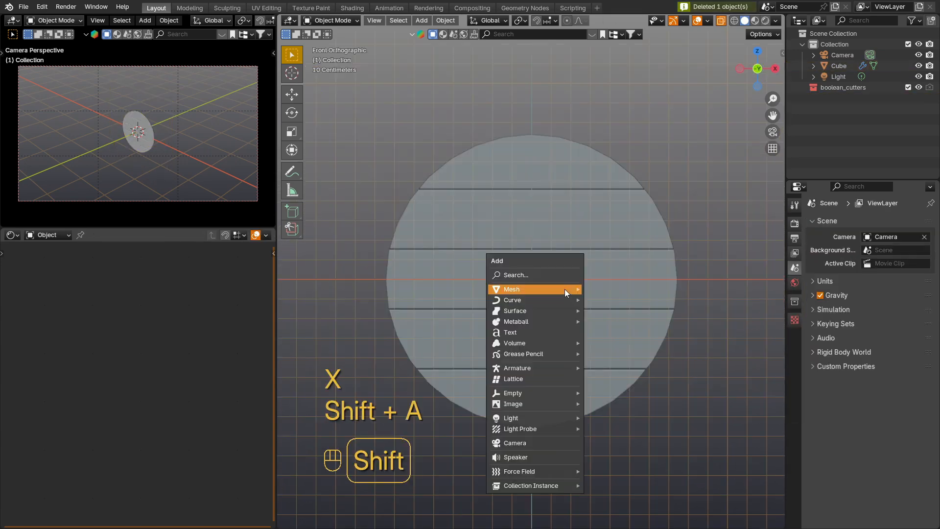
mouse_move(563, 290)
click(630, 310)
key(r)
key(x)
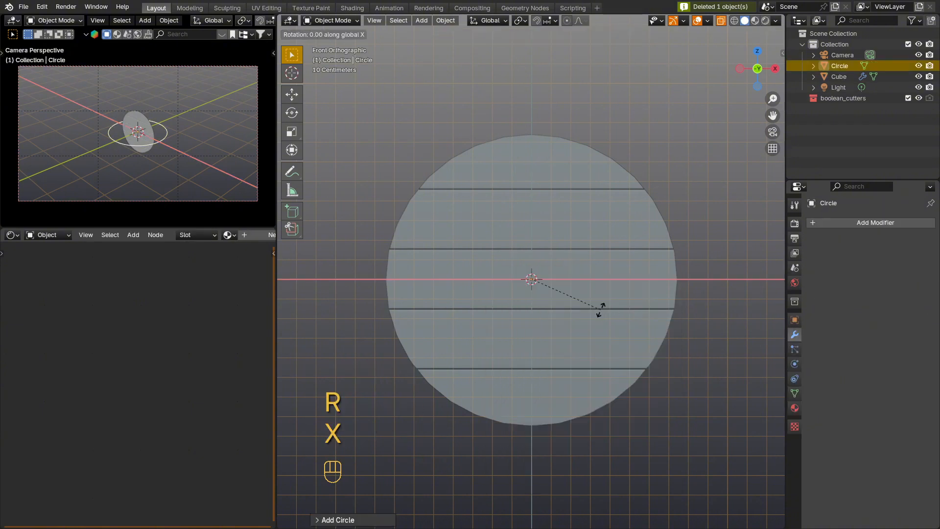
key(KP_9)
key(KP_0)
key(KP_Enter)
Step: Scale the circle slightly larger than the disc and extrude its edge inward to form a narrow flat ring overlapping the planks' rim
key(s)
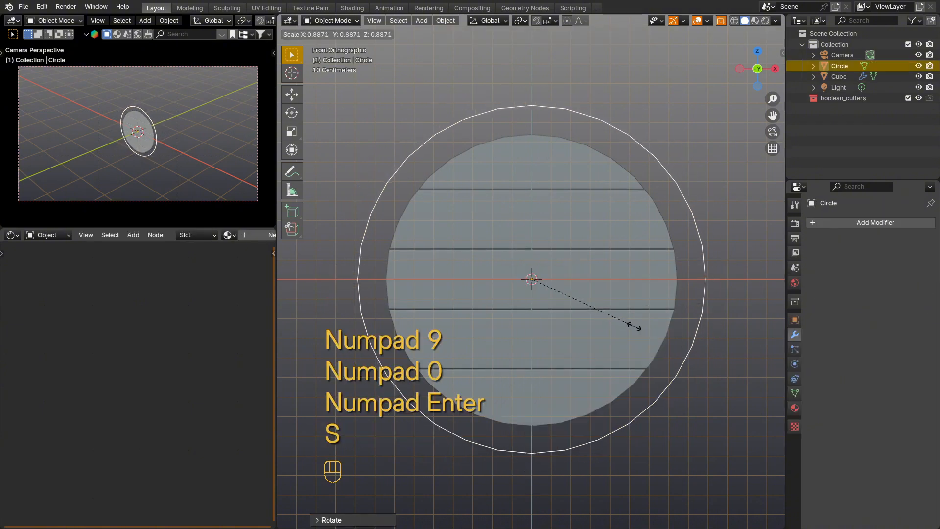
click(628, 325)
key(Tab)
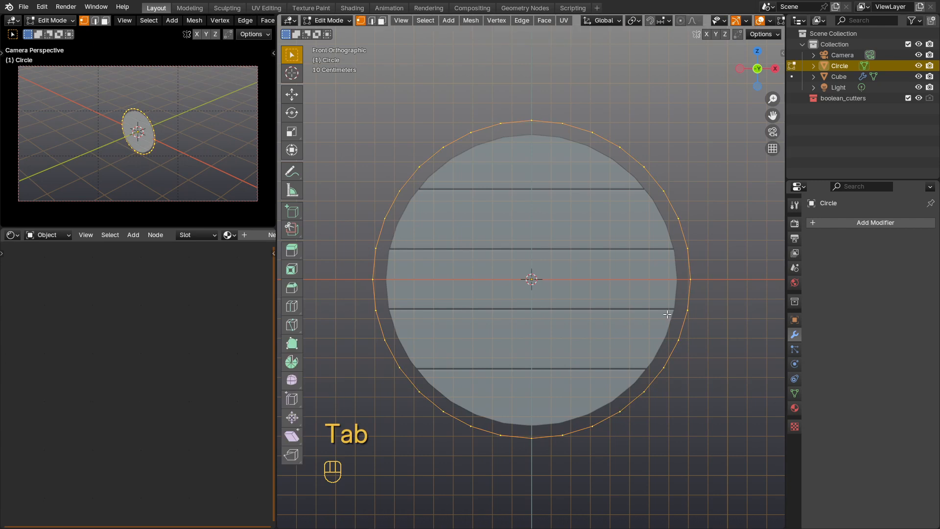
key(a)
key(e)
key(s)
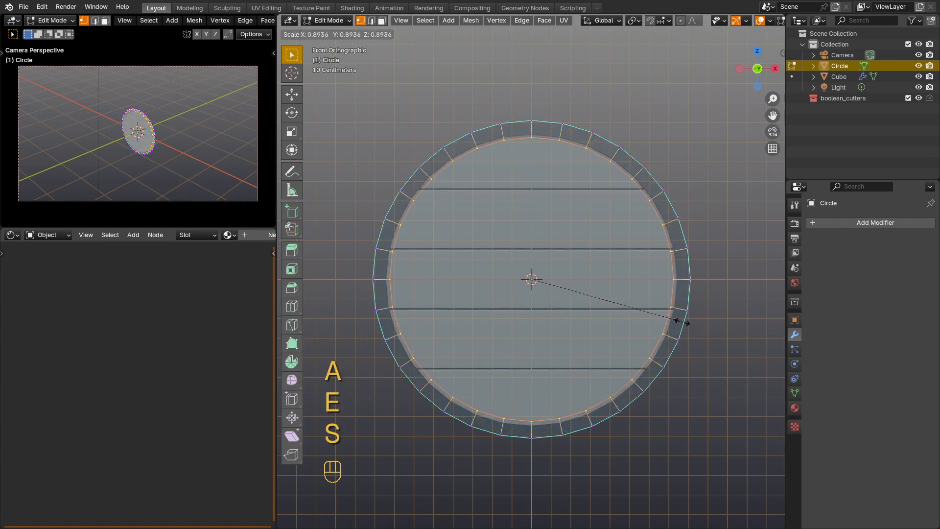
click(678, 320)
Step: Extrude the whole flat ring along Y to give the rim thickness, leave mesh editing and turn off X-ray
mouse_move(574, 277)
middle_down()
mouse_move(644, 310)
mouse_move(646, 300)
mouse_move(608, 295)
mouse_move(592, 279)
middle_up()
key(a)
key(e)
key(y)
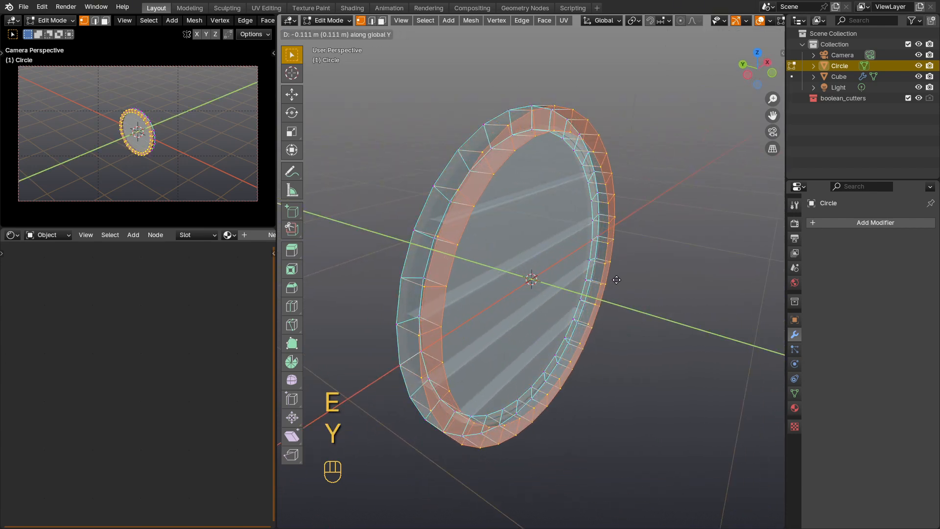
click(562, 259)
key(Tab)
key(alt+z)
Step: Move the rim along Y in top view to centre it roughly on the planks
middle_drag(574, 266, 604, 268)
key(KP_7)
key(g)
key(y)
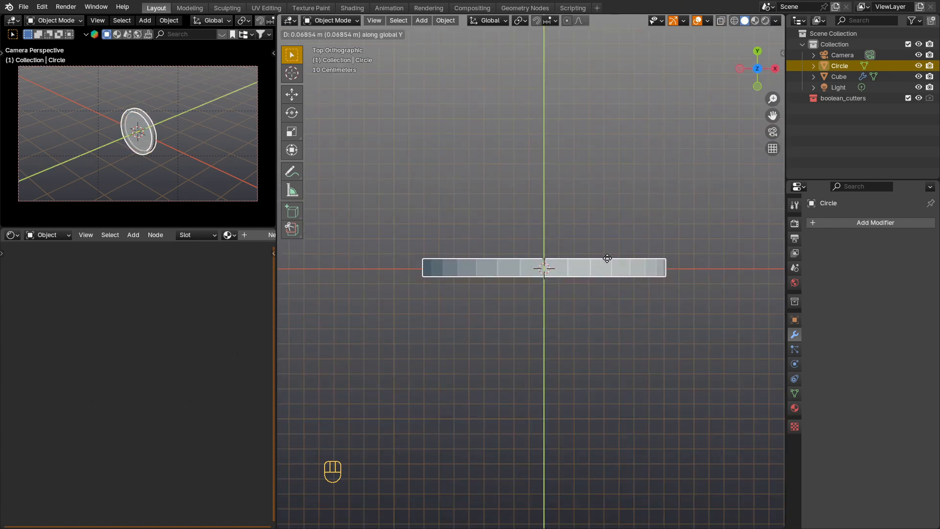
click(607, 260)
scroll(542, 270, up, 2)
scroll(568, 277, up, 1)
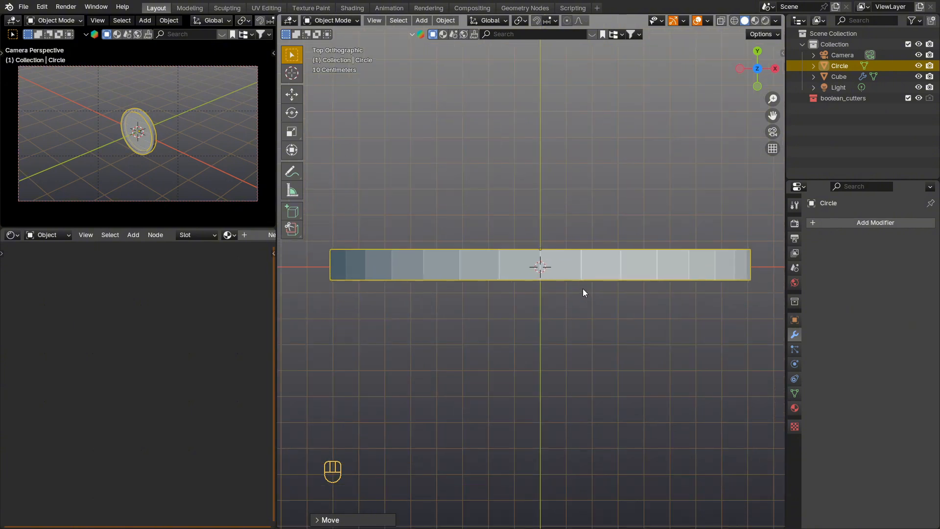
Step: Set the rim's origin to its geometry and snap the rim to the 3D cursor
right_click(583, 256)
mouse_move(583, 256)
click(641, 257)
key(shift+s)
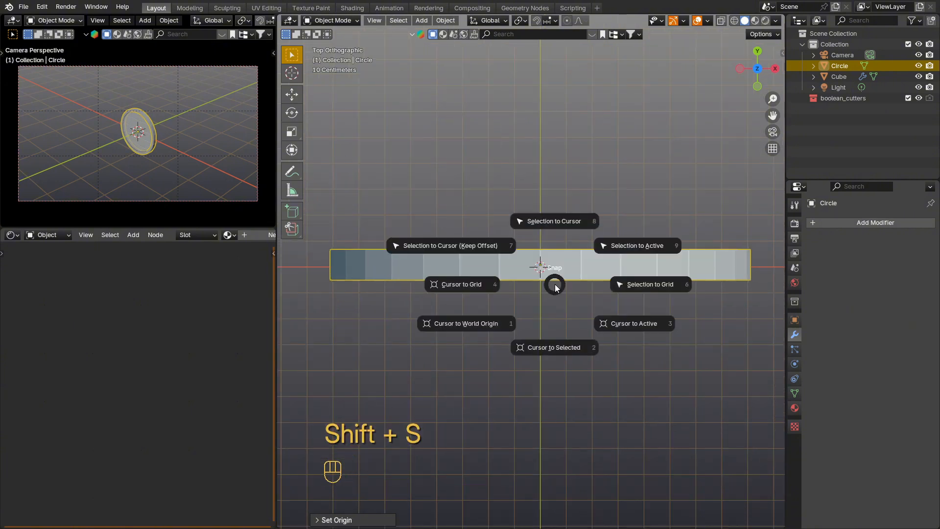
click(556, 246)
middle_drag(557, 303, 645, 237)
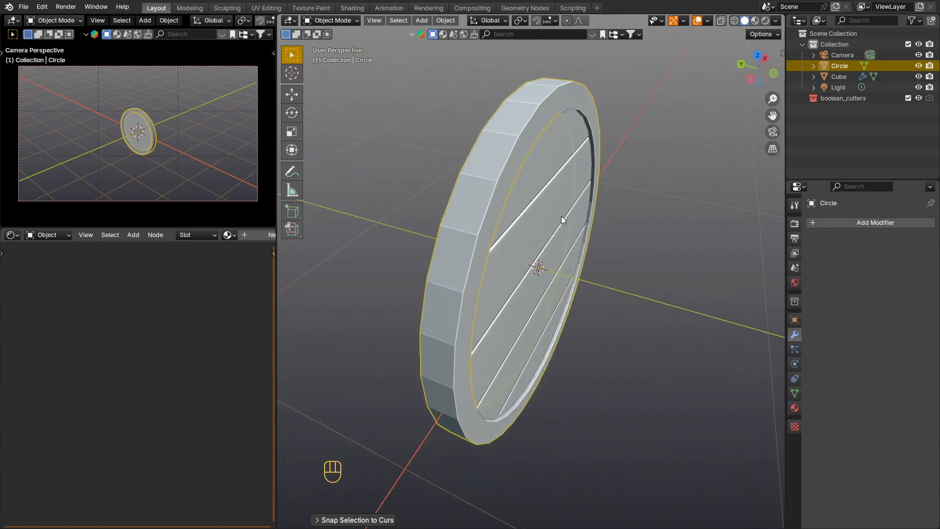
Step: Give the rim a level 2 Subdivision modifier and insert two edge loops around its outer side
key(ctrl+2)
key(Tab)
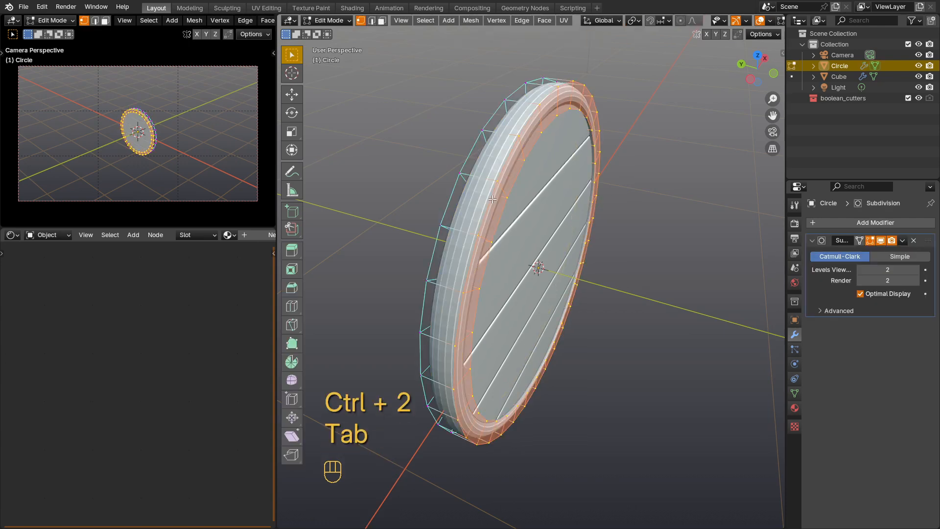
key(ctrl+r)
click(482, 180)
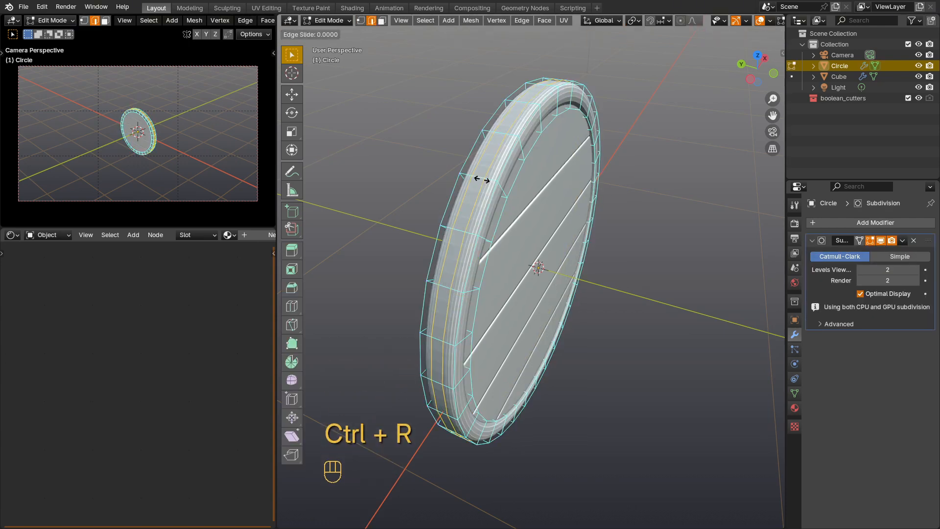
click(482, 179)
mouse_move(508, 203)
middle_down()
mouse_move(475, 203)
mouse_move(499, 196)
middle_up()
scroll(480, 195, up, 1)
key(2)
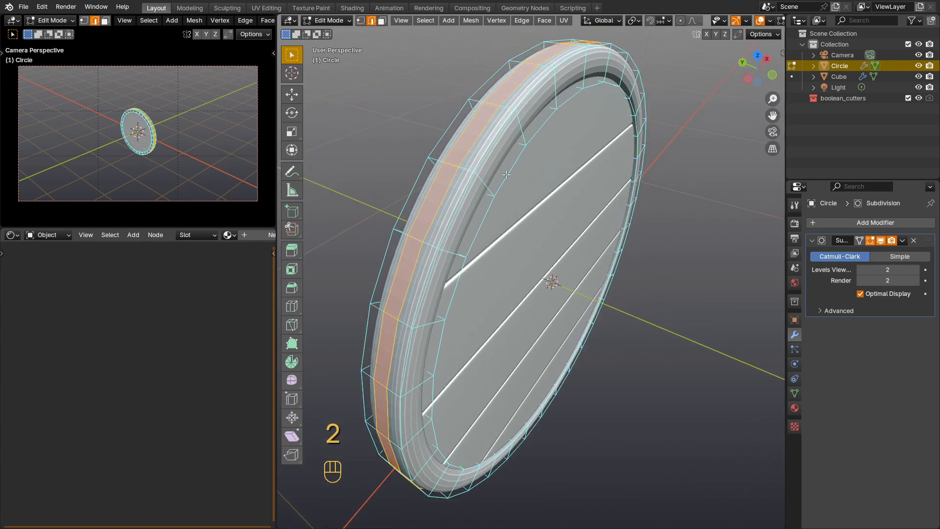
Step: Add a Bevel modifier to the rim above the Subdivision, with 2 segments and an amount of 0.024 m
middle_drag(481, 162, 476, 169)
click(871, 223)
mouse_move(868, 222)
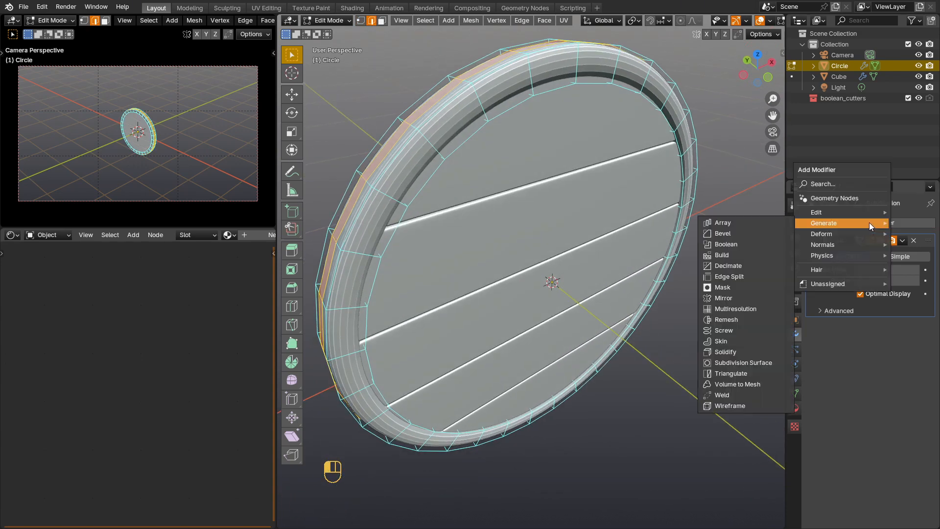
click(757, 234)
drag(928, 343, 929, 241)
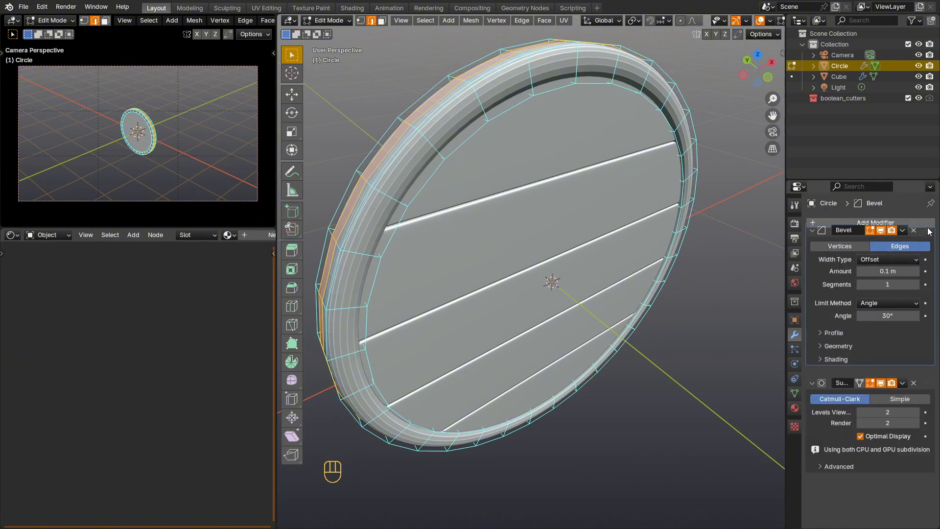
click(915, 294)
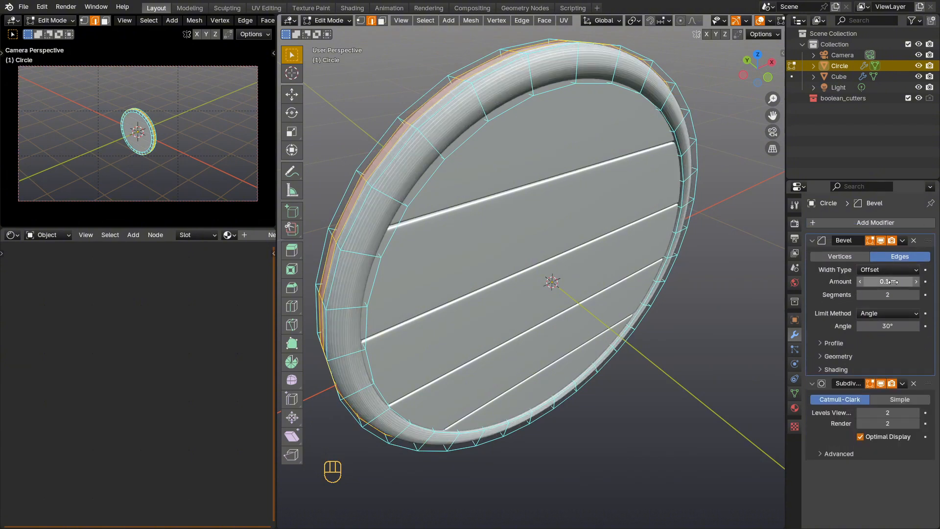
drag(888, 281, 866, 282)
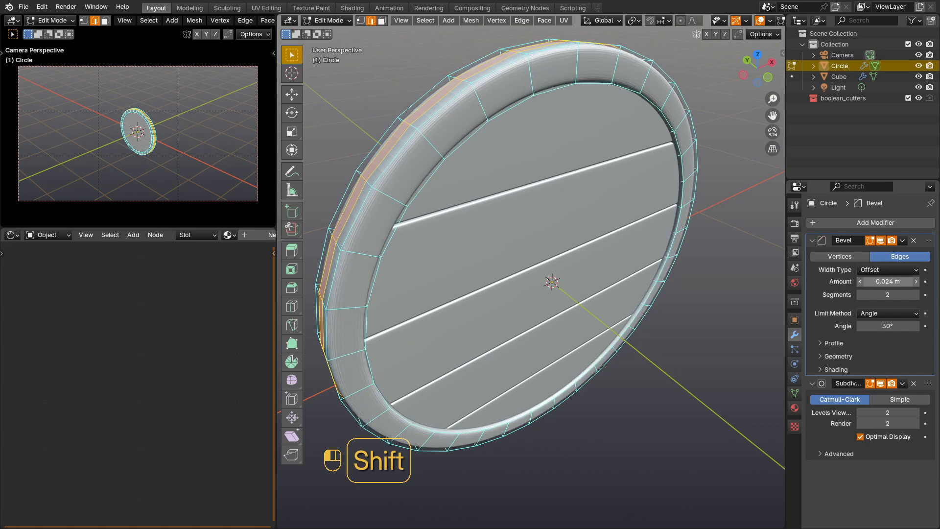
Step: Leave mesh editing and shade the shield's rim smooth
key(Tab)
middle_drag(503, 272, 479, 183)
right_click(464, 191)
click(455, 144)
key(Tab)
key(Tab)
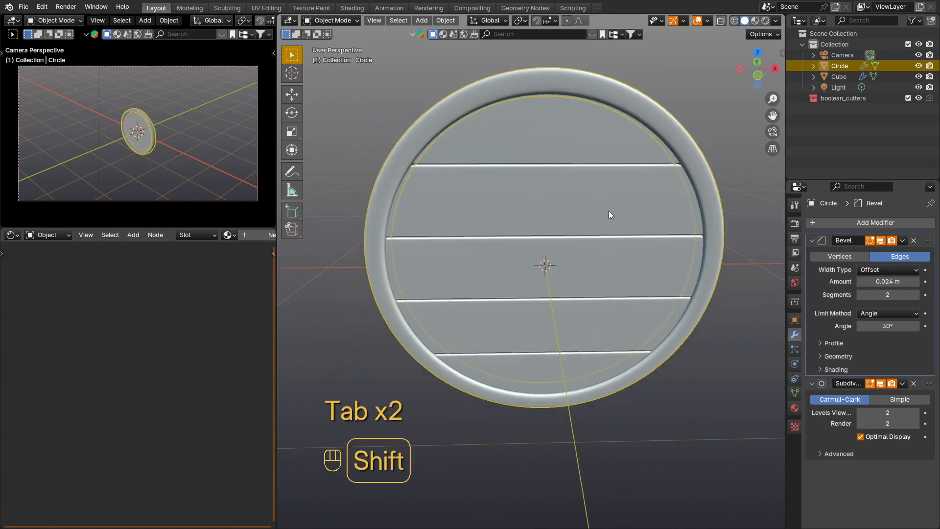
Step: Import ornament2.svg from the viking shield folder as Scalable Vector Graphics
shift+middle_drag(608, 210, 544, 209)
scroll(441, 165, down, 2)
shift+middle_drag(441, 164, 482, 207)
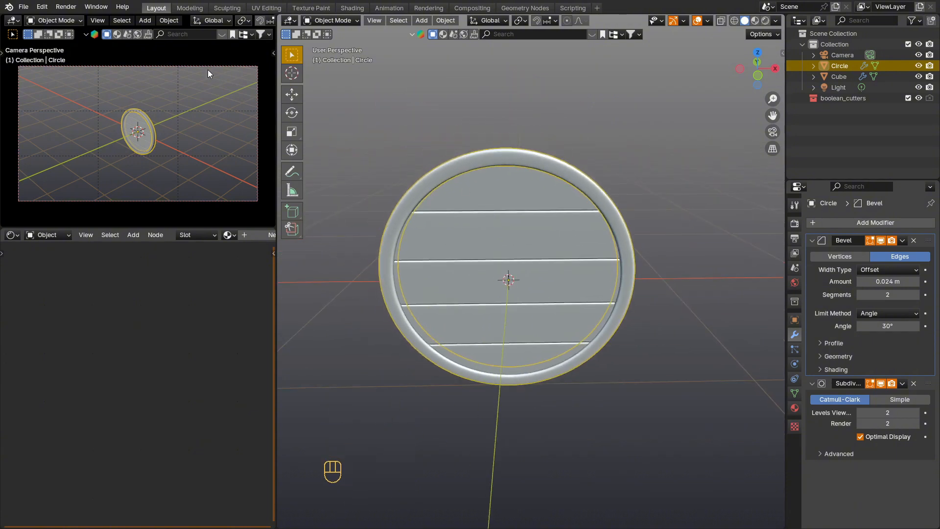
click(23, 11)
mouse_move(77, 159)
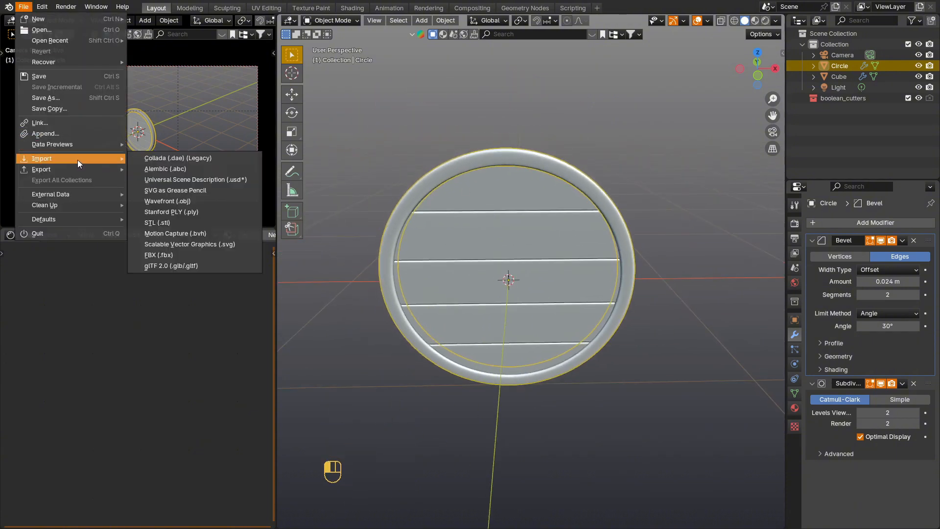
click(229, 244)
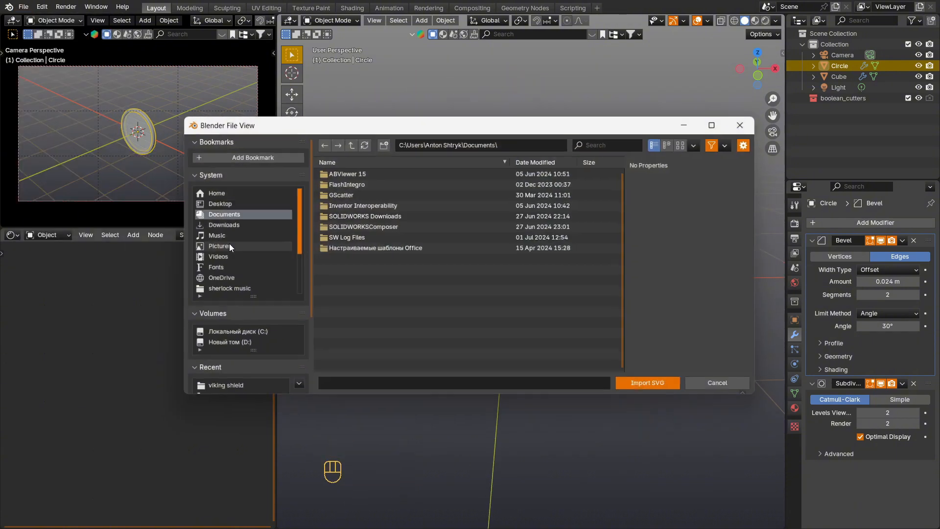
click(239, 388)
click(368, 229)
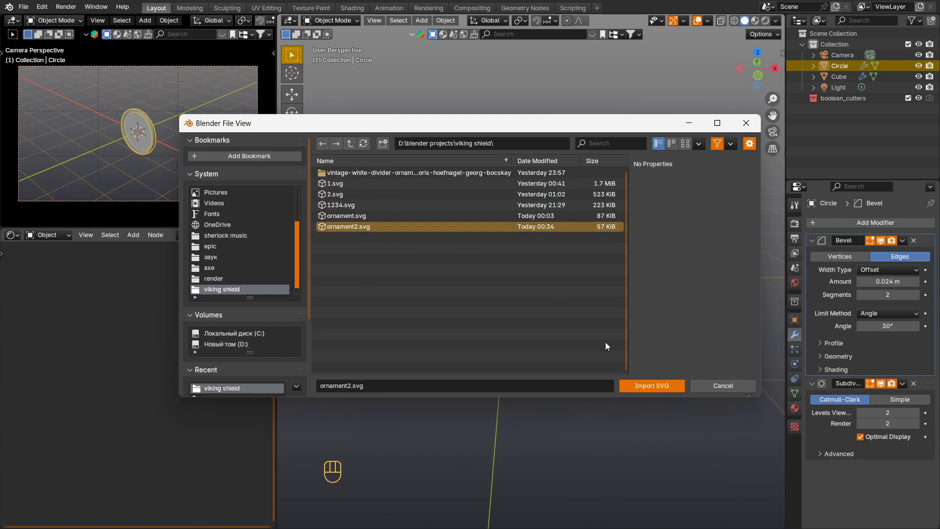
click(641, 387)
Step: Set the imported ornament curve's origin to its geometry and snap it to the 3D cursor
middle_drag(630, 302, 601, 312)
click(539, 290)
scroll(609, 314, up, 2)
right_click(542, 294)
mouse_move(539, 331)
click(635, 339)
key(shift+s)
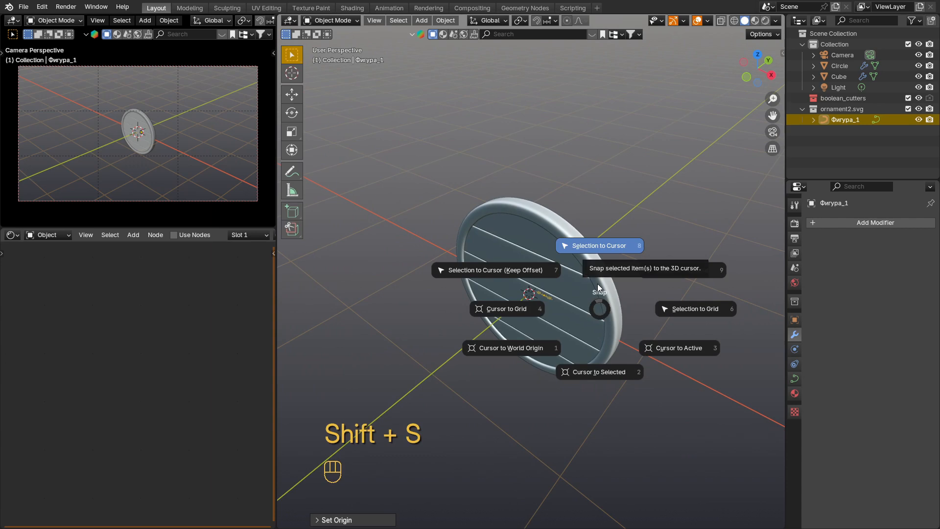
click(599, 252)
Step: Move the ornament along X to just outside the shield's rim and scale it up
key(g)
key(x)
click(720, 371)
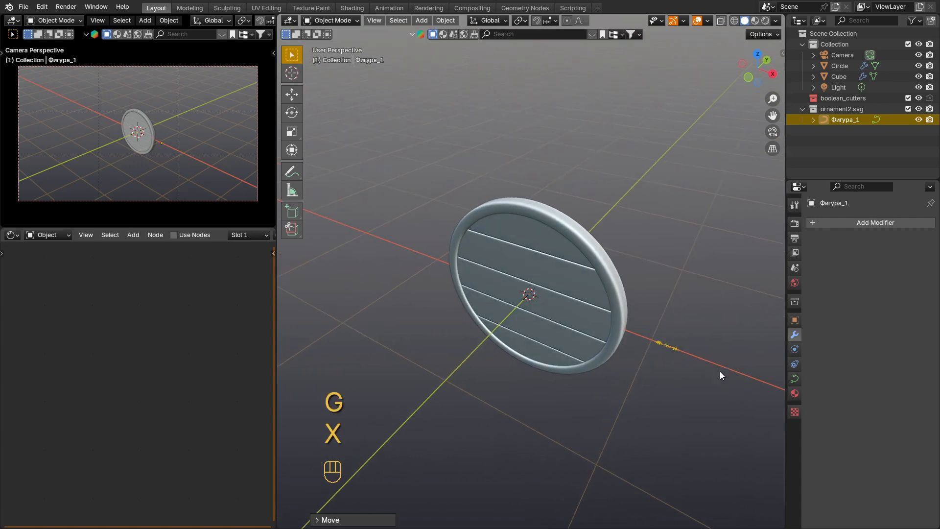
scroll(670, 359, up, 5)
key(s)
click(674, 371)
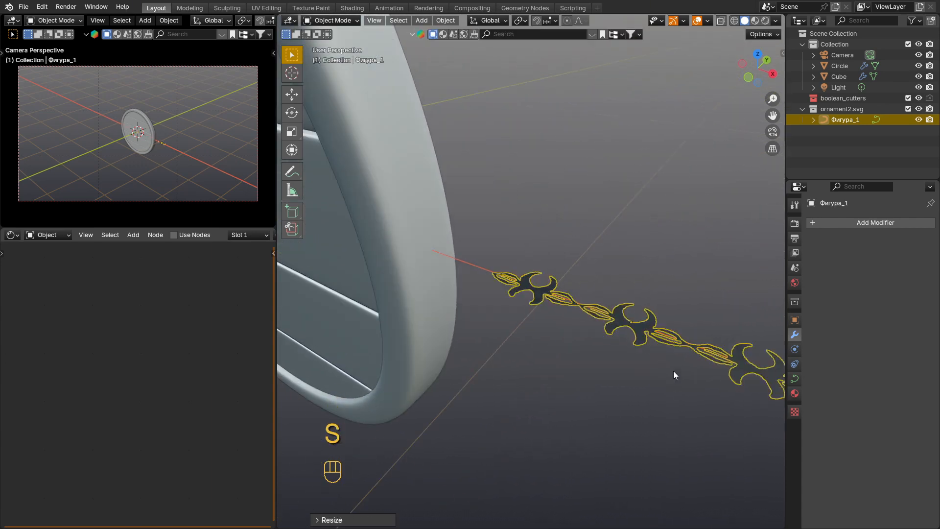
shift+middle_drag(673, 371, 617, 318)
Step: Give the ornament curve thickness with a geometry extrude of 0.002 m
click(794, 378)
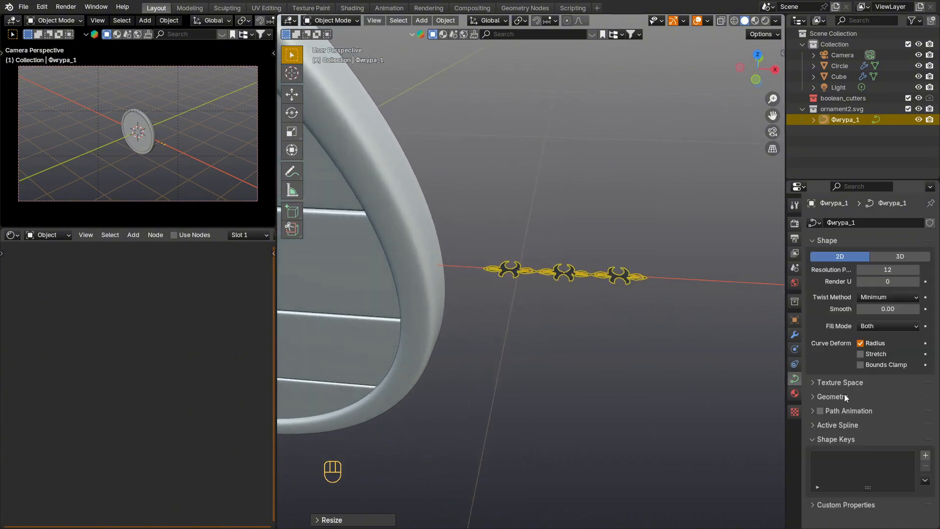
click(821, 396)
shift+drag(882, 423, 896, 424)
scroll(560, 286, up, 4)
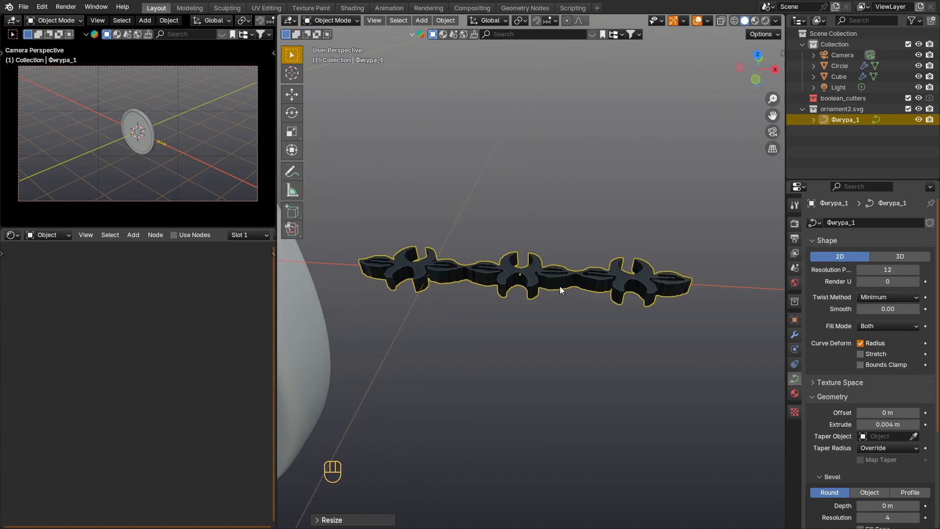
scroll(551, 273, up, 2)
scroll(551, 273, down, 2)
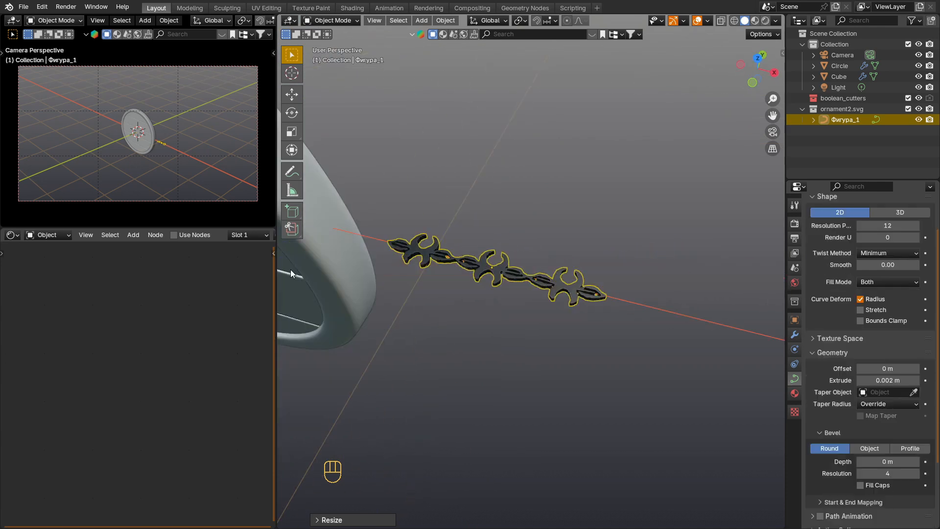
Step: Duplicate the shield rim's inner edge loop in place and separate it into its own object
scroll(490, 273, down, 4)
shift+middle_drag(444, 263, 523, 277)
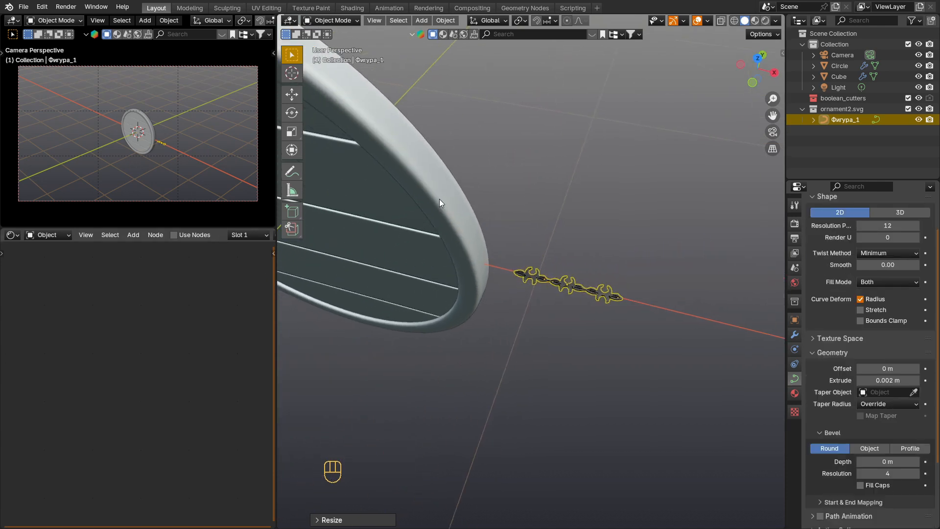
click(423, 182)
key(Tab)
key(2)
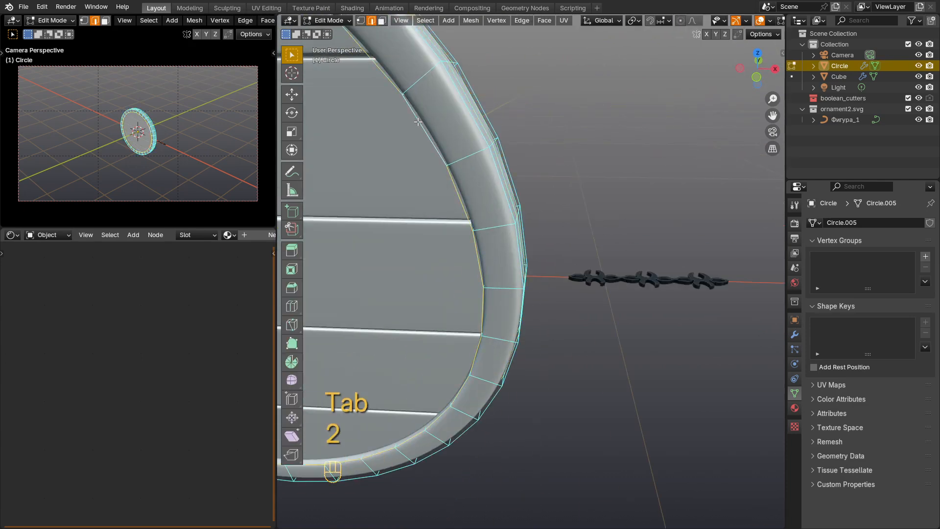
key(shift+d)
right_click(464, 127)
key(p)
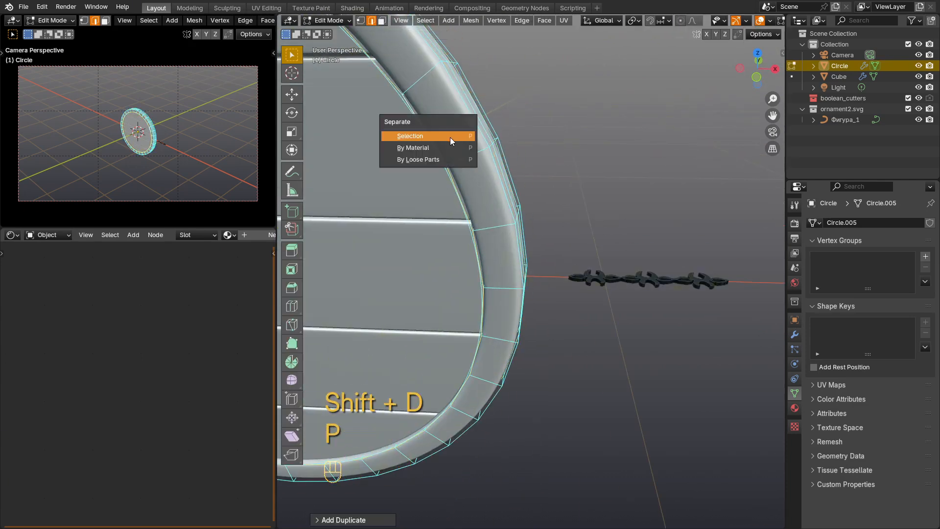
click(458, 137)
Step: Convert the separated edge loop to a curve and scale it up to run along the rim's face
click(442, 167)
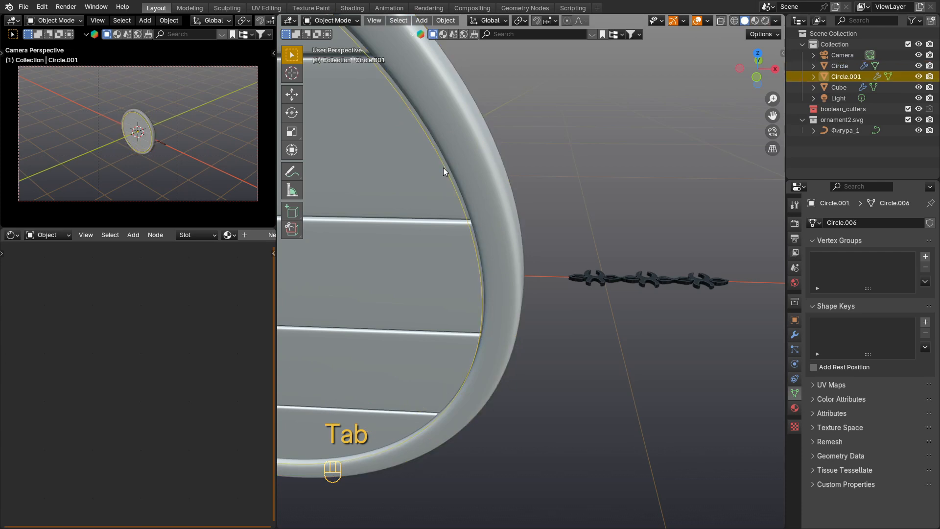
right_click(443, 167)
mouse_move(445, 156)
click(510, 168)
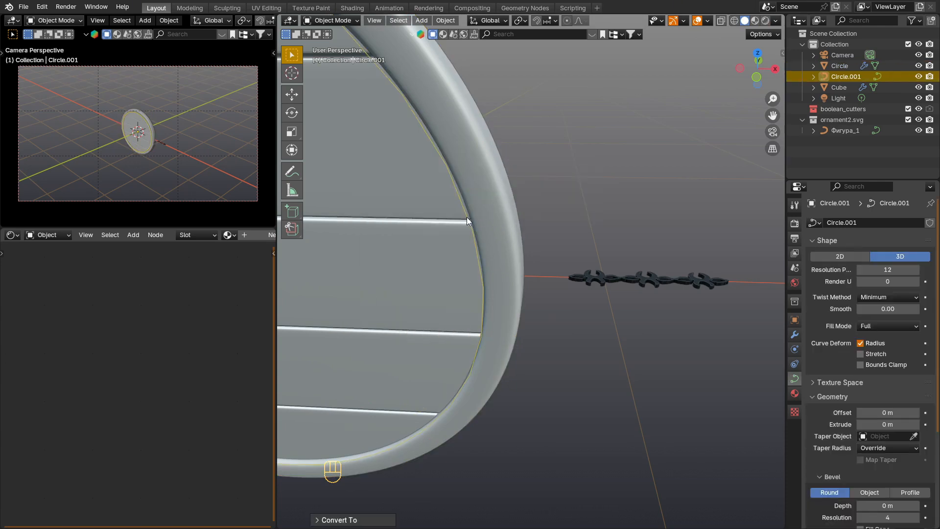
key(s)
click(570, 270)
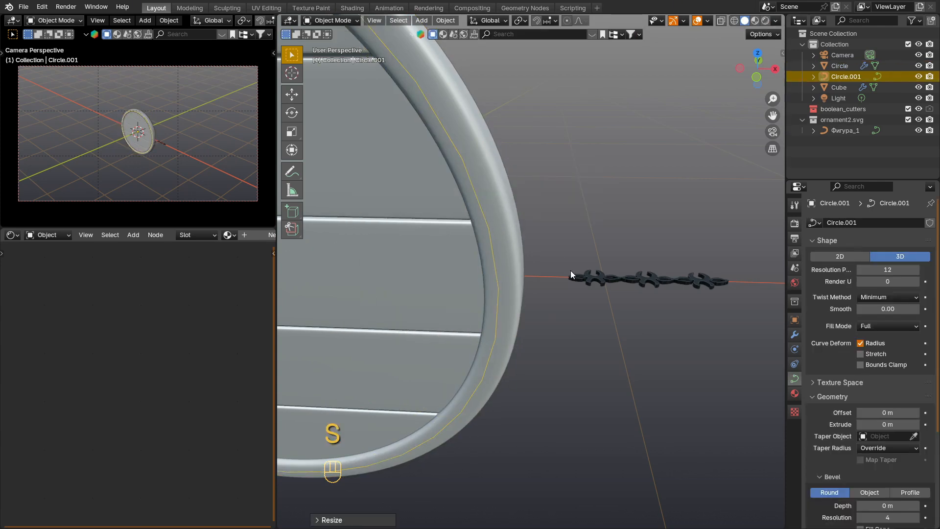
Step: Add an Array modifier to the ornament, using a constant offset instead of the relative offset
click(651, 281)
click(794, 335)
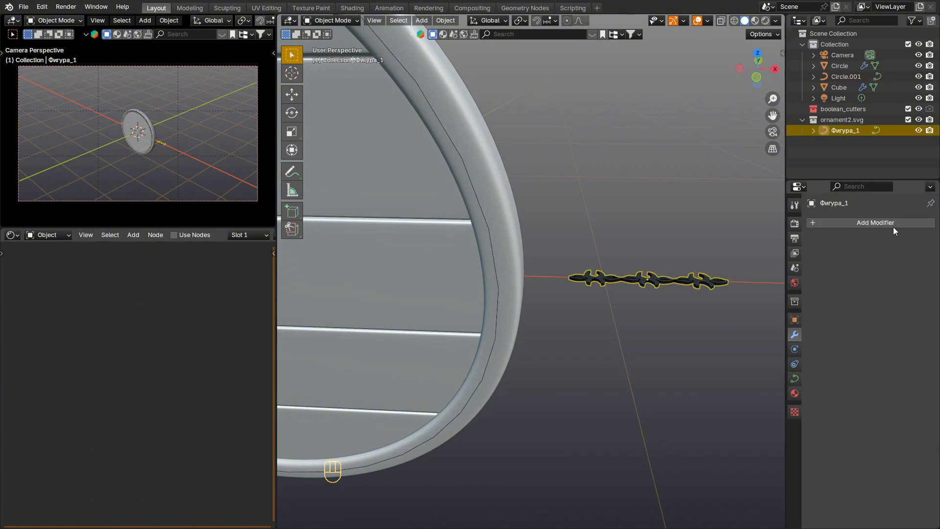
click(888, 222)
mouse_move(889, 222)
click(777, 225)
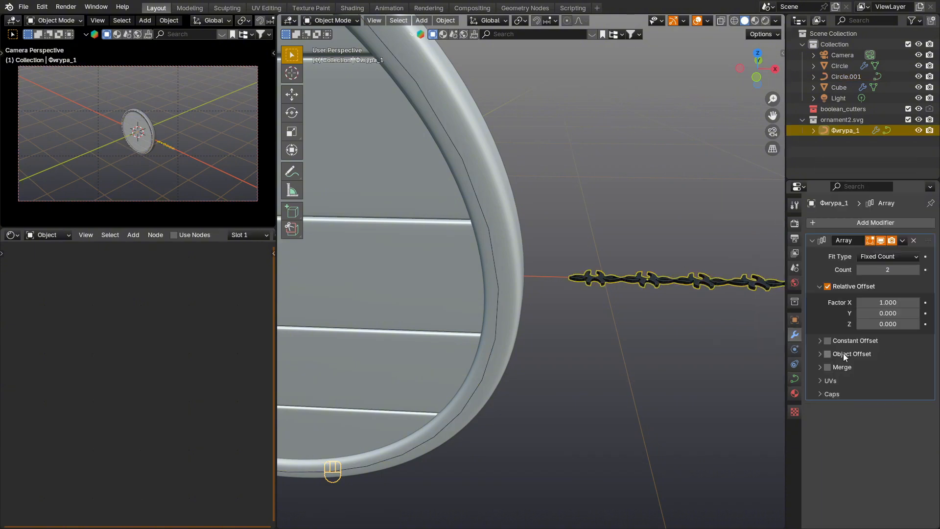
click(826, 287)
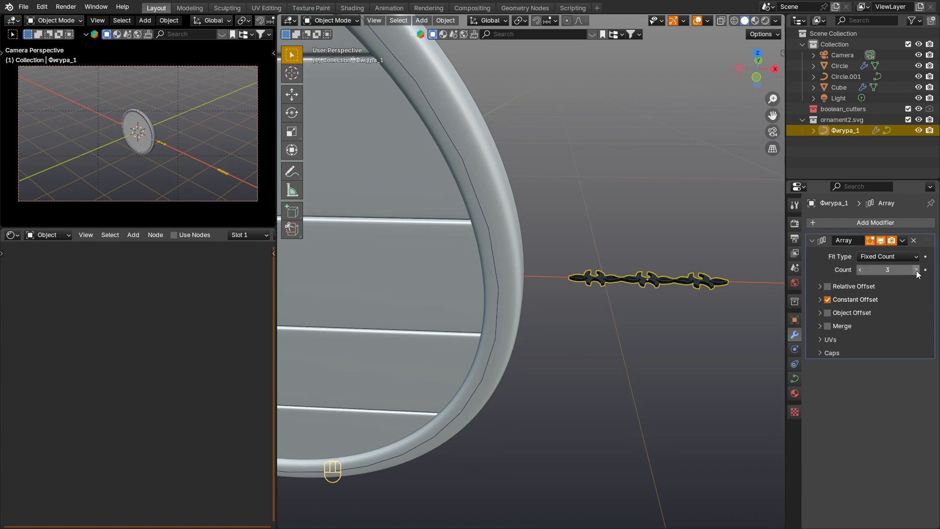
Step: Set the ornament array's count to 4 and its constant X distance to 0.18 m
click(915, 270)
click(915, 270)
click(820, 299)
click(889, 315)
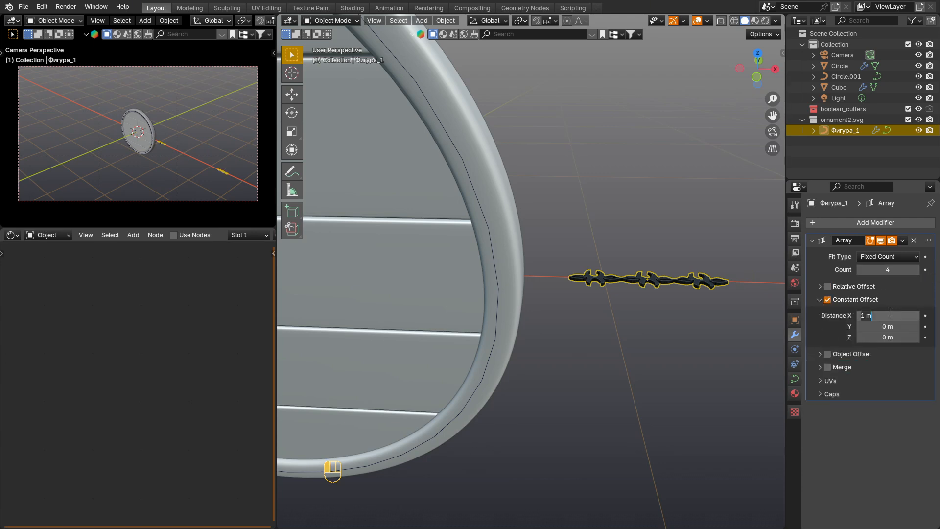
key(Return)
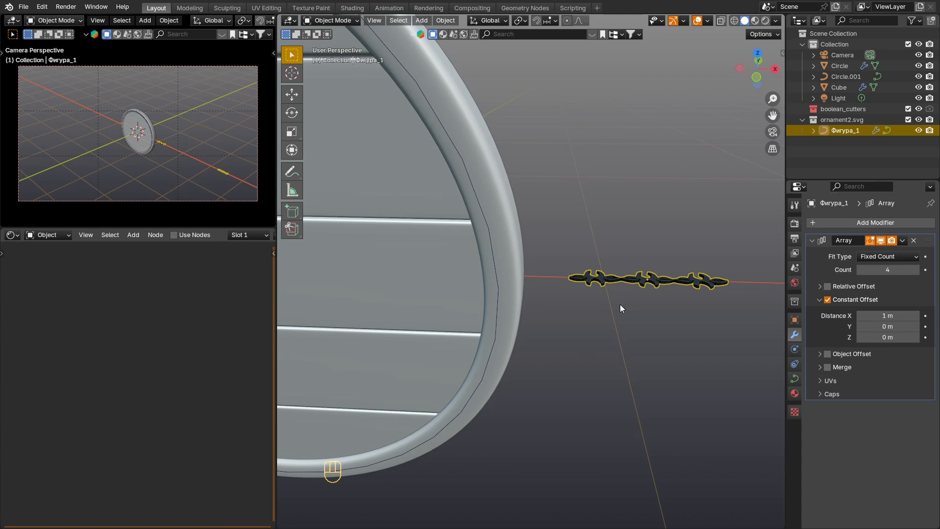
scroll(622, 309, down, 4)
drag(898, 316, 736, 290)
Step: Add a Curve modifier to the ornament with the circular rim curve Circle.001 as its curve object
click(873, 221)
mouse_move(869, 224)
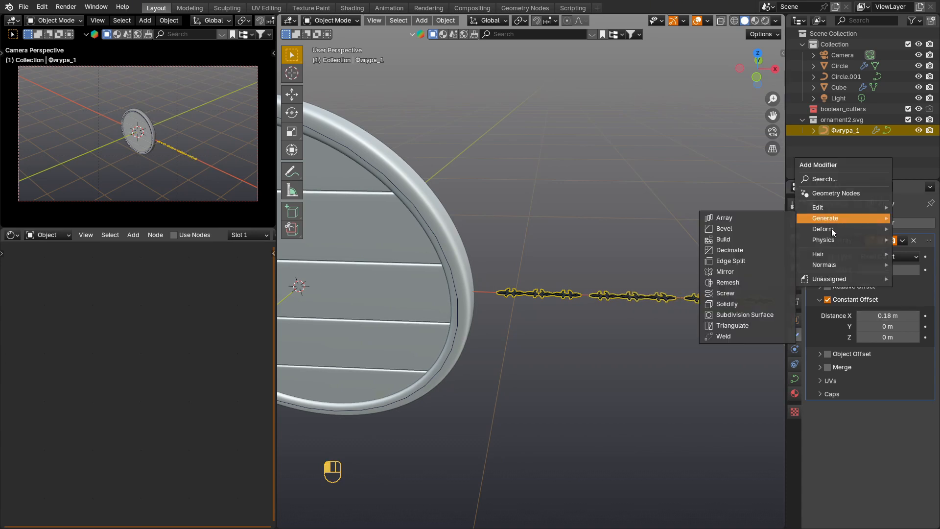
mouse_move(827, 228)
click(747, 251)
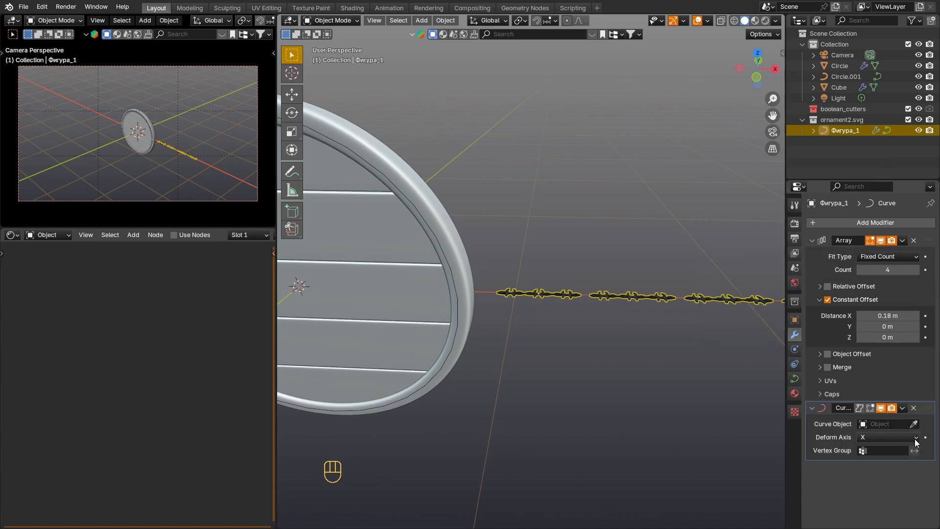
click(914, 424)
click(450, 269)
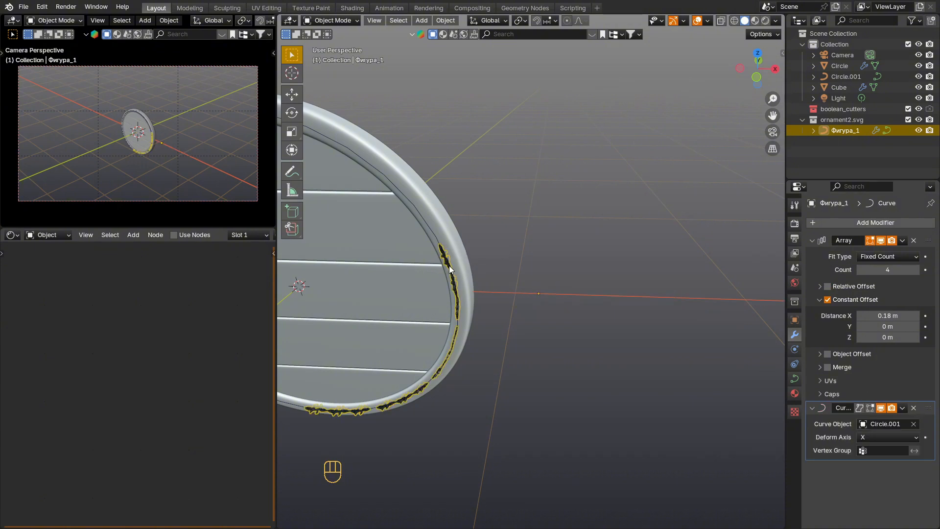
Step: Rotate the ornament 90° about the X axis so it lies flat on the rim
scroll(458, 301, up, 4)
key(r)
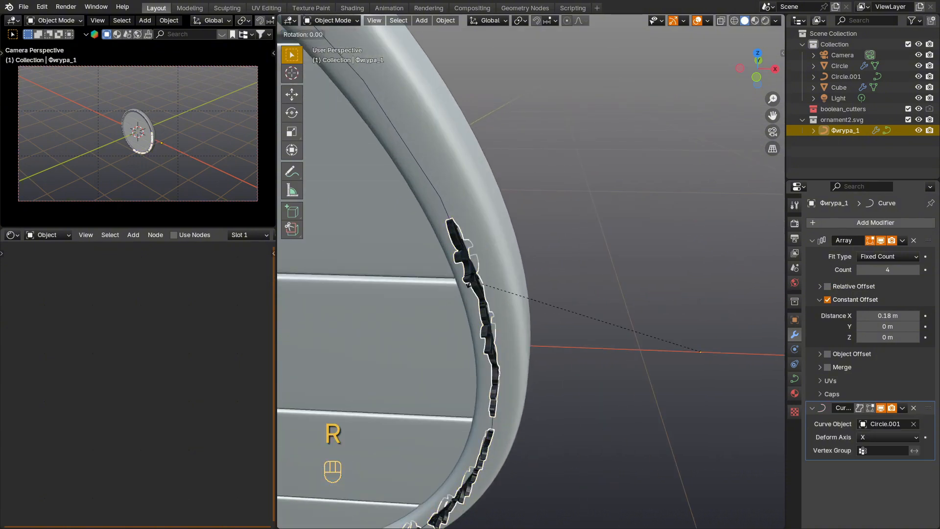
key(x)
key(KP_9)
key(KP_0)
key(KP_Enter)
Step: Scale the circular rim curve up by about 1.007 to centre the ornament on the rim's face
middle_drag(470, 280, 467, 198)
click(467, 198)
key(s)
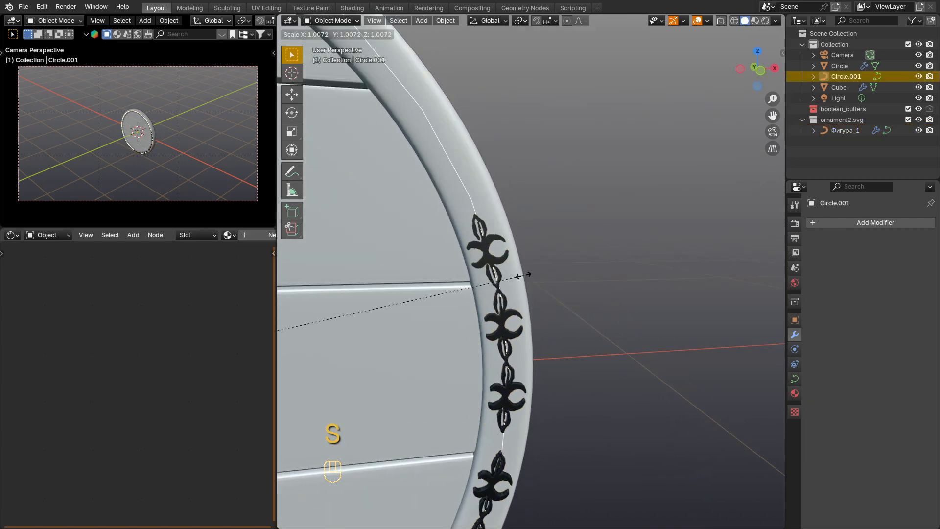
click(525, 275)
Step: Increase the ornament array's count to 12 and reduce its constant X distance to 0.174 m to even the spacing around the rim
middle_drag(519, 310, 454, 322)
scroll(454, 322, down, 4)
scroll(453, 322, down, 1)
shift+middle_drag(500, 293, 583, 259)
click(569, 258)
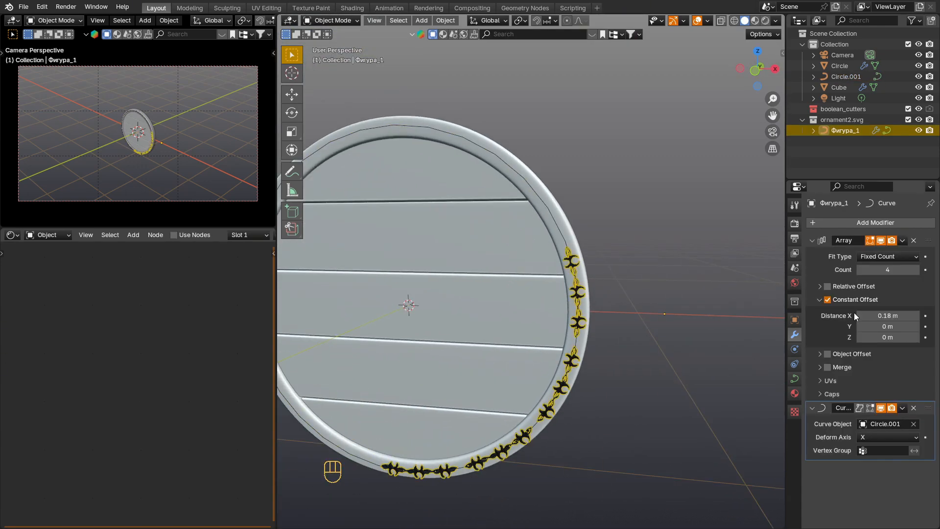
click(915, 269)
shift+middle_drag(506, 298, 580, 279)
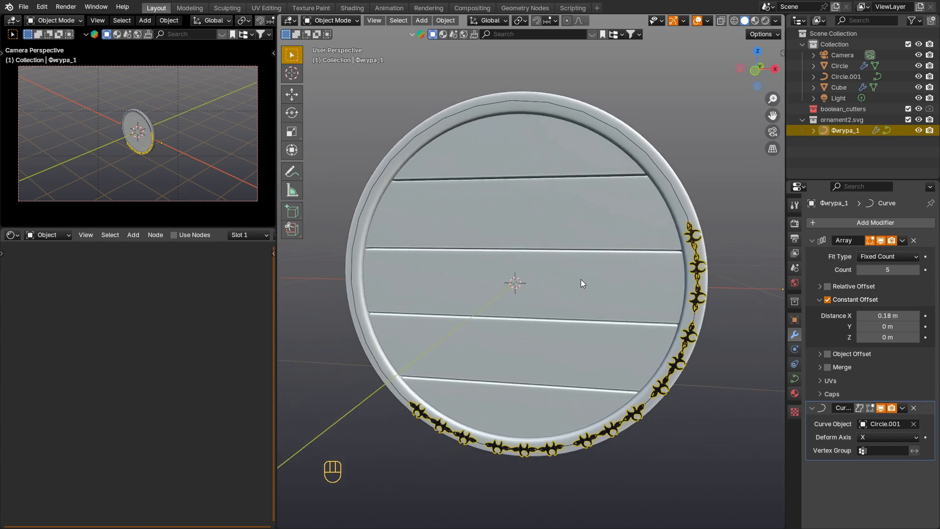
scroll(581, 279, up, 2)
click(915, 269)
click(915, 269)
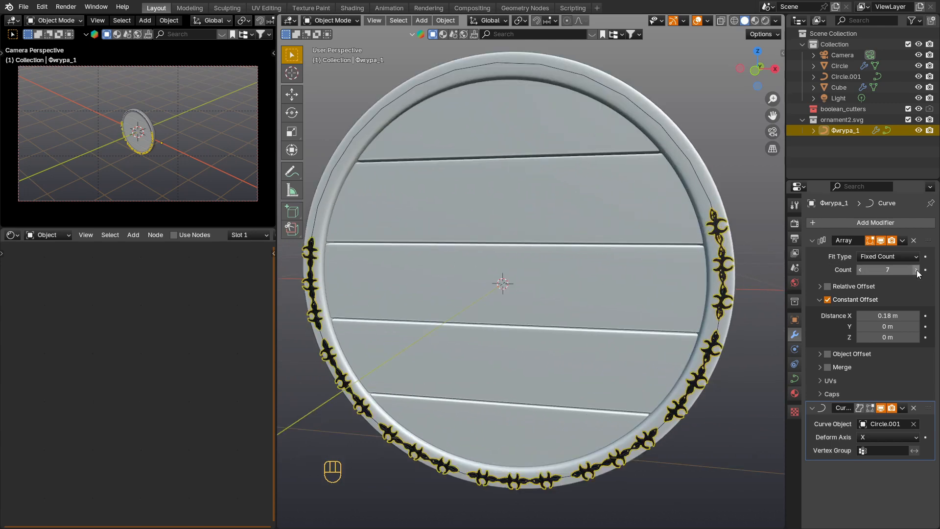
click(915, 269)
click(915, 269)
click(915, 269)
click(916, 269)
click(915, 269)
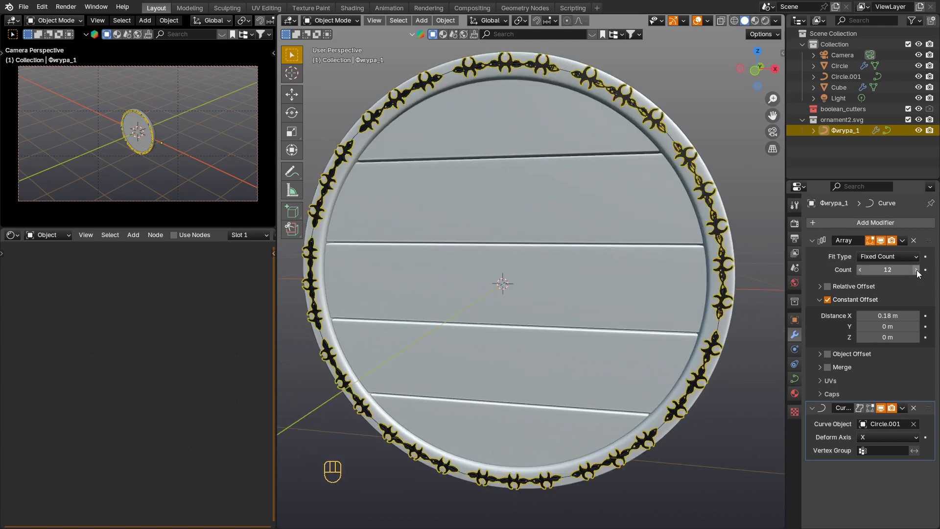
key(shift)
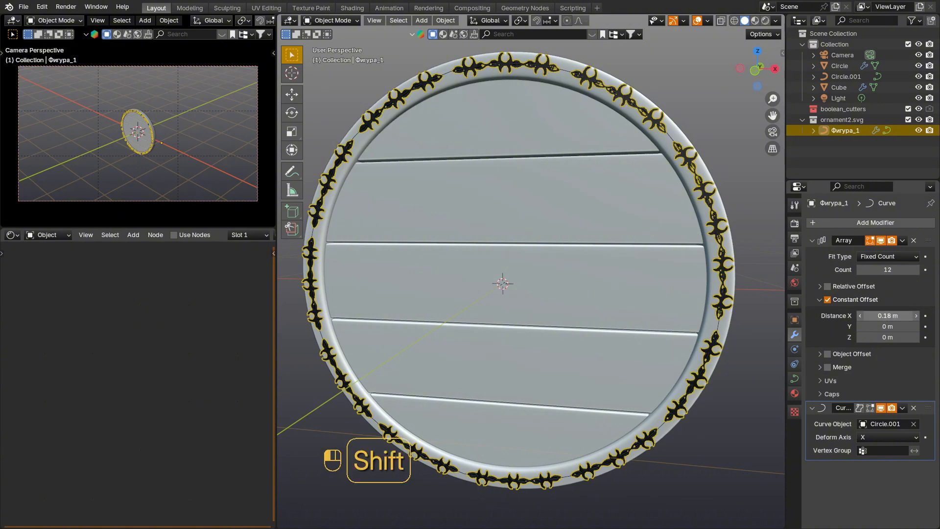
shift+drag(888, 316, 877, 315)
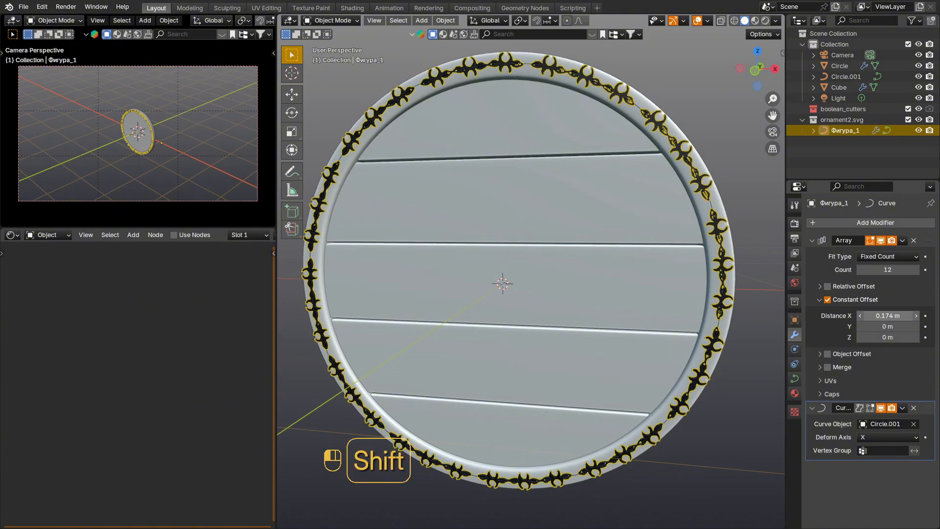
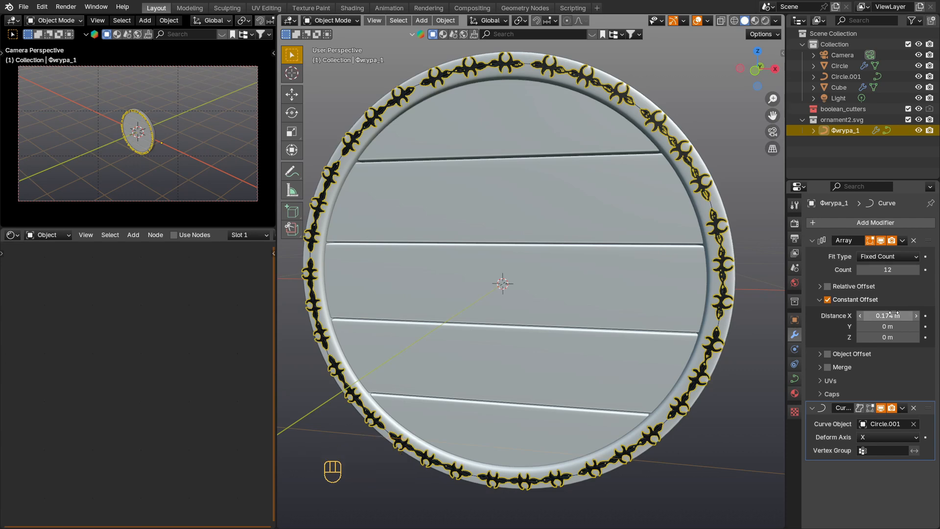
Step: Import the SVG file 1234.svg from the viking shield folder as a curve
middle_drag(465, 265, 533, 288)
scroll(544, 311, down, 1)
click(20, 8)
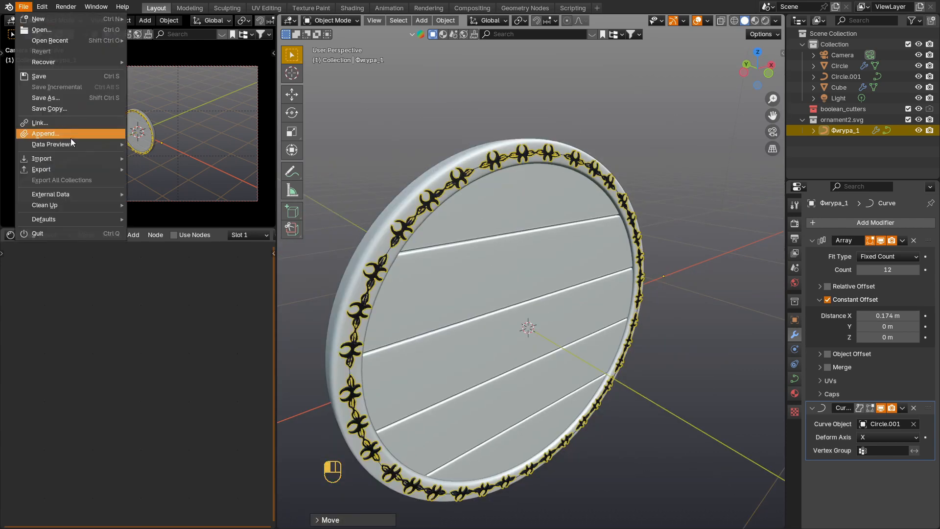
mouse_move(75, 158)
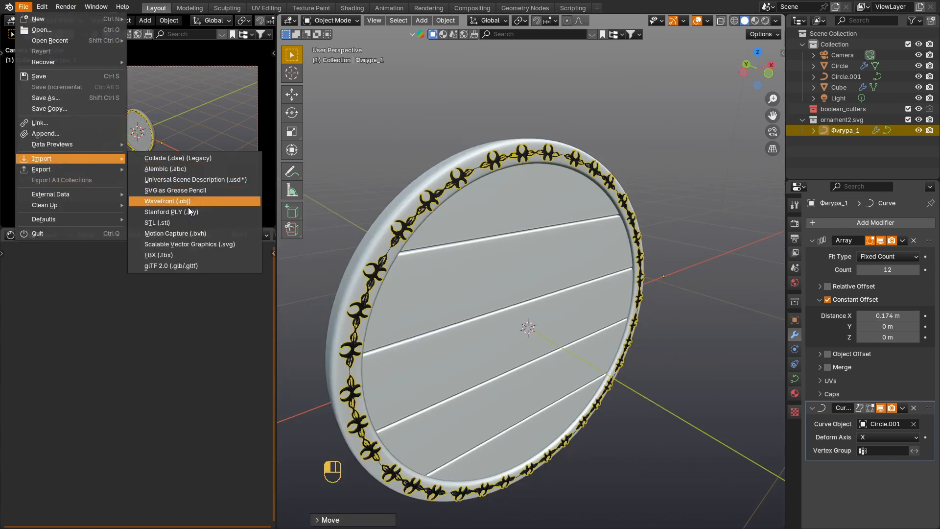
click(215, 244)
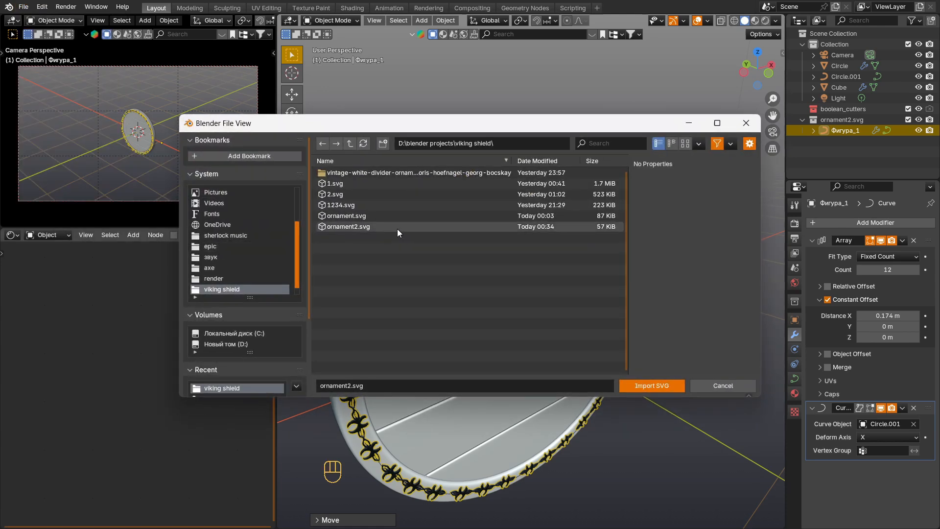
click(420, 205)
click(656, 386)
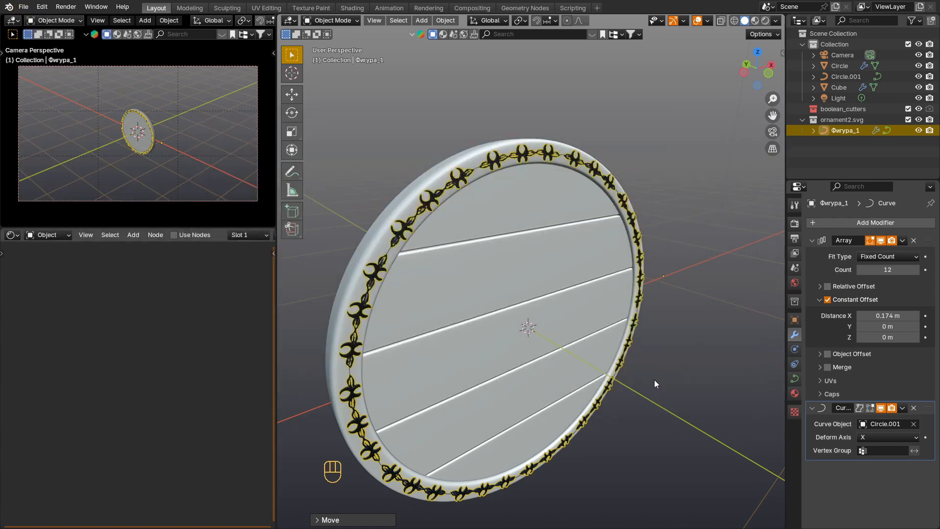
Step: Set the imported emblem's origin to its geometry and snap the emblem to the 3D cursor at the shield's centre
scroll(628, 309, down, 3)
middle_drag(627, 308, 615, 263)
click(652, 238)
right_click(650, 244)
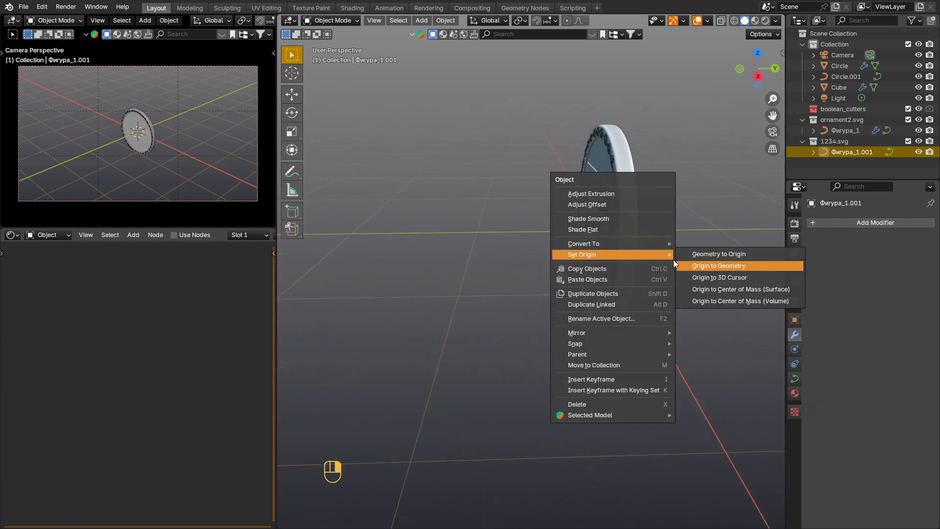
click(676, 264)
middle_drag(653, 243, 686, 250)
scroll(686, 251, up, 2)
key(shift+s)
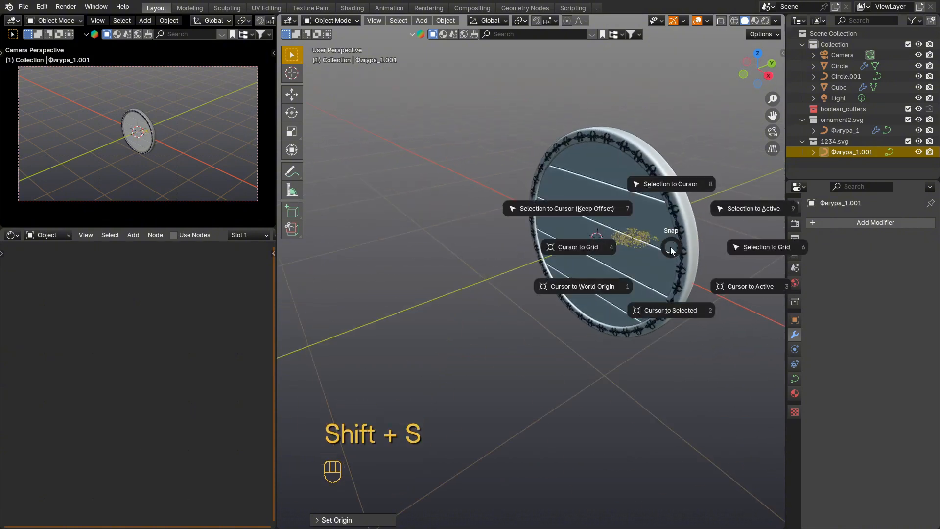
click(675, 199)
Step: Rotate the emblem 90° about the X axis so it stands parallel to the shield's face
middle_drag(676, 201, 665, 257)
key(g)
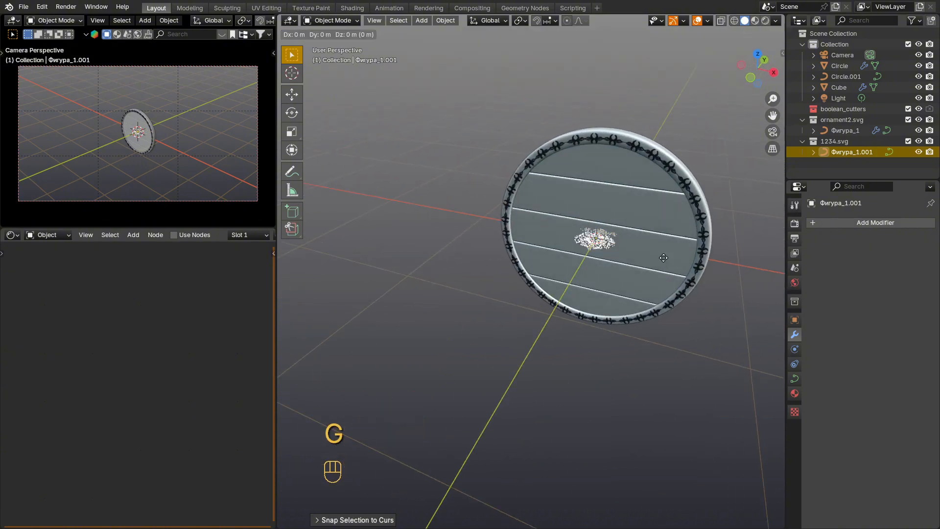
key(Escape)
key(r)
key(x)
key(KP_9)
key(KP_0)
key(KP_Enter)
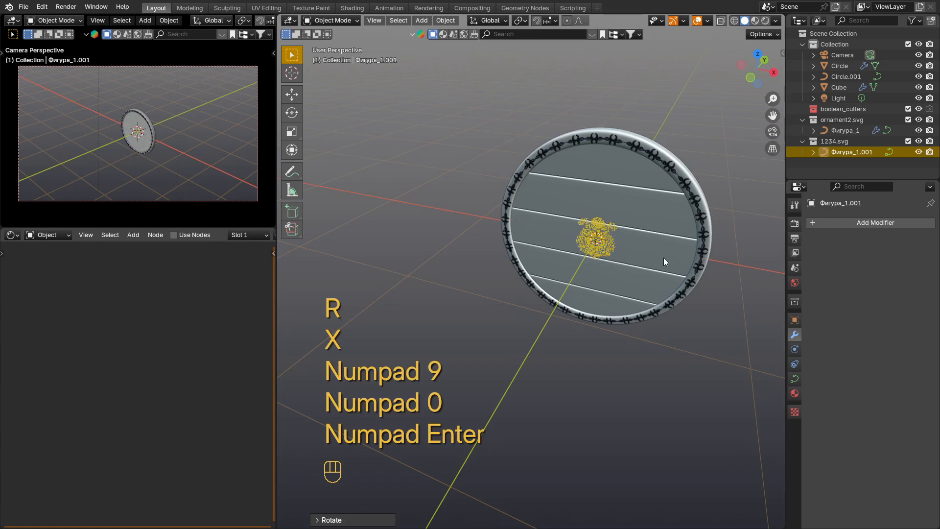
Step: Scale the emblem up to fill most of the planked area and move it along Y onto the front of the planks
key(s)
click(642, 242)
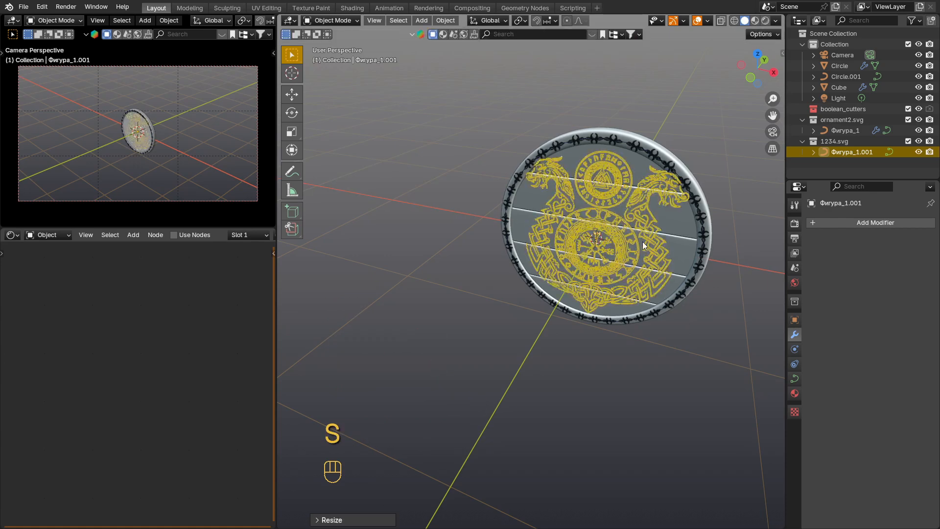
scroll(642, 242, up, 2)
key(s)
click(657, 243)
middle_drag(592, 216, 681, 214)
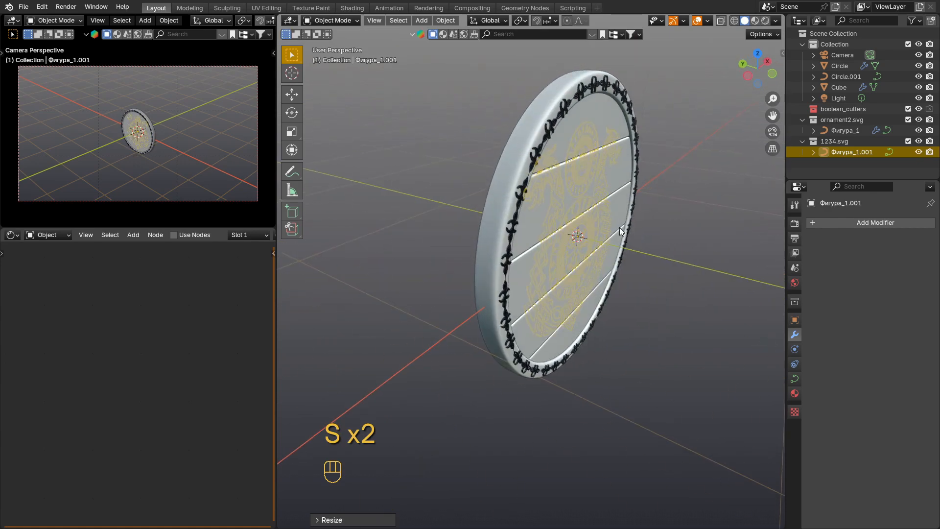
key(g)
key(y)
click(627, 230)
Step: Extrude the emblem curve by 0.0005 m and move it further forward along Y, clear of the planks
click(794, 378)
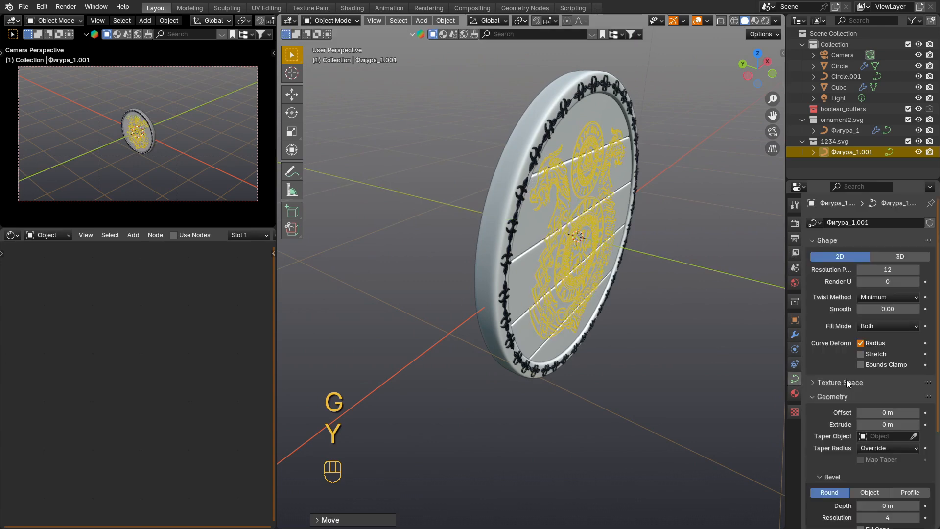
click(880, 424)
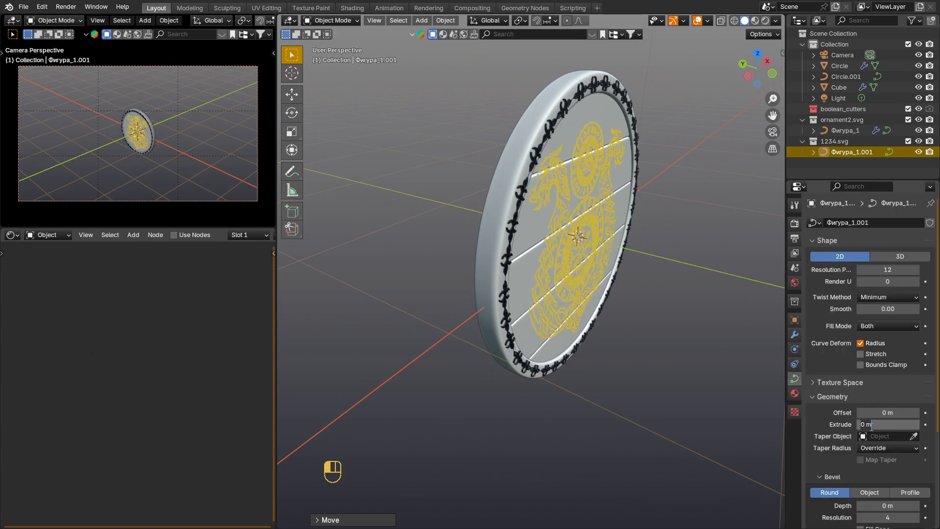
text(0.0005)
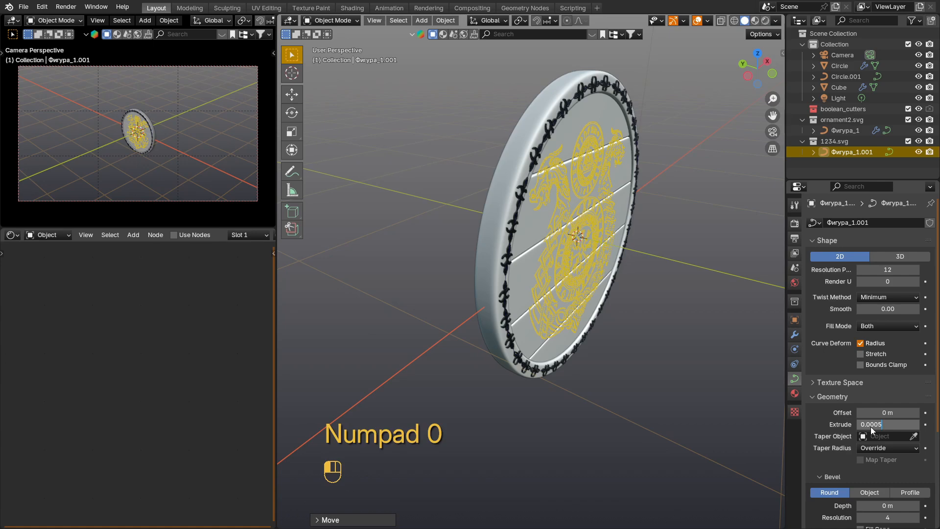
key(Return)
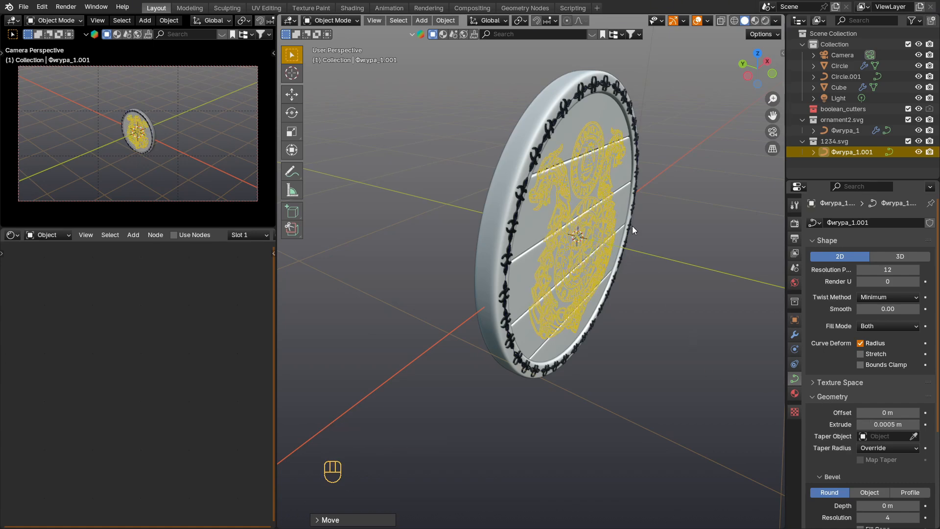
key(g)
key(y)
click(638, 245)
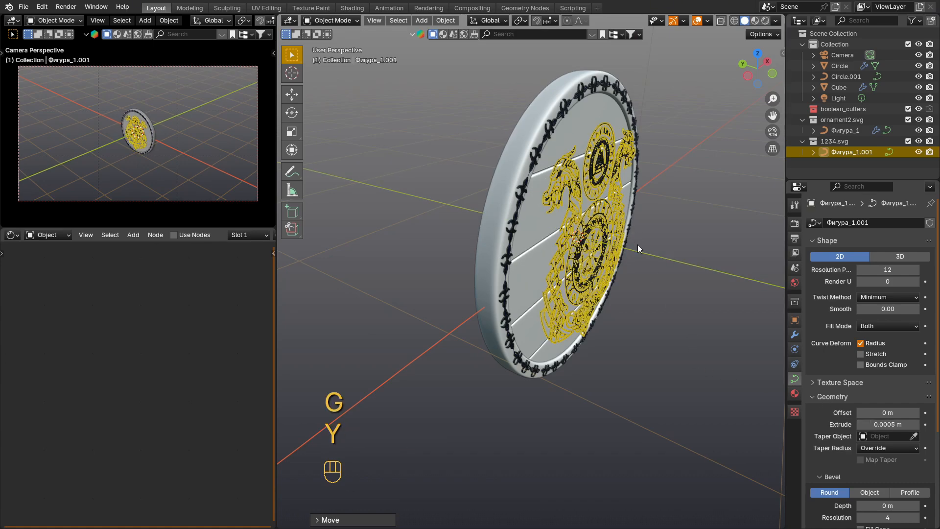
Step: Set the emblem curve's extrusion to 0.001 m and its round bevel depth to 0.0005 m
scroll(587, 225, up, 5)
middle_drag(572, 219, 585, 226)
scroll(582, 223, up, 1)
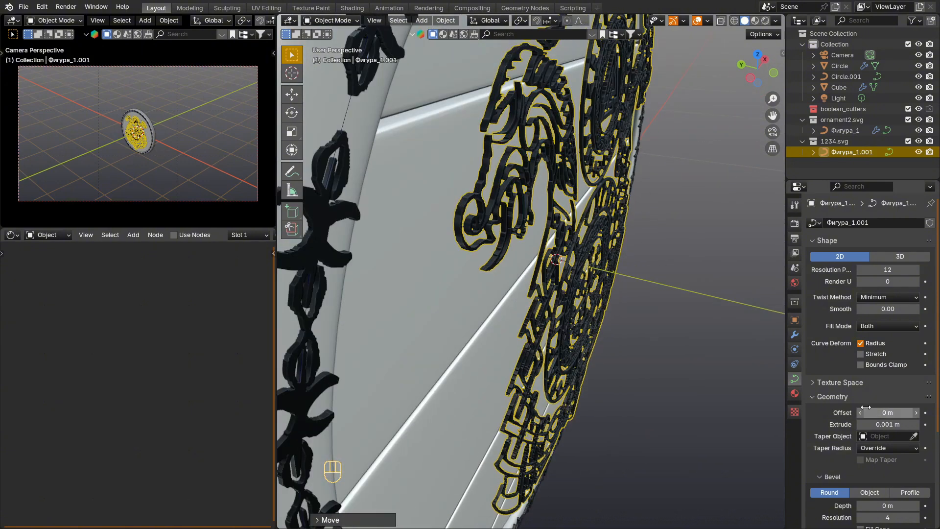
click(882, 424)
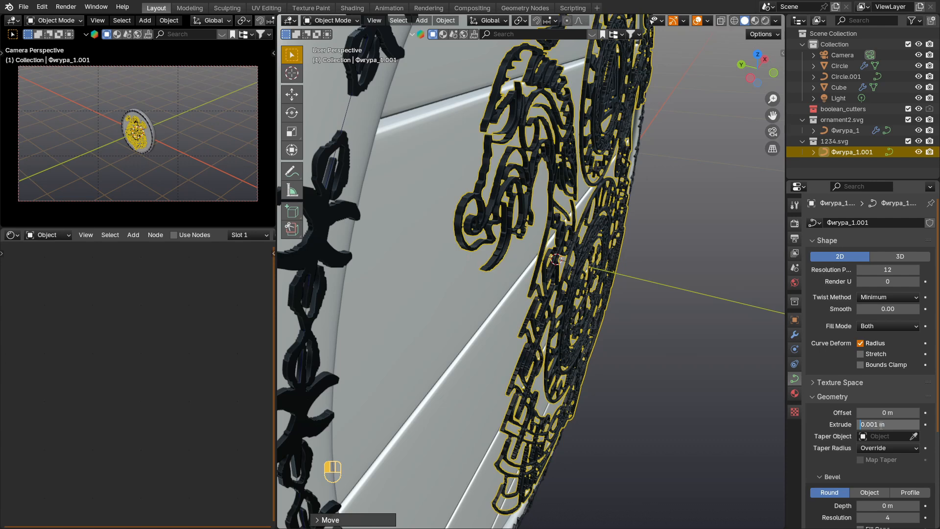
key(Return)
click(888, 504)
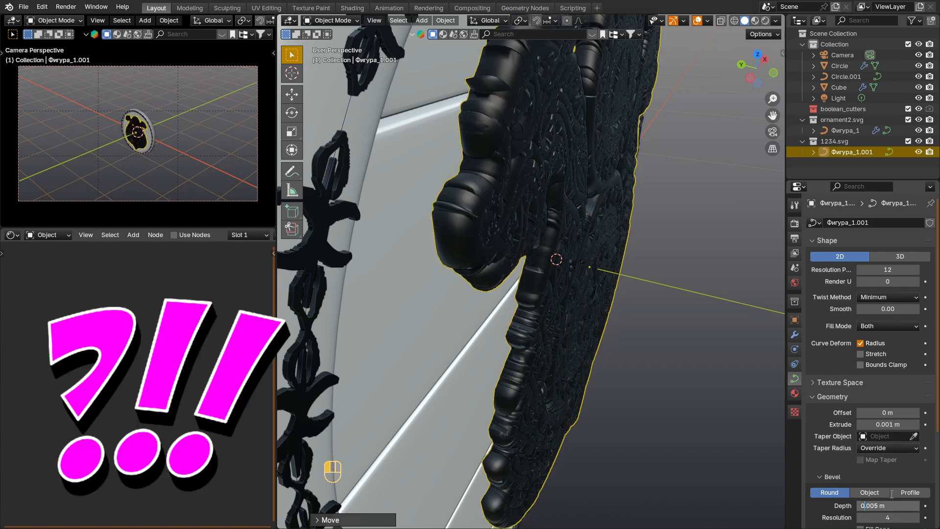
key(Right)
key(Right)
key(Right)
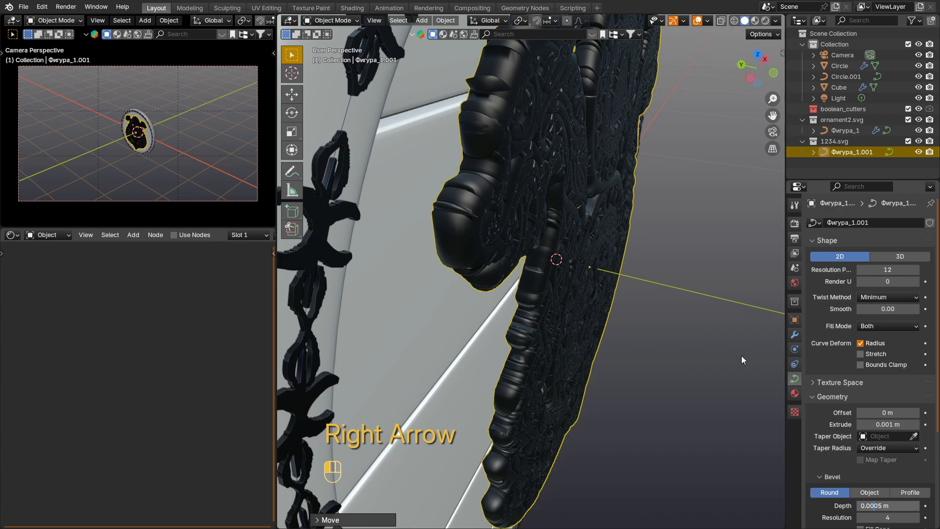
key(Return)
Step: Convert the dragon emblem from a curve to a mesh
middle_drag(561, 254, 494, 238)
scroll(455, 191, up, 1)
shift+middle_drag(445, 186, 489, 215)
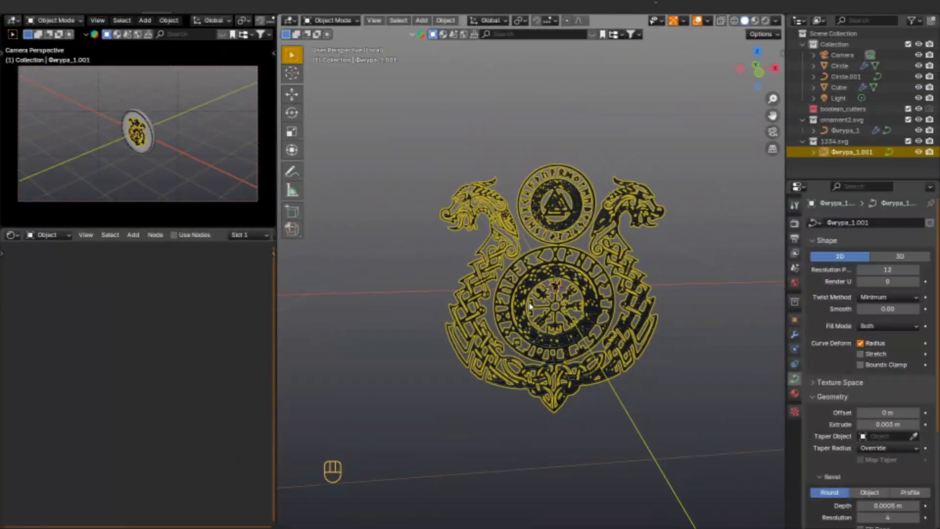
scroll(539, 308, up, 3)
right_click(525, 270)
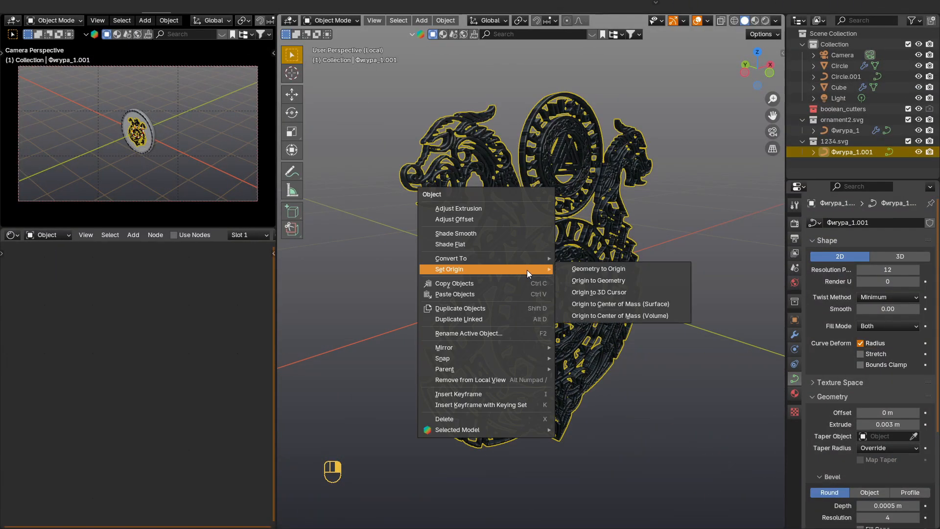
mouse_move(524, 258)
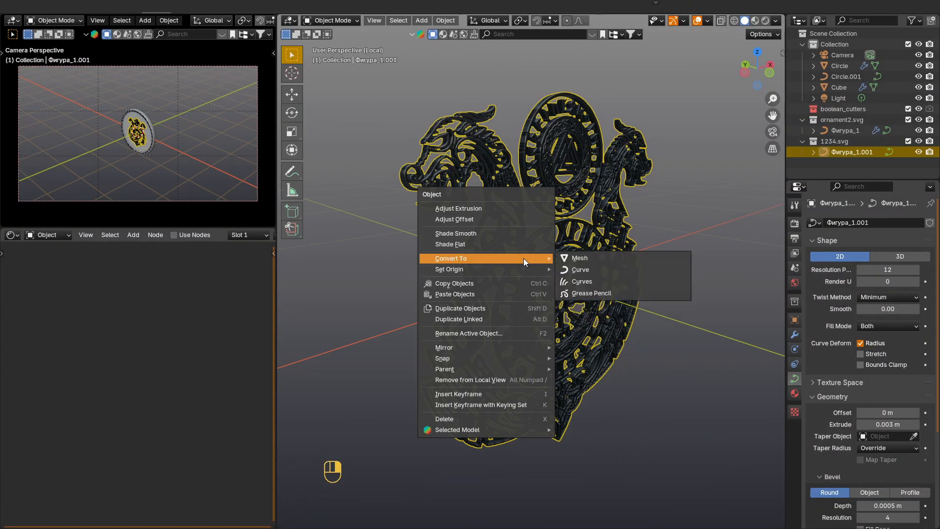
click(603, 257)
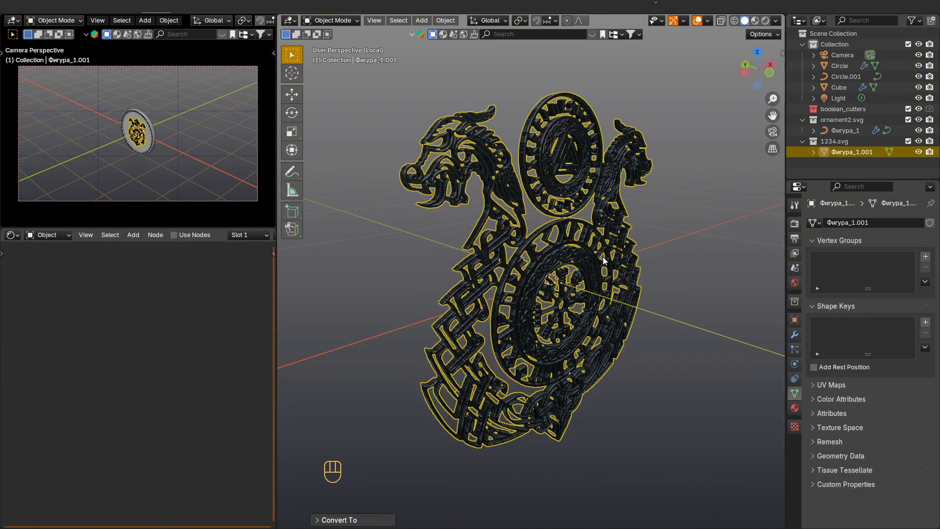
Step: Select the back side of the emblem mesh with X-ray in the right view and mark its edges as seams
middle_drag(603, 257, 500, 250)
key(KP_3)
key(Tab)
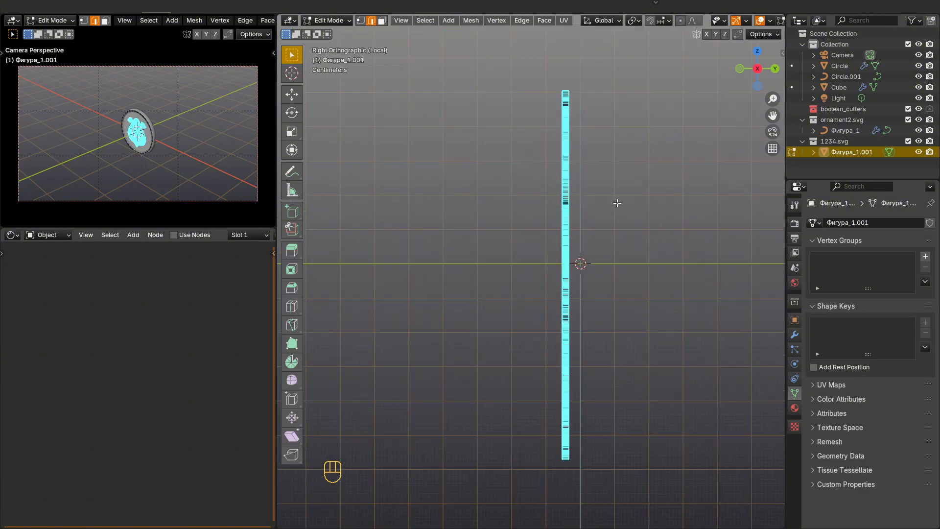
drag(627, 72, 568, 490)
middle_drag(598, 380, 642, 342)
key(alt+z)
key(KP_3)
drag(642, 65, 566, 488)
middle_drag(591, 350, 541, 362)
scroll(539, 313, up, 1)
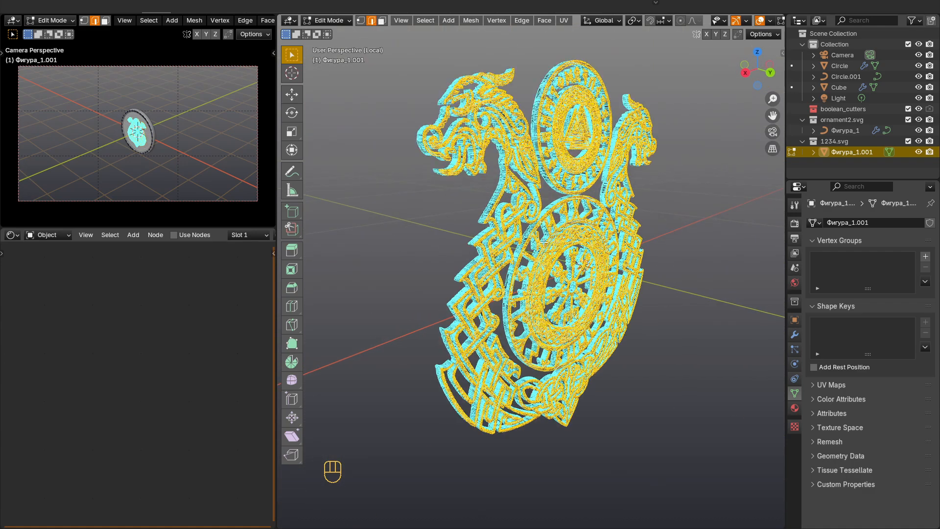
right_click(521, 241)
click(515, 387)
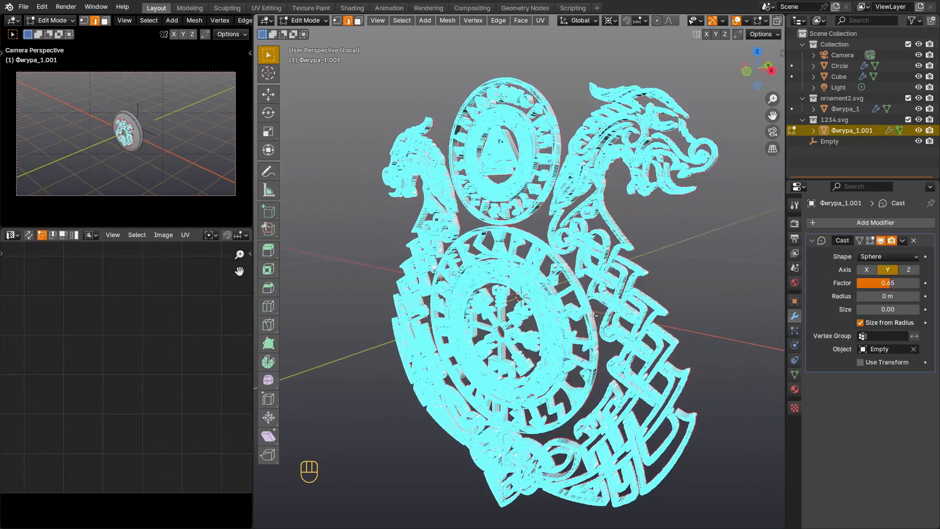
scroll(593, 315, down, 2)
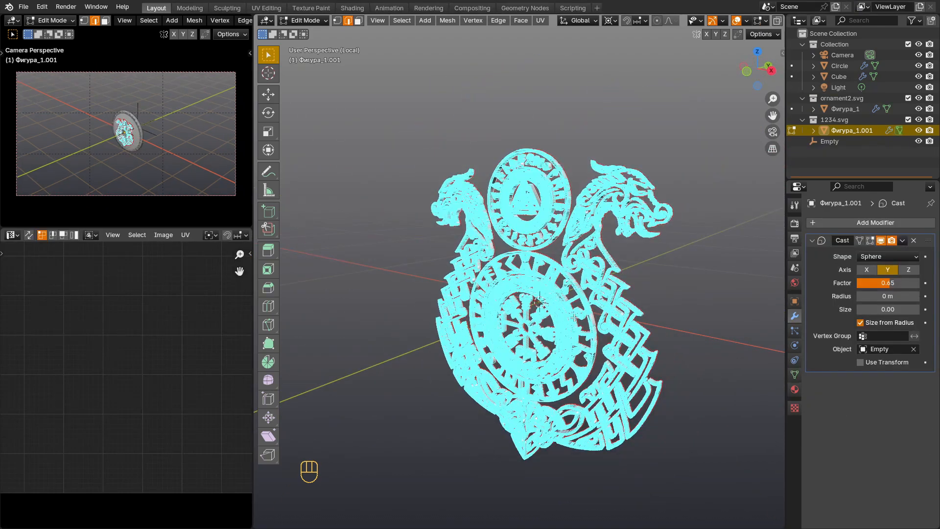
Step: Unwrap the whole emblem mesh with Project from View in the front view and return to the full shield in Object Mode
key(a)
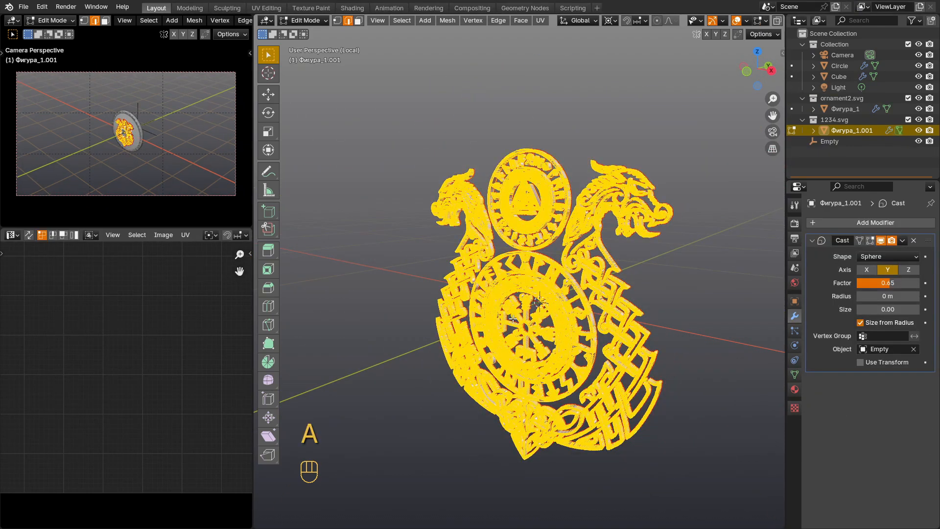
key(KP_1)
key(u)
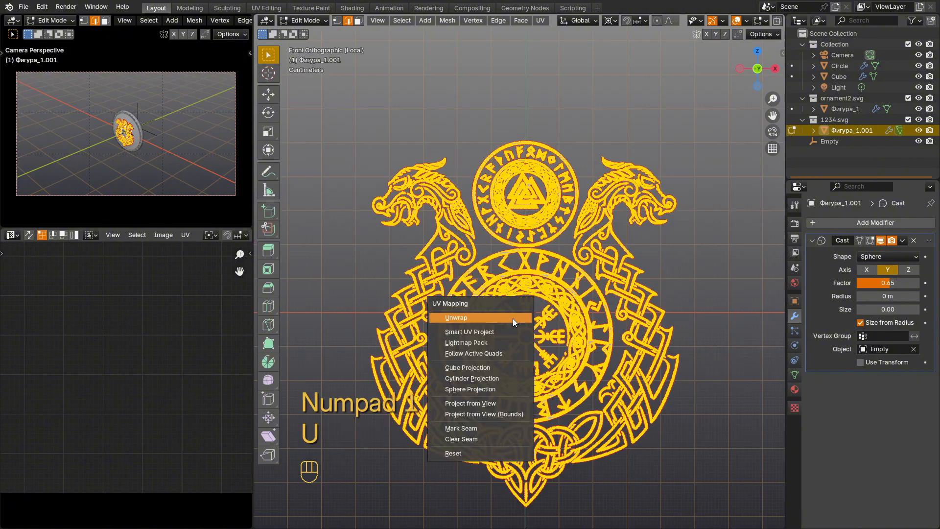
click(501, 407)
scroll(548, 345, down, 2)
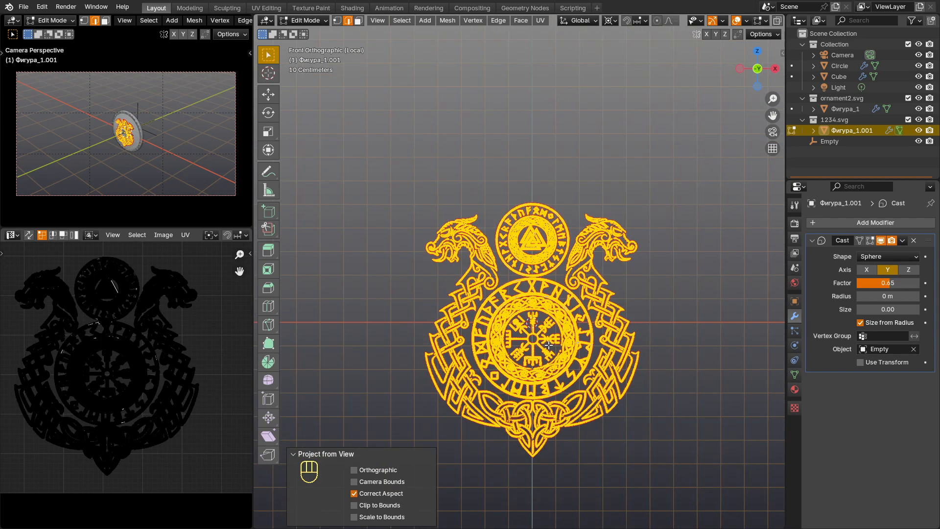
key(Tab)
middle_drag(565, 322, 673, 338)
key(KP_Divide)
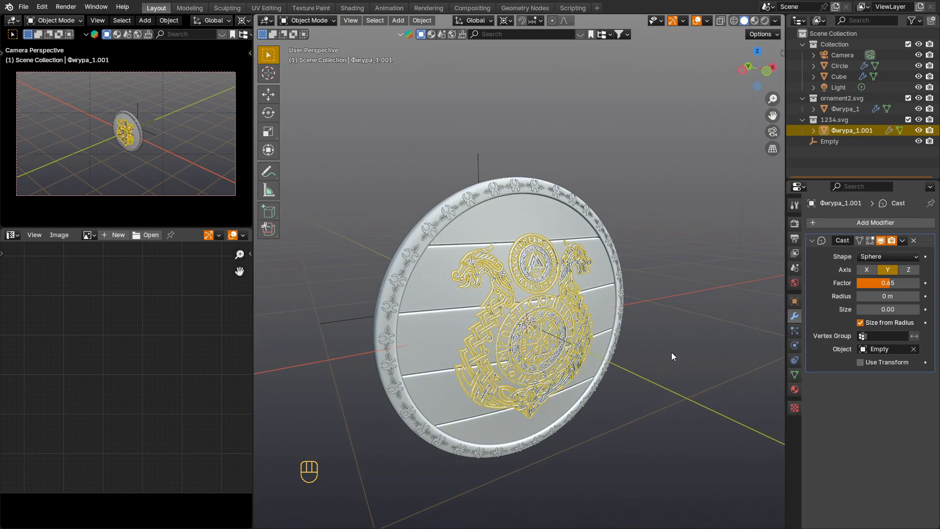
click(671, 351)
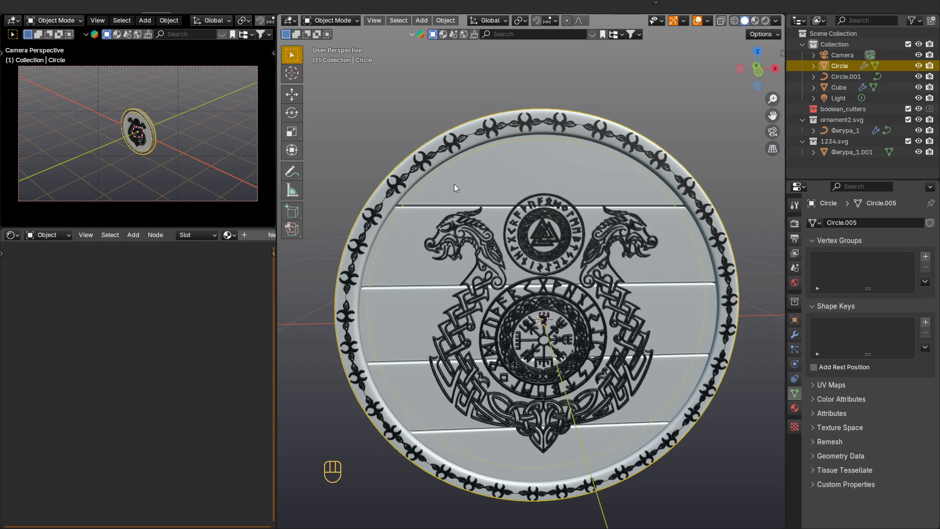
Step: Isolate the shield's rim and mark its inner and outer edge loops as seams in Edit Mode
middle_drag(454, 183, 562, 197)
key(KP_Divide)
key(Tab)
scroll(526, 162, up, 2)
key(2)
alt+click(526, 161)
middle_drag(526, 162, 600, 148)
alt+shift+click(610, 153)
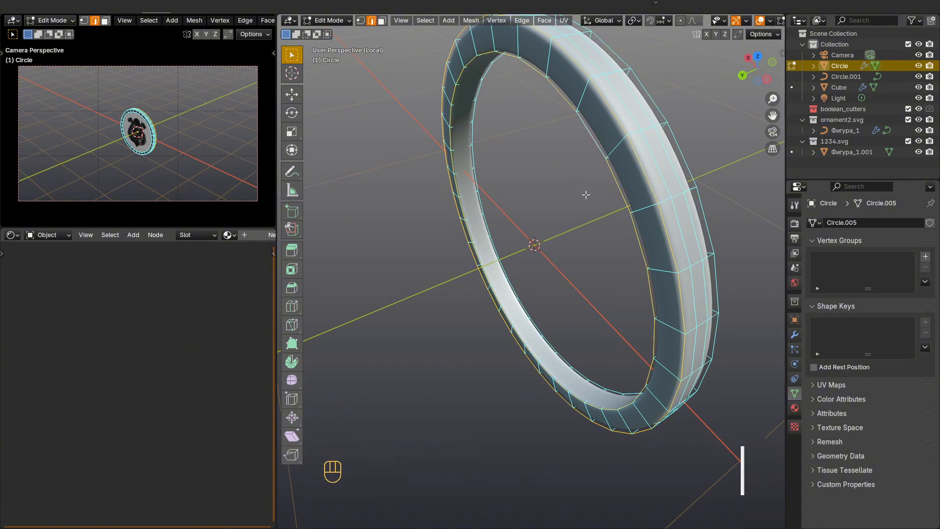
middle_drag(586, 195, 596, 189)
middle_drag(660, 157, 653, 155)
key(ctrl+e)
click(608, 237)
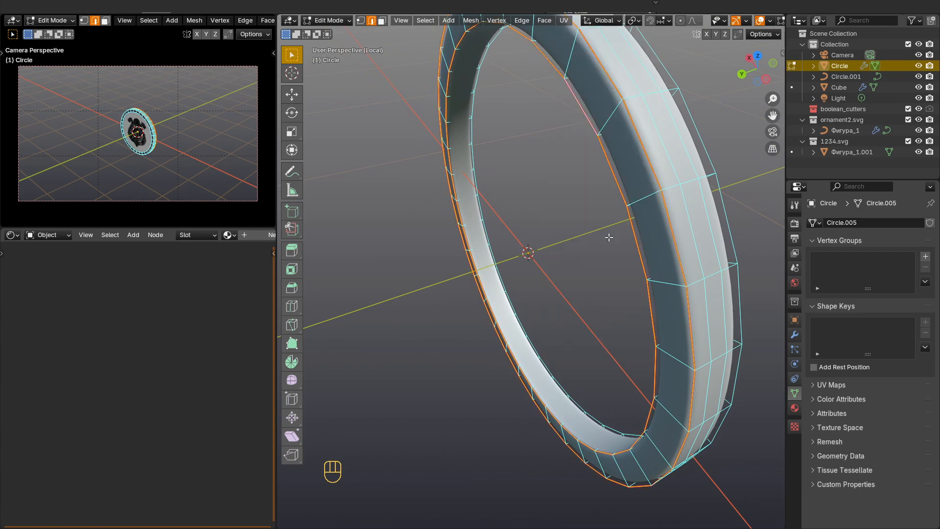
Step: Select the whole rim mesh and unwrap it along its marked seams
middle_drag(638, 234, 638, 232)
key(a)
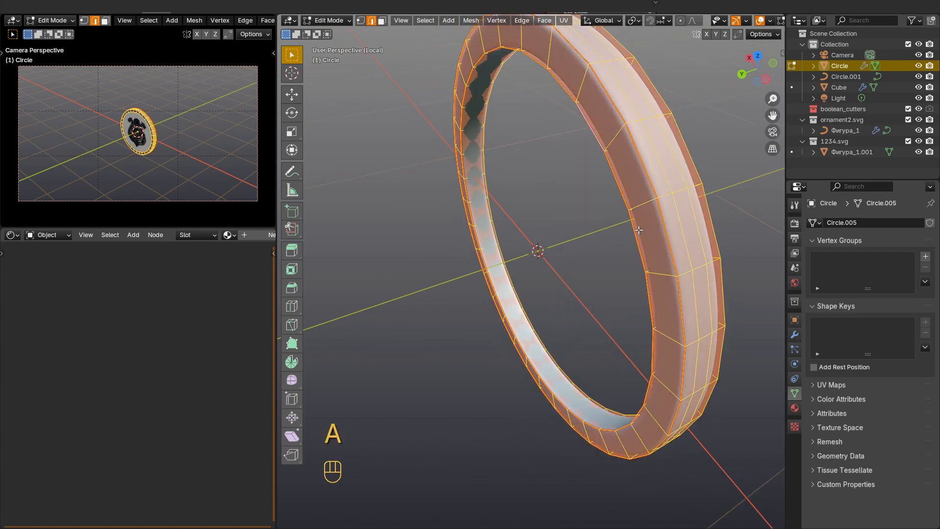
key(o)
key(Escape)
key(u)
click(619, 244)
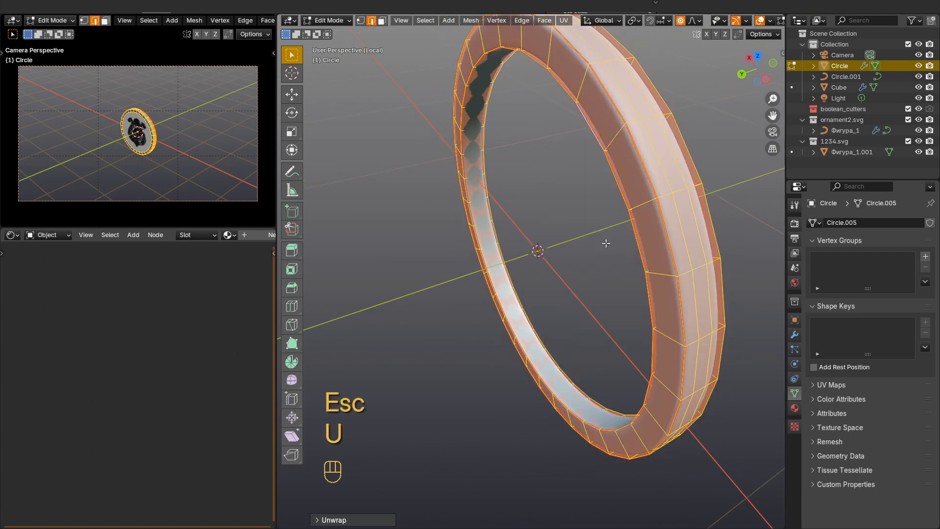
Step: Change the Shader Editor area to the UV Editor and check the rim's unwrapped islands
mouse_move(620, 244)
middle_down()
mouse_move(586, 251)
mouse_move(602, 247)
middle_up()
click(11, 235)
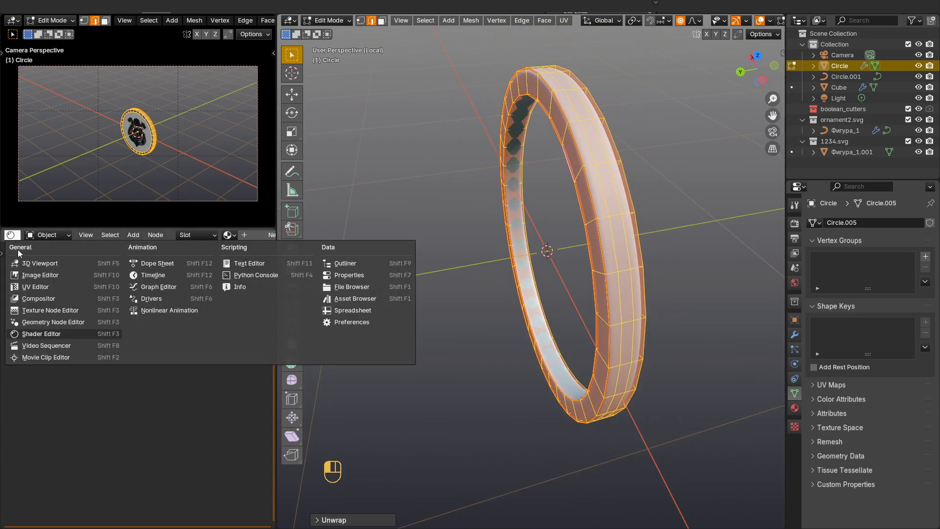
click(49, 288)
scroll(146, 417, up, 4)
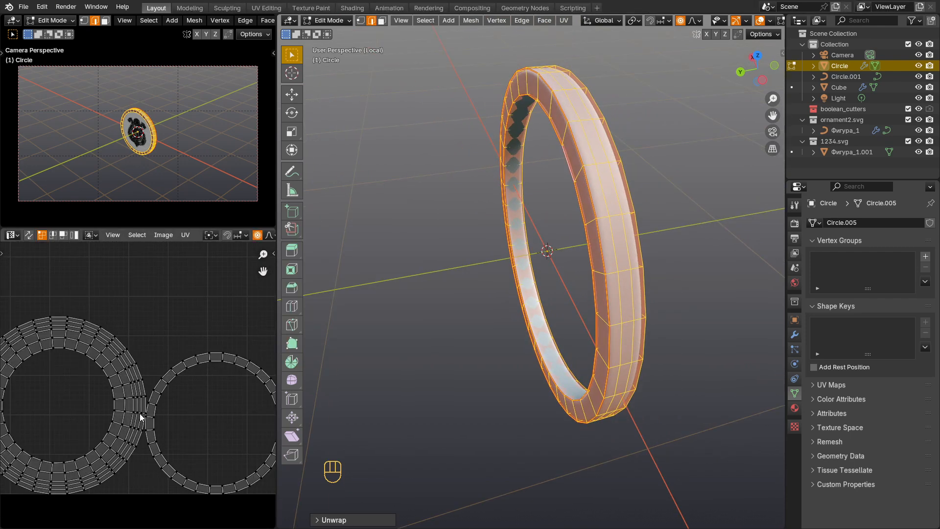
middle_drag(517, 269, 480, 244)
Step: Return to the full shield, isolate the wooden plank disc in local view and enter Edit Mode on it
key(Tab)
key(KP_Divide)
click(476, 172)
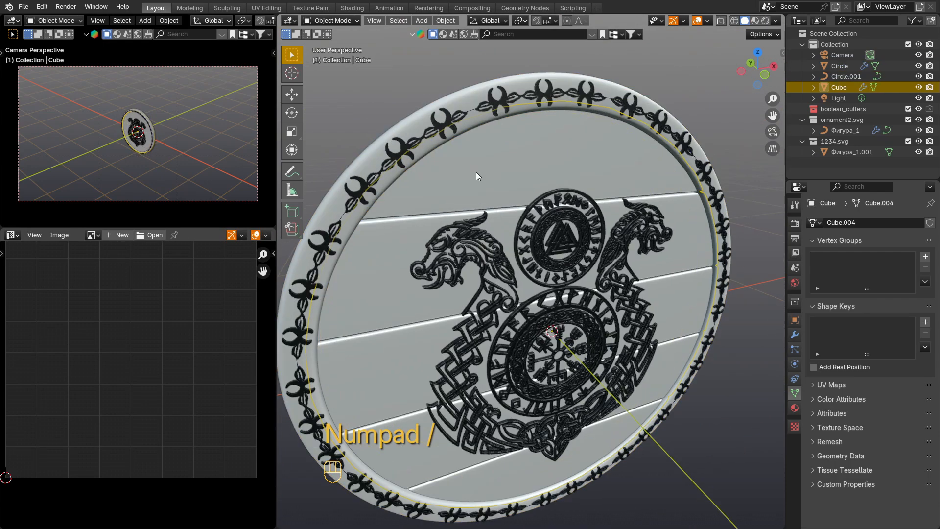
key(alt+z)
middle_drag(473, 174, 504, 180)
key(KP_Divide)
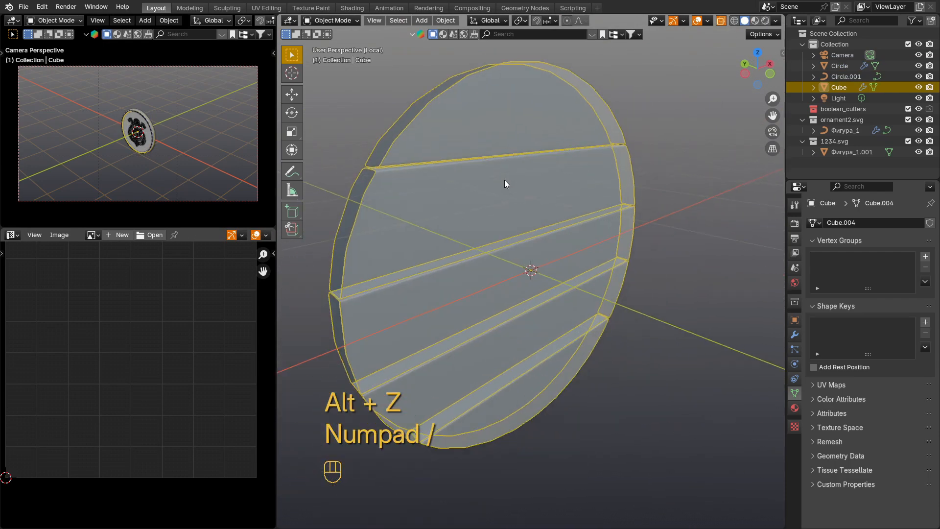
key(Tab)
Step: Select the front and back border edges around the top plank's curved side and mark them as seams
alt+shift+click(514, 133)
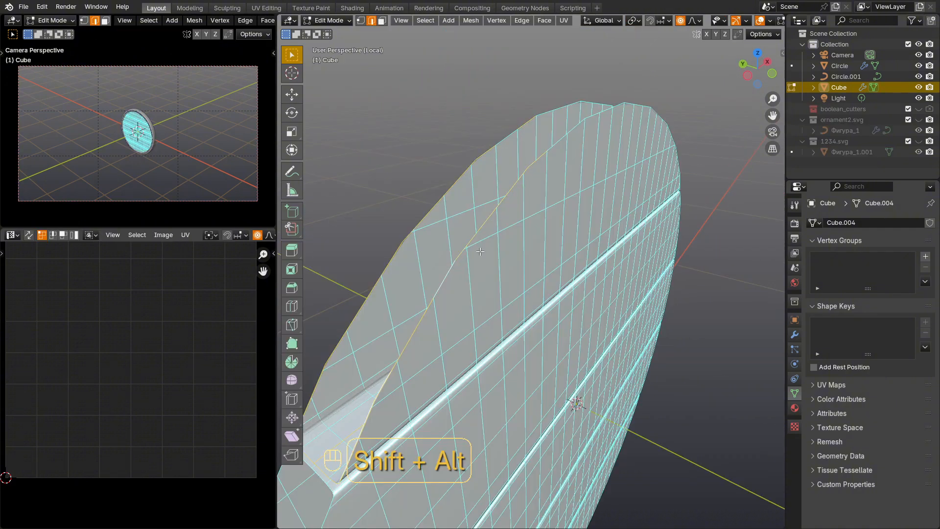
middle_drag(480, 251, 455, 257)
alt+shift+click(523, 133)
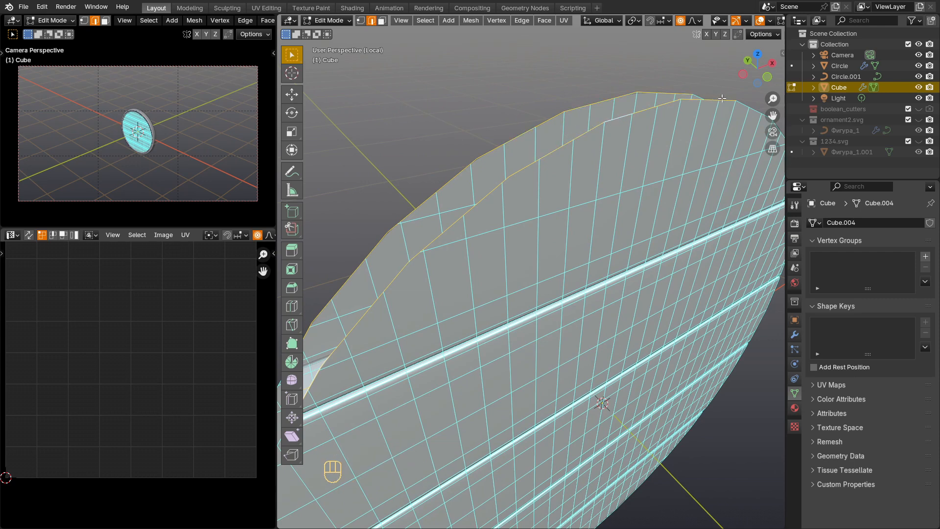
middle_drag(622, 118, 537, 183)
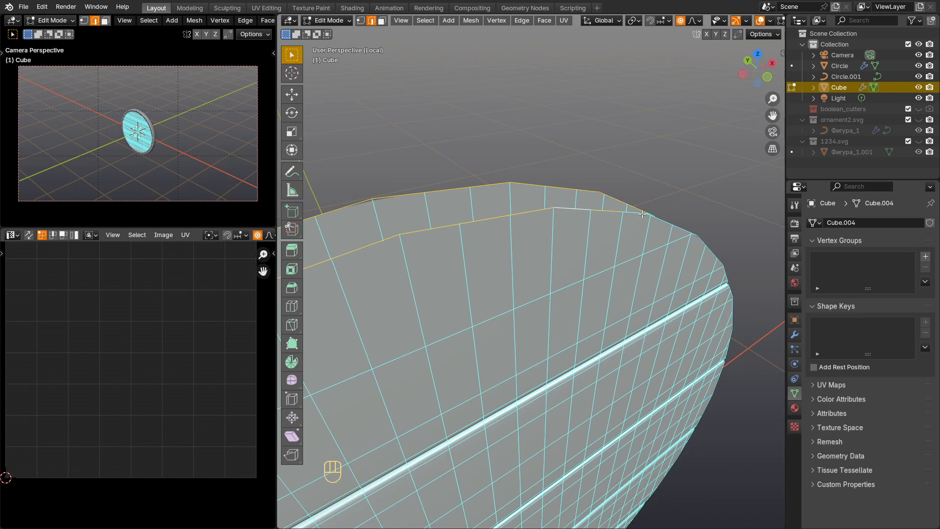
shift+middle_drag(586, 213, 447, 243)
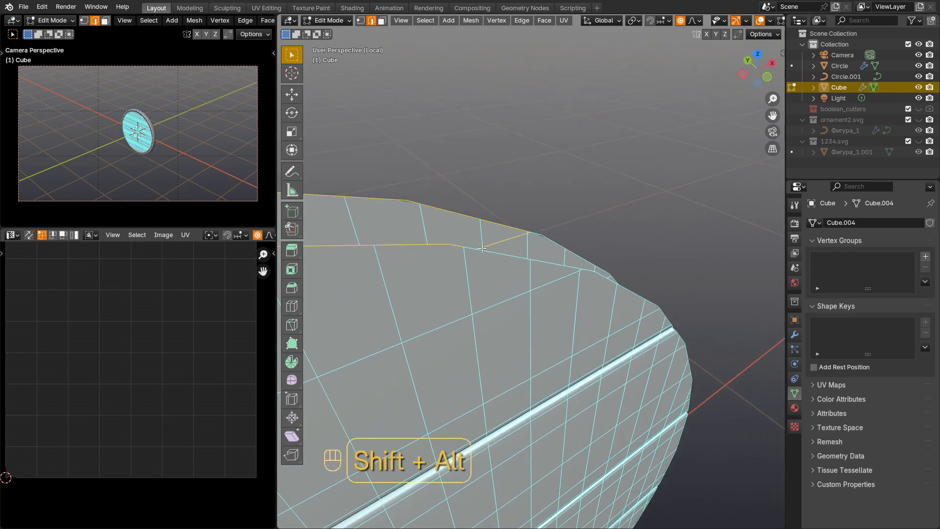
key(ctrl+z)
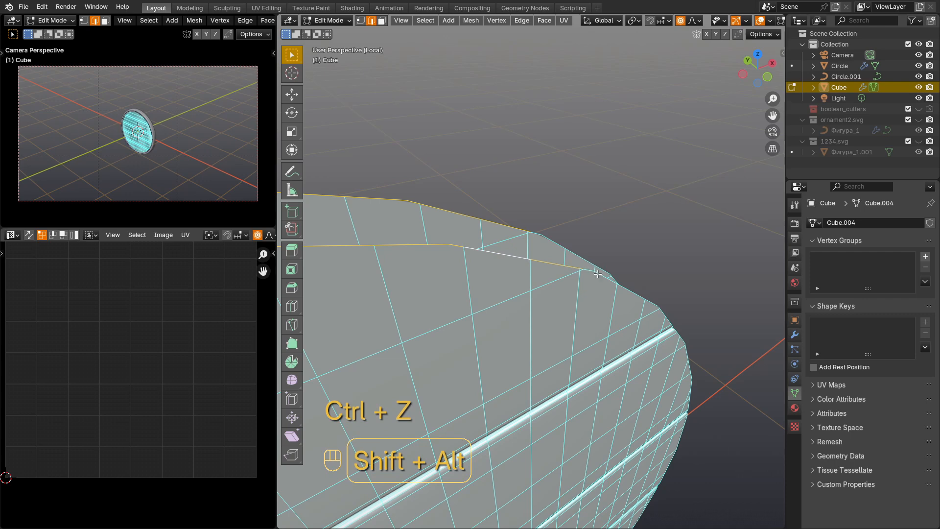
alt+shift+click(603, 276)
middle_drag(604, 276, 590, 278)
alt+shift+click(626, 289)
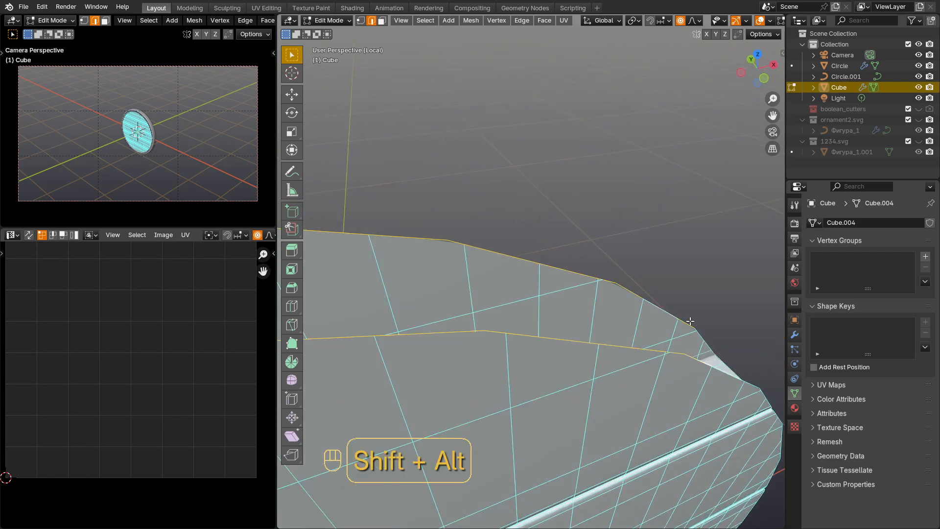
shift+middle_drag(702, 339, 544, 275)
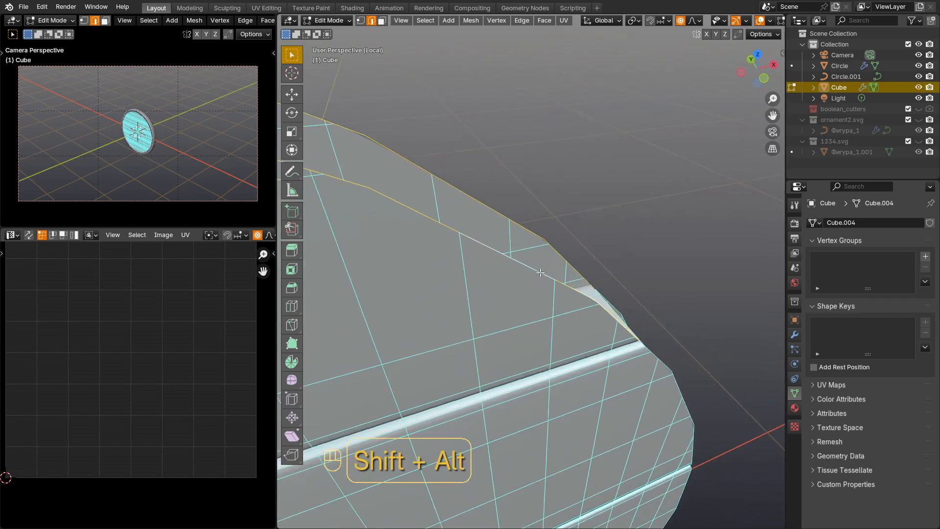
middle_drag(620, 322, 627, 325)
scroll(628, 324, up, 4)
scroll(645, 386, down, 5)
middle_drag(644, 385, 490, 389)
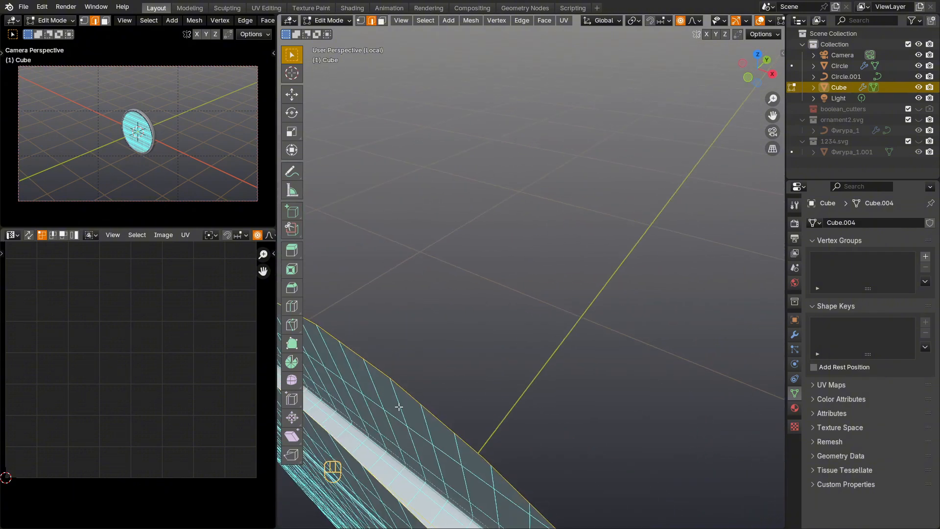
shift+middle_drag(342, 387, 482, 135)
right_click(480, 133)
click(479, 342)
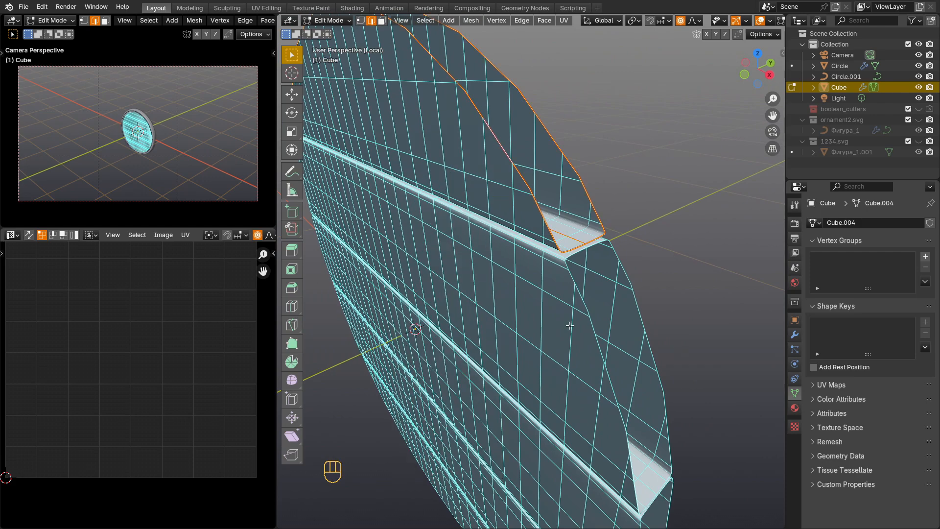
Step: Select the border edges around the outer end of the second plank from the top and mark them as seams
alt+shift+click(642, 308)
alt+shift+click(669, 455)
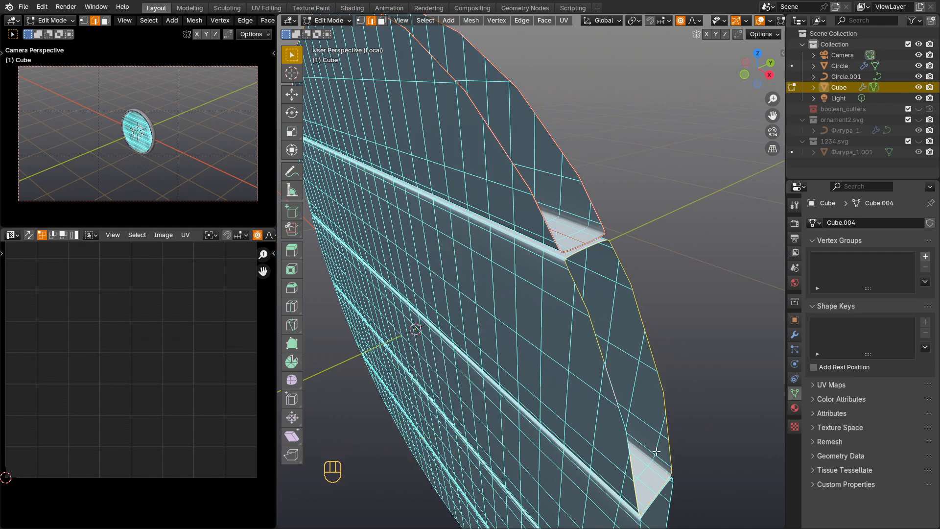
scroll(611, 390, up, 1)
alt+shift+click(556, 265)
shift+middle_drag(611, 391, 562, 293)
key(ctrl+z)
alt+shift+click(557, 264)
scroll(562, 292, down, 3)
right_click(522, 213)
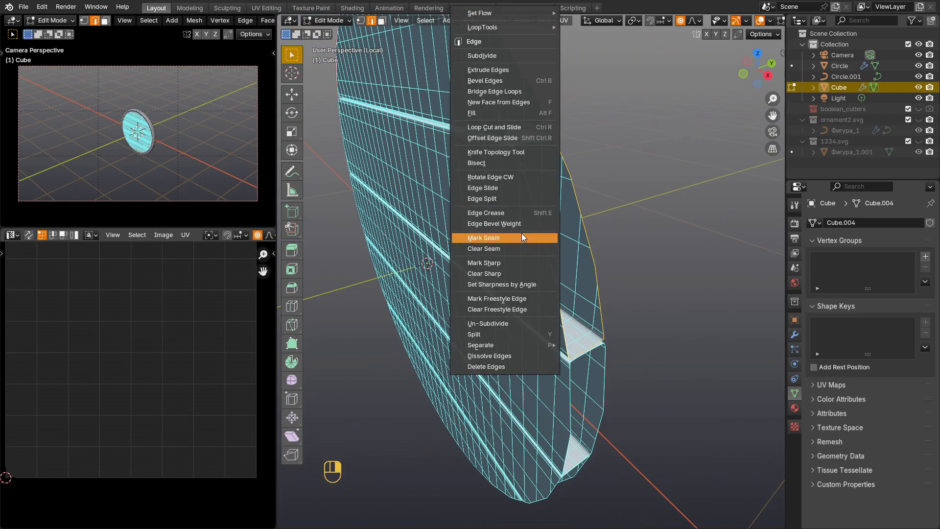
click(521, 236)
Step: Select the border edges around the middle plank's outer end on the same side and mark them as seams
shift+middle_drag(587, 381, 589, 298)
scroll(589, 298, up, 2)
alt+shift+click(558, 272)
scroll(604, 252, up, 1)
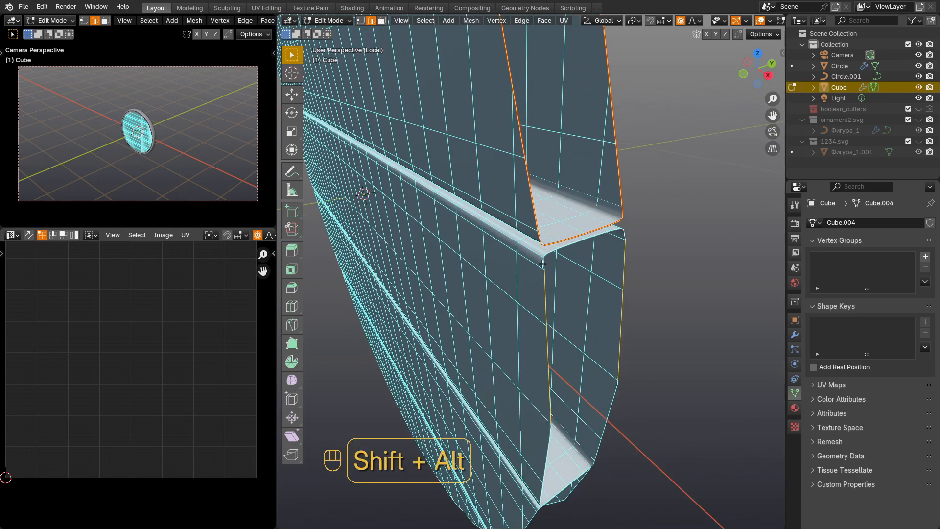
alt+shift+click(548, 439)
middle_drag(568, 488, 562, 320)
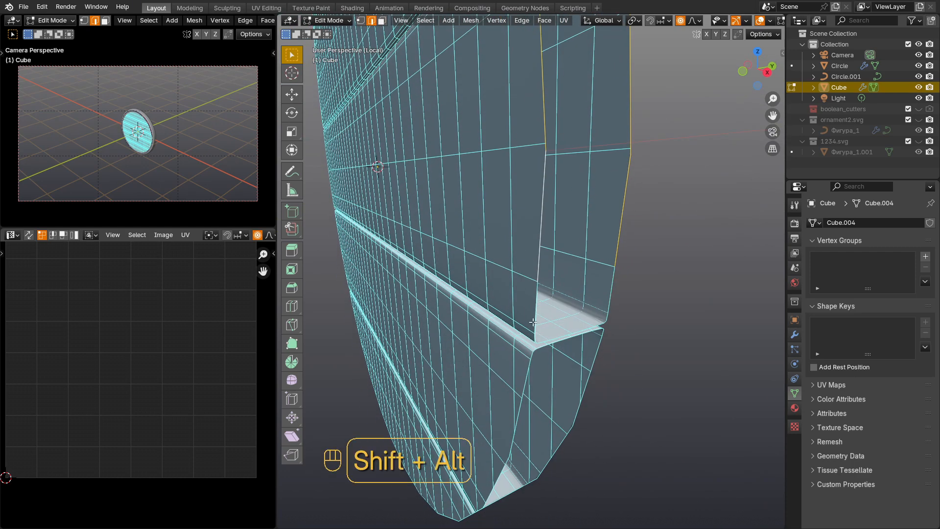
middle_drag(611, 296, 565, 327)
click(551, 271)
scroll(557, 295, up, 5)
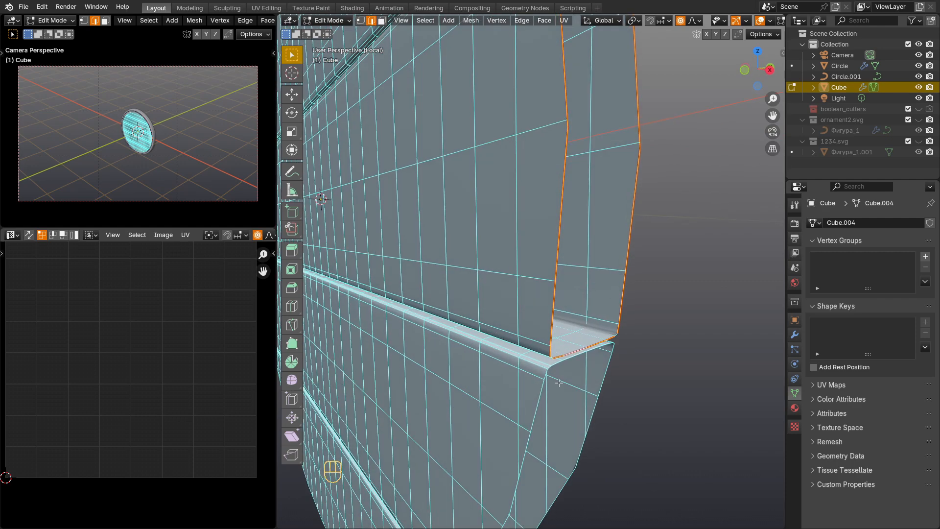
alt+click(713, 286)
right_click(717, 282)
click(714, 281)
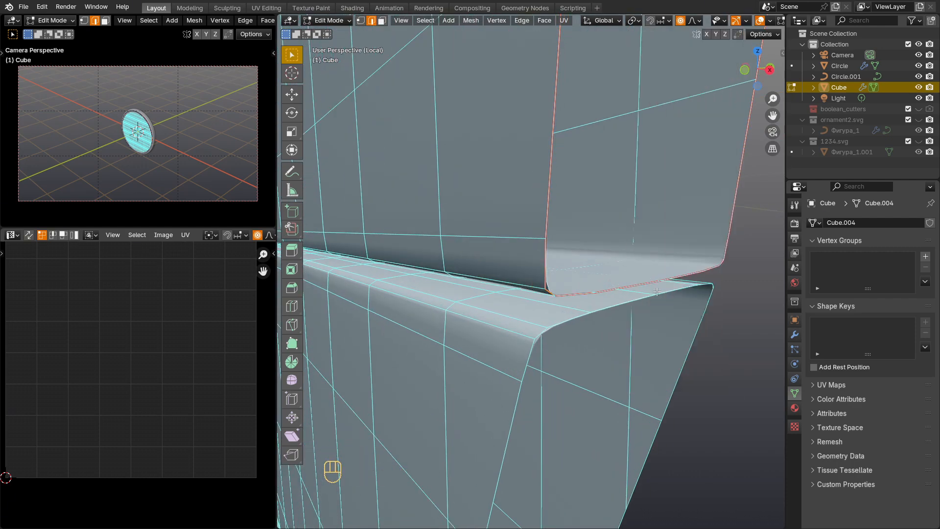
Step: Select the border edges around the fourth plank's outer end on the same side and mark them as seams
scroll(590, 132, down, 5)
scroll(592, 169, up, 6)
scroll(577, 274, down, 6)
shift+middle_drag(590, 387, 587, 198)
scroll(583, 196, up, 3)
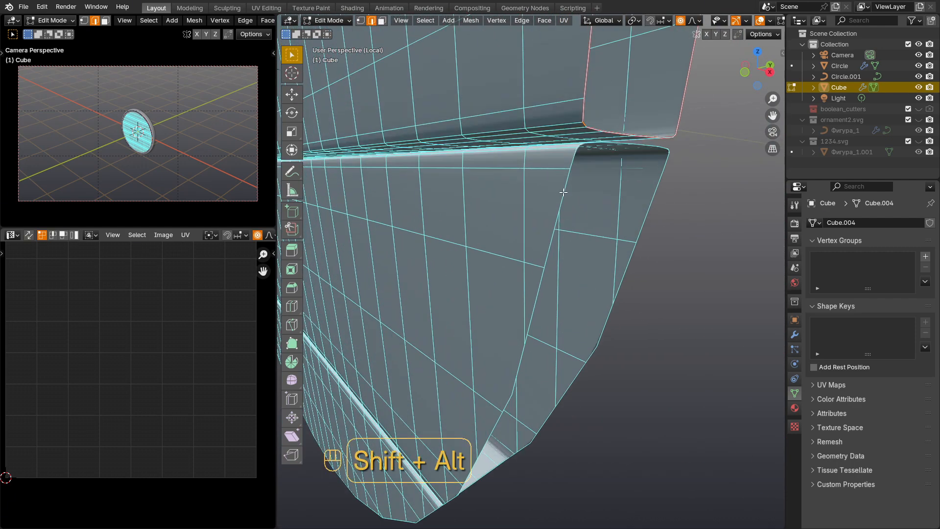
shift+middle_drag(488, 432, 547, 242)
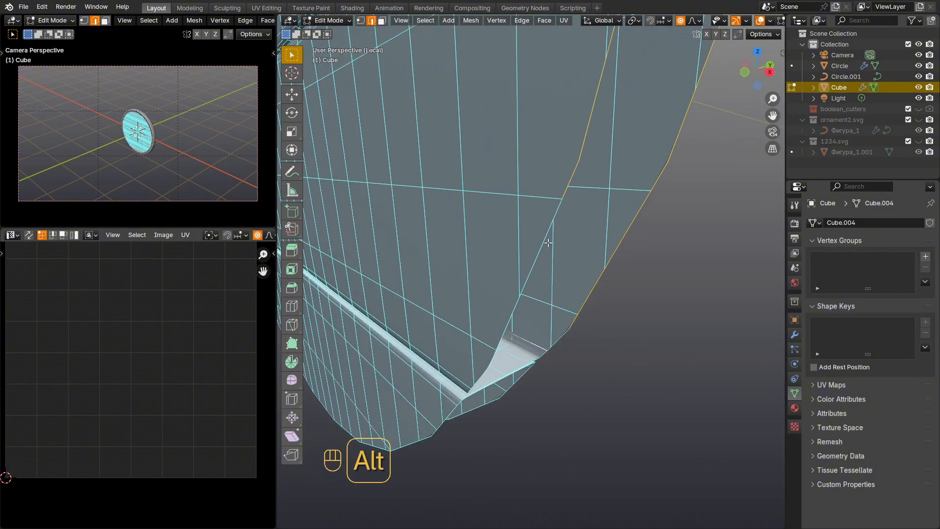
alt+shift+click(564, 334)
scroll(539, 296, up, 5)
middle_drag(558, 329, 518, 300)
right_click(473, 222)
click(472, 238)
Step: Select the front and back border edges around the bottom plank's curved side and mark them as seams
alt+shift+click(422, 294)
scroll(459, 295, down, 2)
shift+middle_drag(459, 295, 541, 269)
alt+shift+click(540, 315)
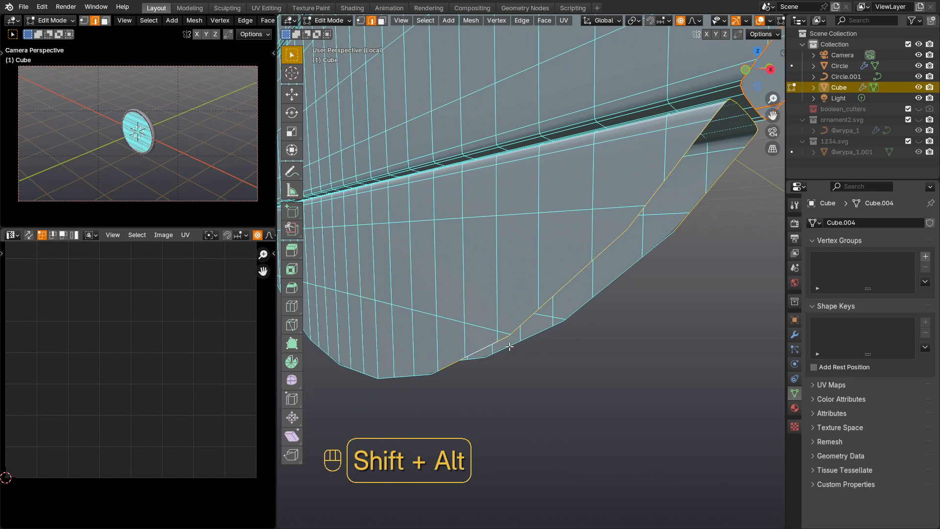
scroll(452, 350, up, 3)
shift+middle_drag(452, 350, 474, 302)
alt+shift+click(575, 293)
alt+shift+click(400, 283)
middle_drag(399, 283, 589, 375)
shift+middle_drag(371, 247, 639, 440)
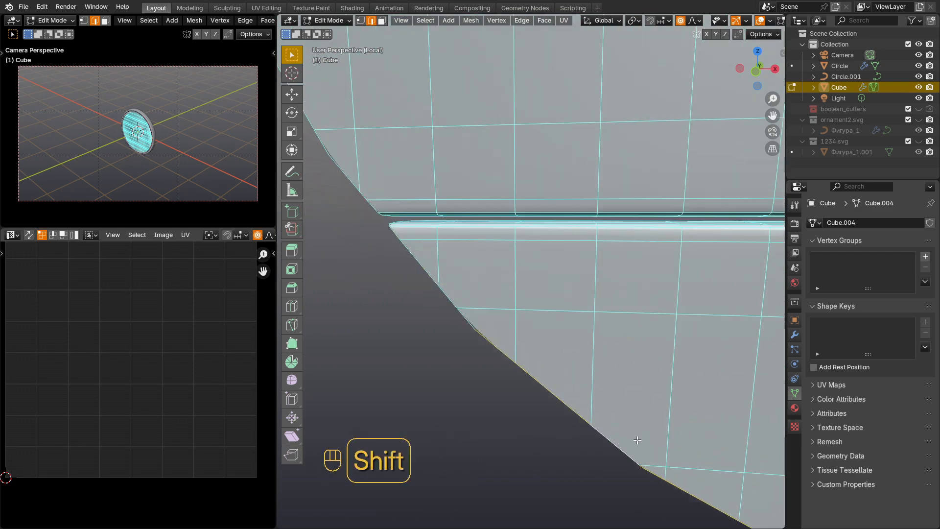
alt+shift+click(454, 301)
middle_drag(416, 270, 524, 352)
alt+shift+click(612, 337)
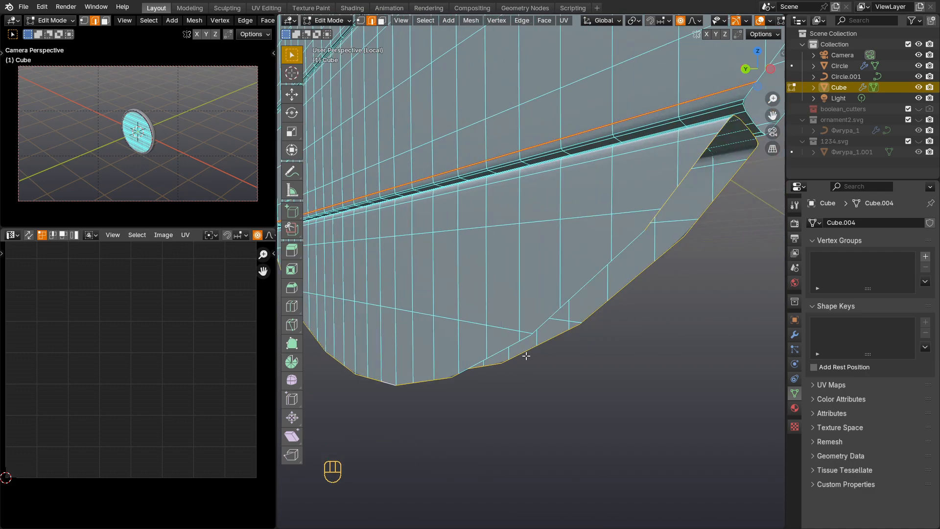
alt+shift+click(500, 351)
middle_drag(575, 303, 603, 331)
alt+shift+click(603, 330)
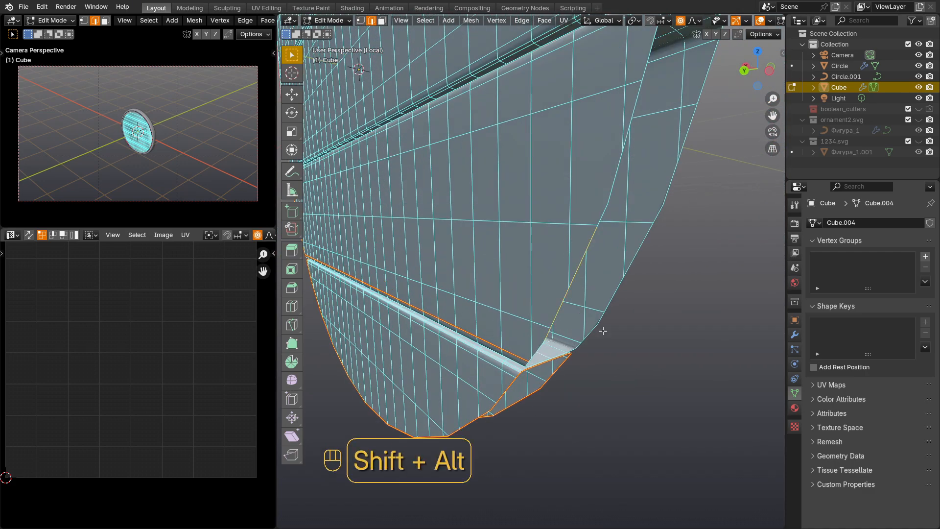
Step: Select the border edges around the fourth and middle planks' ends on the opposite side and mark them as seams
alt+shift+click(691, 124)
alt+shift+click(605, 198)
middle_drag(639, 152, 550, 266)
alt+shift+click(495, 185)
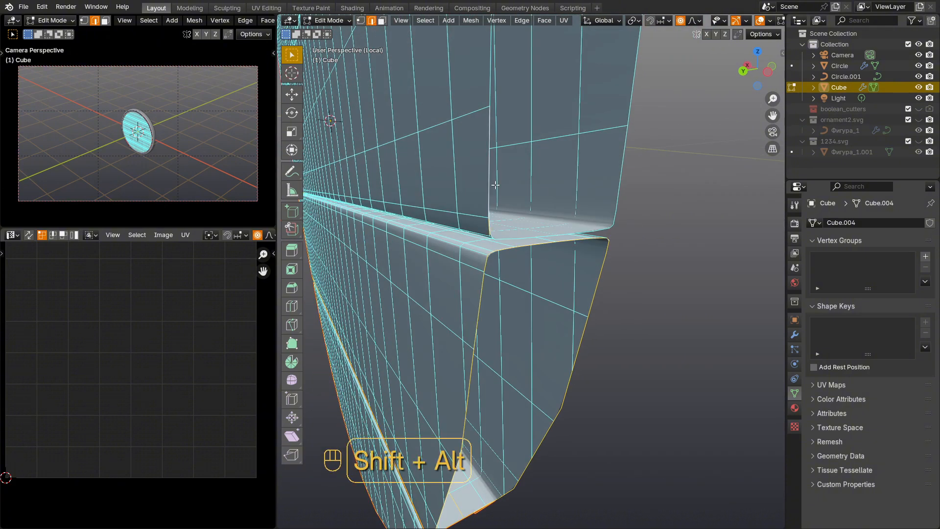
alt+shift+click(566, 233)
shift+middle_drag(637, 82, 608, 193)
alt+shift+click(439, 188)
shift+middle_drag(433, 112, 419, 197)
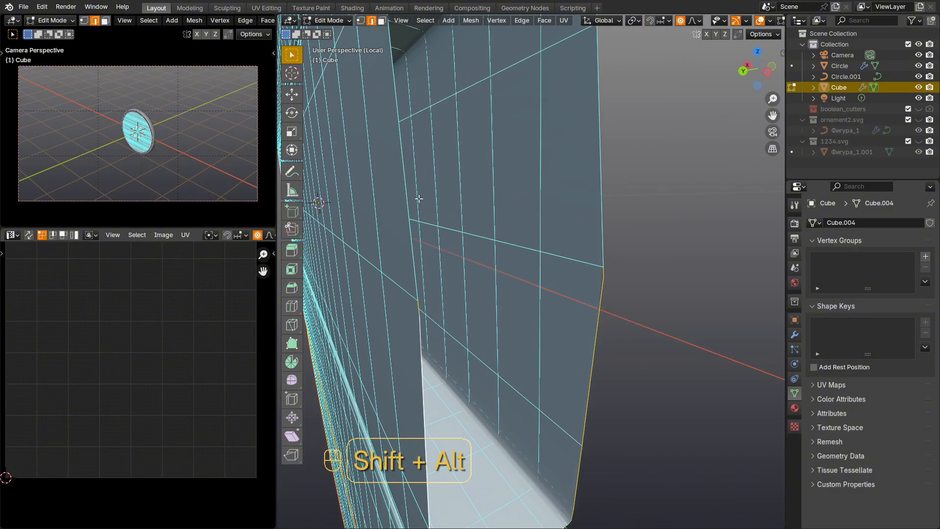
alt+shift+click(420, 197)
shift+middle_drag(423, 115, 430, 199)
alt+shift+click(607, 169)
shift+middle_drag(606, 169, 680, 276)
alt+shift+click(690, 292)
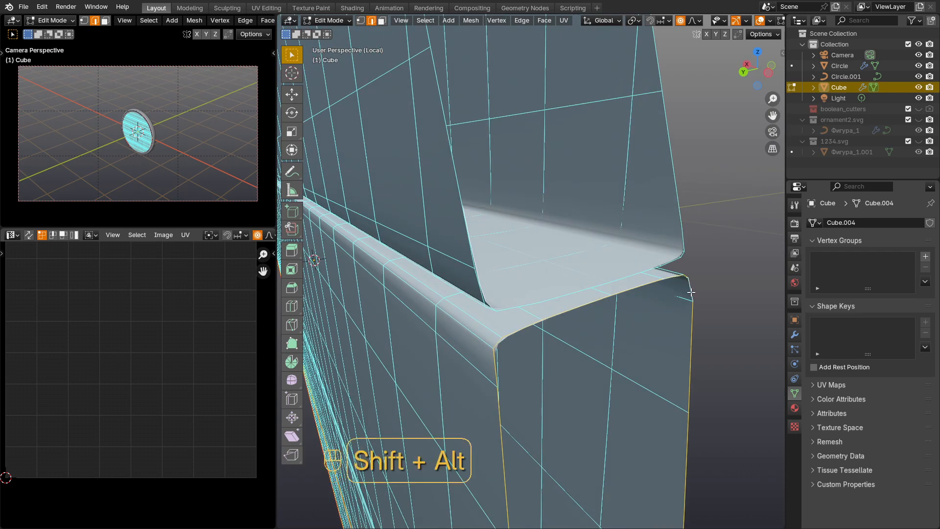
right_click(527, 329)
click(527, 329)
Step: Mark the border edges around the second plank's end on the opposite side as seams
alt+click(501, 269)
shift+middle_drag(511, 102, 520, 255)
scroll(520, 255, down, 4)
shift+middle_drag(564, 188, 573, 248)
alt+shift+click(573, 248)
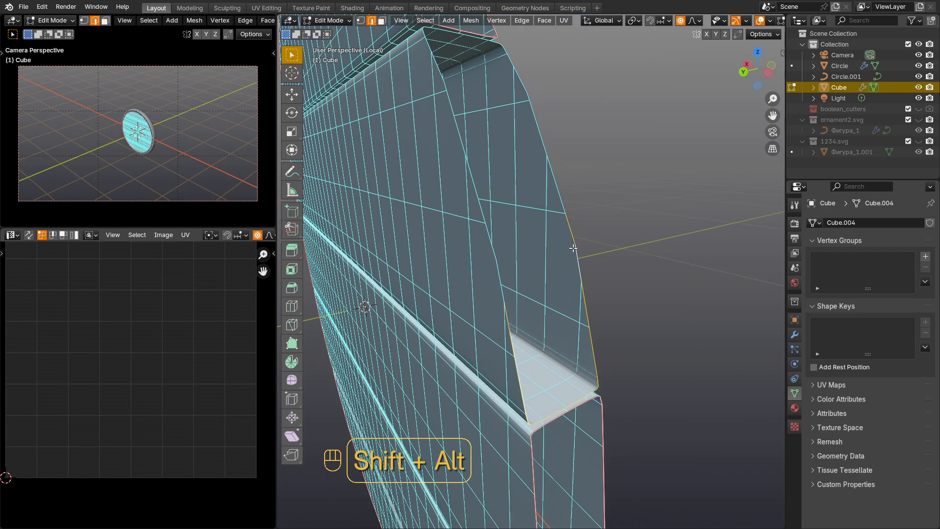
middle_drag(498, 279, 592, 303)
scroll(618, 280, down, 5)
Step: Select the whole plank mesh, unwrap it with the Angle Based method and inspect the resulting UV islands
key(a)
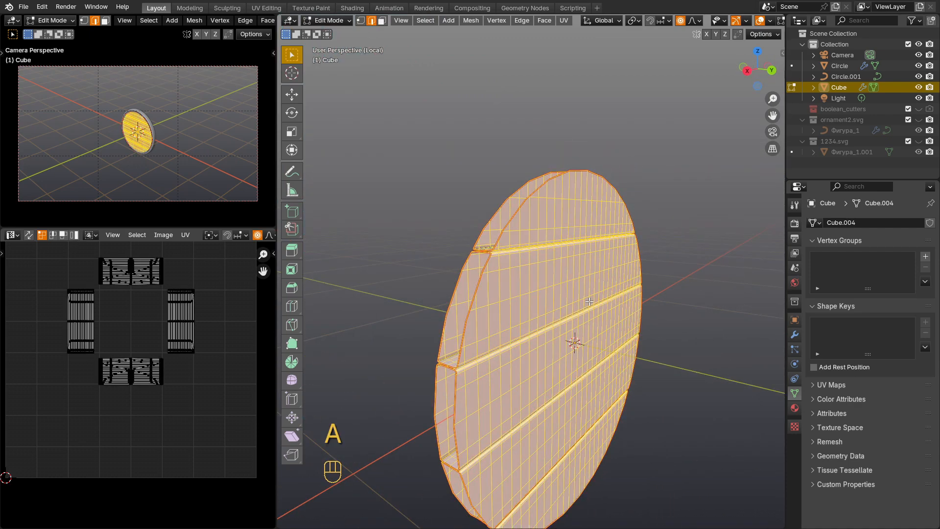
key(u)
click(579, 302)
scroll(154, 413, down, 3)
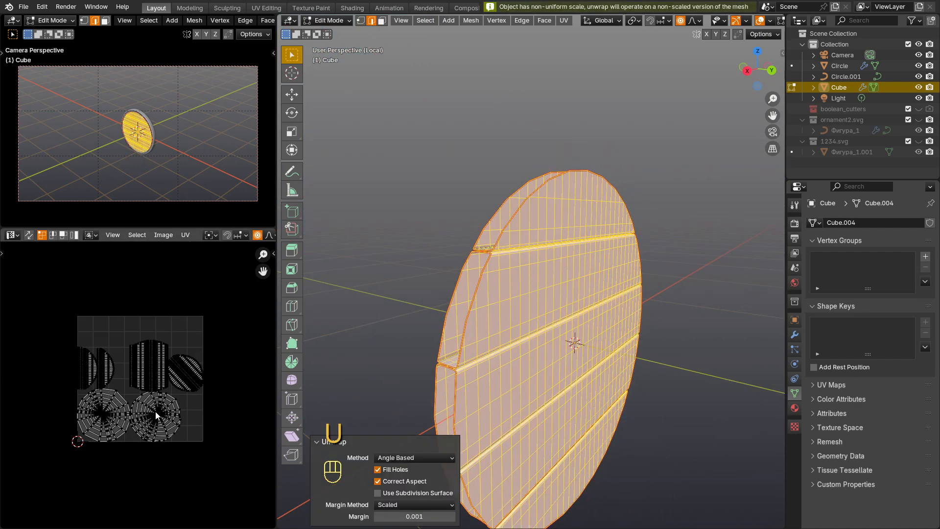
scroll(132, 413, up, 5)
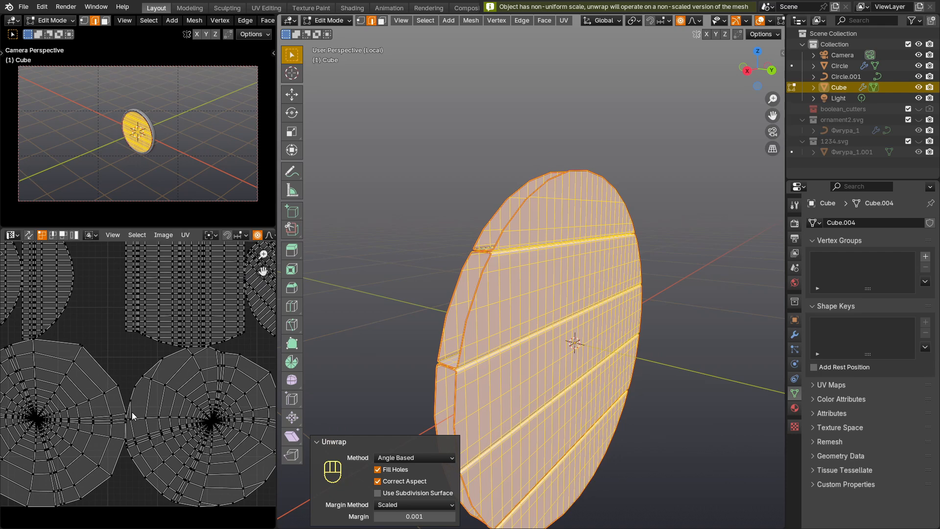
Step: Project the whole plank mesh's UVs from the front orthographic view with Project from View
key(KP_1)
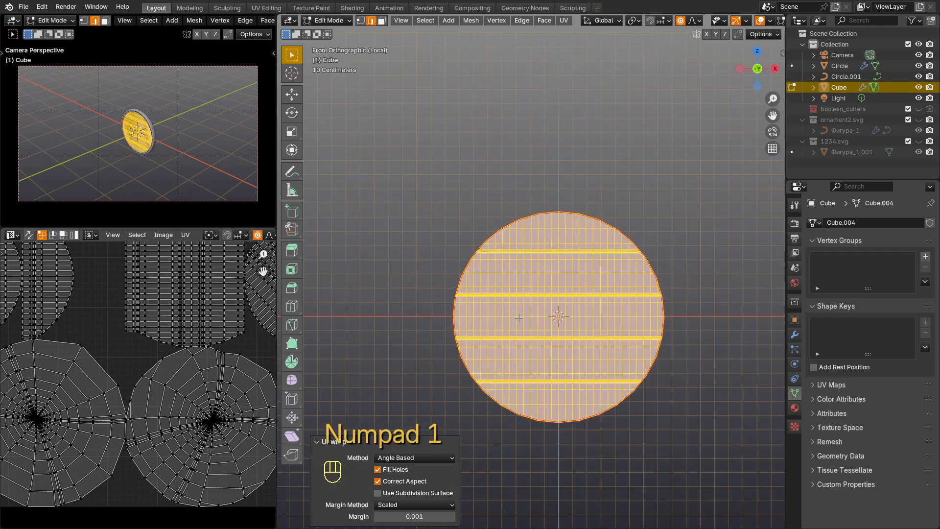
key(u)
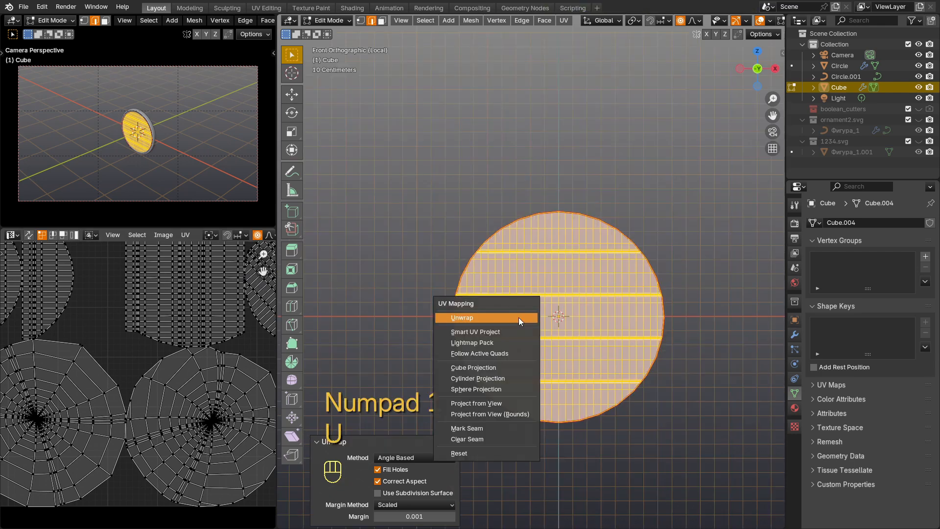
click(499, 404)
scroll(163, 344, down, 2)
shift+scroll(196, 345, right, 3)
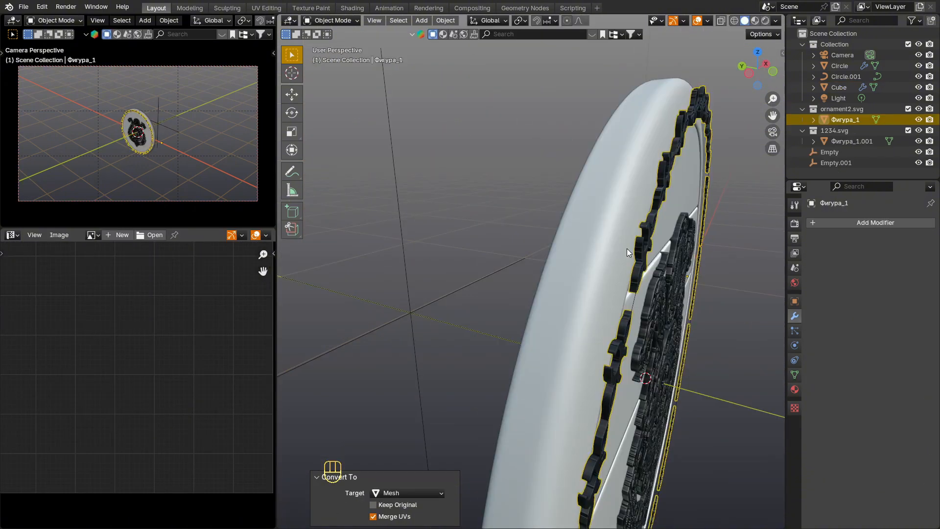
Step: Isolate the rim ornament mesh in the right side view and open it for edge editing with X-ray display
key(KP_3)
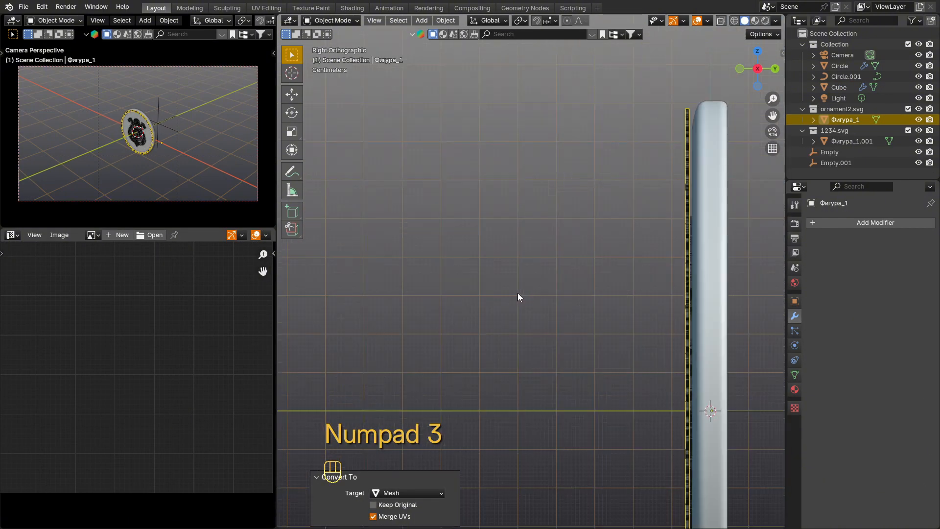
scroll(661, 291, down, 3)
shift+middle_drag(664, 290, 628, 269)
scroll(648, 260, up, 6)
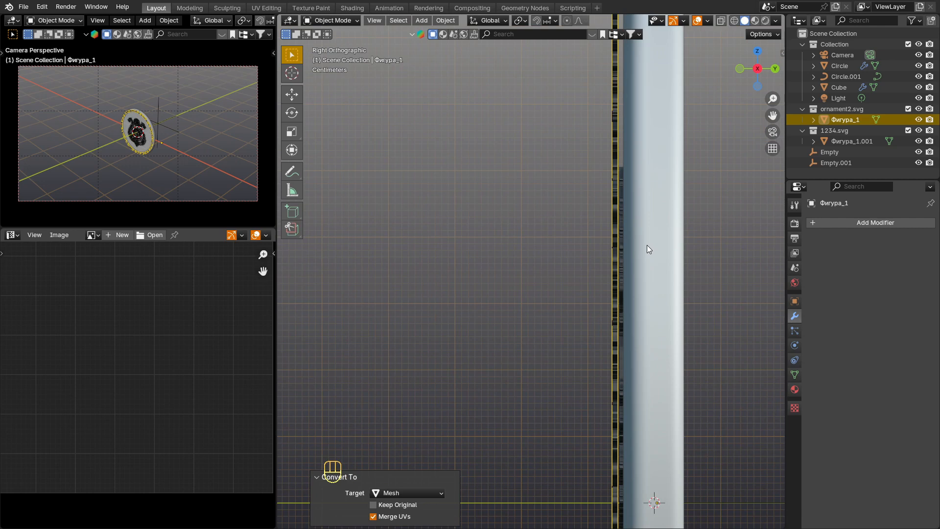
key(KP_Divide)
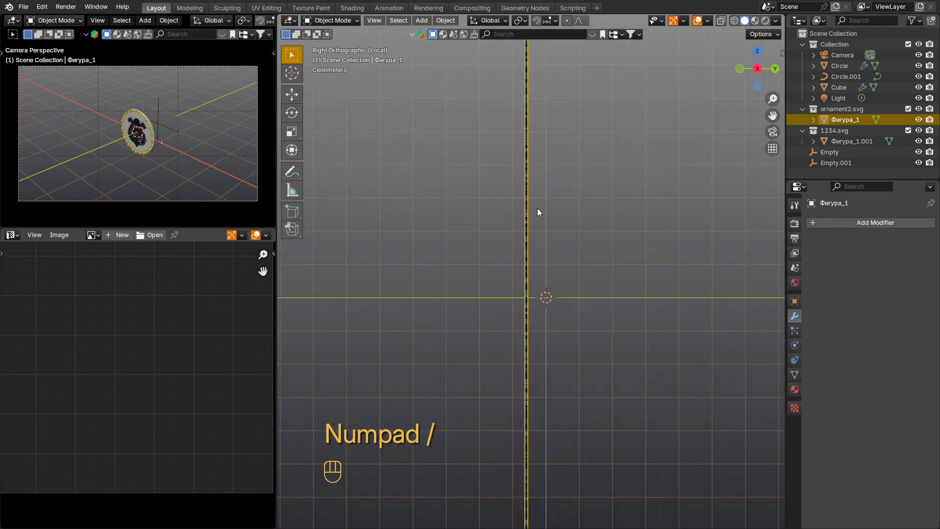
key(Tab)
key(alt+z)
key(2)
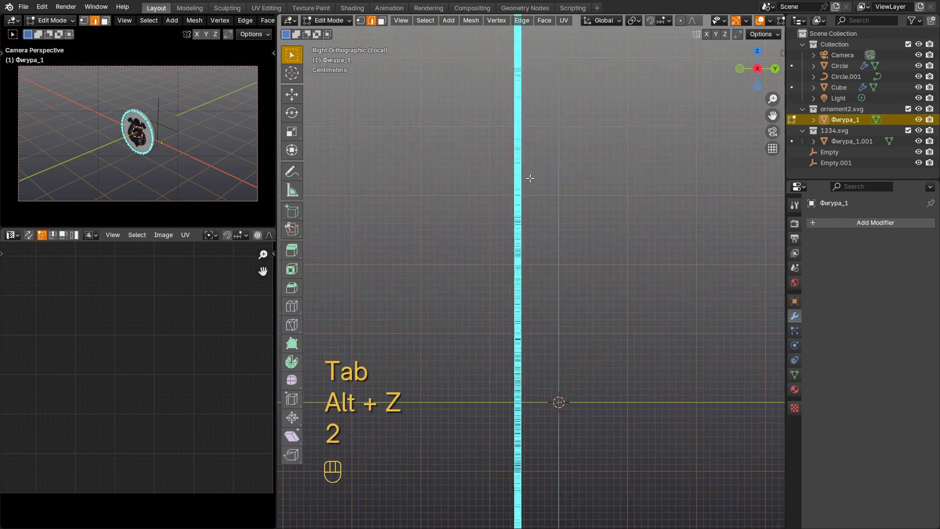
Step: Box-select the edges along the back side of the whole ornament ring and mark them as seams
shift+middle_drag(527, 177, 528, 325)
drag(568, 123, 509, 502)
shift+middle_drag(541, 461, 543, 196)
key(alt+z)
key(alt+z)
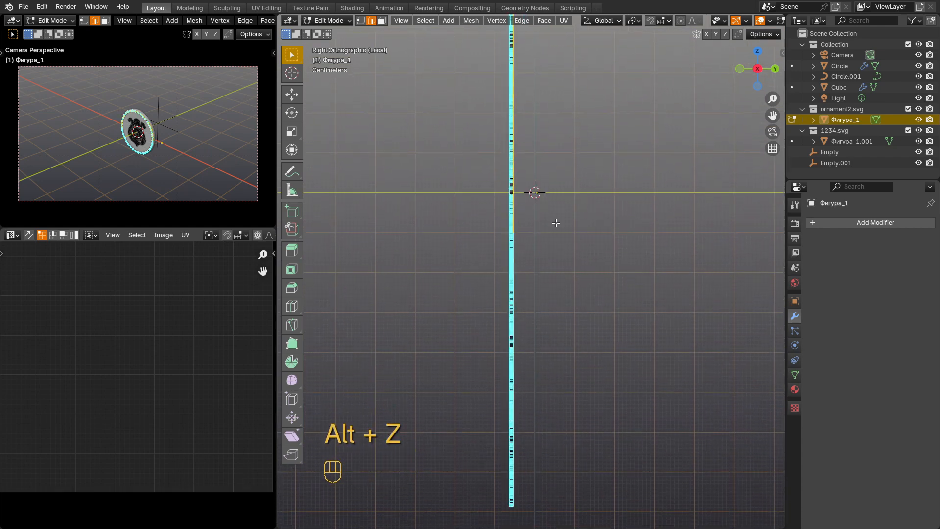
shift+drag(561, 194, 512, 522)
middle_drag(530, 325, 497, 243)
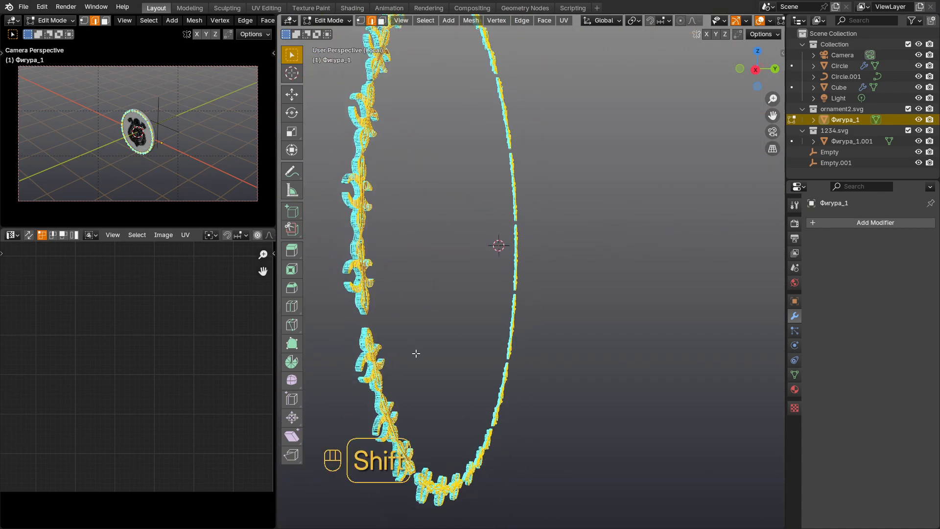
right_click(402, 215)
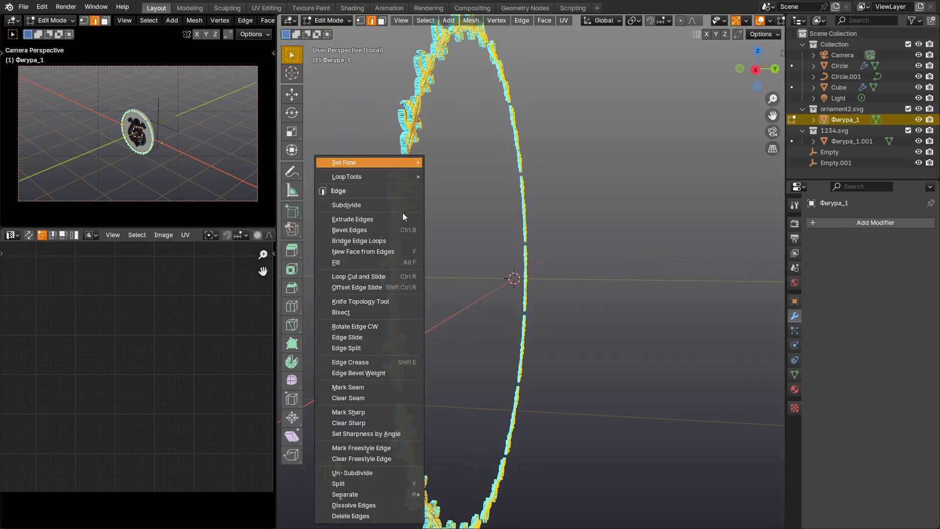
click(390, 387)
Step: Select the entire ornament mesh, project its UVs from the front view and return to Object Mode with X-ray off
middle_drag(469, 288, 635, 285)
key(a)
key(KP_1)
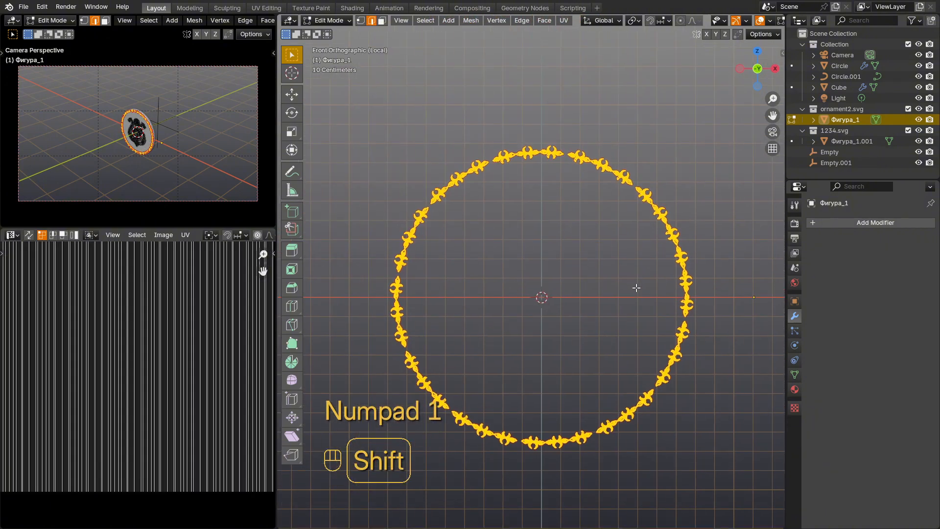
key(u)
click(553, 361)
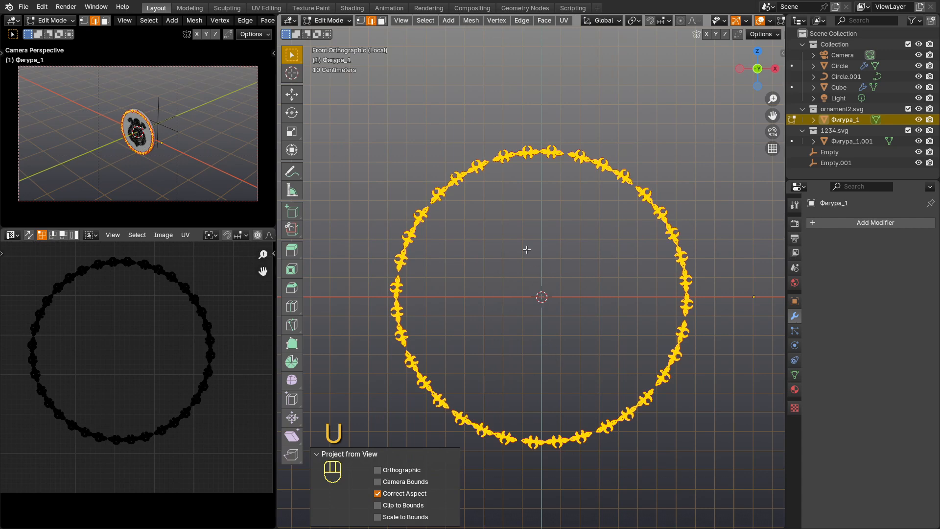
mouse_move(526, 249)
middle_down()
mouse_move(582, 283)
mouse_move(515, 258)
middle_up()
key(Tab)
key(alt+z)
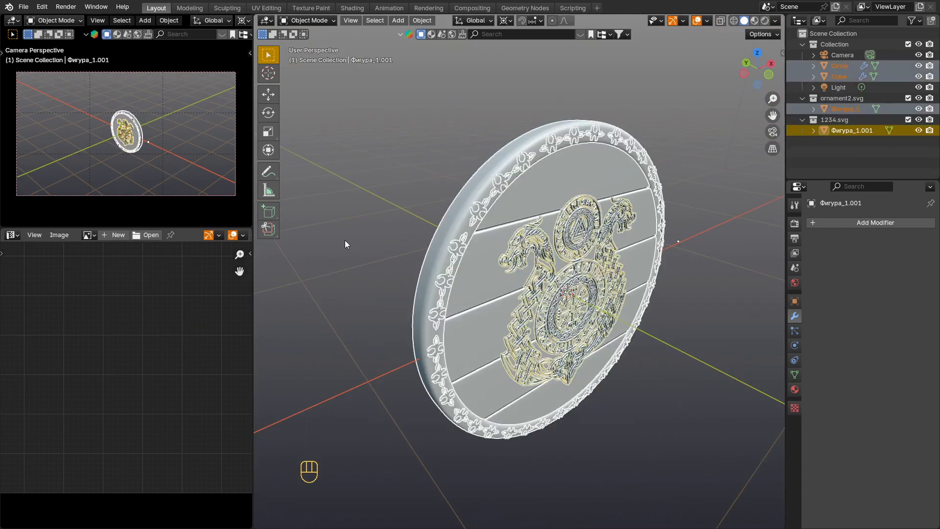
Step: Apply rotation and scale to all shield parts, and hide the dragon emblem and the rim ornament
key(ctrl+a)
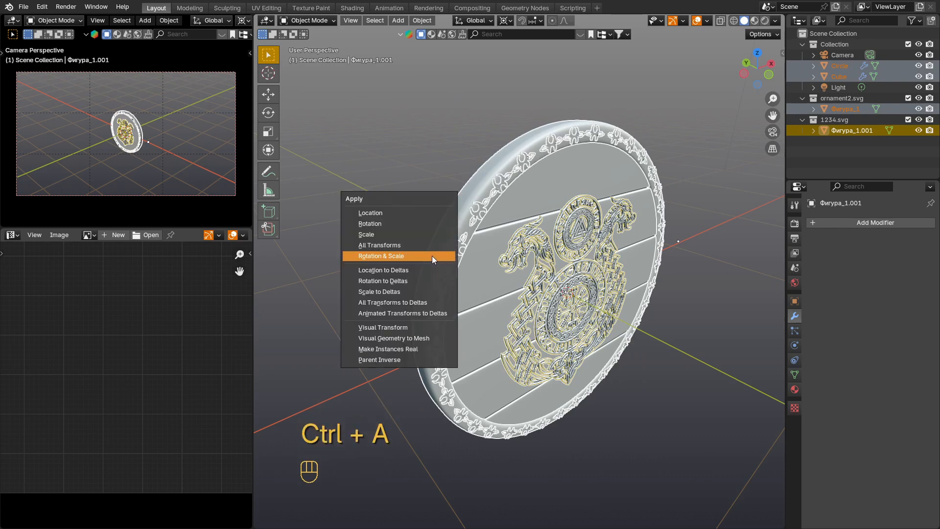
click(418, 254)
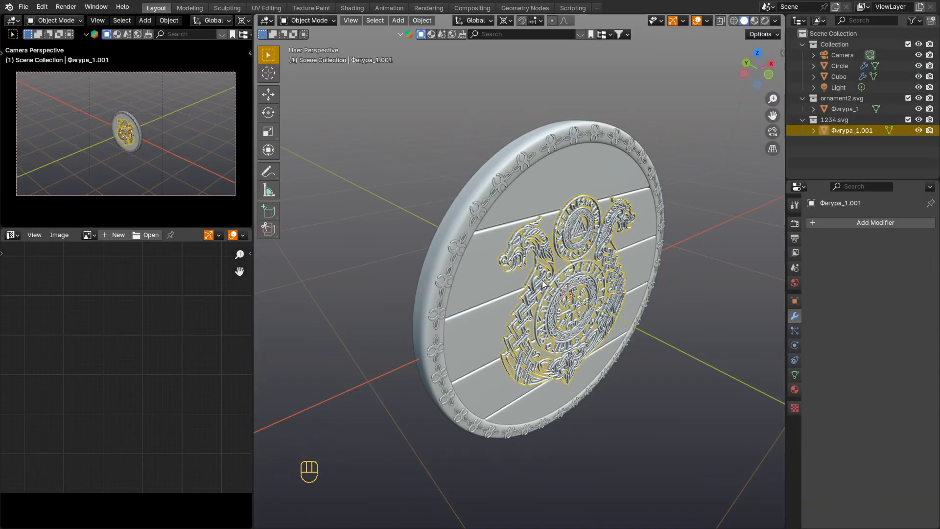
key(h)
click(459, 251)
key(h)
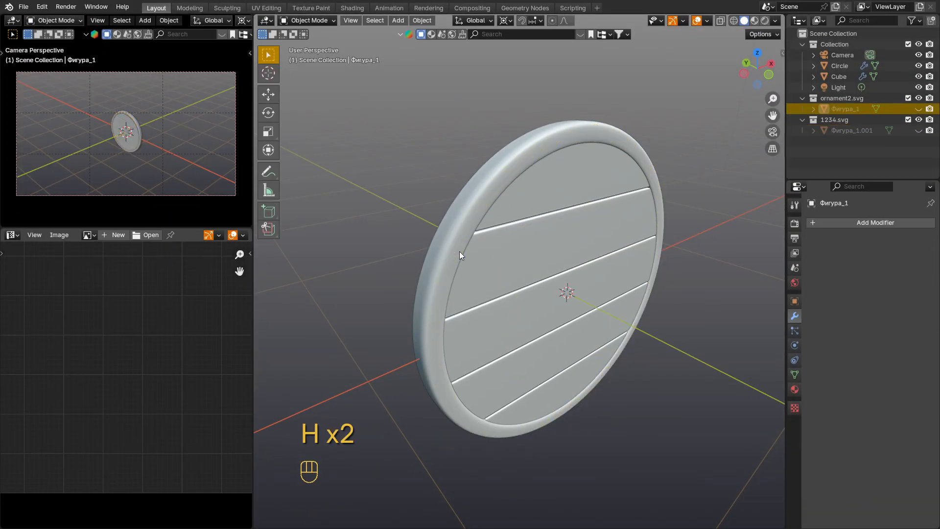
Step: Apply rotation and scale to the plank disc
click(492, 278)
middle_drag(491, 269, 529, 269)
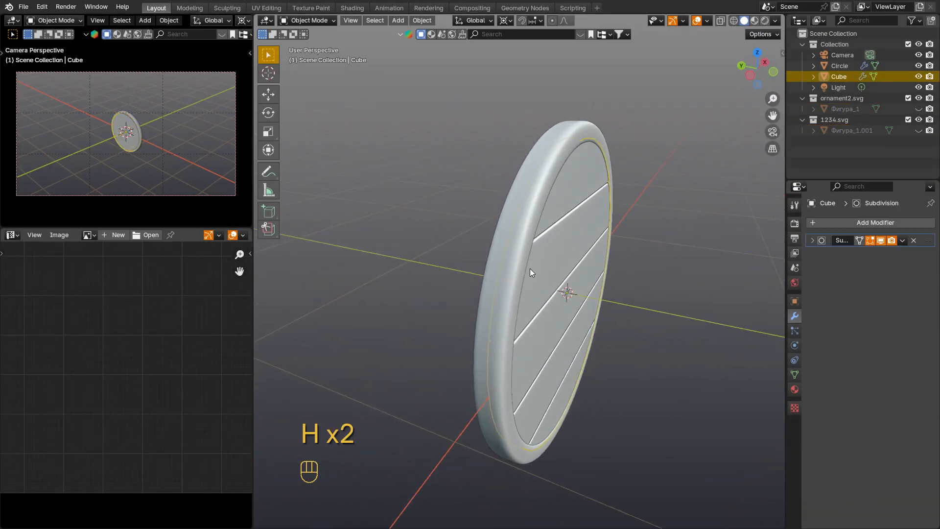
key(ctrl+a)
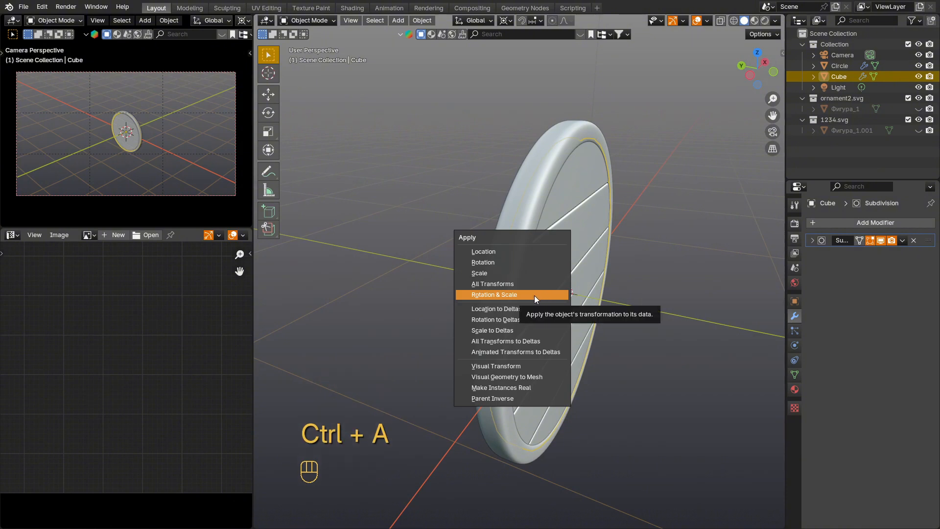
click(533, 295)
Step: Add a Plain Axes empty at the shield's centre and move it about 0.59 m along Y behind the shield
key(shift+a)
mouse_move(532, 295)
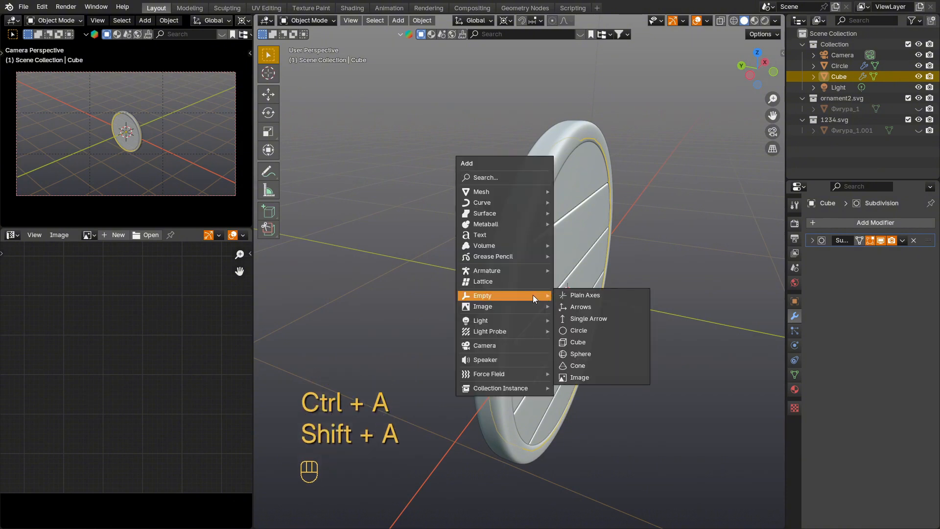
click(594, 294)
key(g)
key(y)
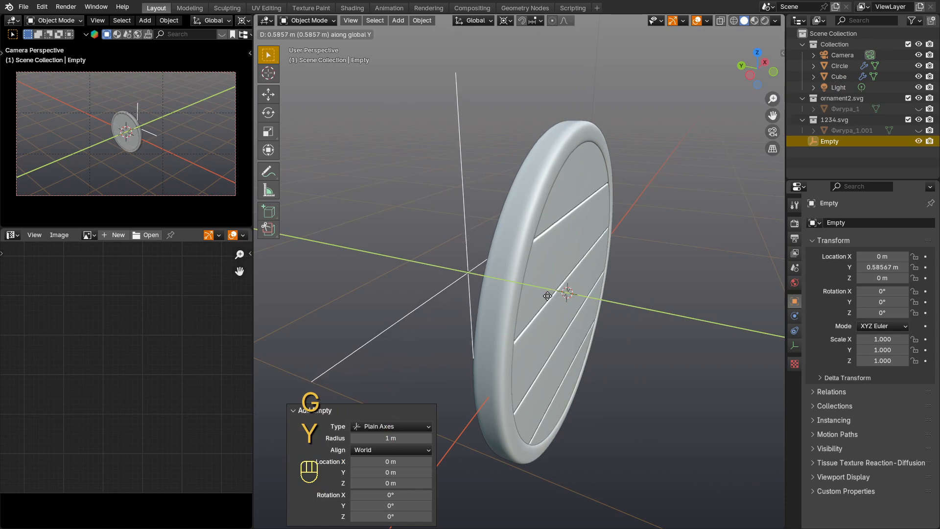
click(545, 299)
Step: Add a Cast modifier to the plank disc with only the Y axis enabled and the empty as its control object
click(560, 252)
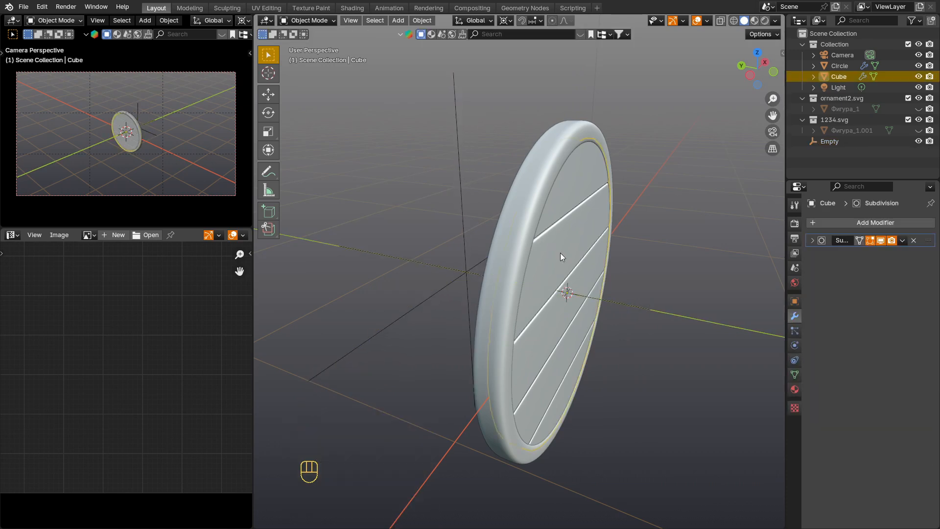
click(844, 221)
mouse_move(835, 220)
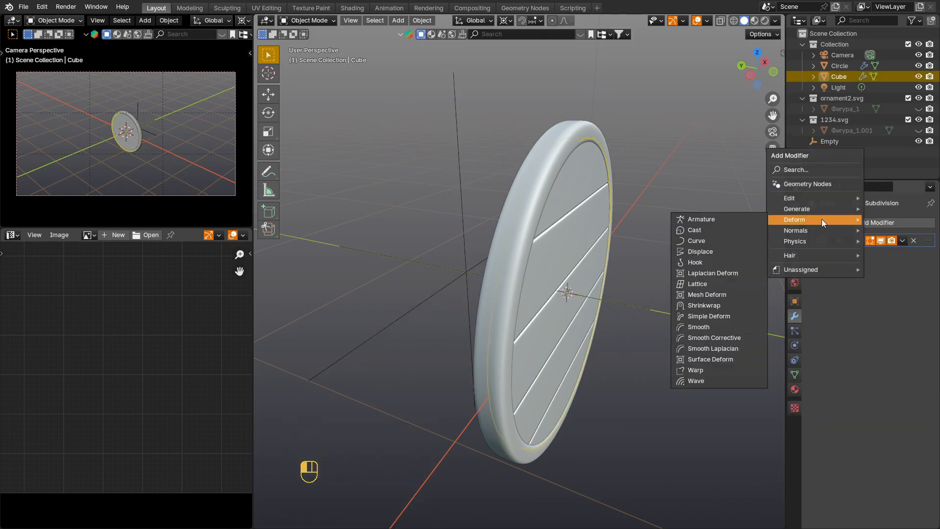
click(728, 229)
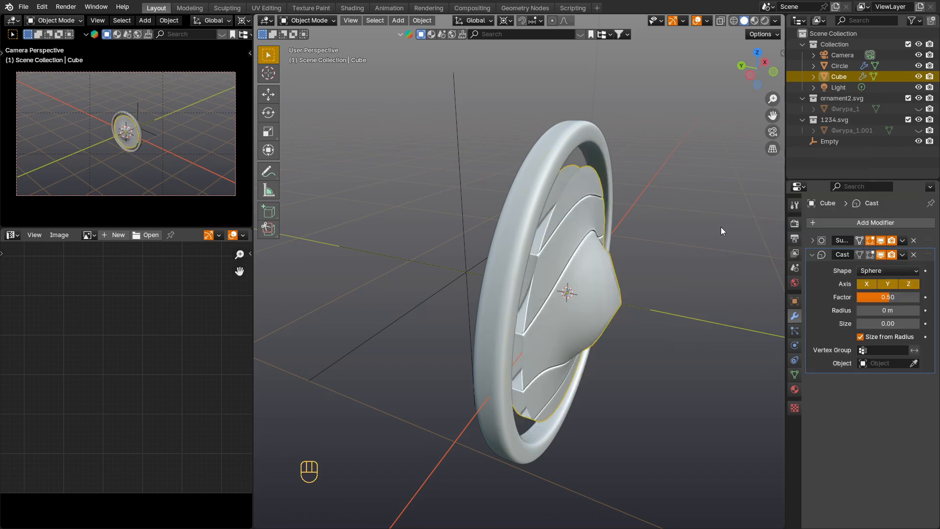
click(860, 285)
click(907, 284)
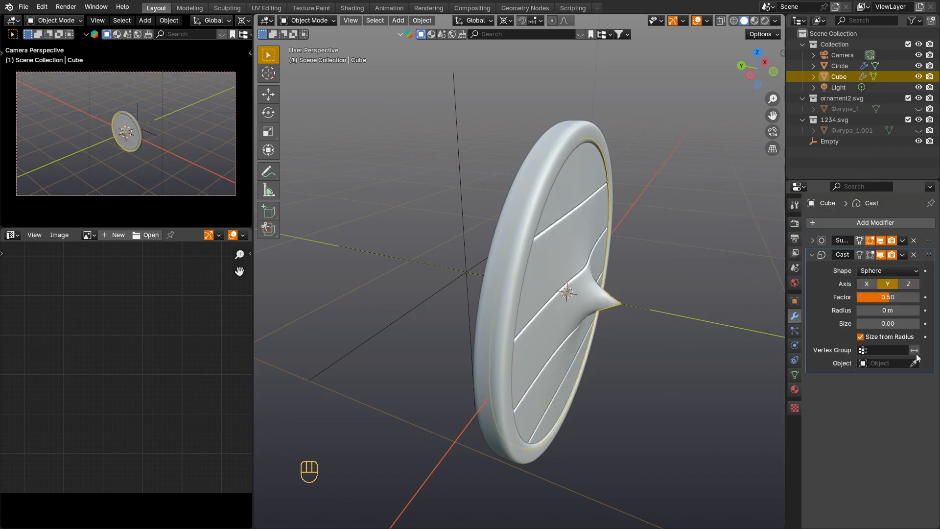
click(460, 164)
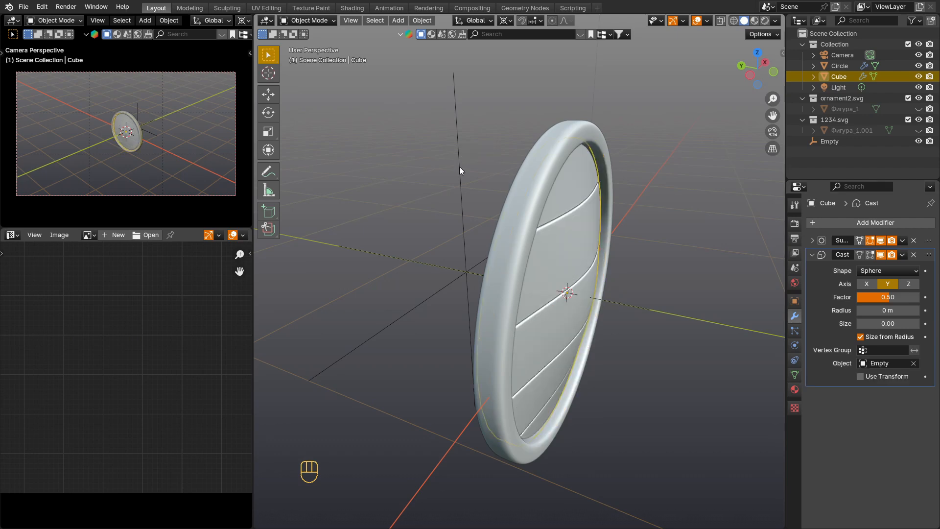
scroll(548, 250, up, 1)
middle_drag(547, 246, 542, 226)
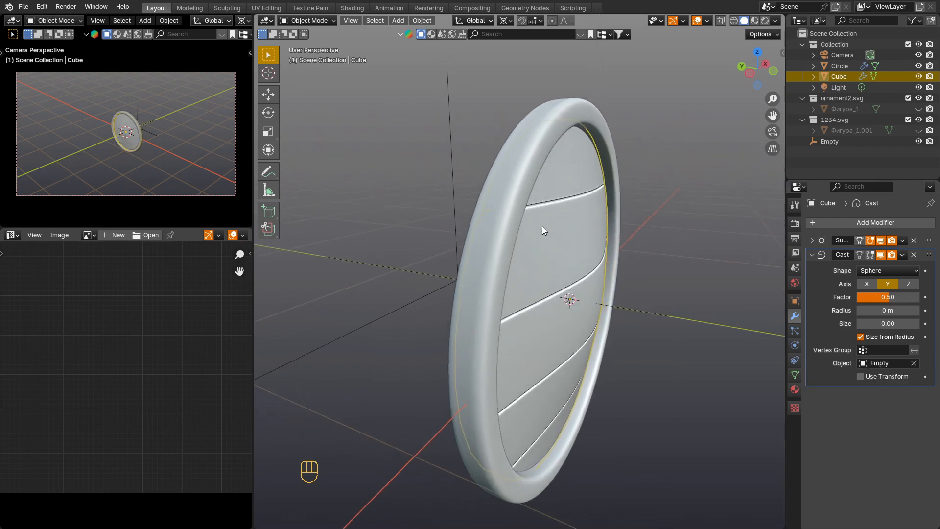
Step: Add a Cast modifier to the rim with only the Y axis enabled and the empty as its control object
scroll(513, 192, up, 1)
click(505, 183)
click(876, 222)
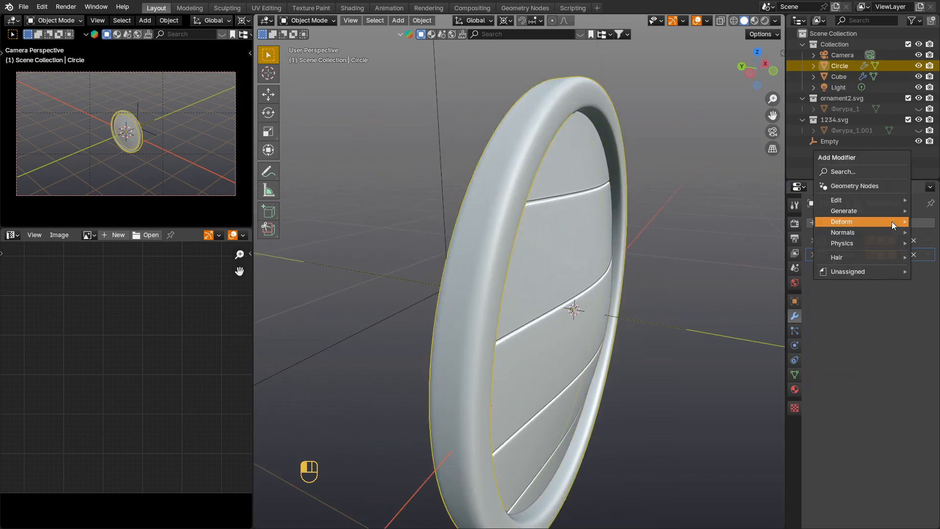
mouse_move(881, 224)
click(778, 233)
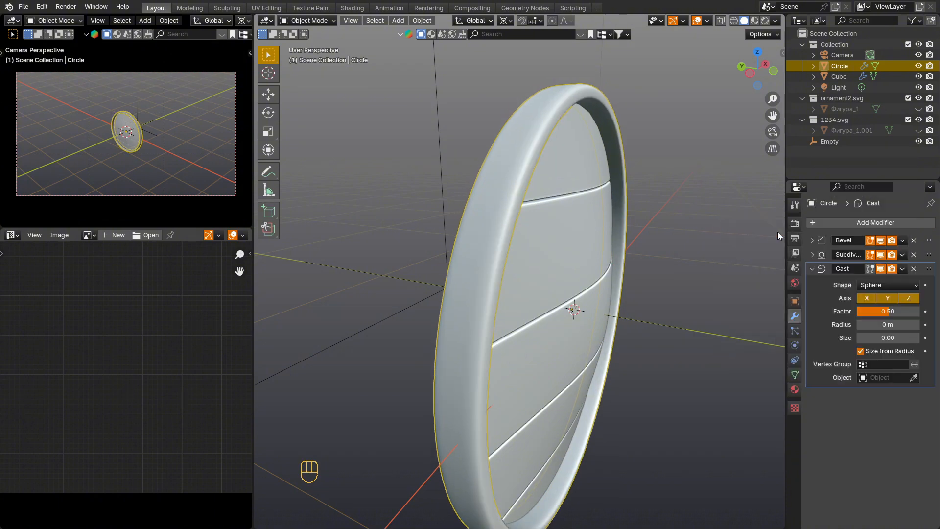
click(908, 298)
click(865, 298)
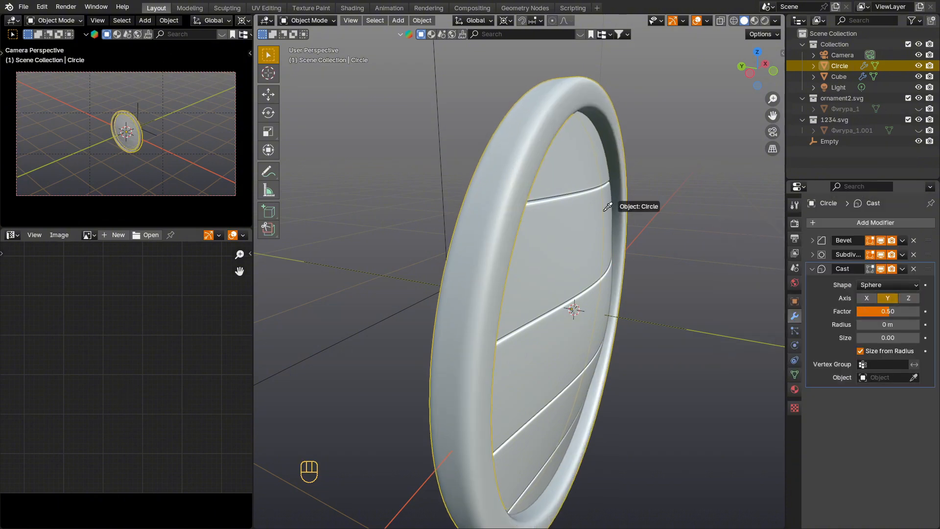
click(442, 134)
middle_drag(441, 135, 514, 184)
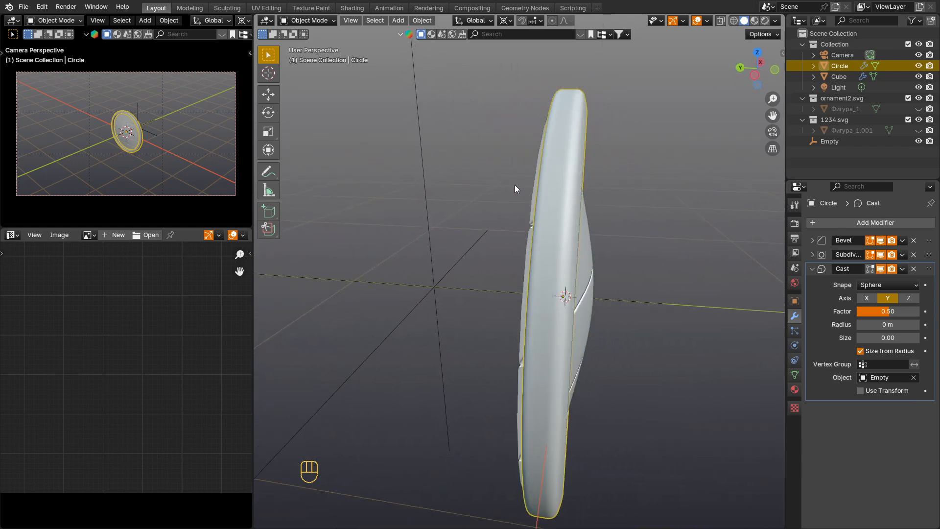
Step: Move the rim about 0.045 m along Y to fit the curved planks, and scale the plank disc by 1.009
key(g)
key(y)
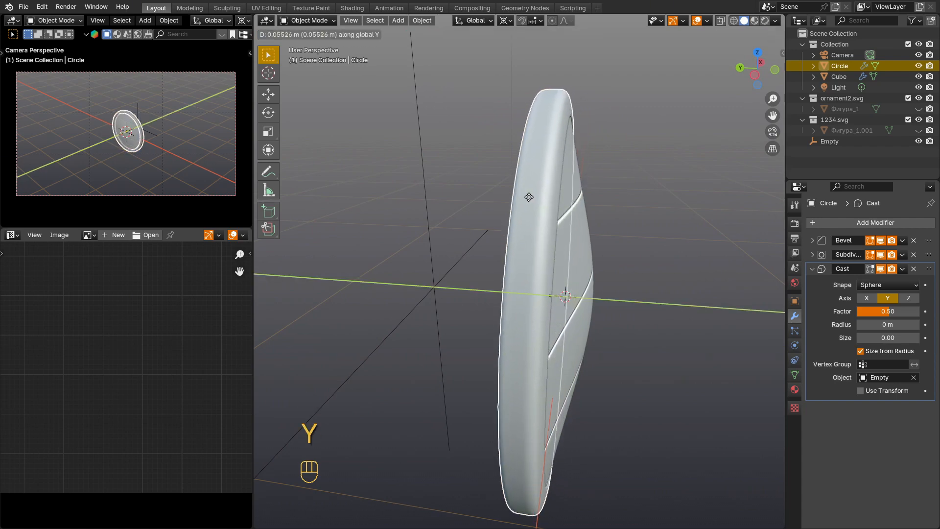
click(531, 197)
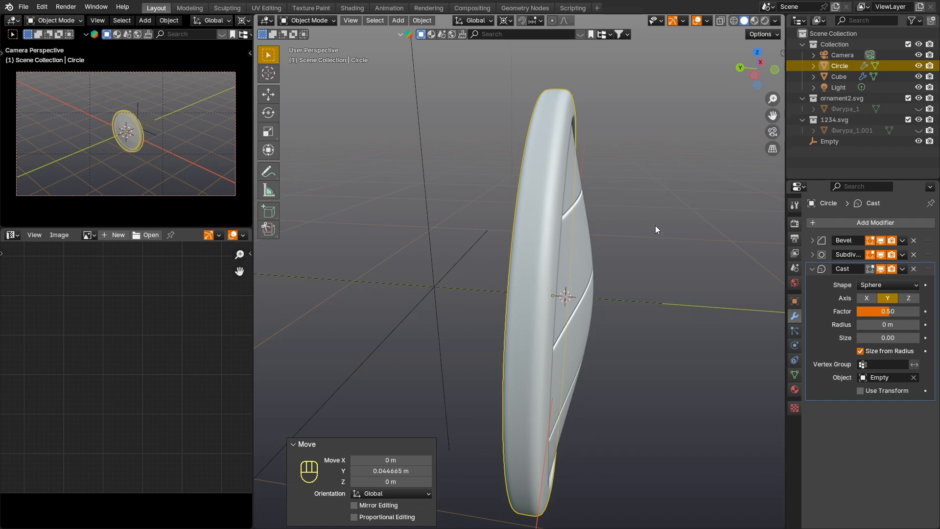
middle_drag(655, 226, 620, 213)
middle_drag(584, 237, 616, 259)
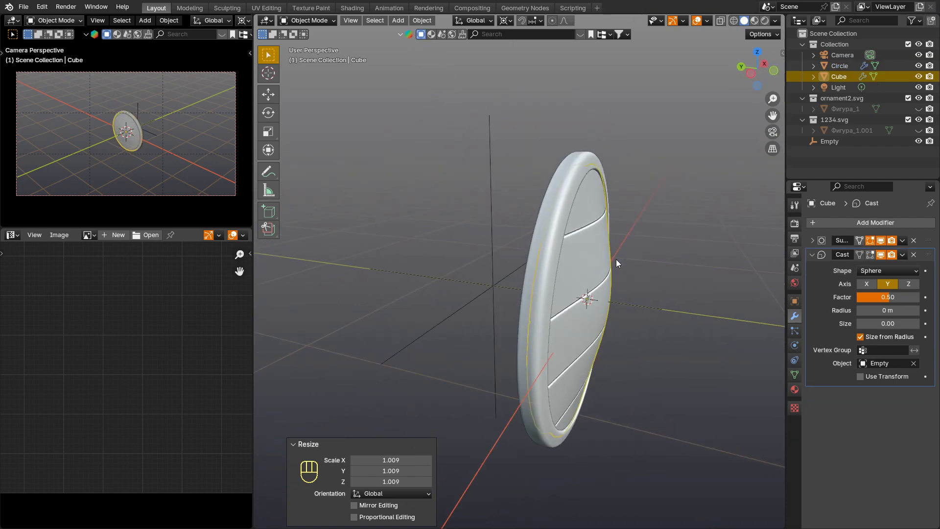
Step: Unhide the ornaments and add a Cast modifier to the rim ornament with only the Y axis enabled and the empty as its control object
key(alt+h)
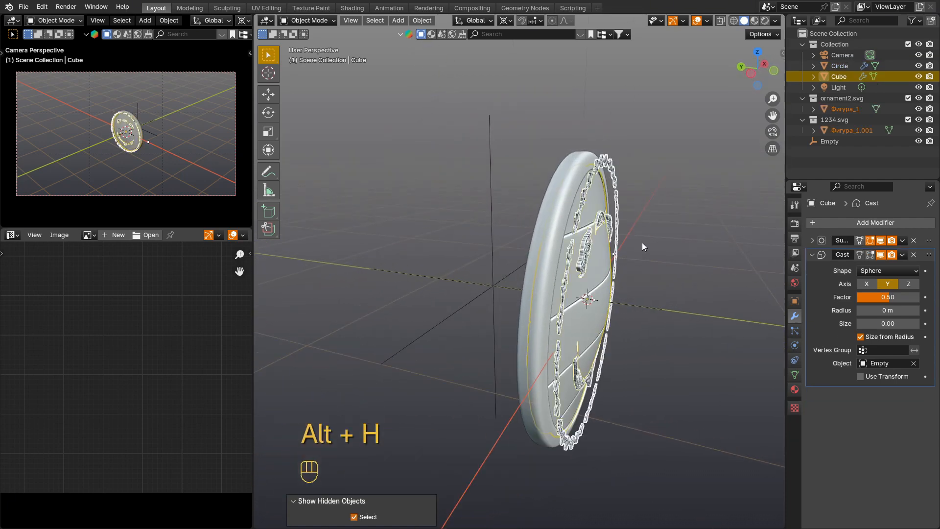
click(601, 222)
click(592, 178)
scroll(592, 176, up, 1)
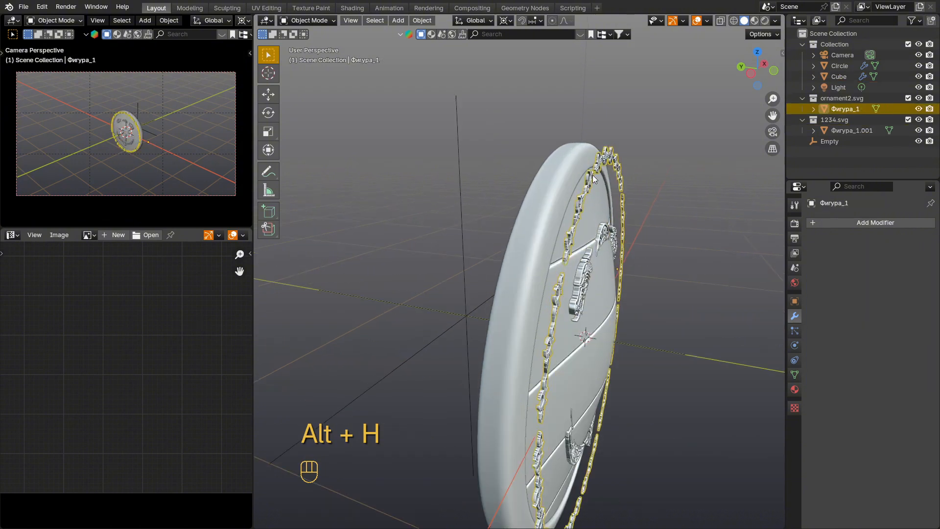
click(859, 225)
mouse_move(856, 225)
click(741, 237)
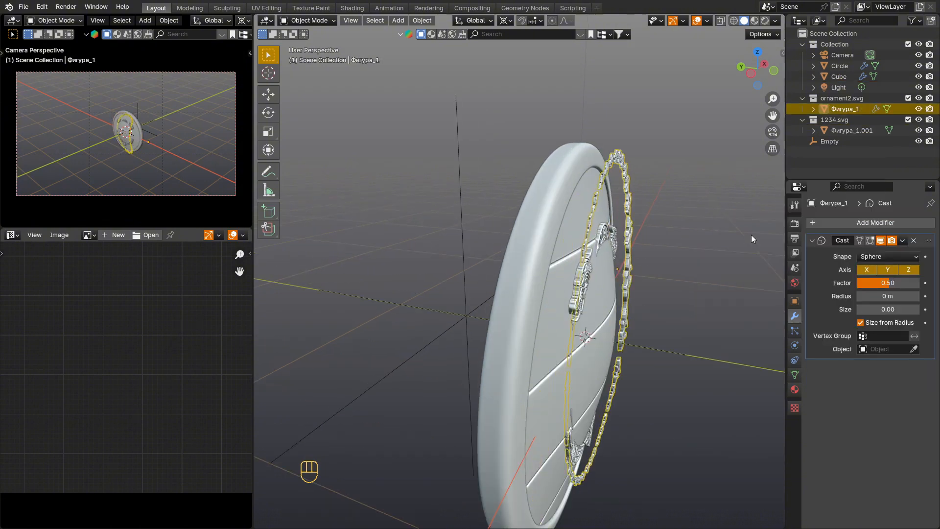
click(908, 269)
click(866, 270)
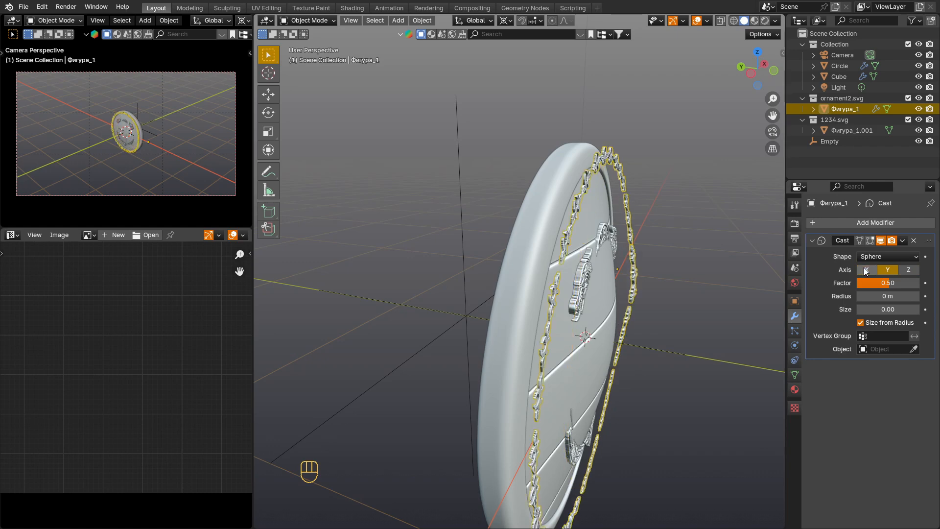
click(462, 179)
Step: Move the rim ornament about 0.053 m along Y so it sits on the curved rim
scroll(576, 277, up, 1)
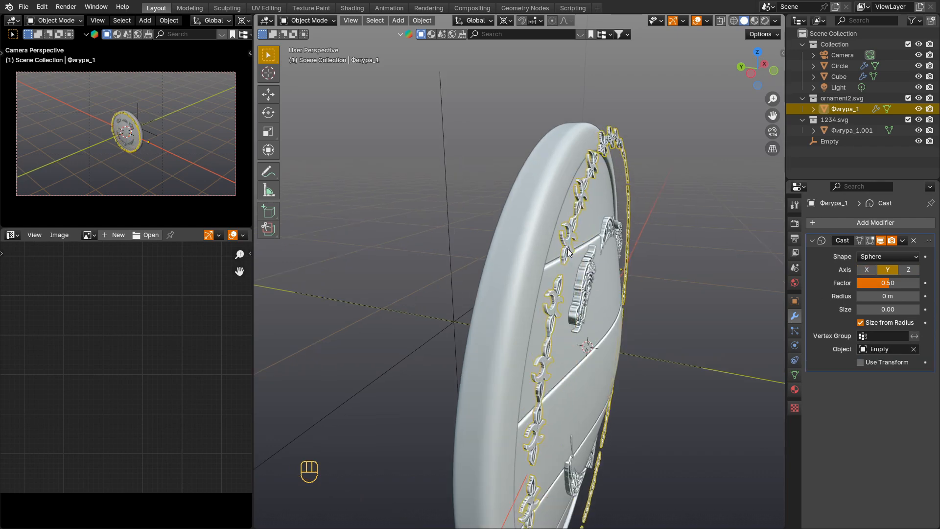
key(g)
key(y)
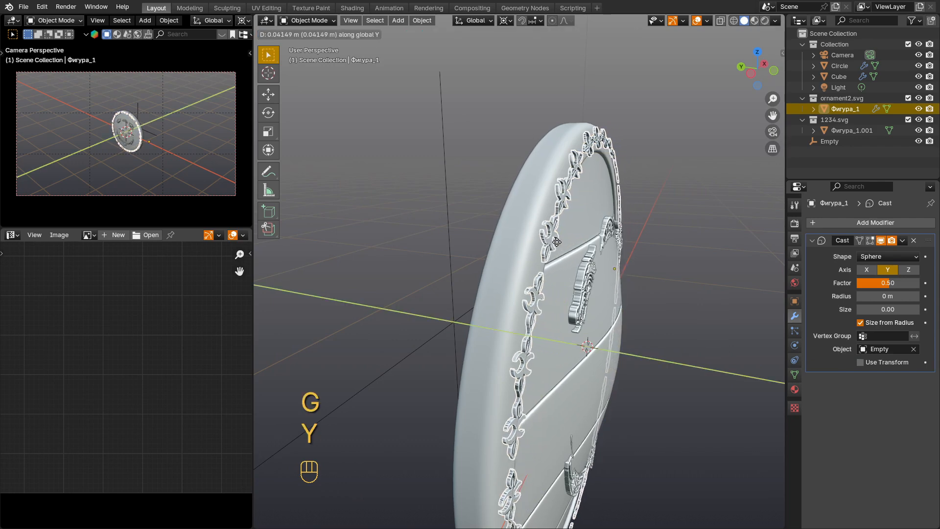
click(556, 210)
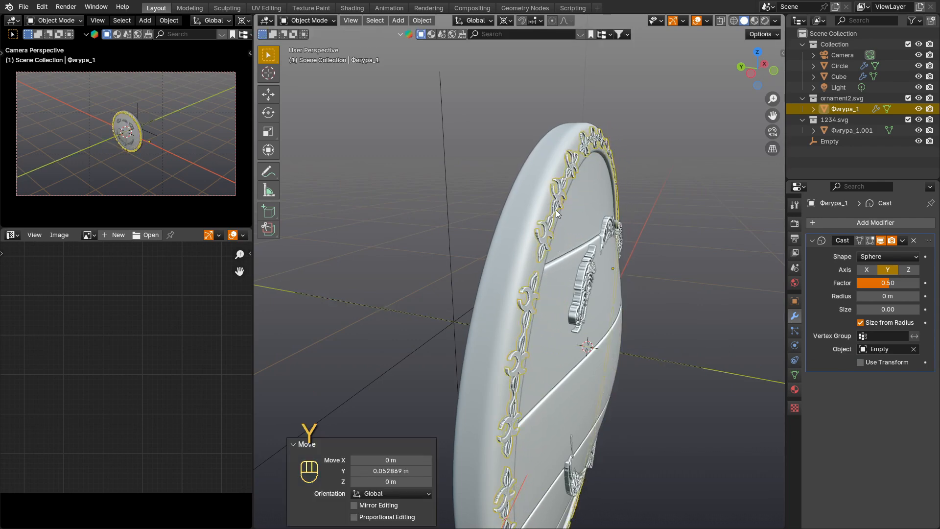
scroll(554, 207, up, 2)
scroll(543, 235, up, 4)
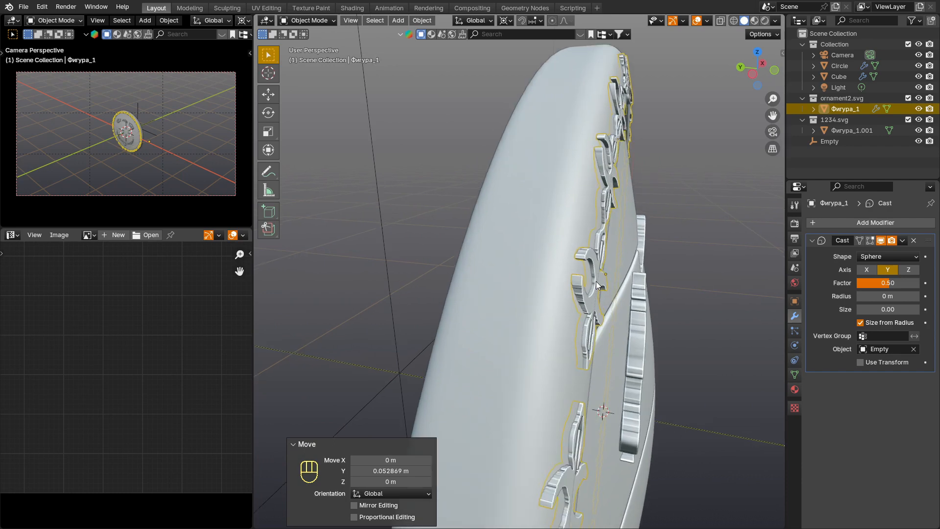
middle_drag(609, 289, 591, 290)
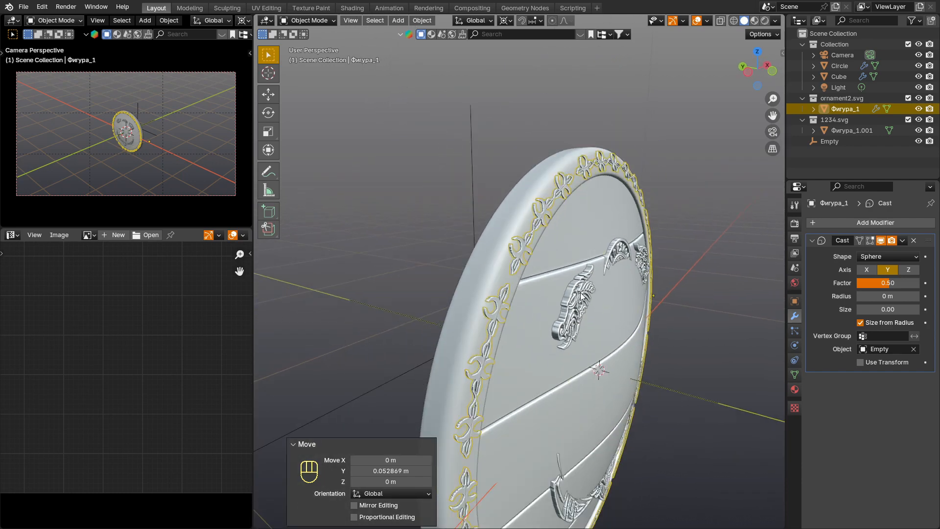
Step: Add a Cast modifier to the dragon emblem with only the Y axis enabled and the empty as its control object
click(581, 295)
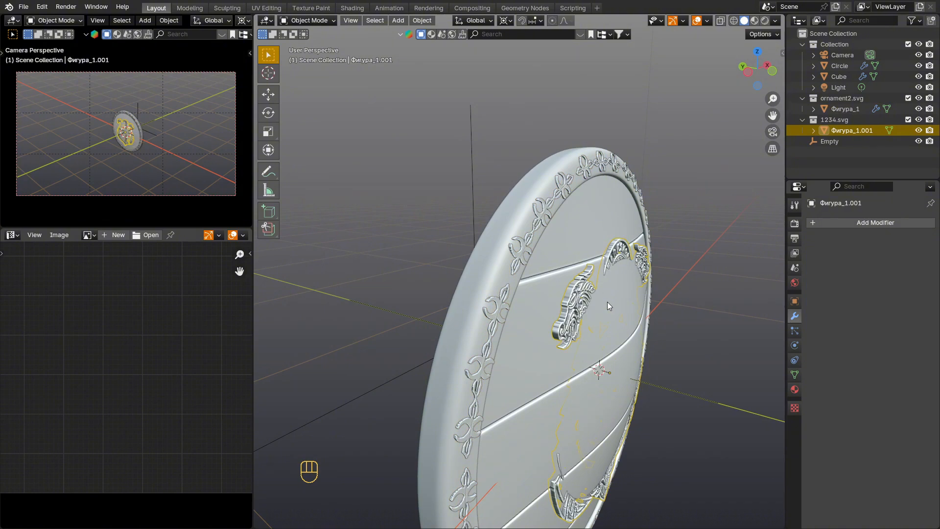
scroll(607, 302, down, 2)
shift+middle_drag(650, 318, 636, 314)
click(853, 222)
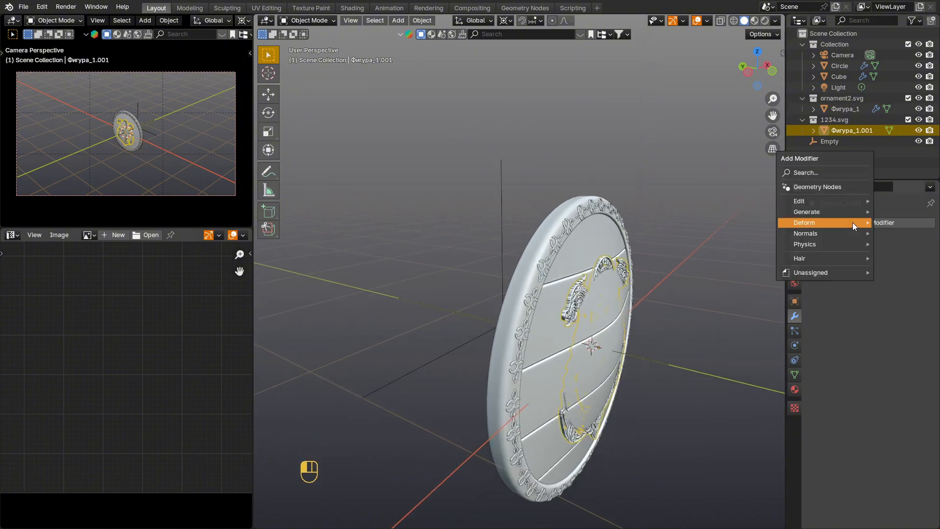
mouse_move(852, 222)
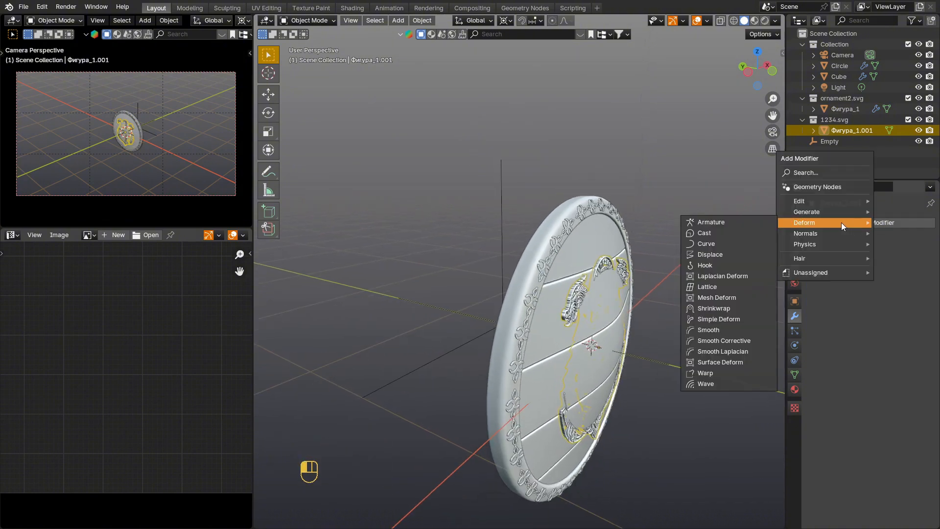
click(720, 235)
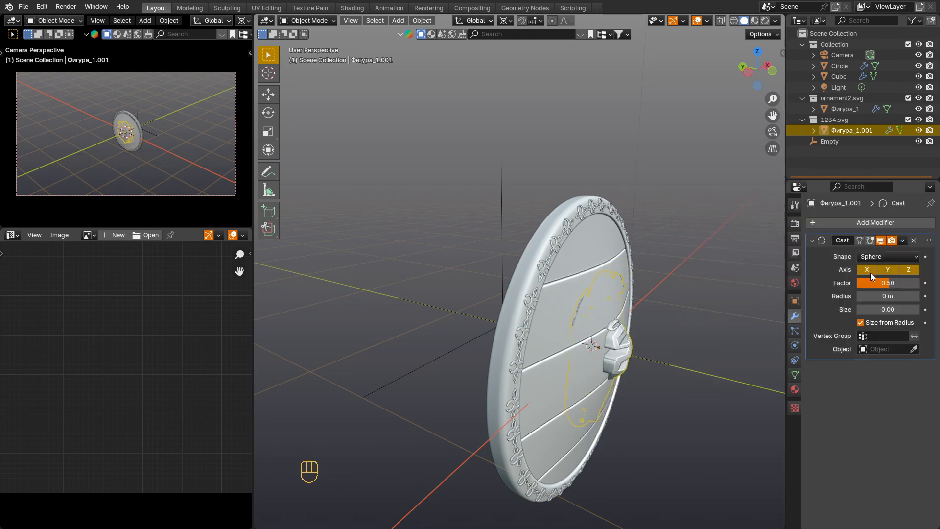
click(870, 272)
click(905, 271)
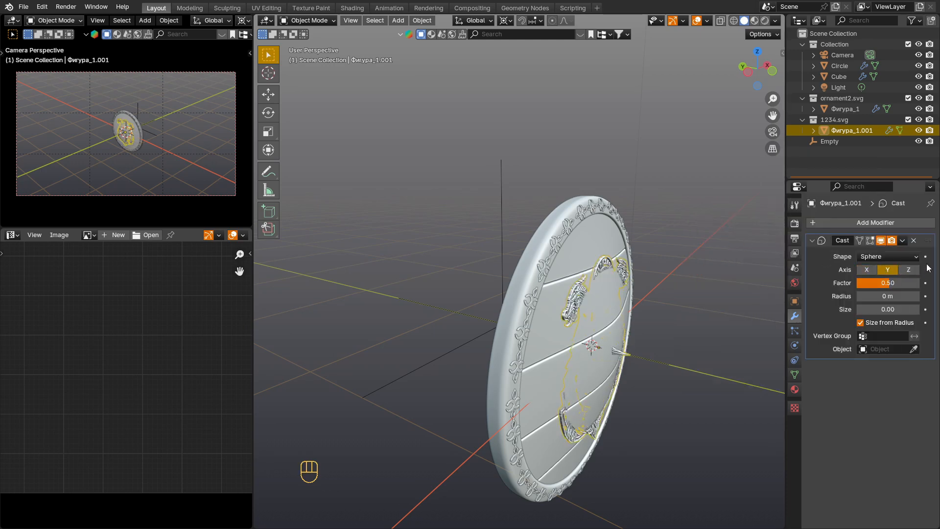
click(913, 349)
click(500, 188)
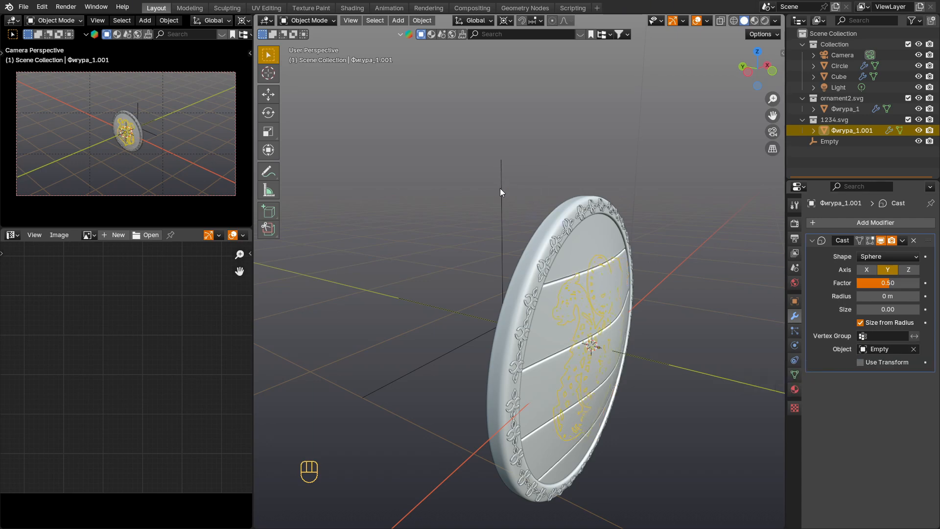
Step: Move the dragon emblem about -0.043 m along Y to bring it out in front of the planks
scroll(624, 295, up, 2)
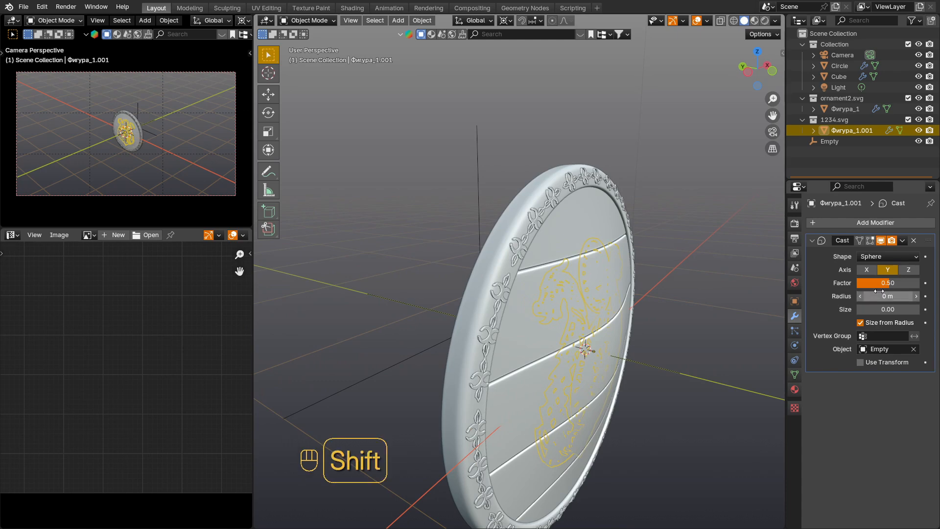
key(g)
key(y)
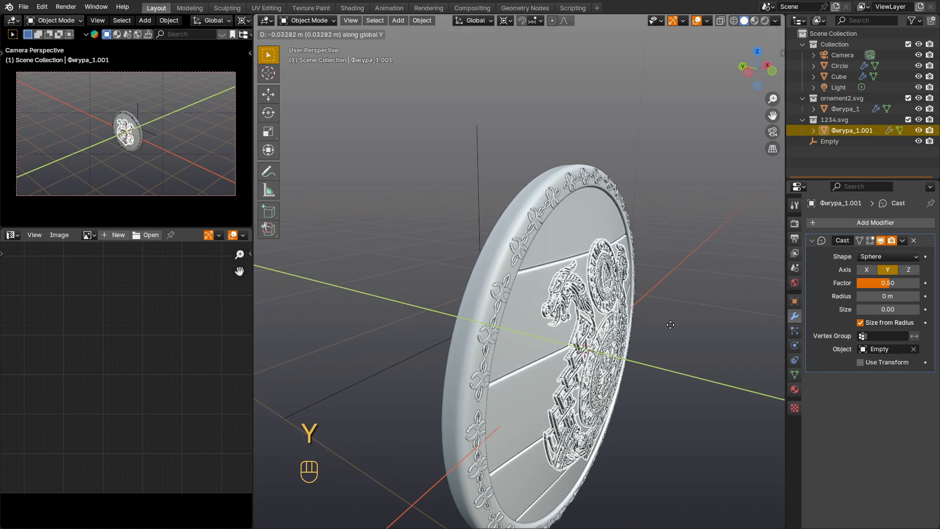
click(649, 379)
Step: Set the dragon emblem's Cast factor to 0.58 and move the emblem about -0.0025 m along Y to follow the planks' curve
scroll(582, 338, up, 2)
middle_drag(578, 327, 604, 319)
key(shift)
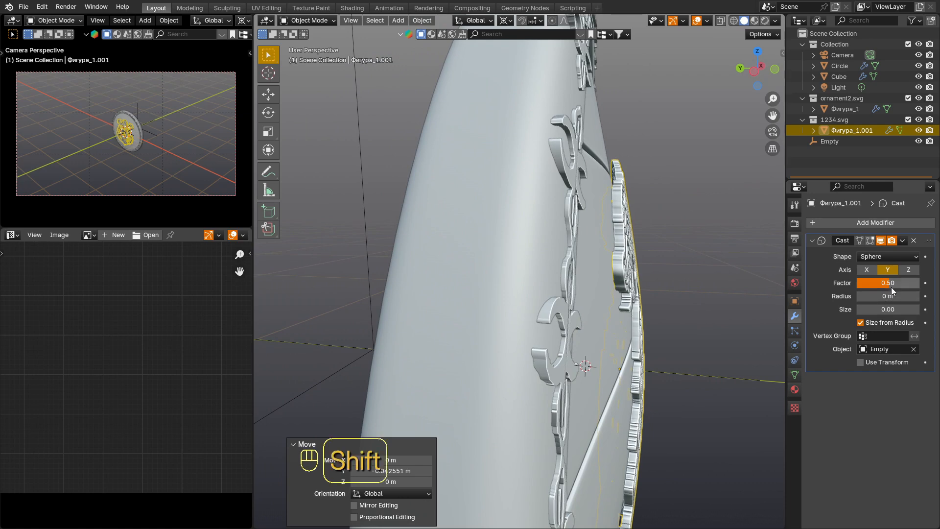
shift+drag(887, 283, 929, 283)
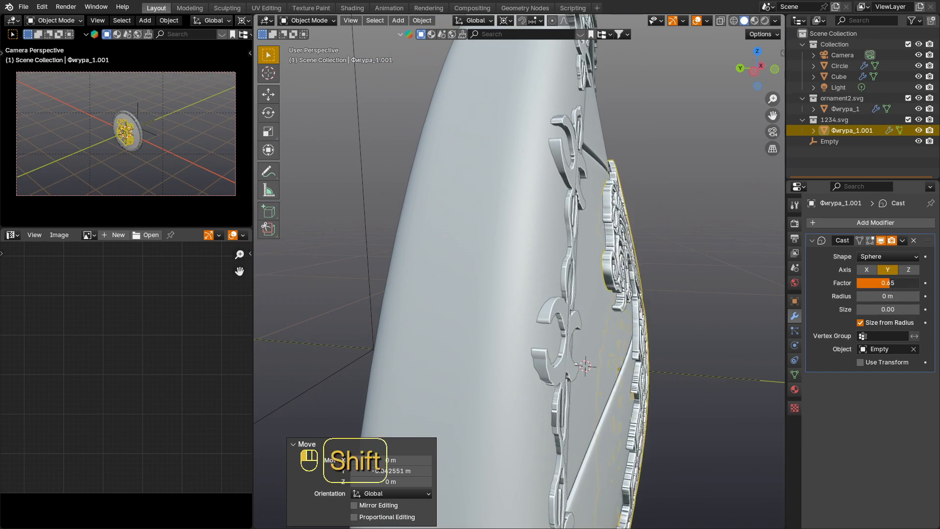
middle_drag(715, 308, 629, 314)
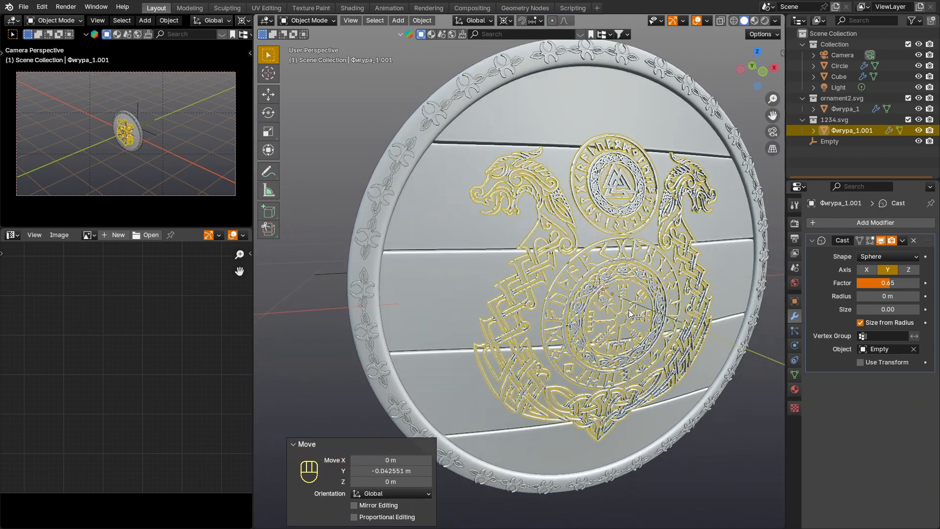
middle_drag(384, 218, 600, 240)
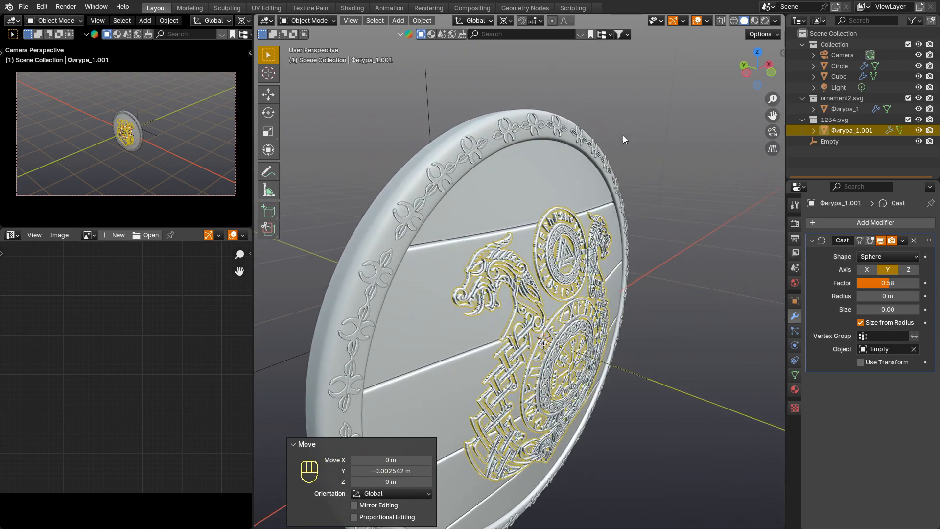
Step: Select the rim, planks, rim ornament and dragon emblem together and convert them to meshes
drag(563, 238, 564, 234)
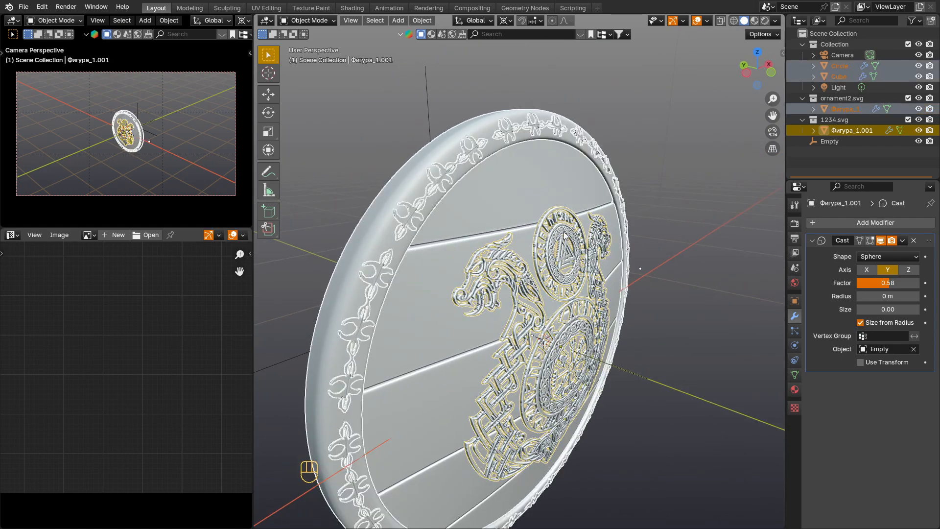
right_click(580, 149)
mouse_move(553, 189)
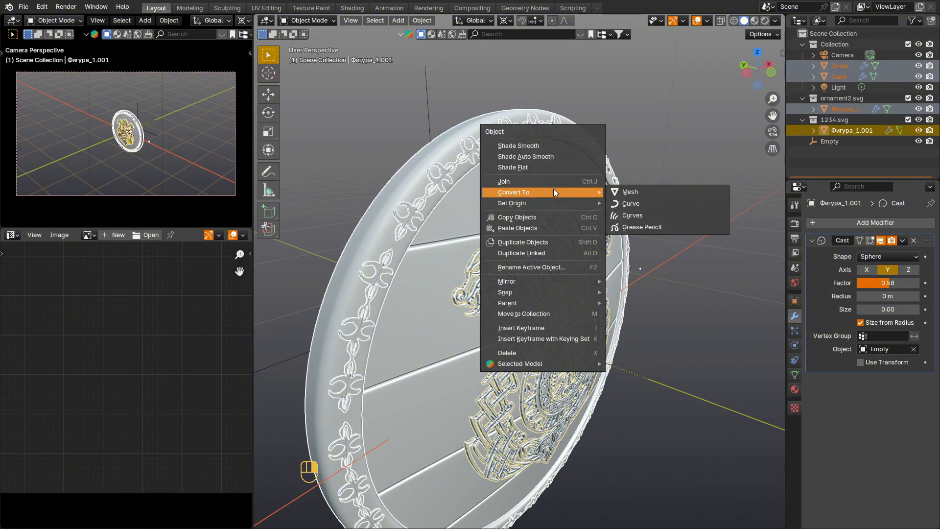
click(666, 194)
Step: Delete the empty behind the shield
click(436, 73)
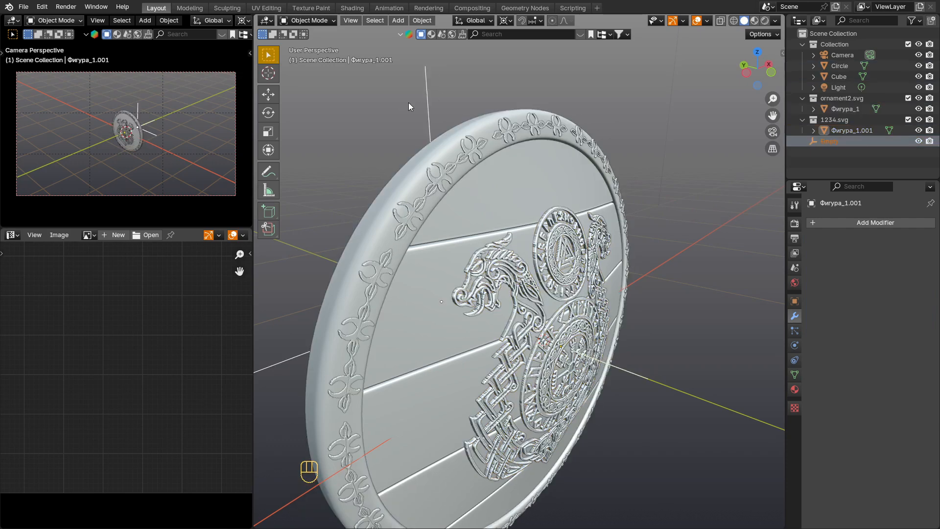
mouse_move(429, 134)
middle_down()
mouse_move(451, 142)
mouse_move(436, 149)
middle_up()
key(x)
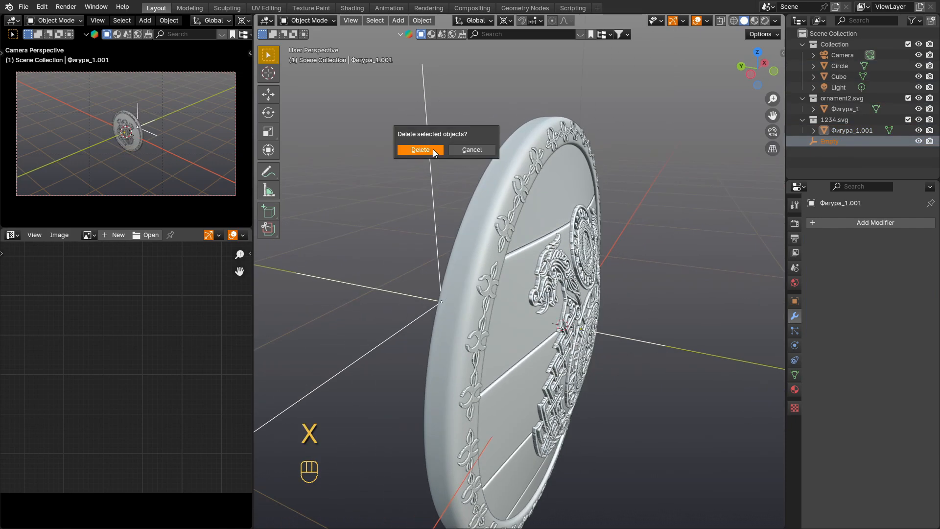
click(432, 149)
Step: Switch the viewport shading to Material Preview and inspect the shield's front and emblem up close
middle_drag(530, 212, 494, 199)
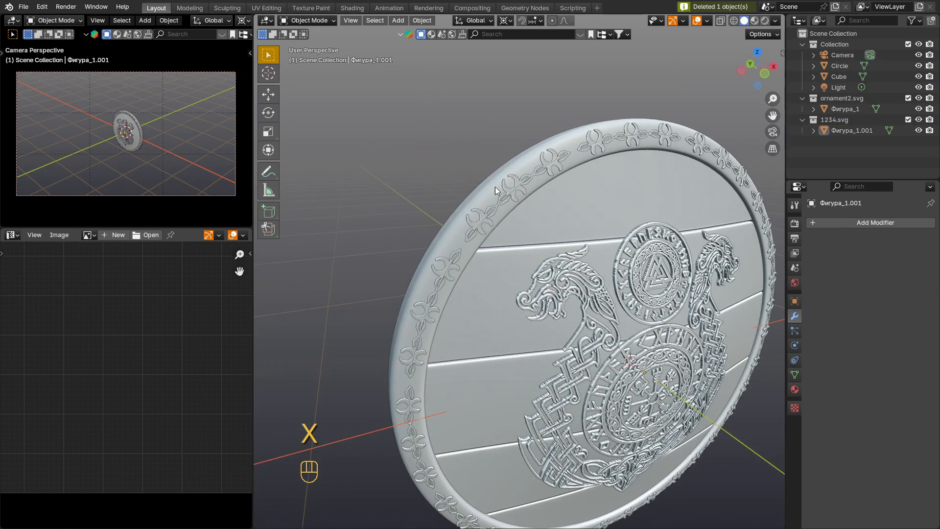
shift+middle_drag(606, 228, 548, 186)
key(z)
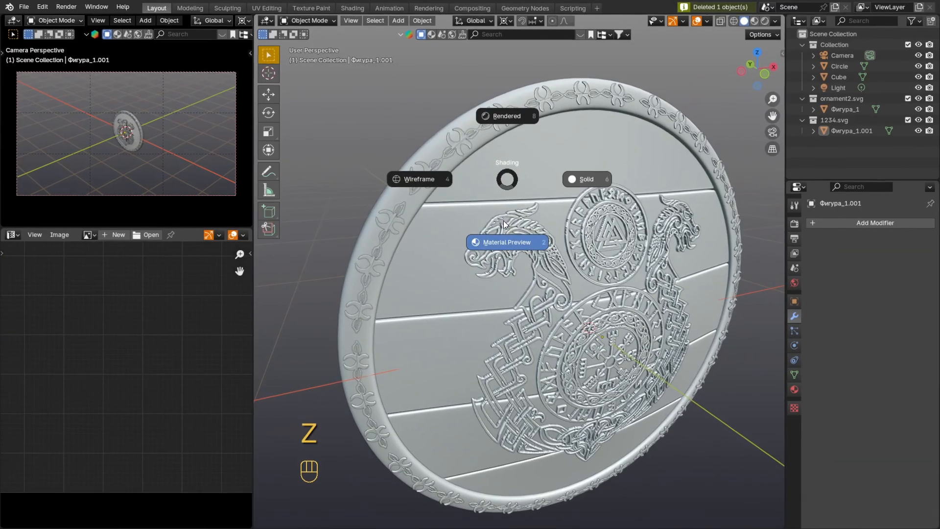
click(503, 220)
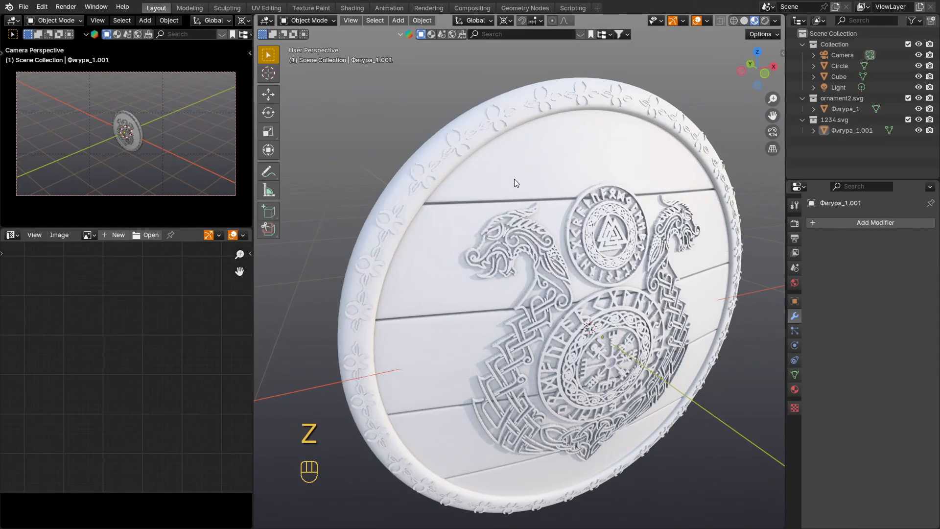
middle_drag(492, 156, 580, 304)
scroll(577, 327, up, 2)
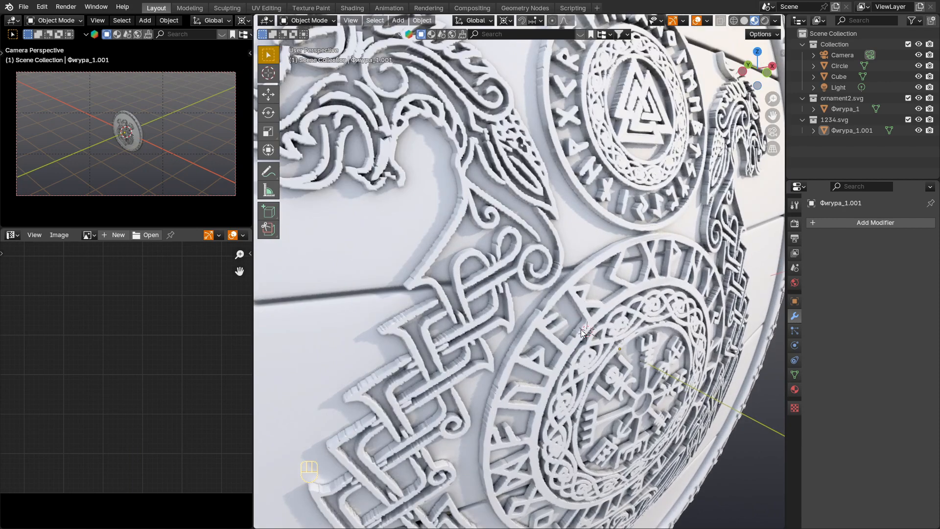
middle_drag(581, 329, 585, 325)
scroll(585, 324, down, 4)
shift+middle_drag(491, 228, 483, 239)
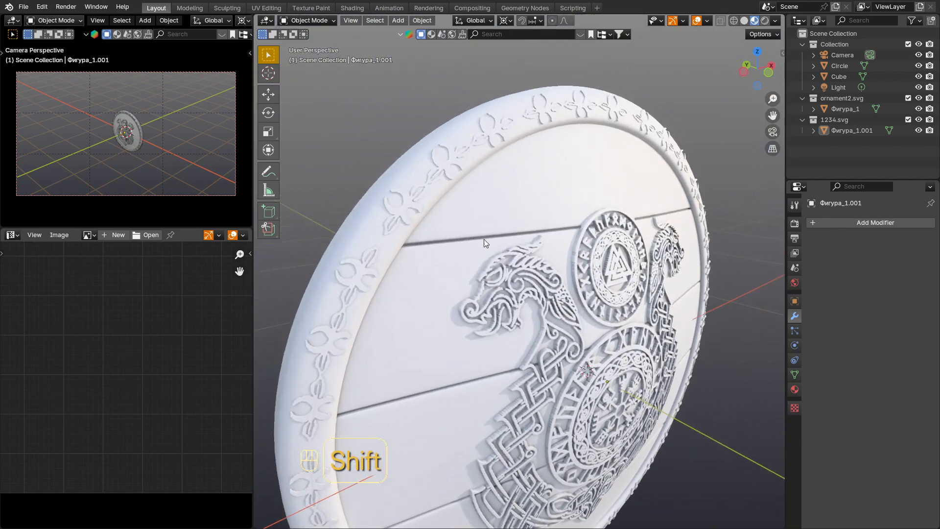
Step: Create a new material on the rim and assign an Image Texture to its base color
click(411, 165)
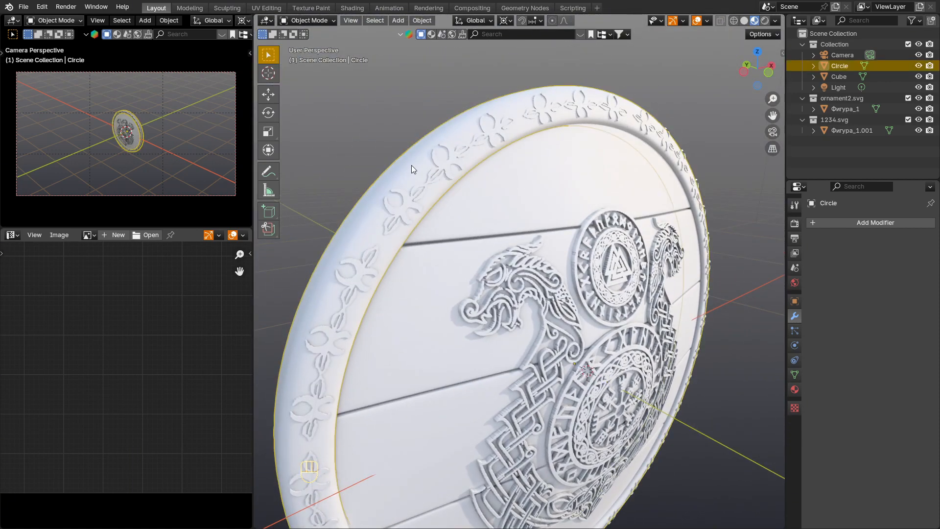
click(845, 225)
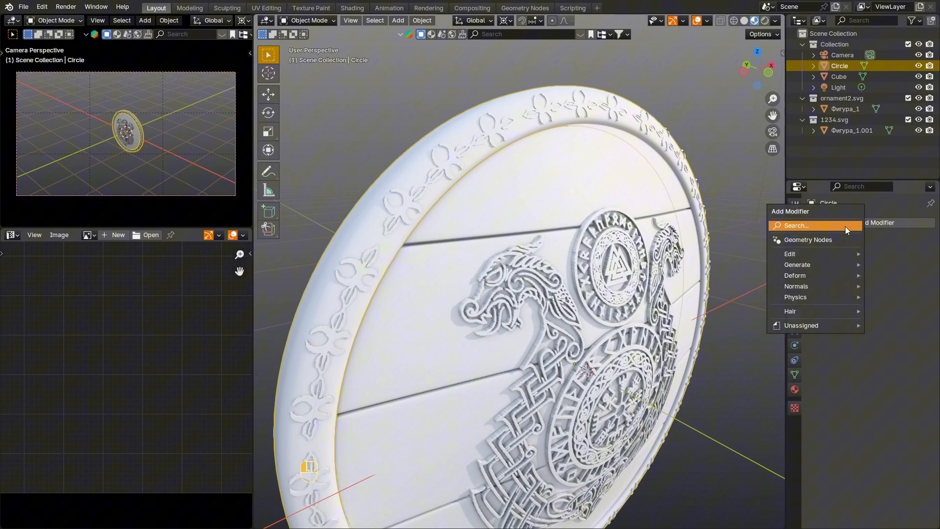
click(794, 390)
click(883, 268)
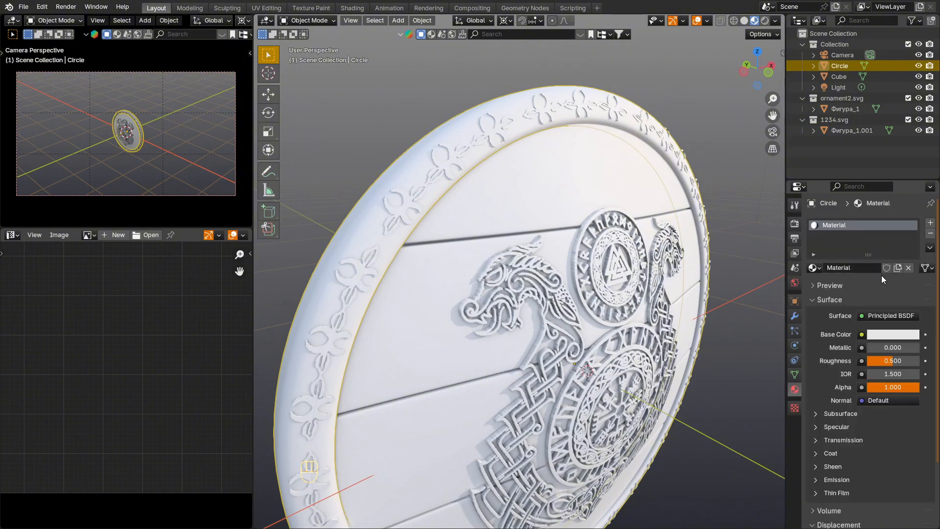
click(861, 335)
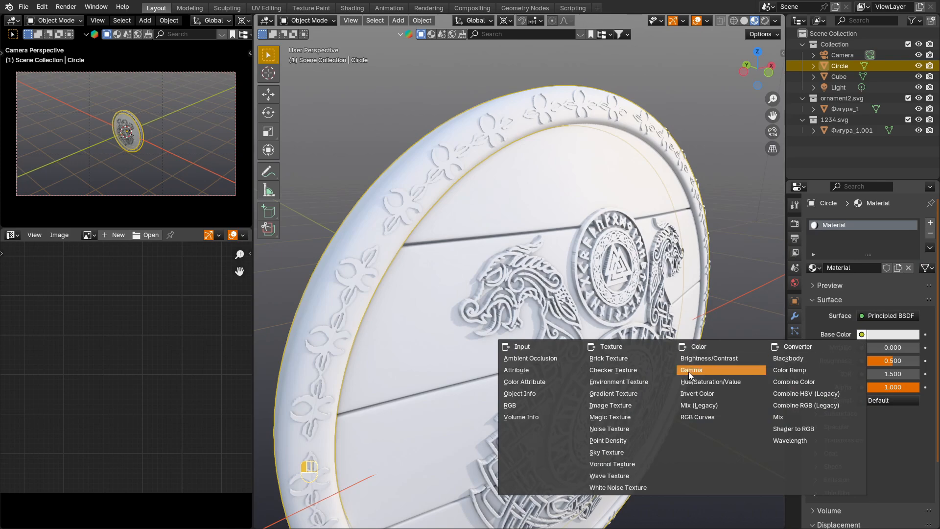
click(636, 405)
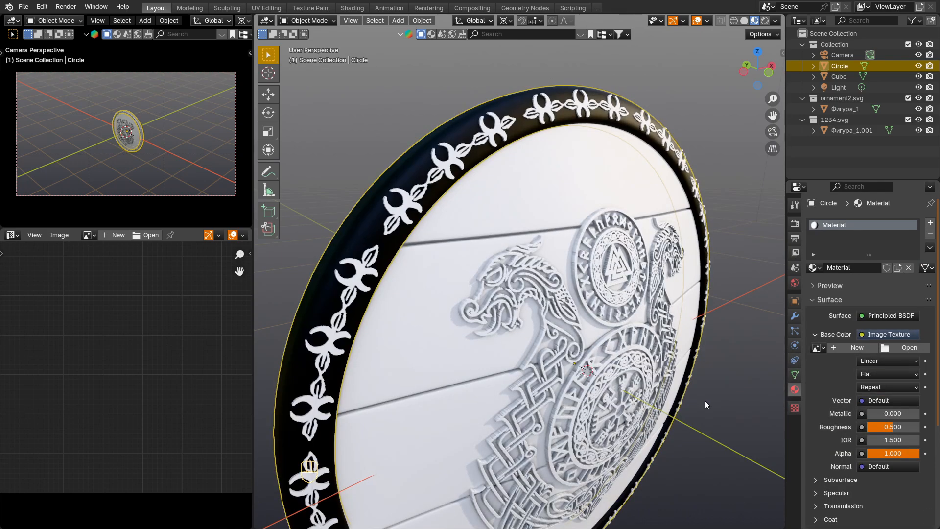
Step: Create a new 4000 × 4000 px image with generated type UV Grid as the rim material's base color texture
click(856, 347)
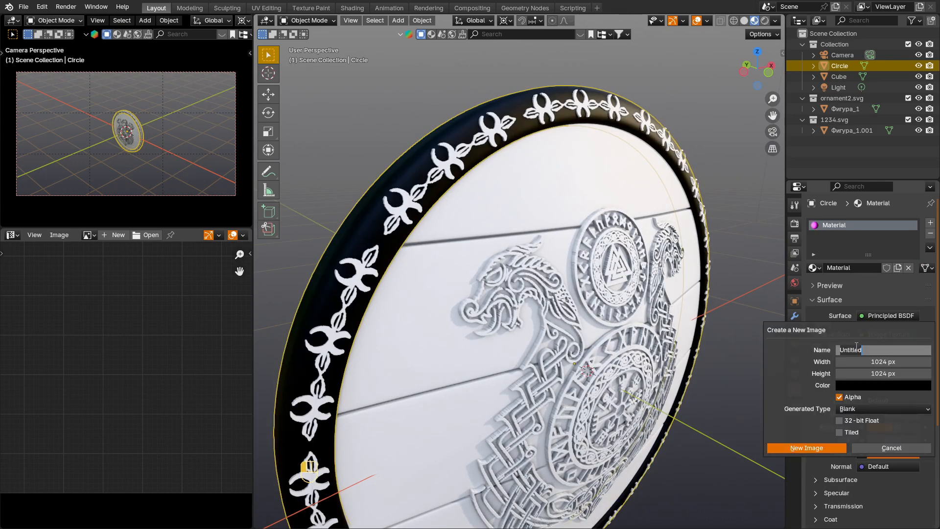
key(Tab)
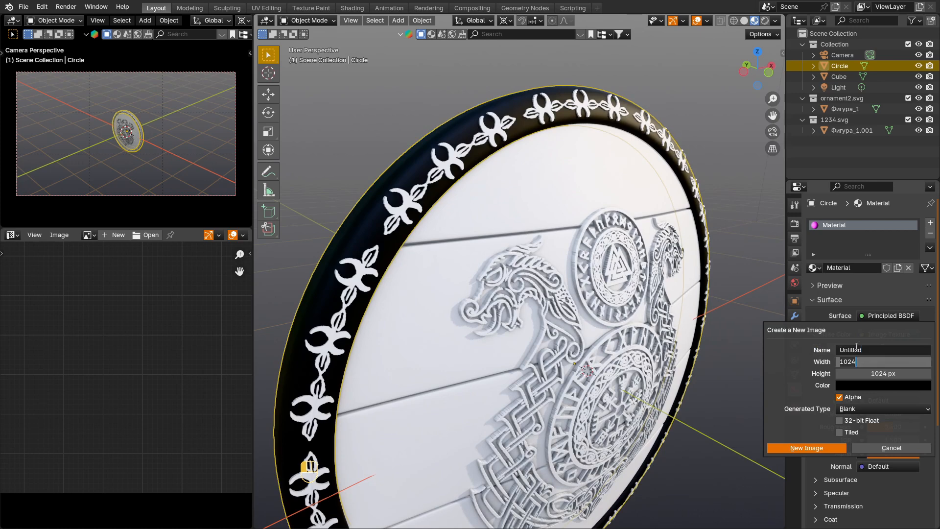
text(4000)
key(Tab)
text(400)
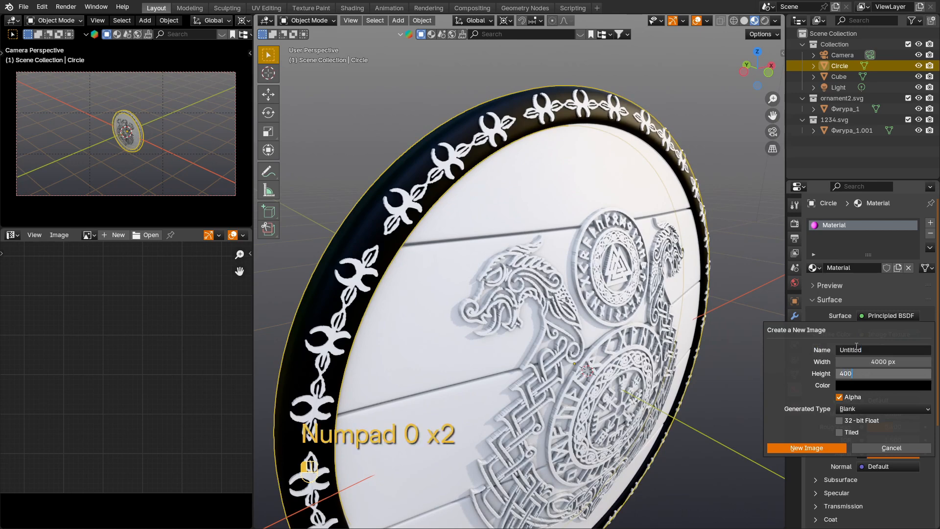
key(Return)
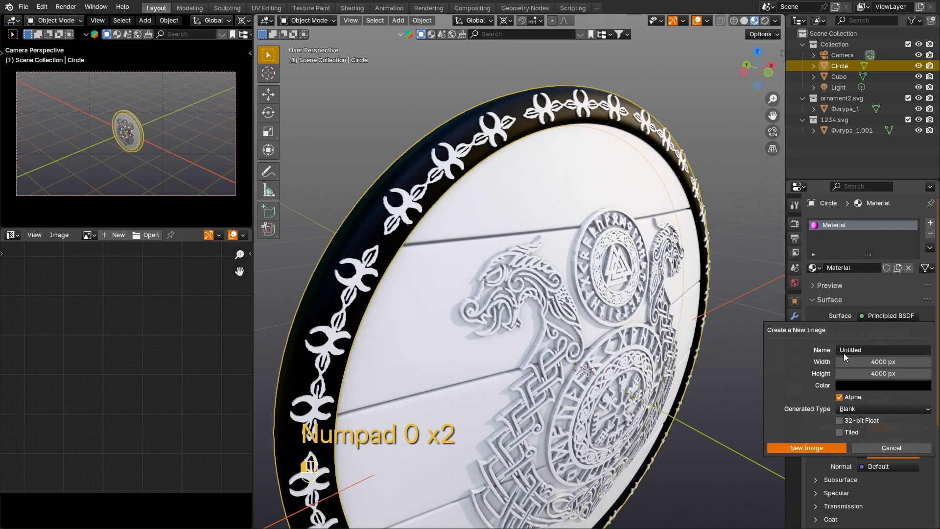
click(894, 410)
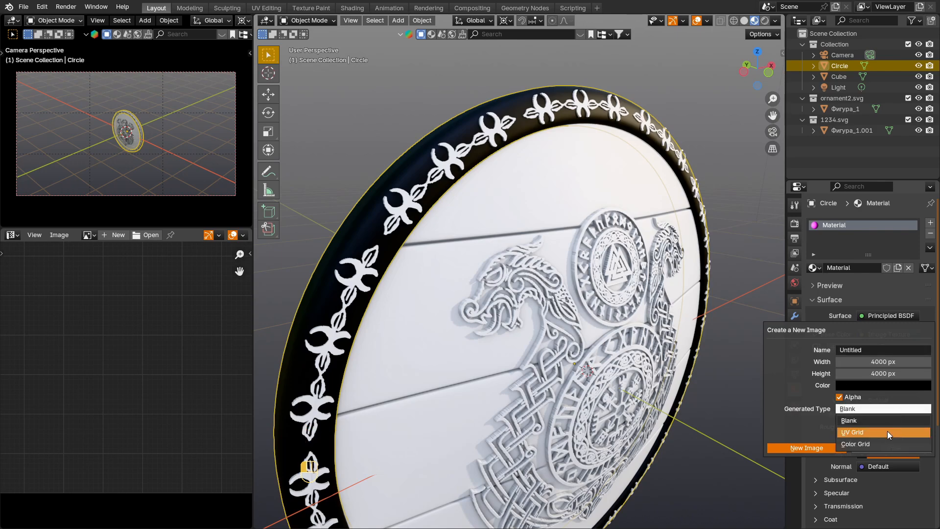
click(887, 432)
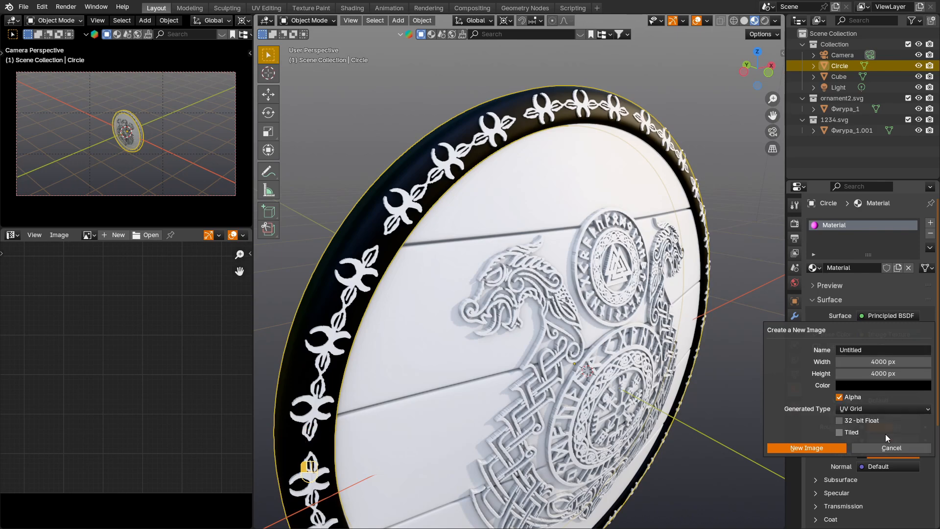
click(823, 448)
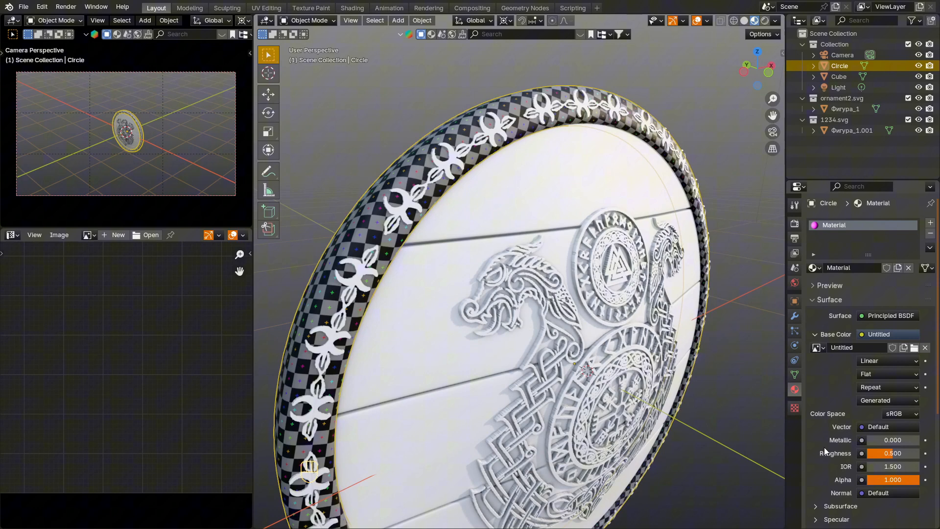
Step: Assign the rim's UV grid material, named Material, to the rim ornament, the planks and the dragon emblem
click(408, 208)
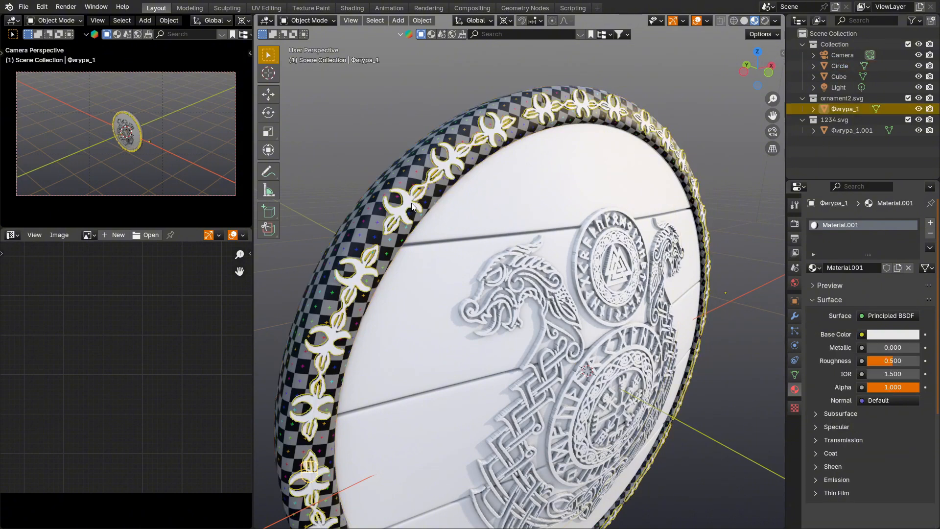
click(813, 267)
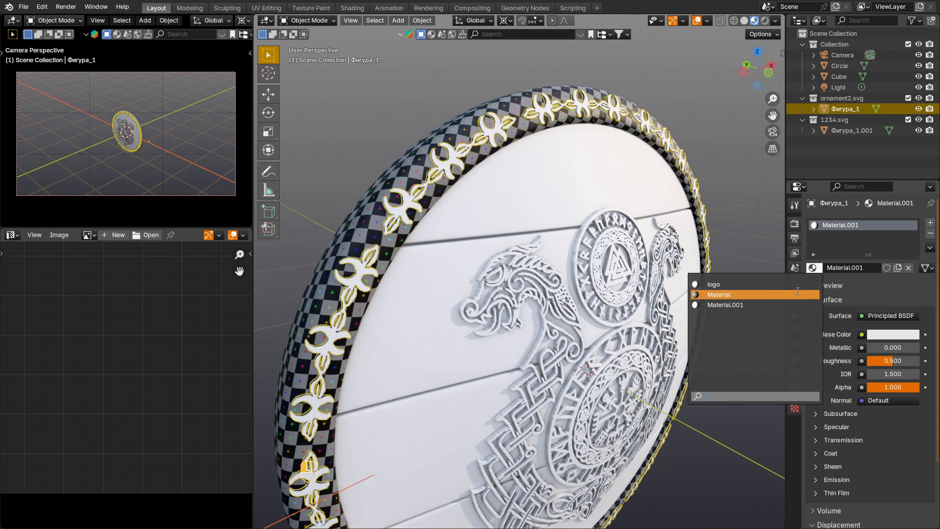
click(724, 294)
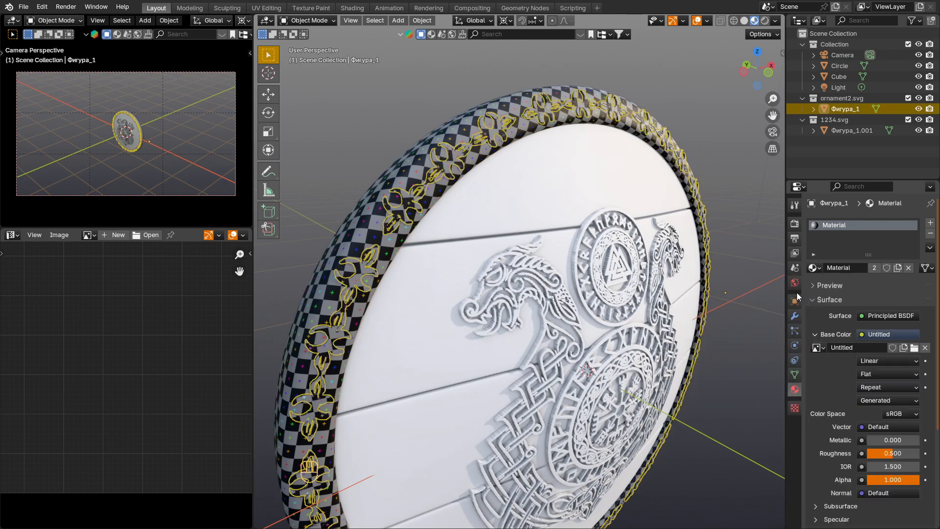
click(515, 218)
click(816, 267)
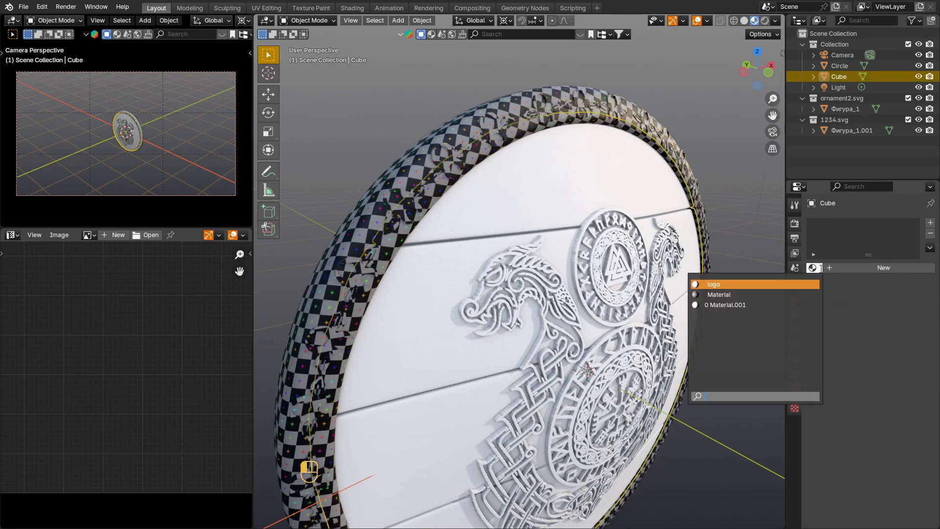
click(801, 294)
click(595, 271)
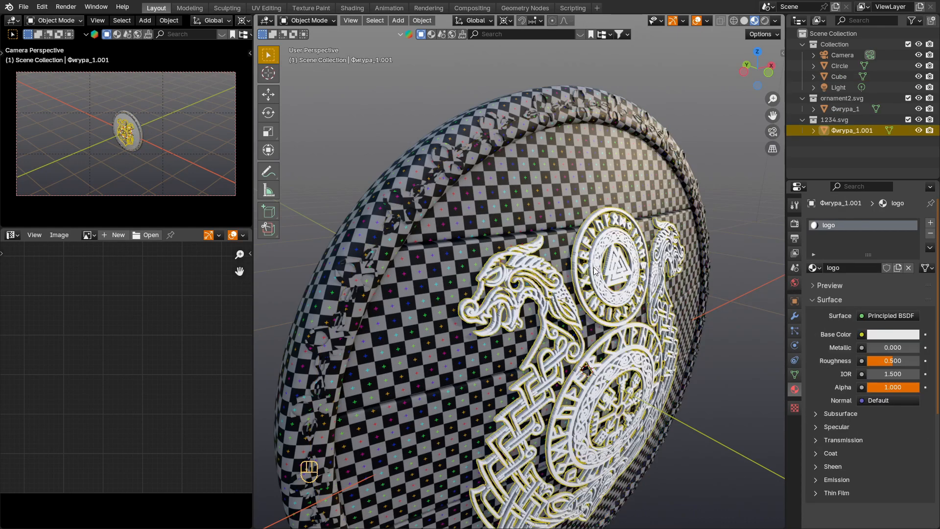
click(814, 268)
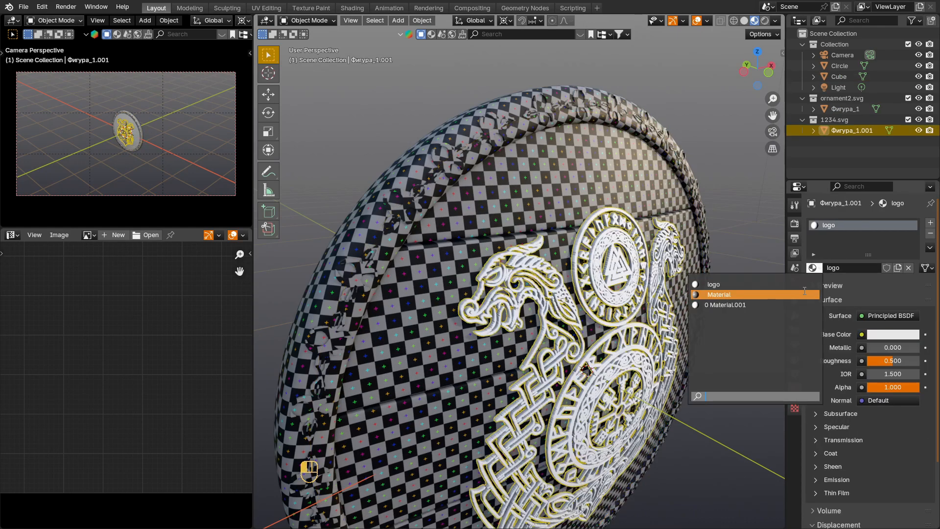
click(804, 294)
middle_drag(688, 269, 574, 228)
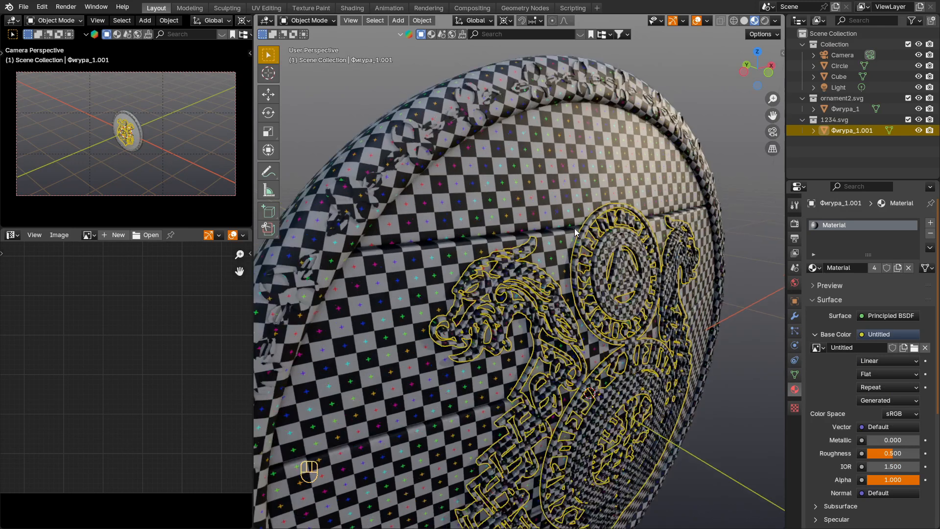
Step: Pack the rim's UV islands using the Exact Shape (Concave) method with scaling and rotation allowed
click(739, 199)
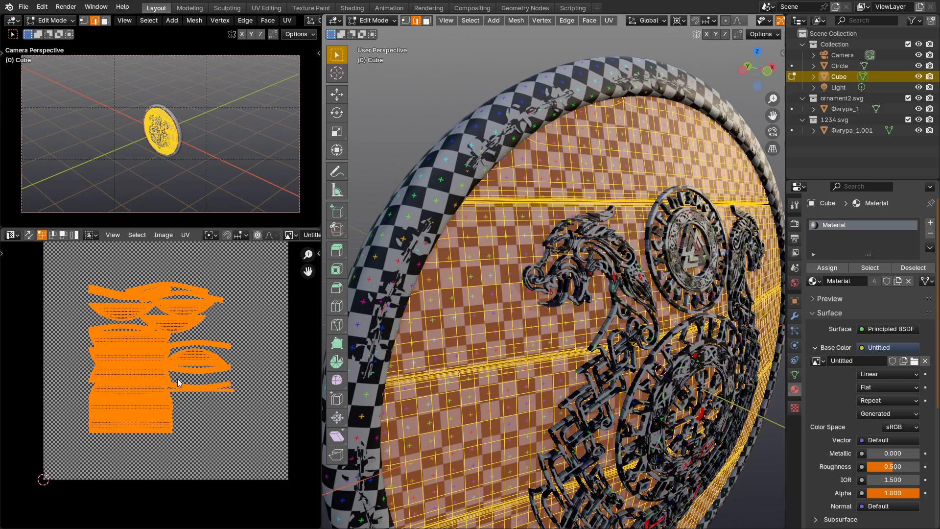
key(Tab)
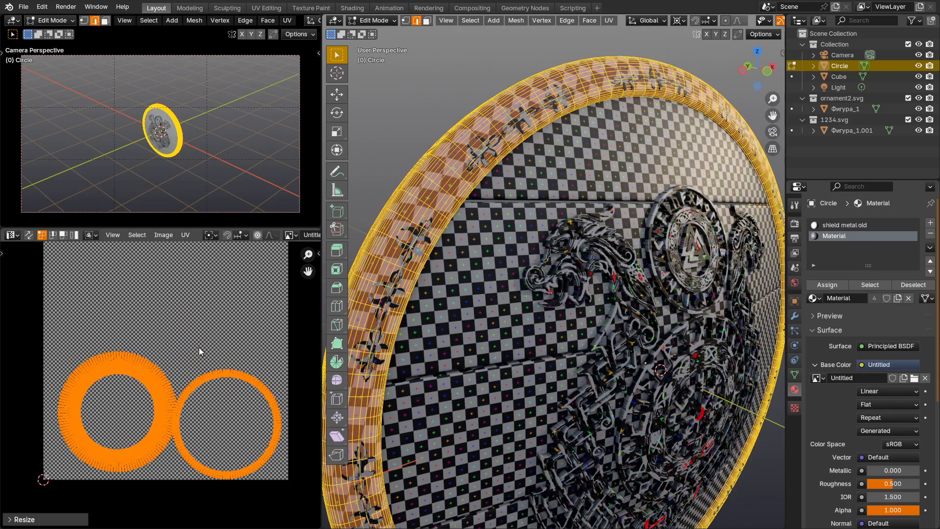
click(187, 235)
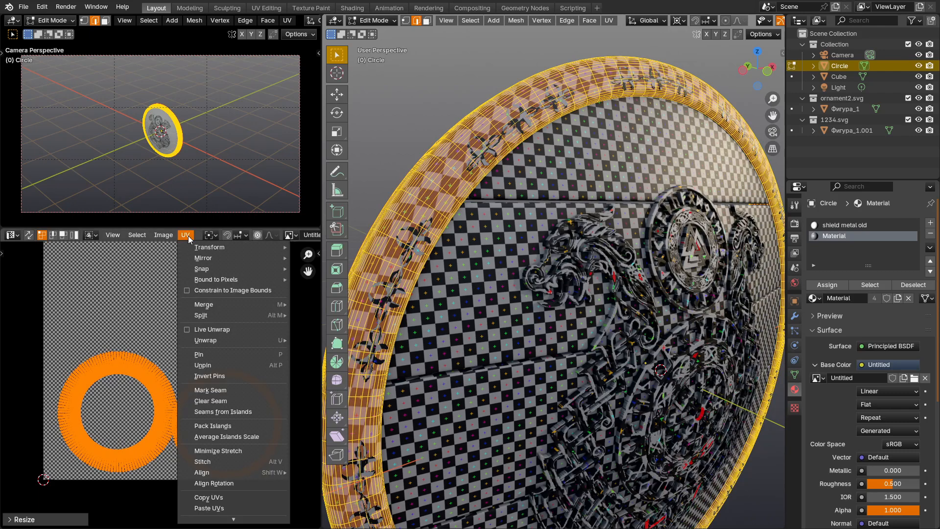
click(238, 425)
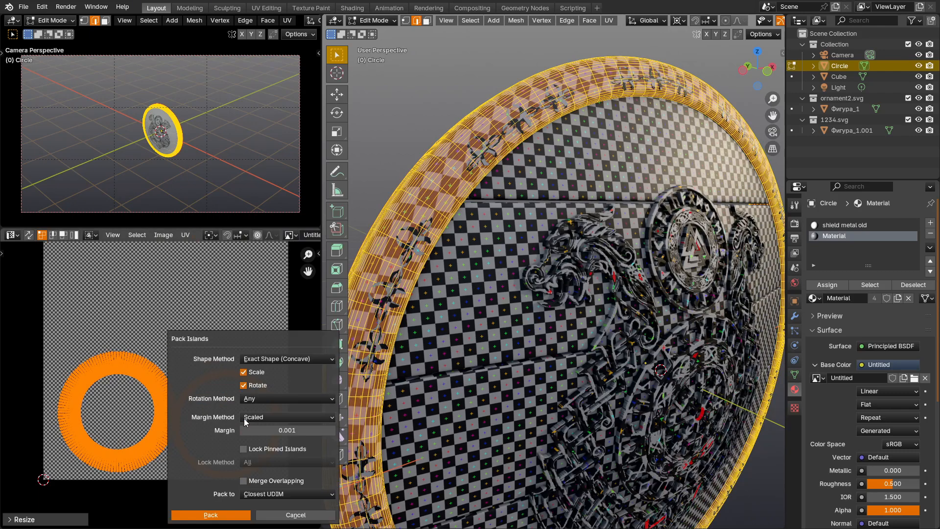
click(210, 514)
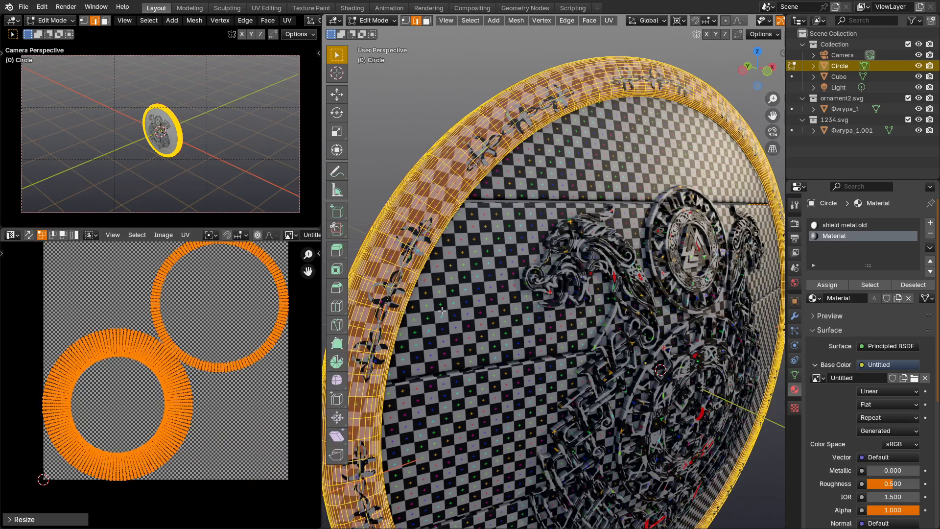
key(Tab)
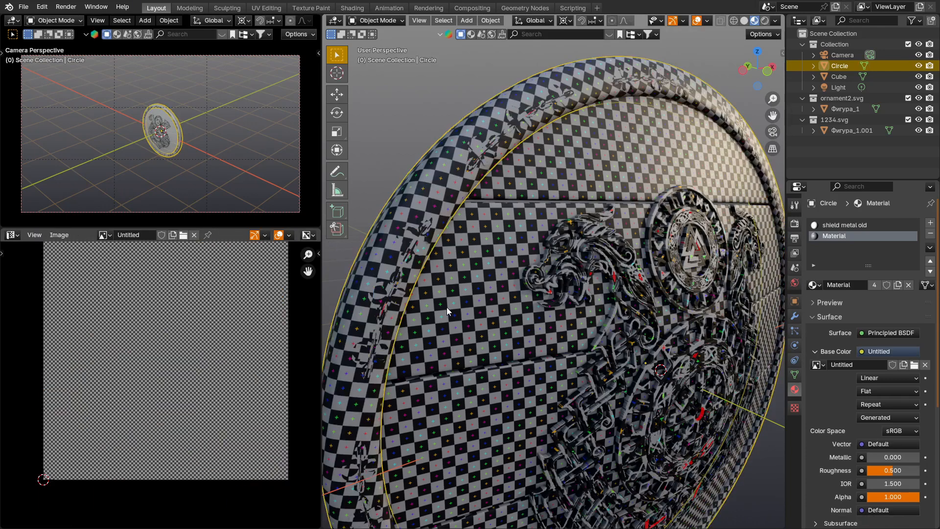
Step: Scale up the rim ornament's UVs about 2.7 times and check the checker size against the rim
click(395, 280)
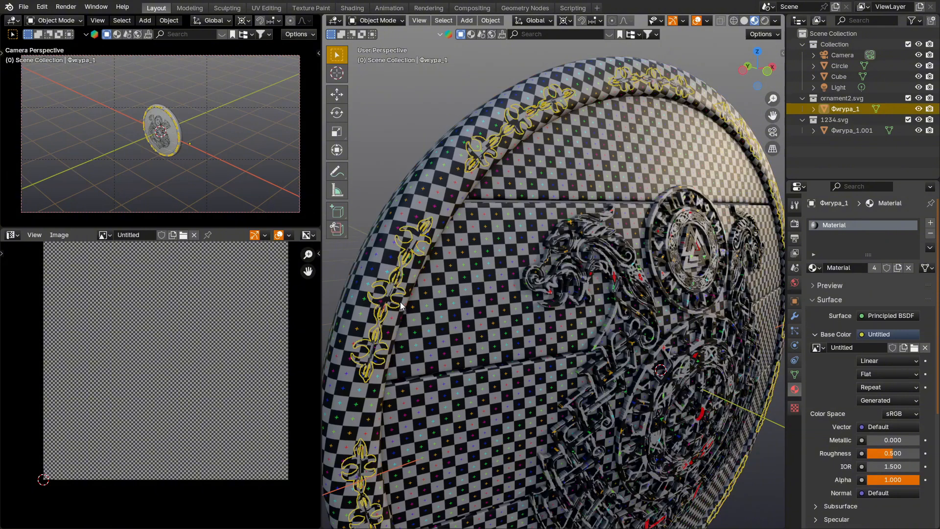
key(Tab)
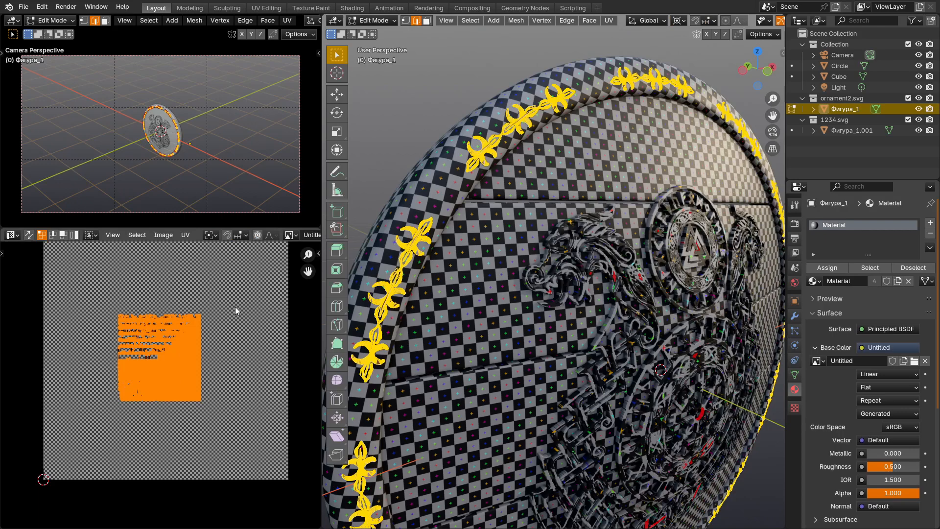
key(s)
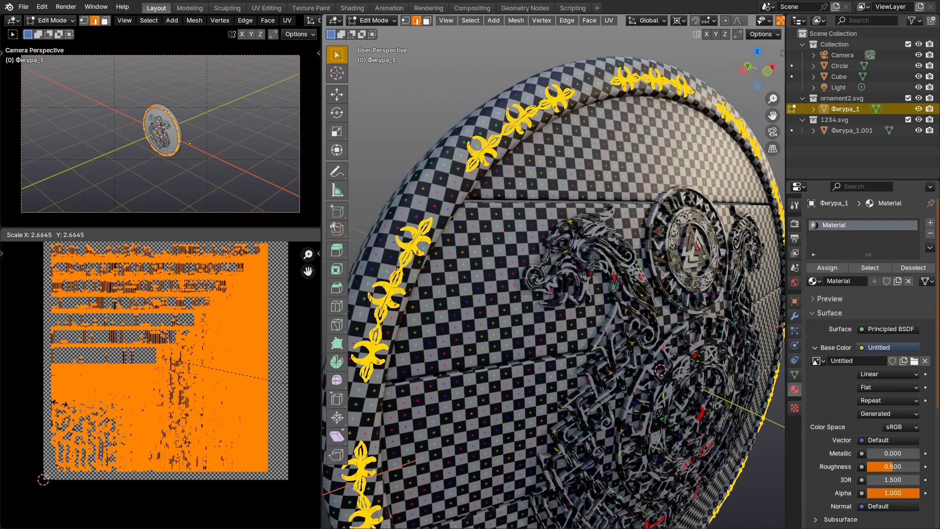
click(63, 395)
key(Tab)
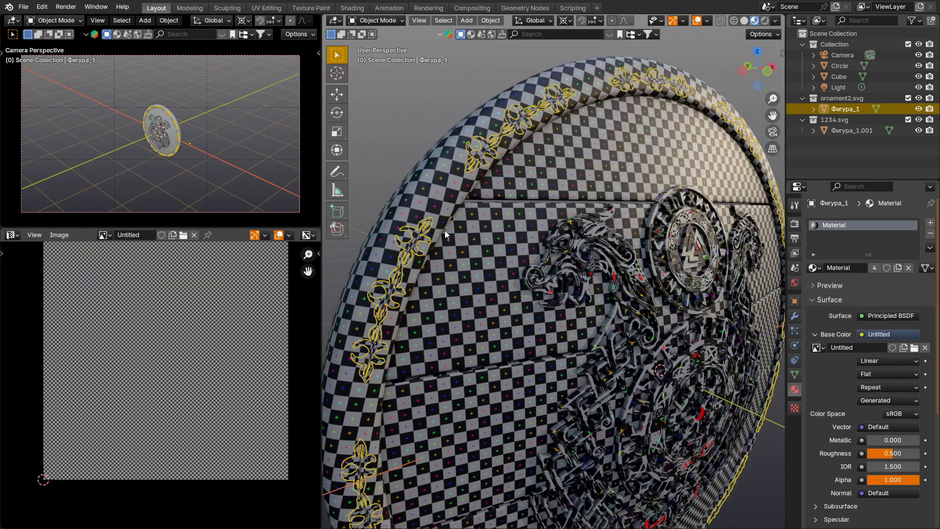
scroll(421, 233, up, 4)
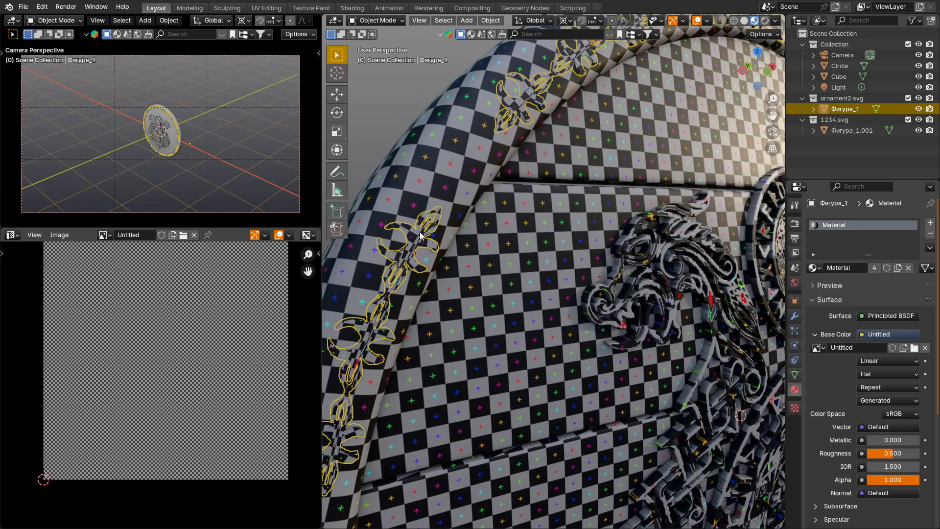
scroll(421, 235, down, 5)
Step: Enlarge the dragon emblem's UVs and shift them slightly upward to sit within the UV square
click(643, 308)
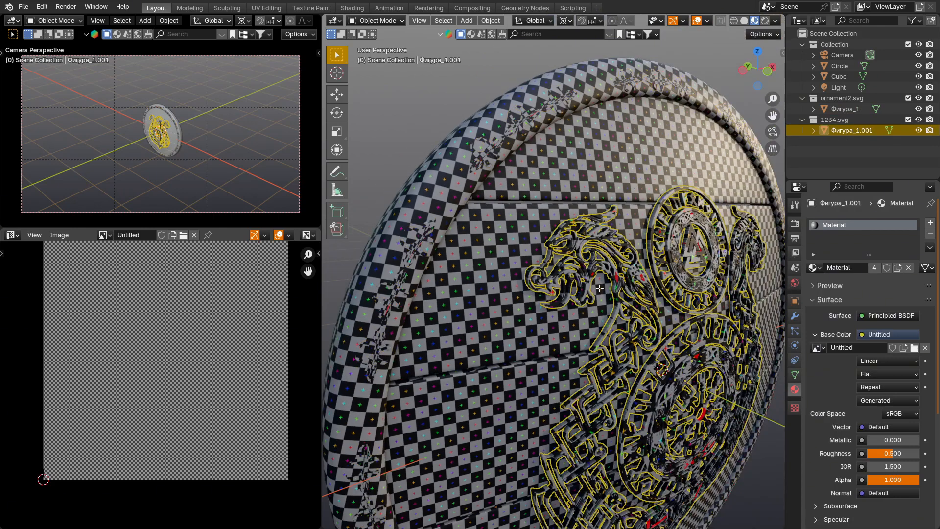
key(Tab)
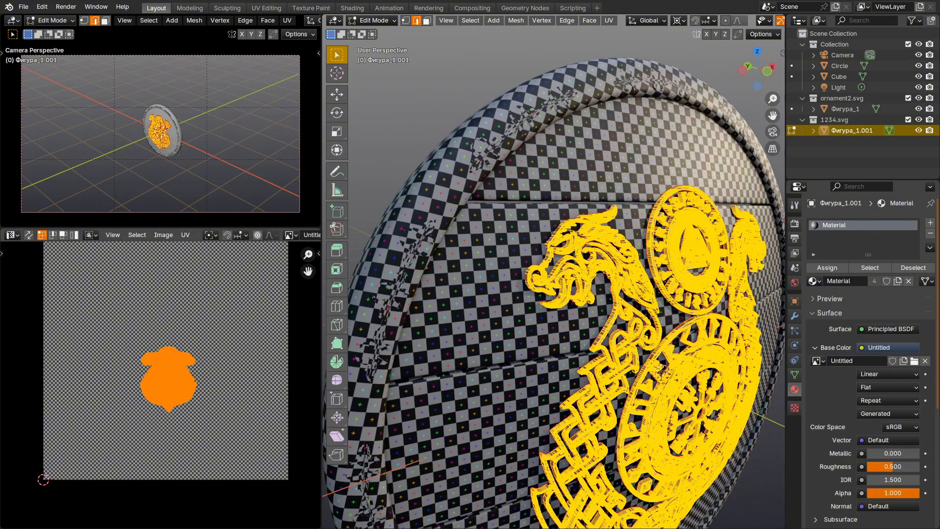
key(s)
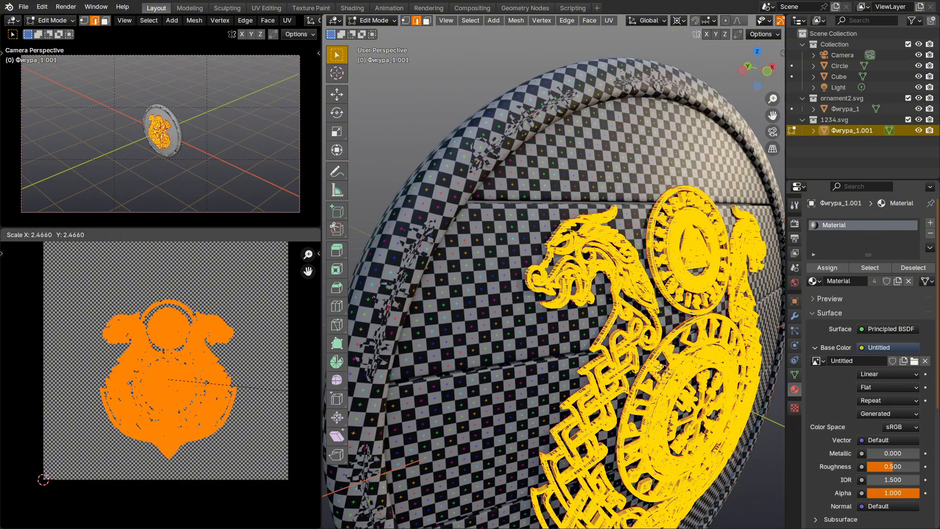
click(230, 390)
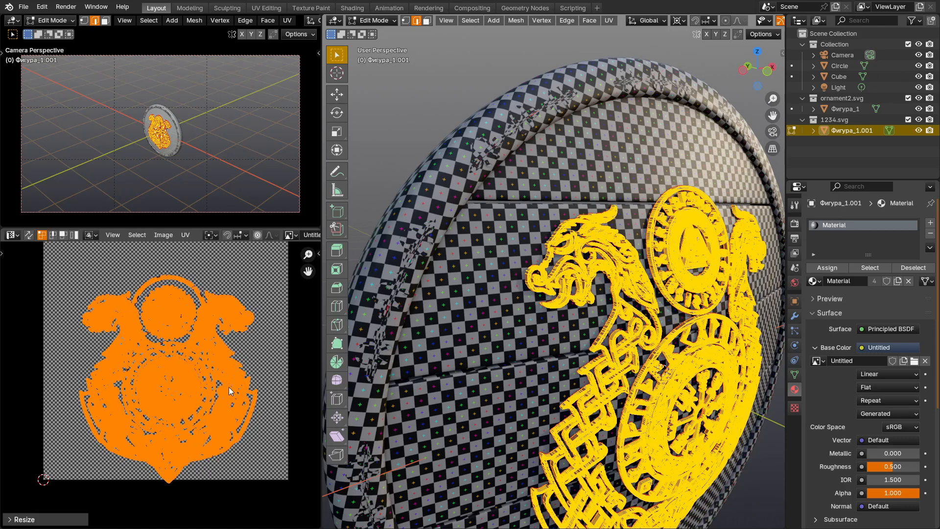
key(g)
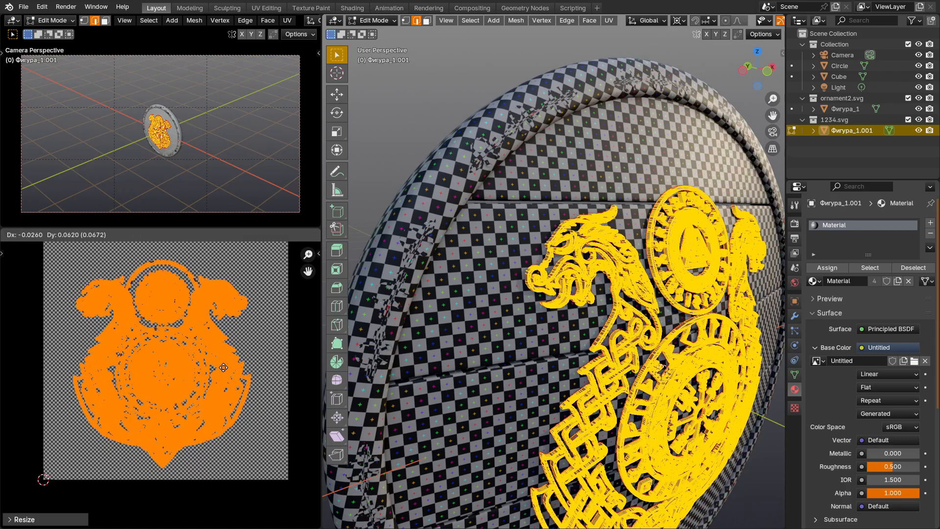
click(226, 365)
Step: Enlarge the emblem's UVs further to nearly fill the UV square and inspect the checker pattern on the emblem
scroll(225, 362, down, 2)
key(s)
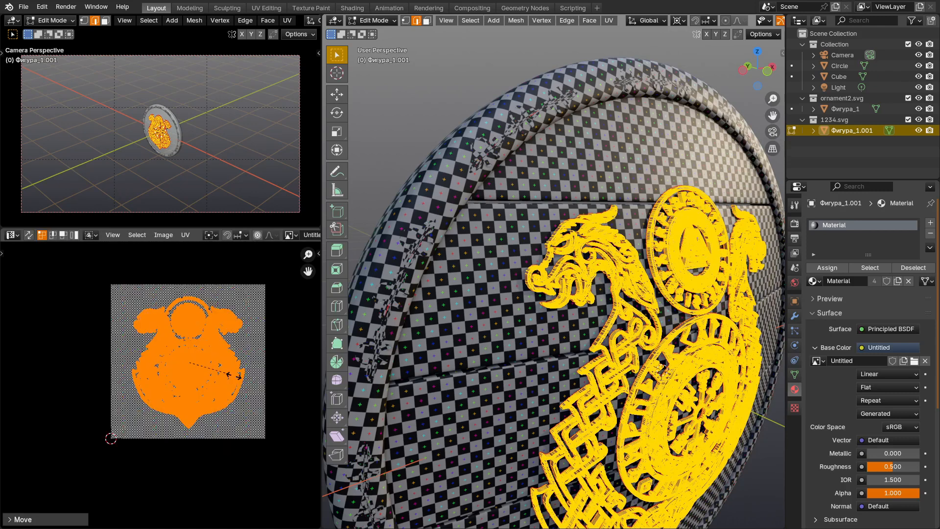
click(236, 378)
scroll(210, 346, up, 2)
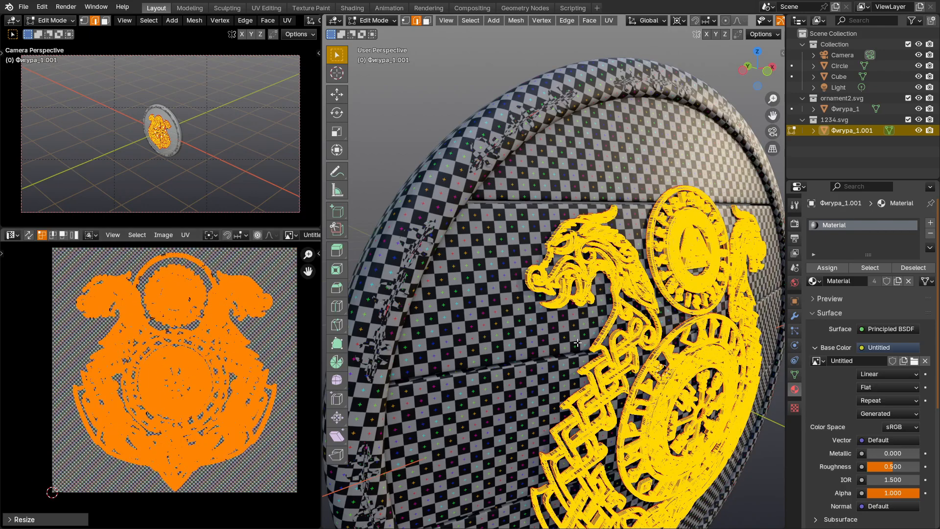
key(alt+a)
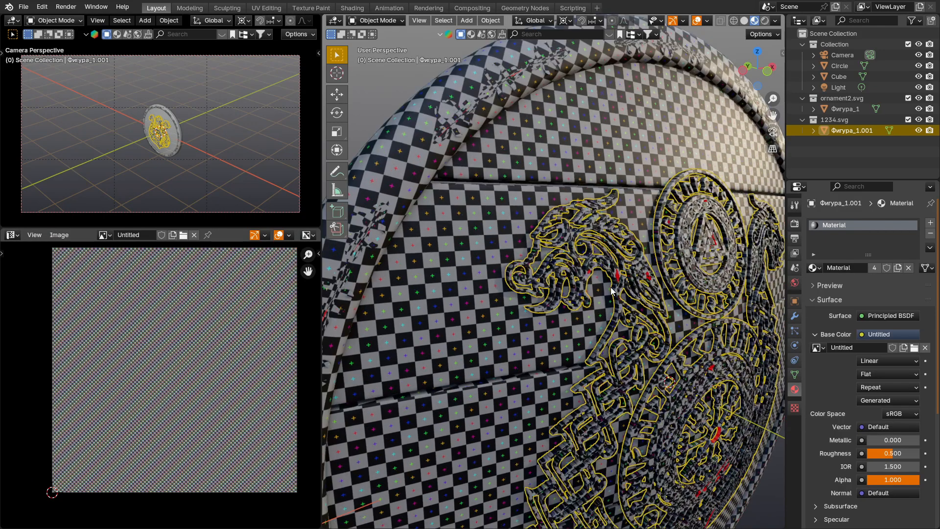
key(Tab)
scroll(546, 246, down, 5)
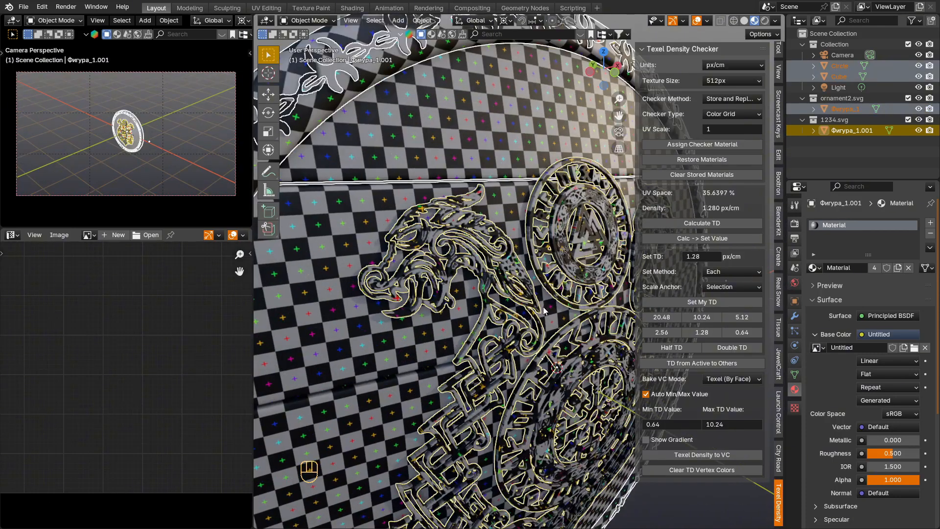
scroll(545, 309, up, 2)
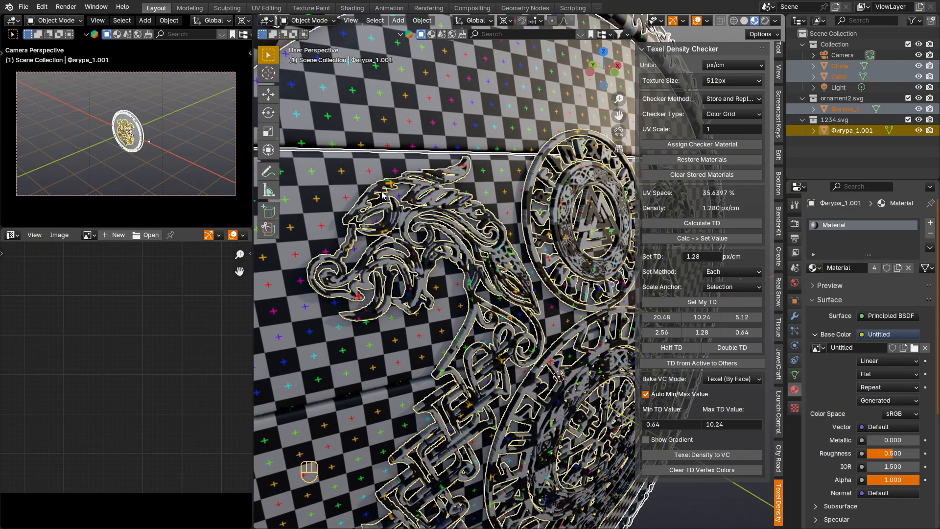
Step: Replace the shield rim's shared checker material with its own new material named "shield metal old"
scroll(433, 217, down, 5)
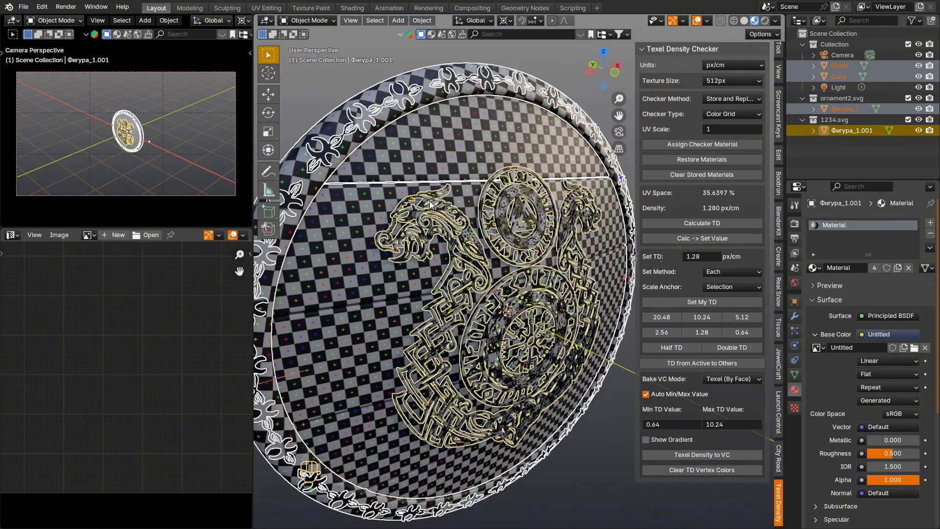
key(shift)
shift+middle_drag(439, 230, 455, 262)
click(350, 110)
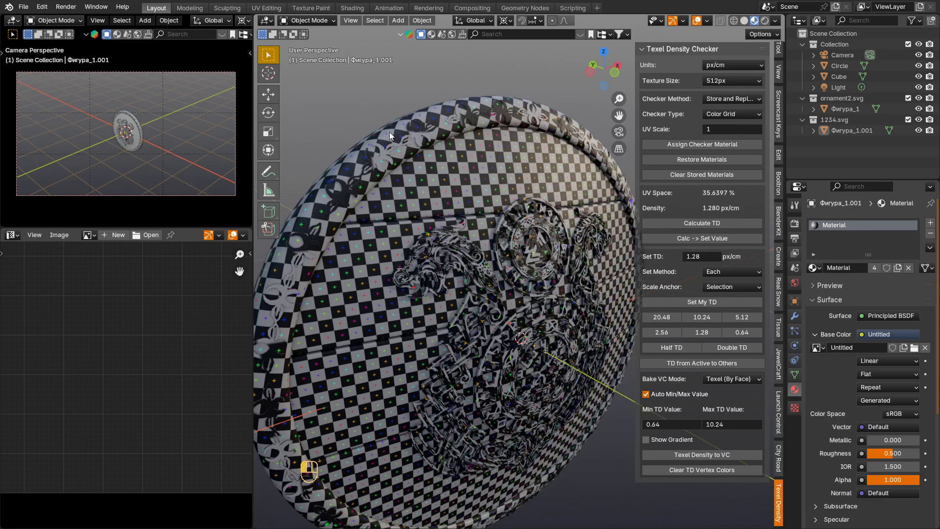
click(413, 155)
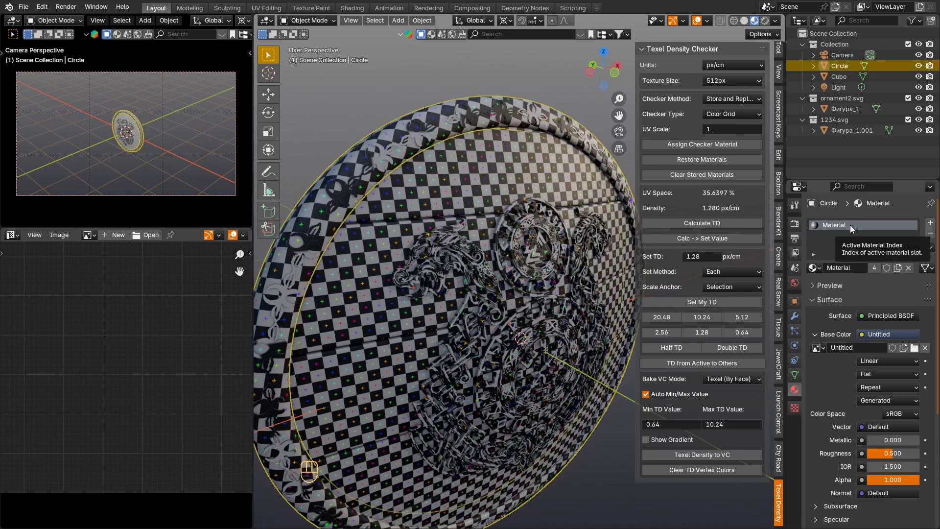
click(930, 233)
click(876, 269)
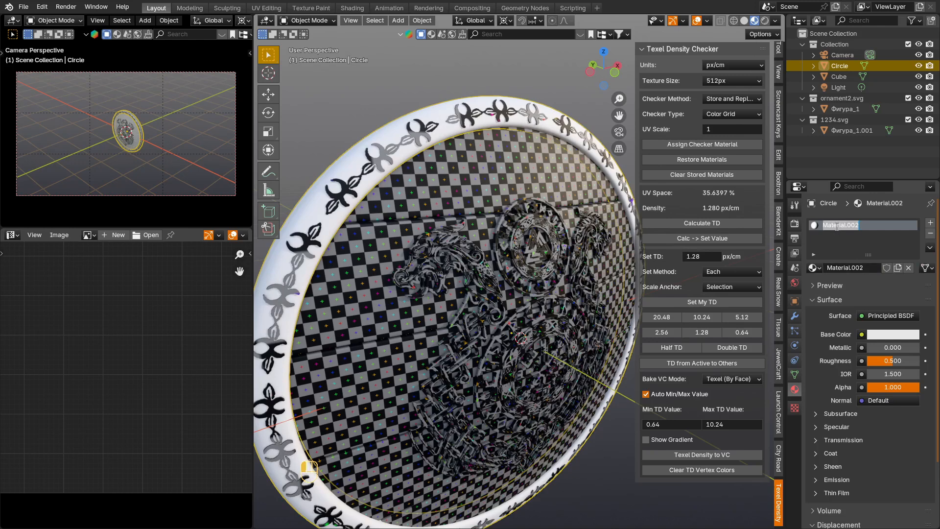
text(shield metal old)
key(Return)
Step: Replace the rim ornament's checker material with a new material named "teeth"
click(383, 153)
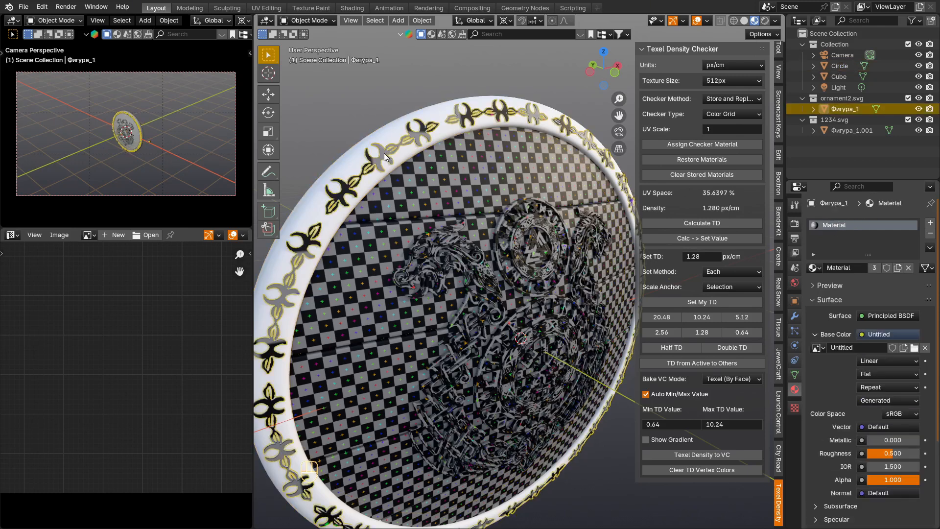
click(908, 268)
click(838, 269)
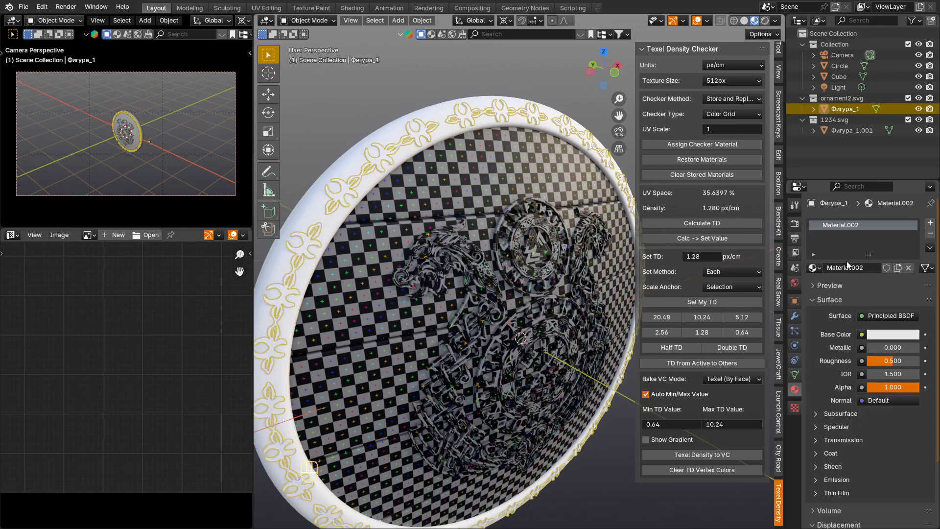
text(teeth)
key(Return)
Step: Hide the rim ornament and the rim, and give the plank disc a new material named "wood"
key(h)
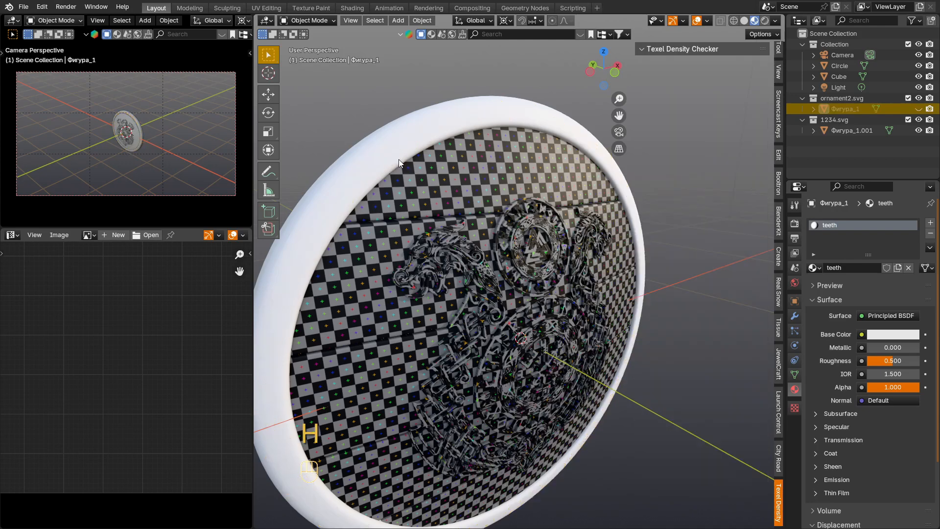
click(399, 158)
key(h)
click(504, 190)
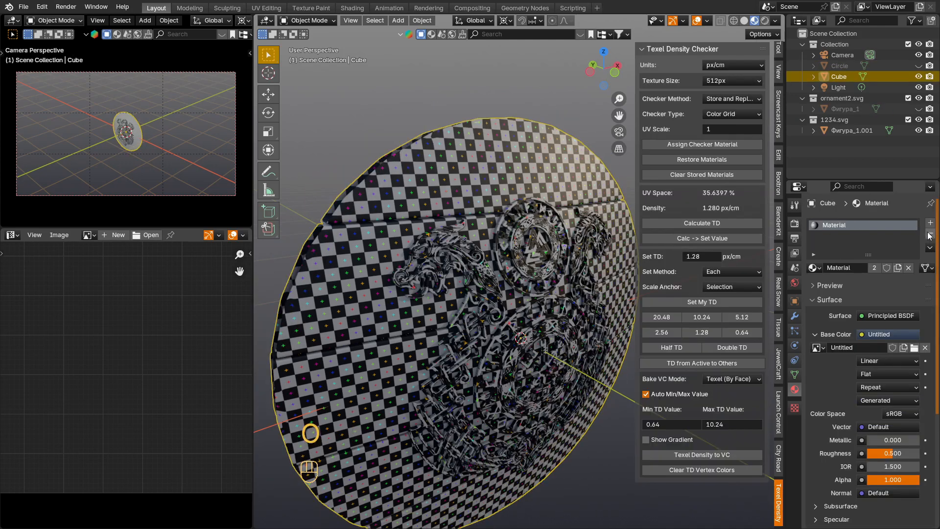
click(908, 267)
click(842, 267)
double_click(847, 225)
text(wood)
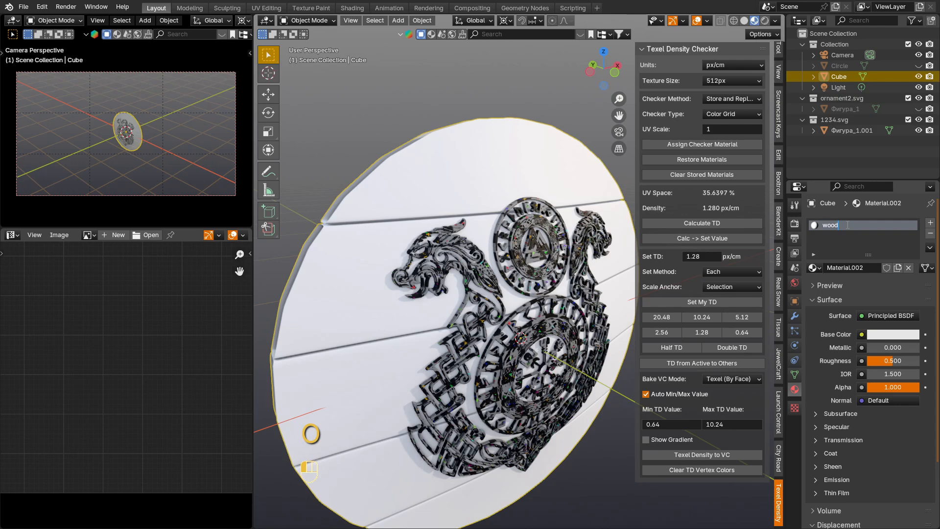
key(Return)
Step: Hide the plank disc and give the dragon emblem a new material named "logo drakar"
key(h)
click(489, 206)
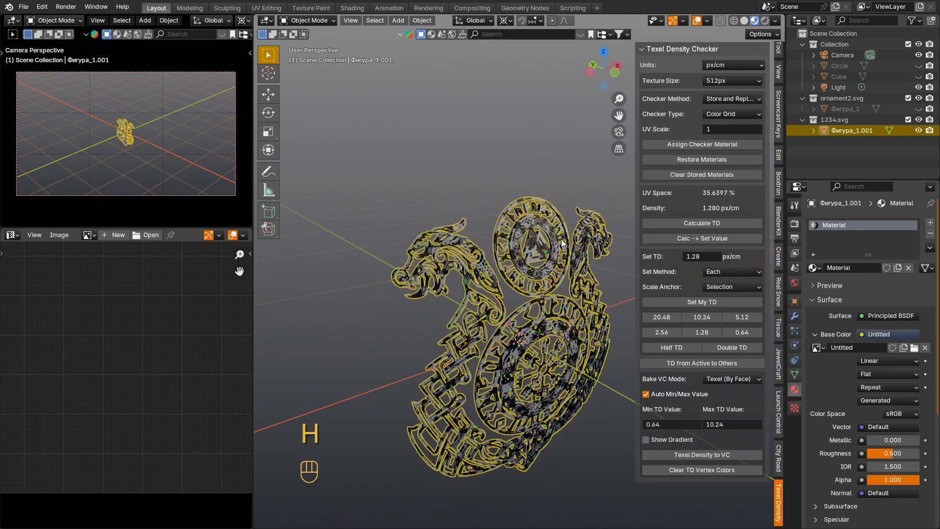
click(931, 234)
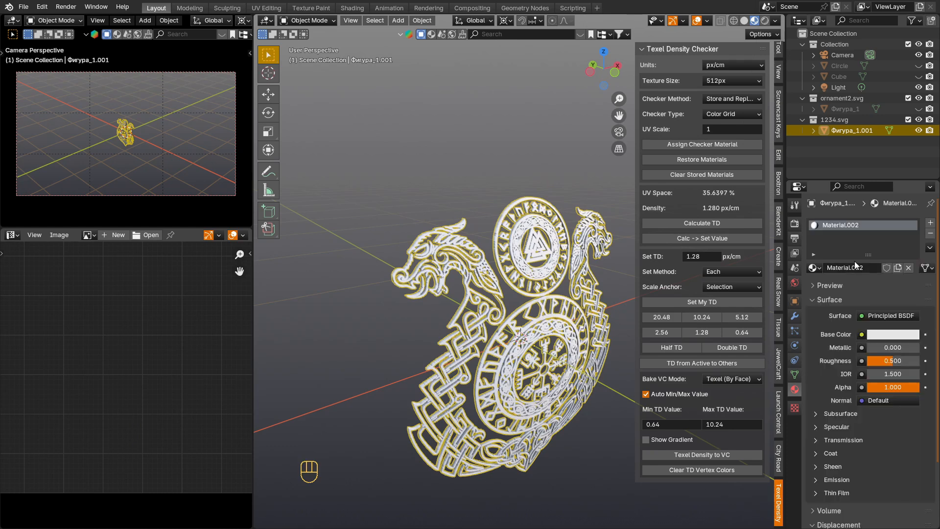
double_click(851, 225)
text(logo drakar)
key(Return)
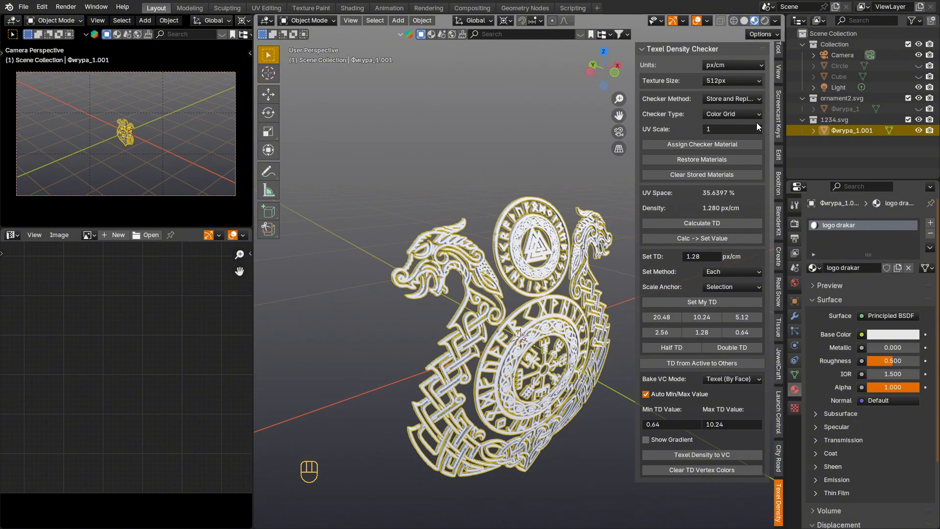
key(n)
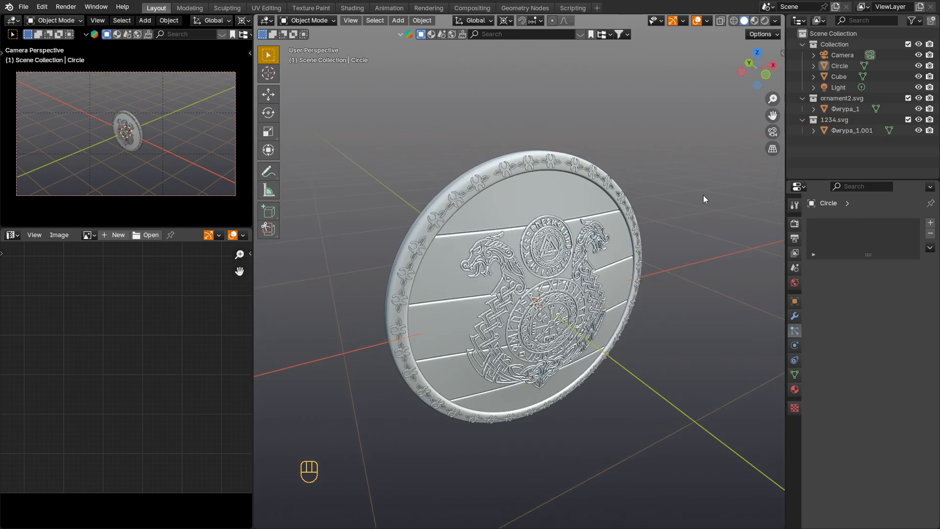
Step: Turn on the face orientation overlay and correct the rim's inverted normals across its whole mesh
click(706, 20)
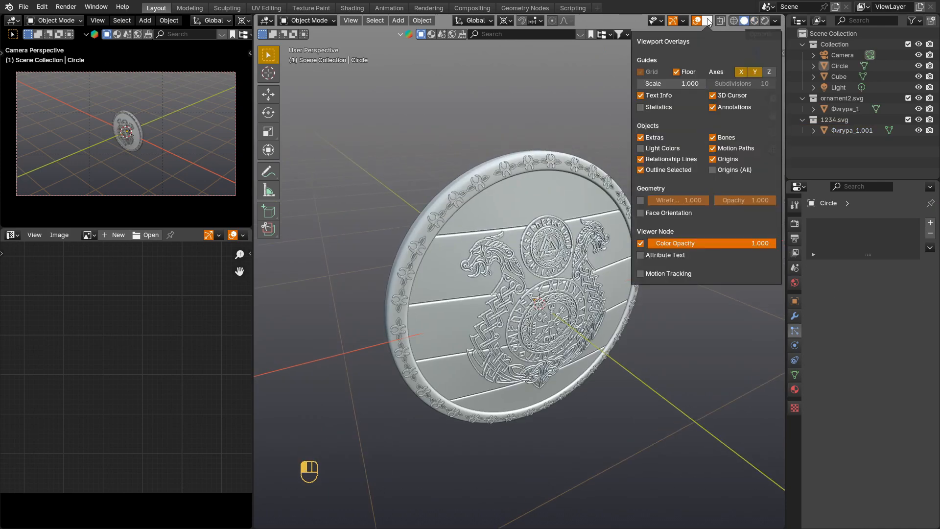
click(640, 213)
click(488, 164)
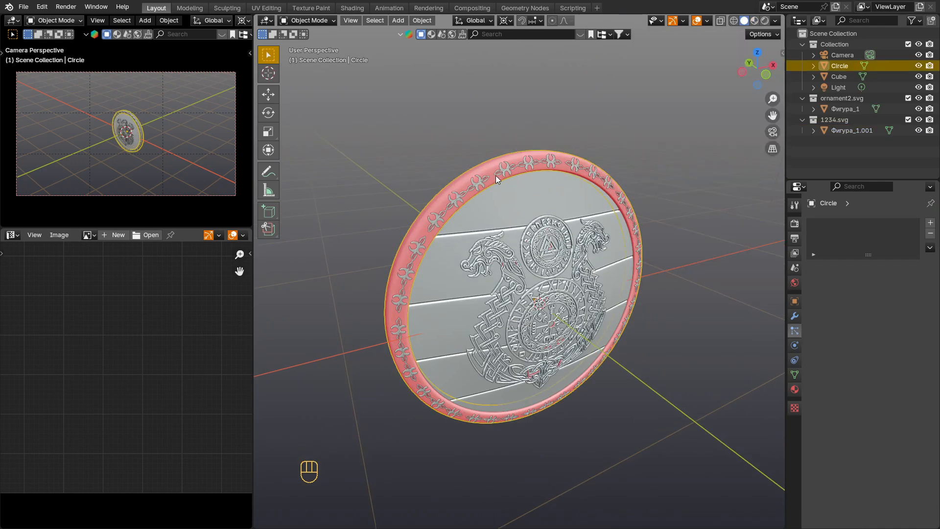
key(Tab)
key(a)
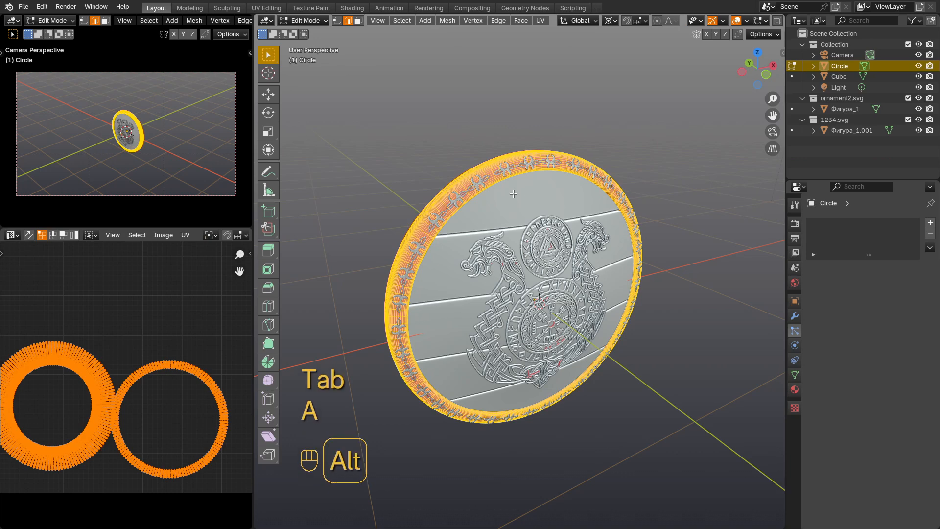
key(alt+n)
click(514, 195)
key(Tab)
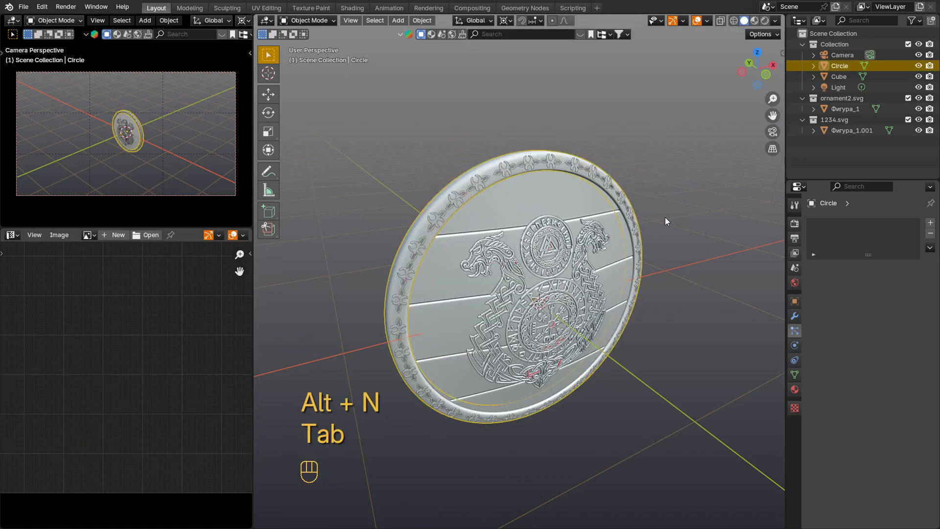
click(692, 226)
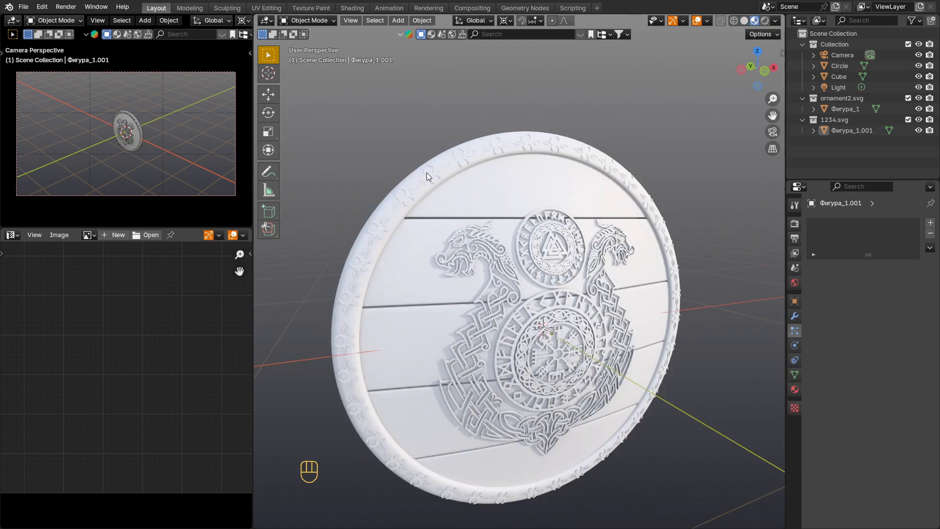
Step: Export all the shield parts as shield2.fbx to the viking shield folder, limited to selected objects
key(a)
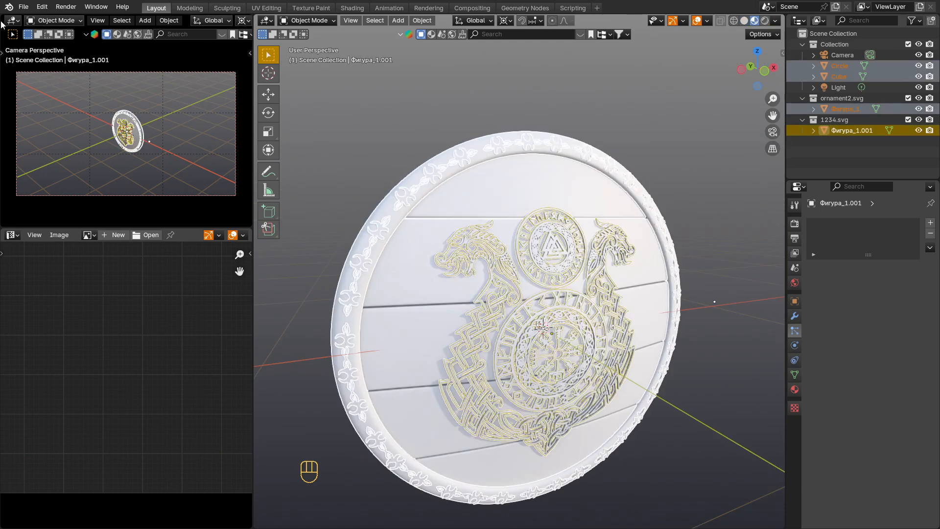
click(23, 7)
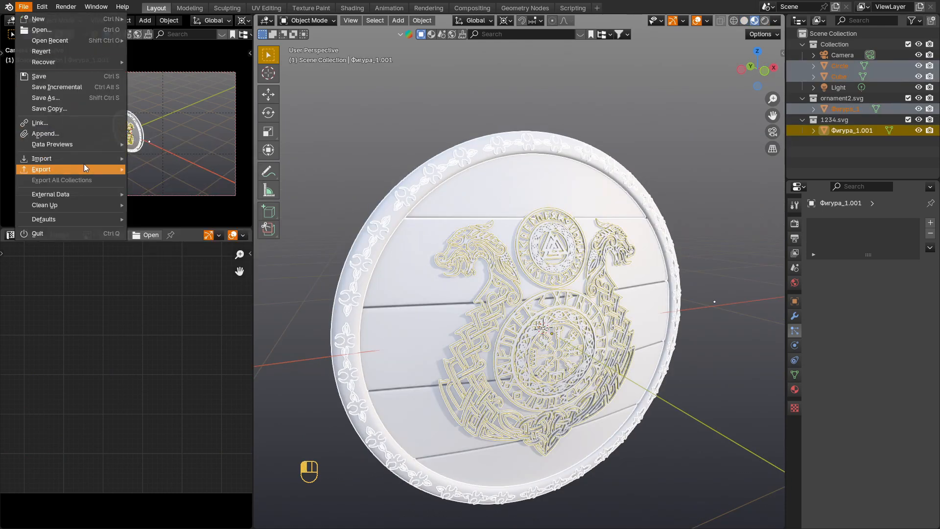
mouse_move(84, 169)
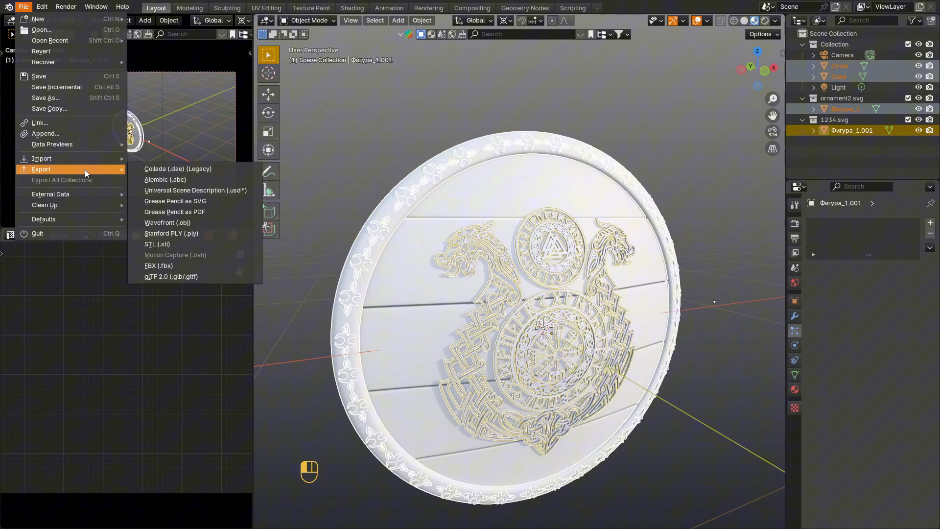
click(205, 265)
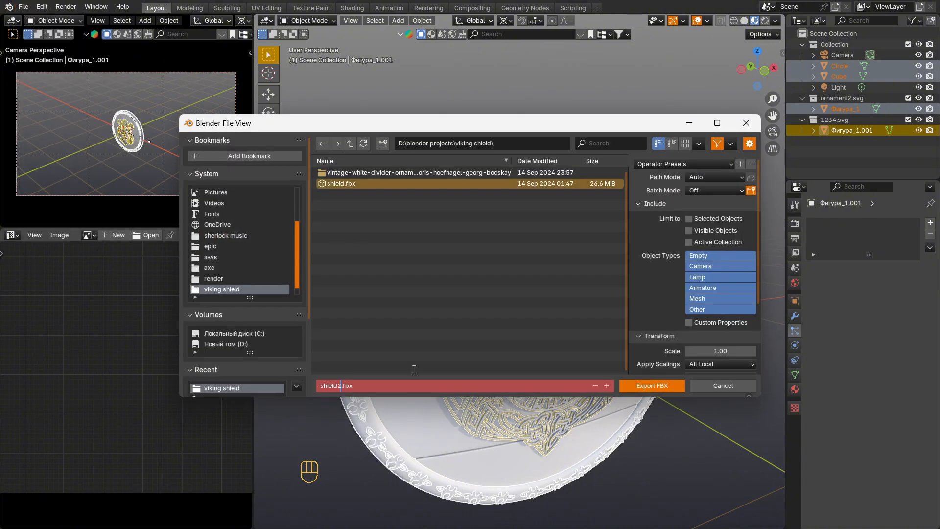
click(688, 219)
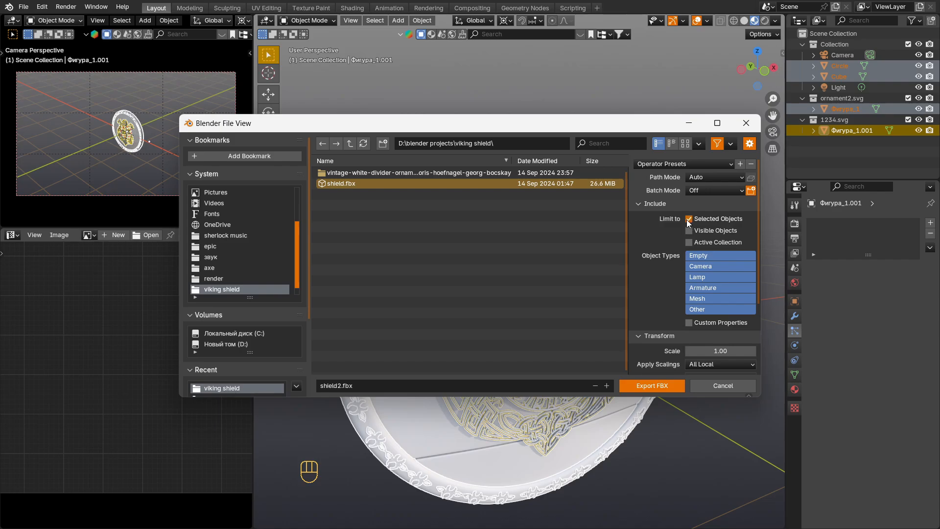
click(688, 219)
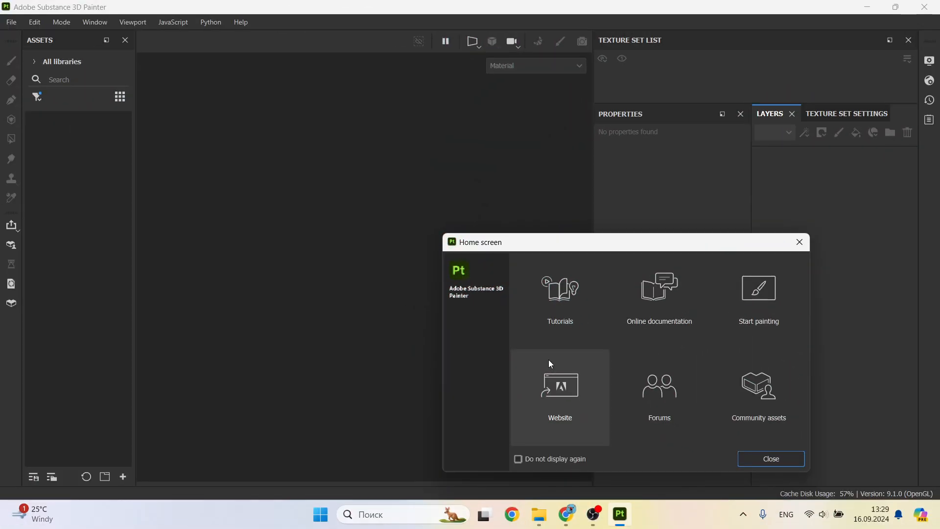
Step: Switch to Adobe Substance 3D Painter, dismiss its home screen and start a new project with 4096 document resolution
click(769, 459)
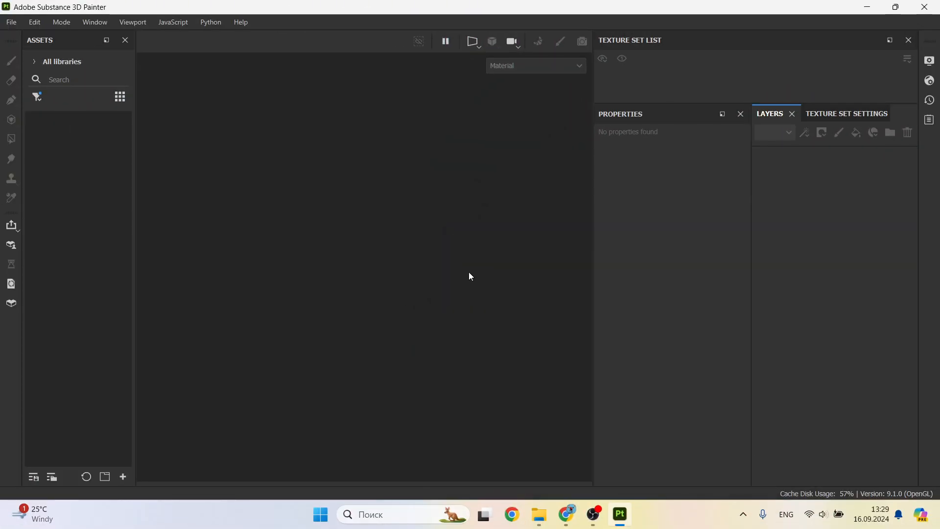
click(18, 23)
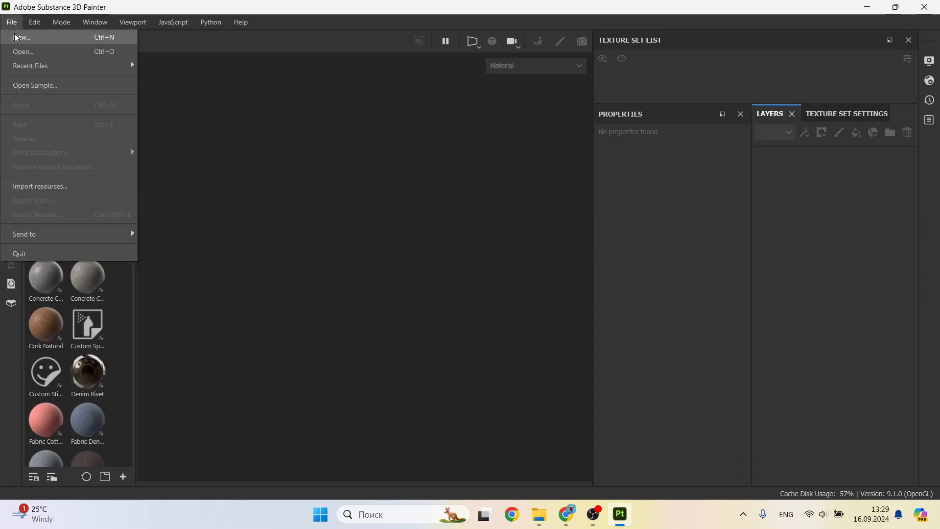
click(29, 37)
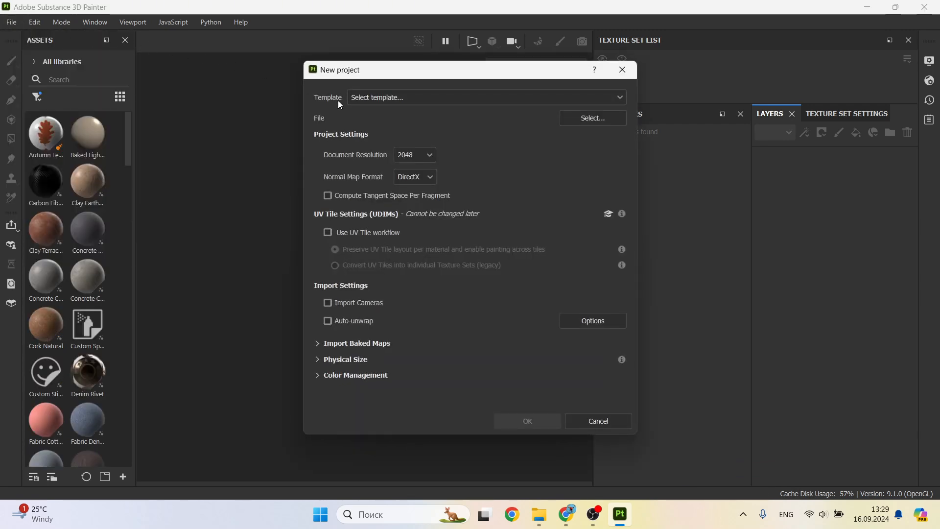
click(426, 155)
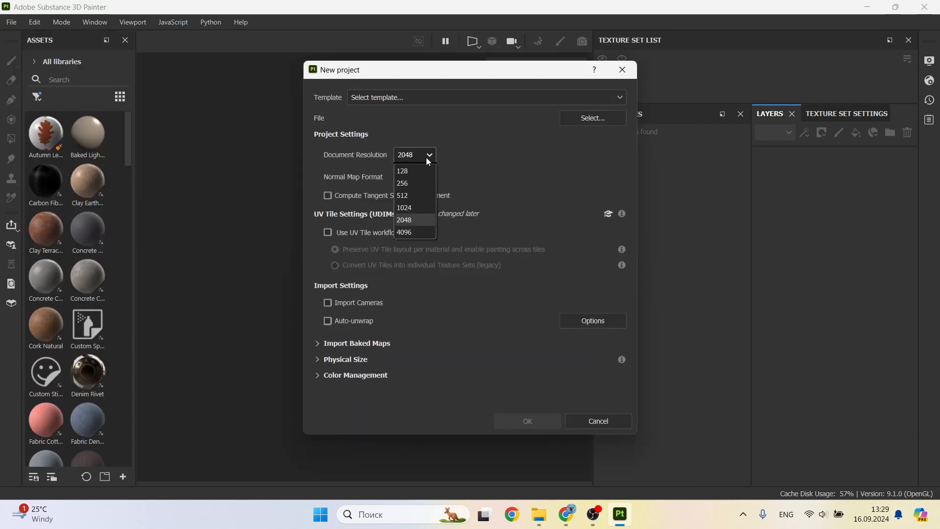
click(411, 233)
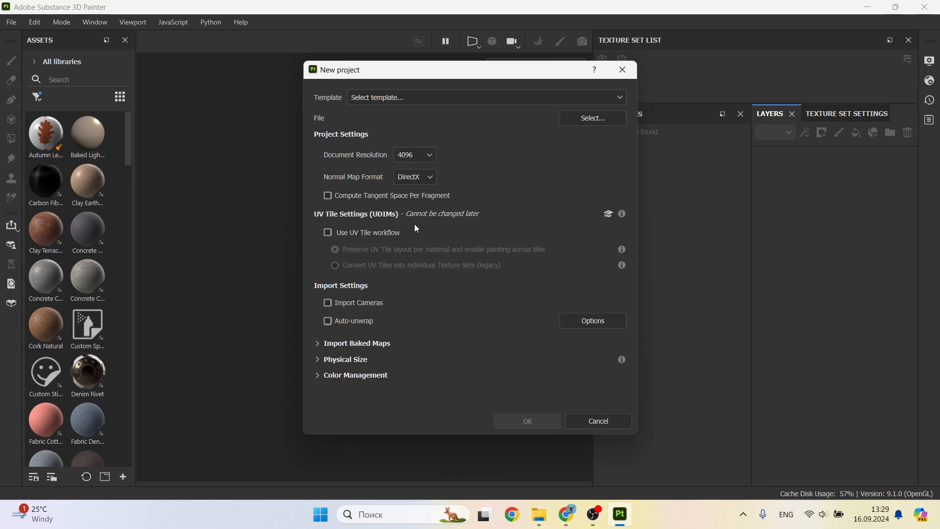
Step: Choose shield2.fbx from the viking shield folder as the project mesh and create the project
click(608, 118)
click(585, 212)
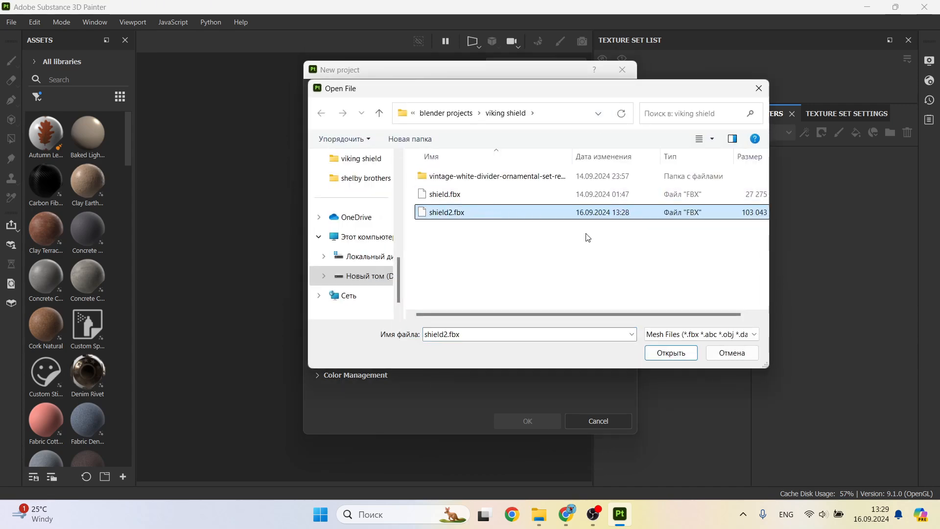
click(671, 352)
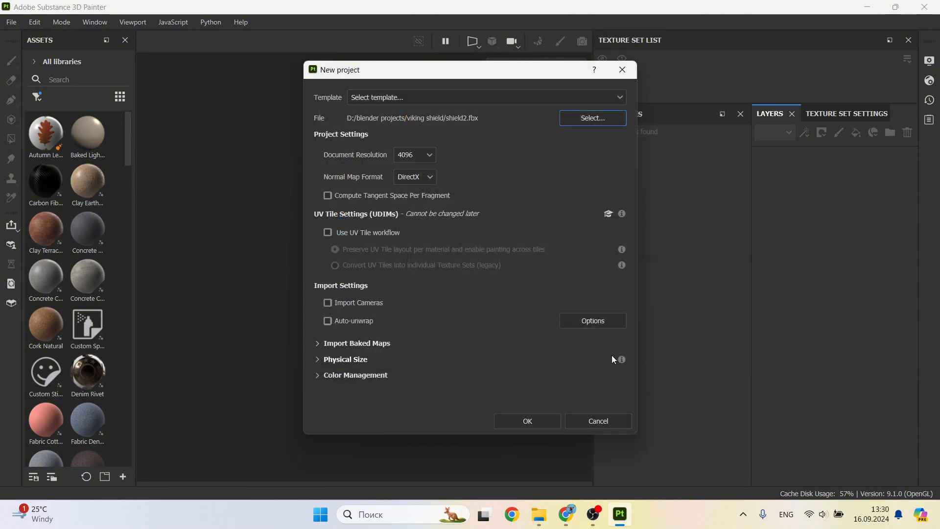
click(532, 421)
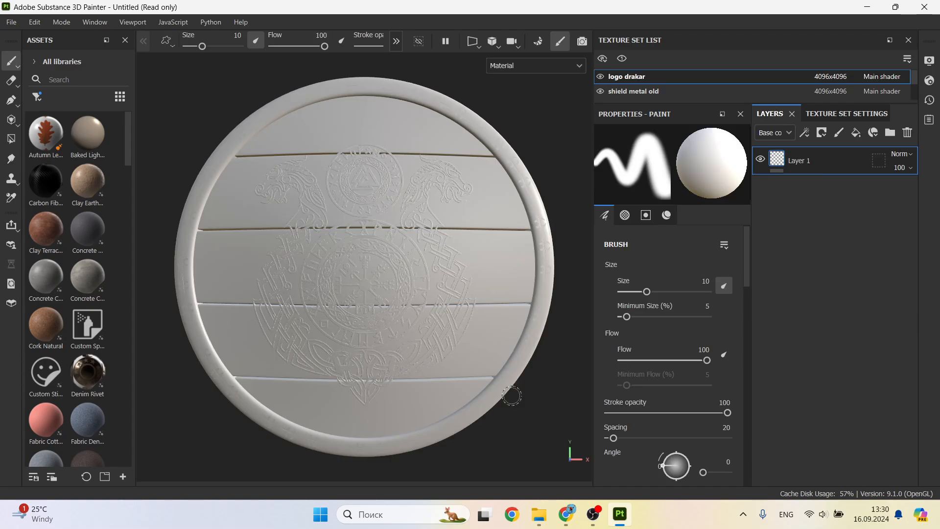
Step: Enter mesh map baking and enable using the low poly mesh as the high poly mesh
alt+drag(386, 312, 424, 296)
alt+middle_drag(424, 296, 474, 325)
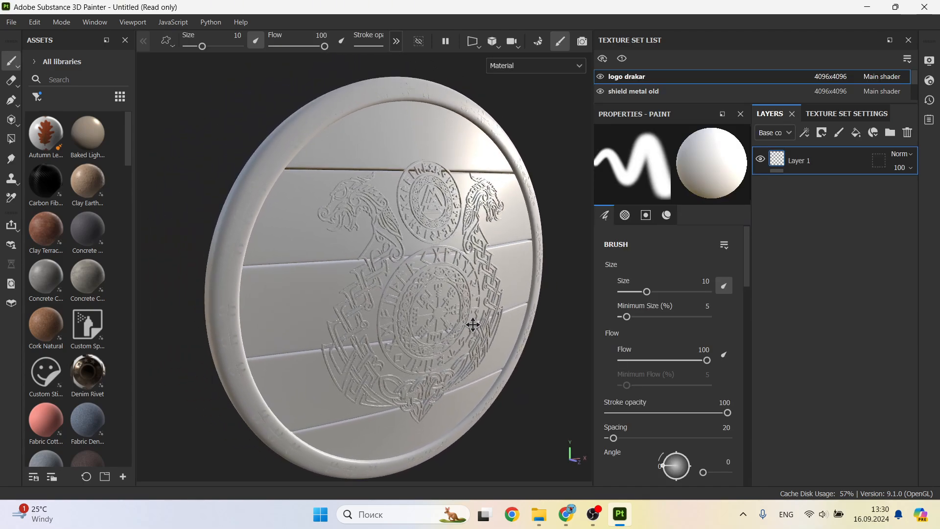
click(538, 42)
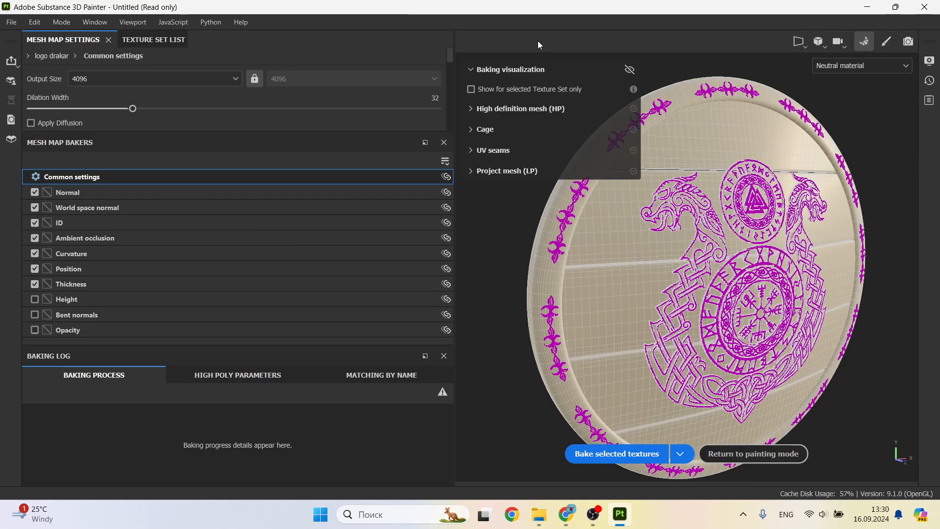
scroll(122, 90, down, 3)
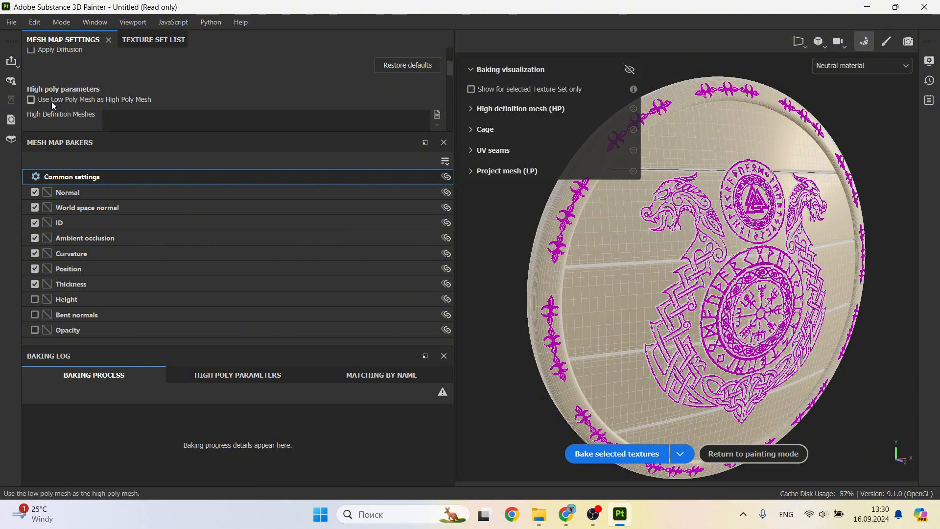
click(118, 99)
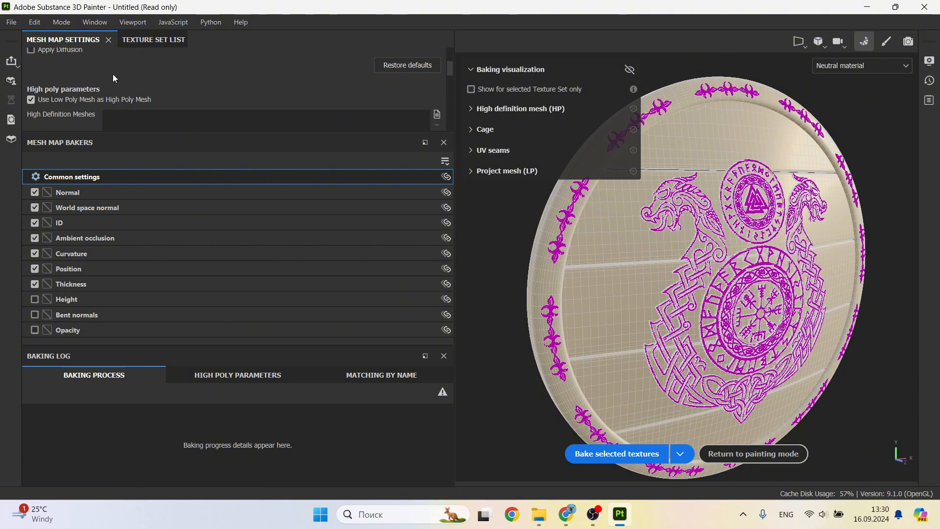
Step: Bake the selected mesh maps with antialiasing set to Supersampling 4x, and return to painting mode
scroll(113, 78, down, 6)
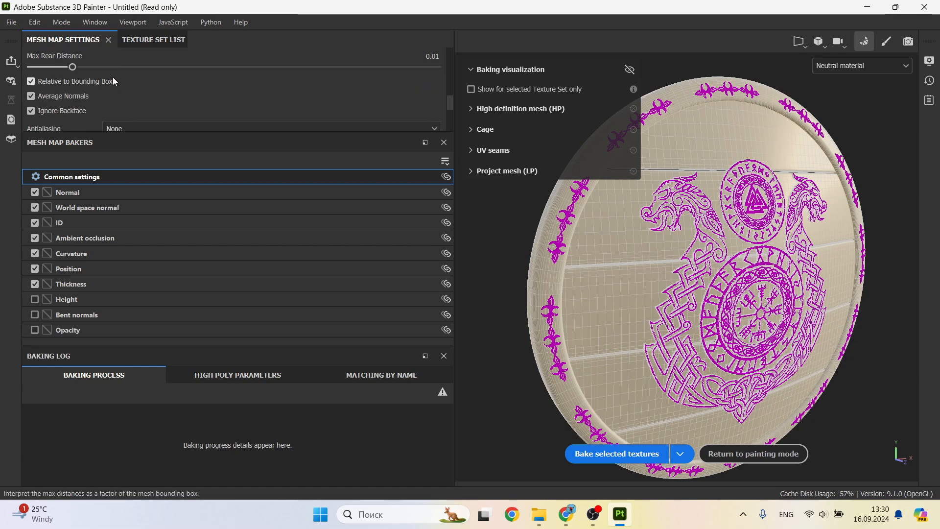
scroll(116, 78, up, 3)
scroll(142, 85, down, 1)
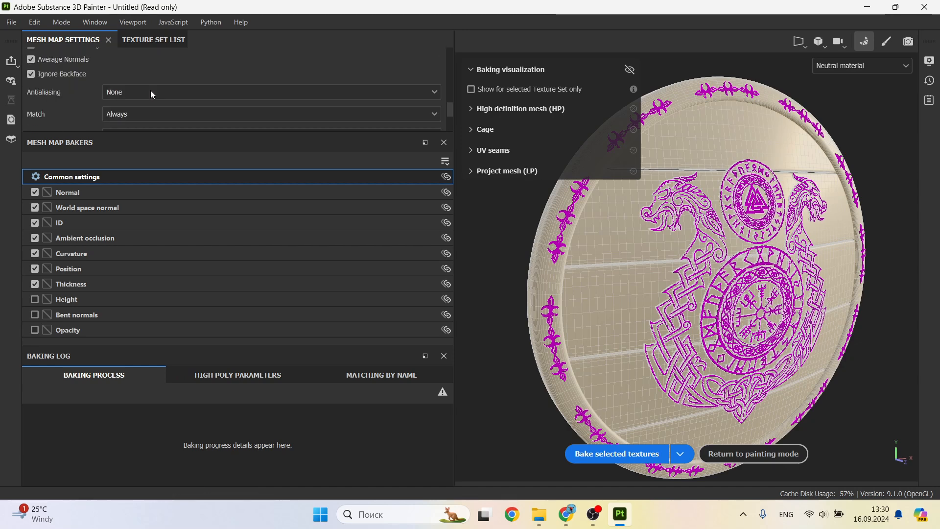
click(192, 92)
click(186, 121)
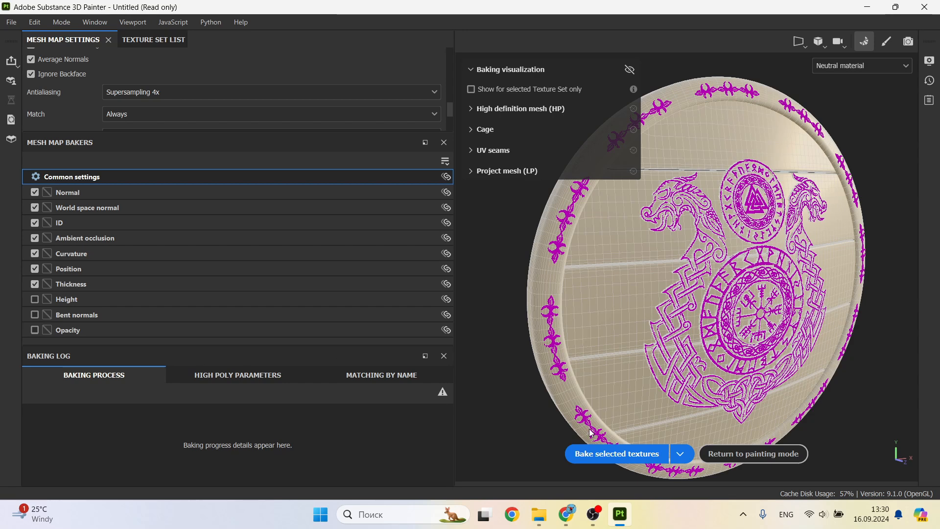
click(612, 454)
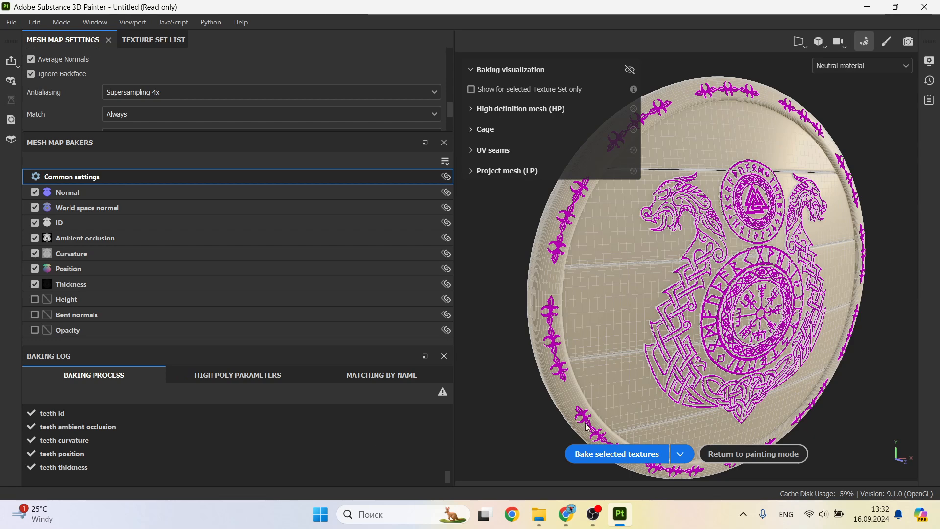
click(771, 451)
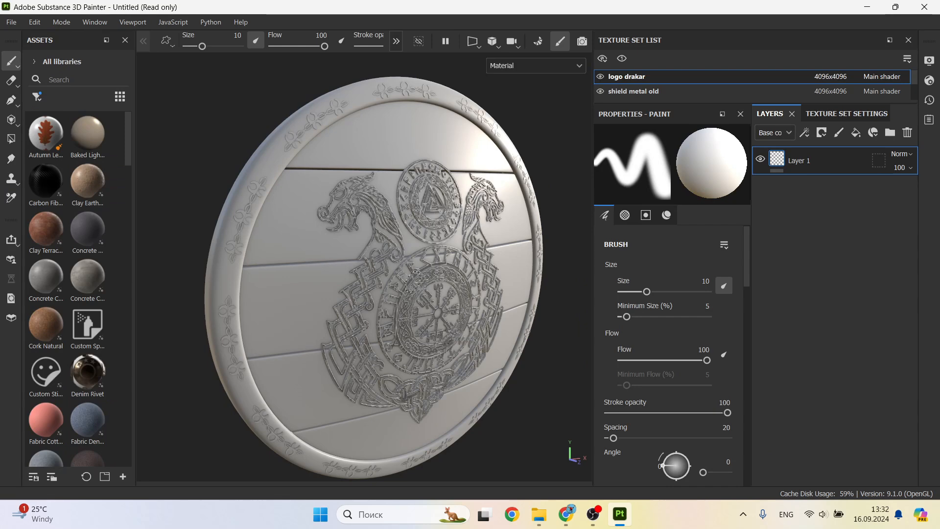
Step: Filter the assets to smart materials, search for wood and apply Wood Ship Hull Nordic to the shield's planks
click(38, 101)
click(73, 127)
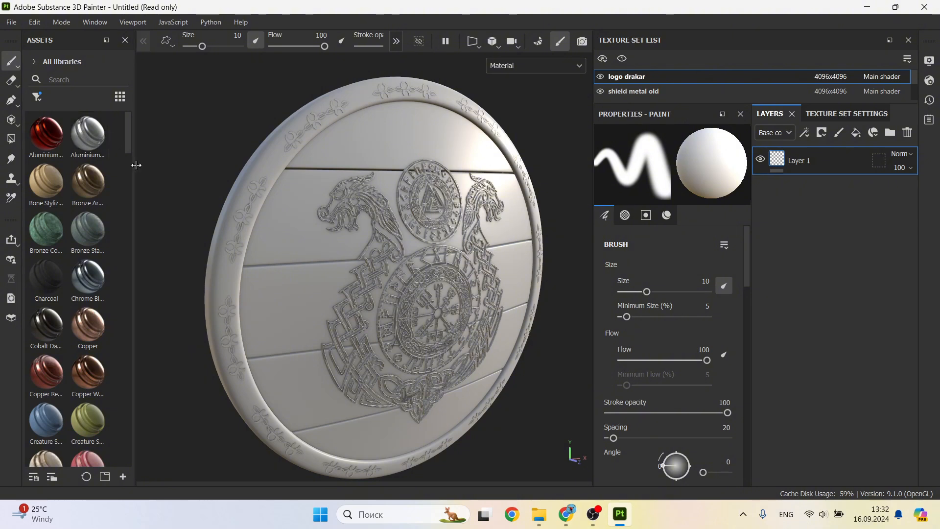
drag(135, 165, 174, 166)
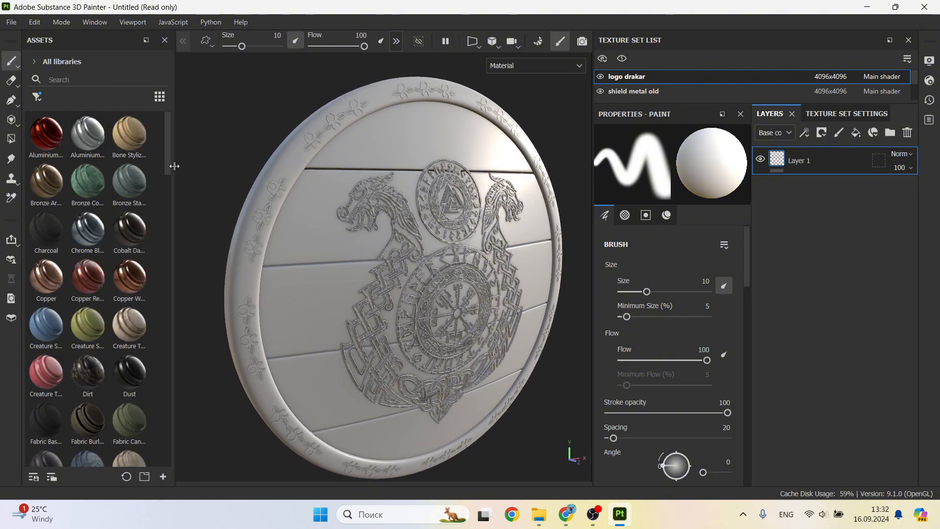
click(80, 80)
text(wood)
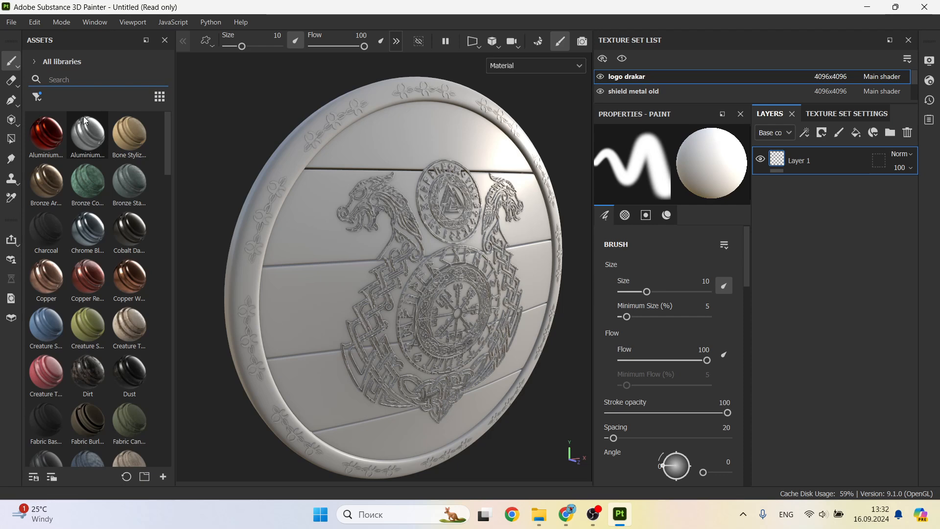
mouse_move(83, 116)
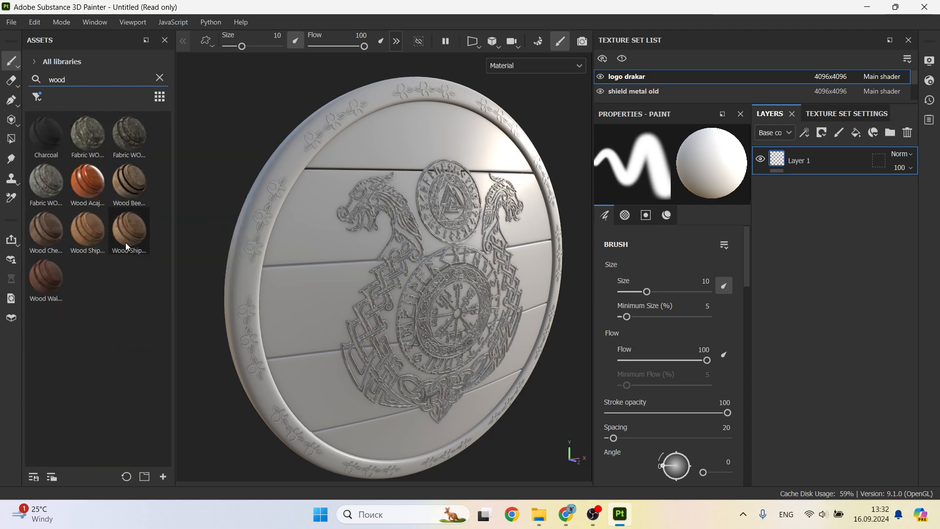
drag(89, 233, 306, 243)
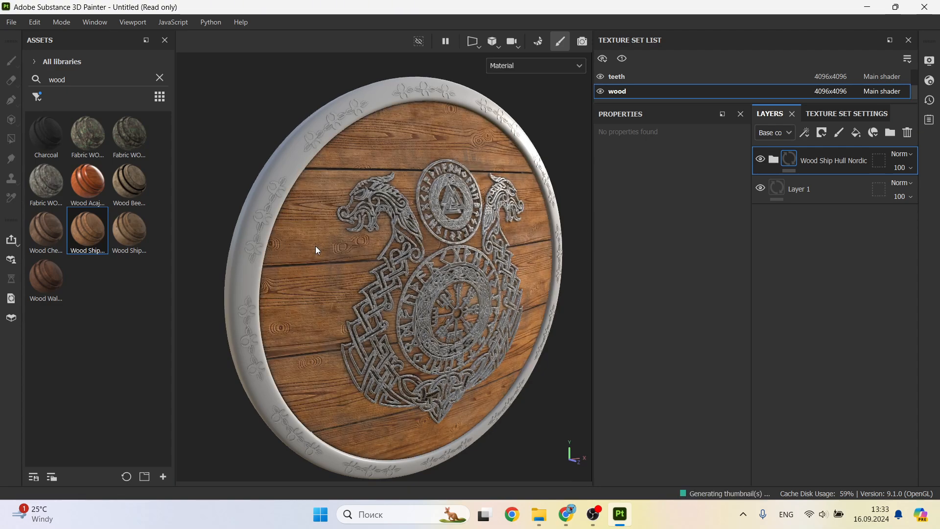
Step: Search the smart materials for metal, applying Steel Rust to the shield's rim and Aluminium Brushed Worn to the rim's ornaments
scroll(320, 248, up, 2)
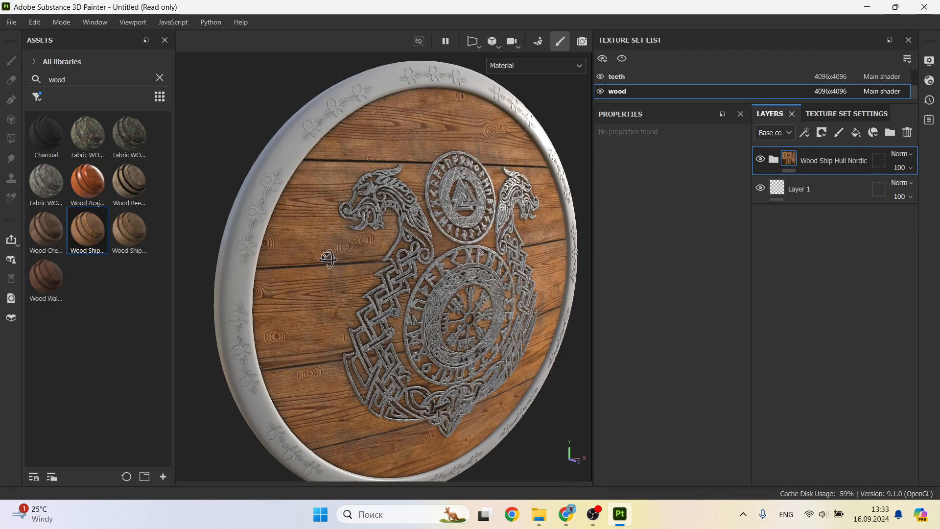
mouse_move(325, 247)
alt+mouse_down()
mouse_move(299, 252)
mouse_move(327, 256)
alt+mouse_up()
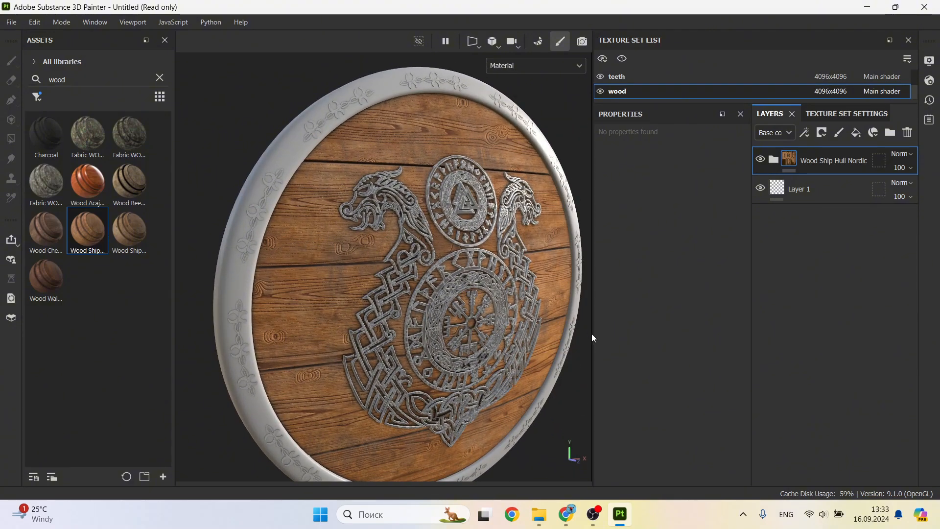
drag(592, 334, 625, 332)
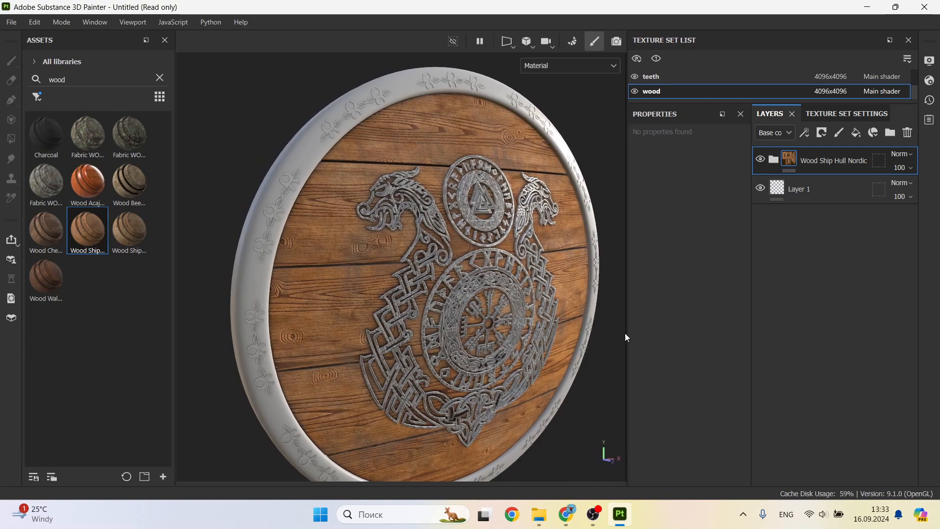
alt+drag(483, 313, 432, 284)
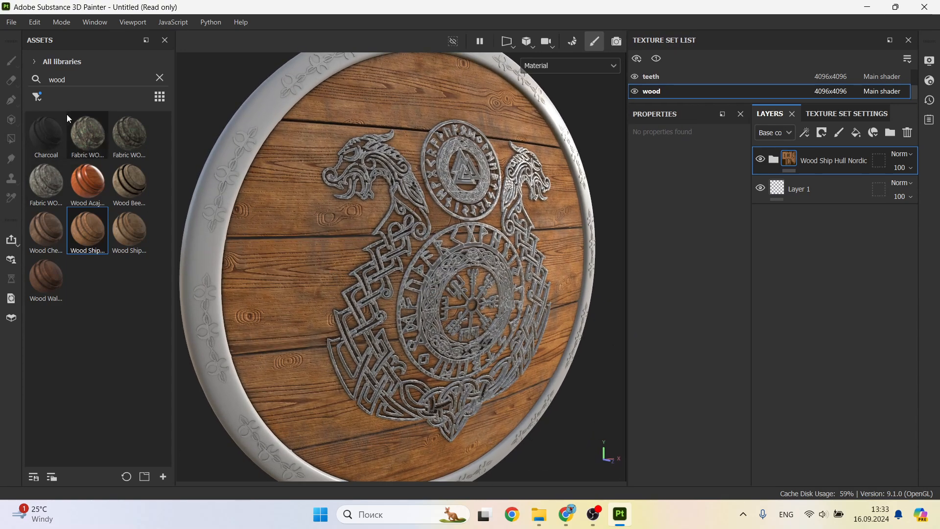
click(81, 82)
key(BackSpace)
key(BackSpace)
key(BackSpace)
key(BackSpace)
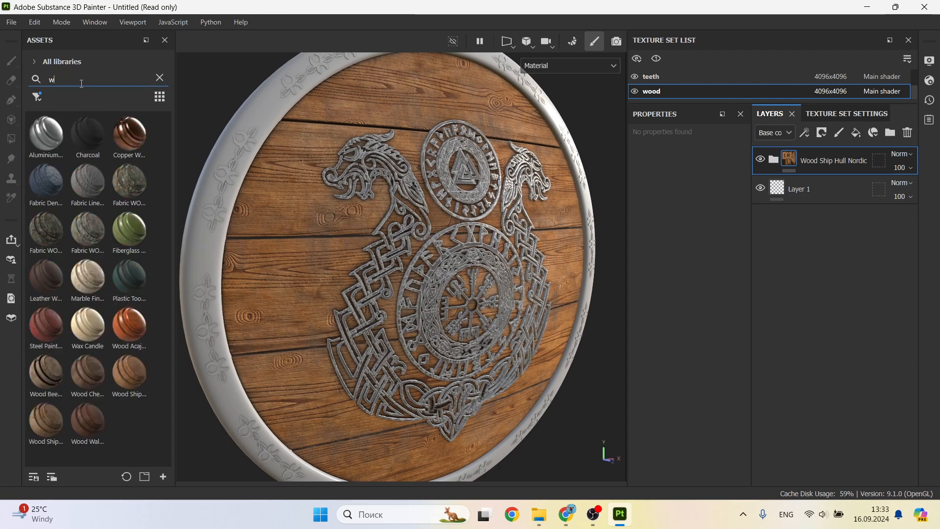
text(metal)
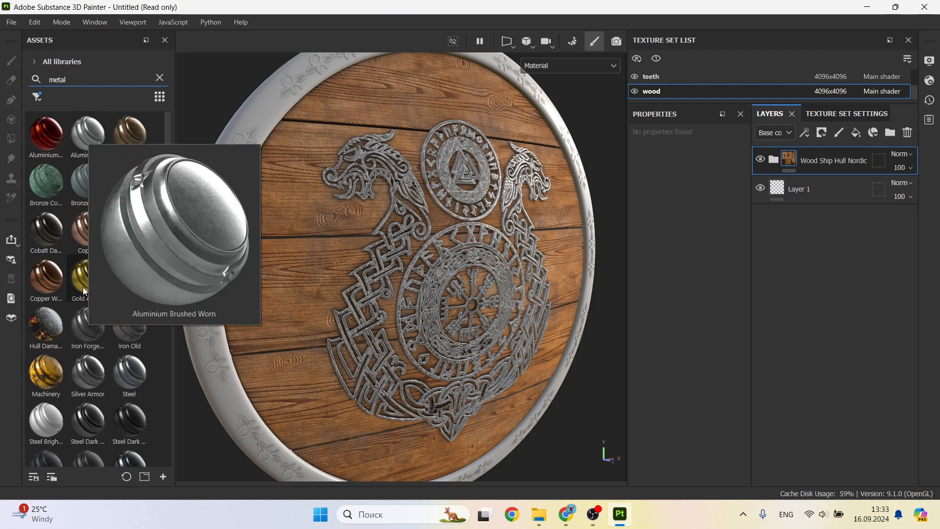
scroll(95, 377, down, 5)
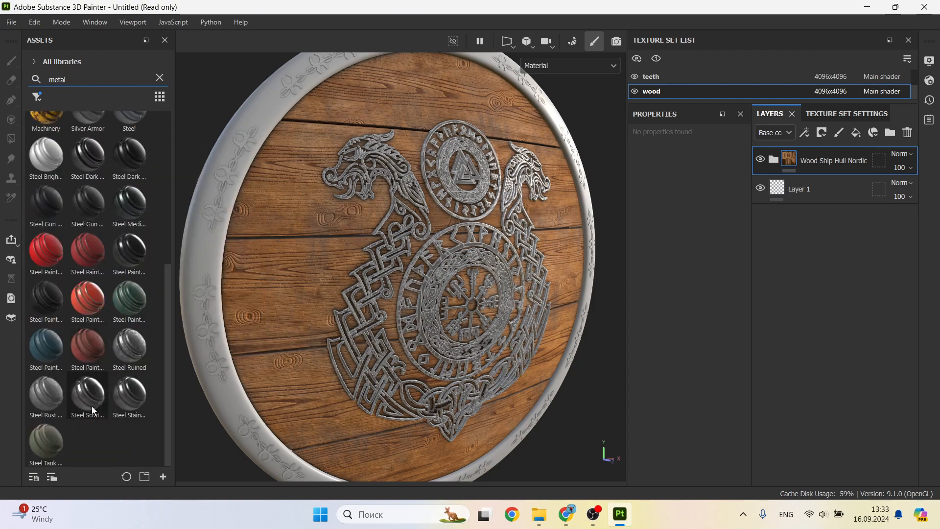
drag(45, 401, 188, 319)
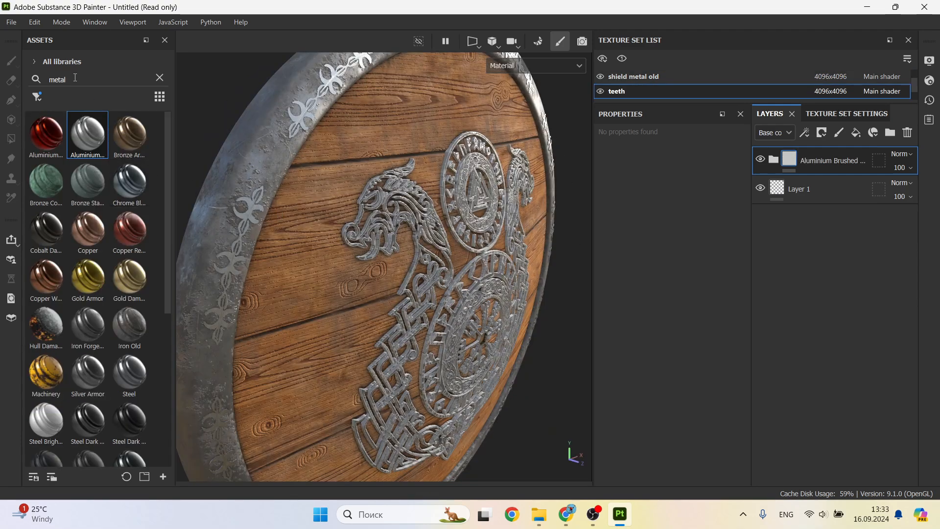
Step: Search the smart materials for gold and apply Gold Damaged to the rim's ornaments and the central dragon emblem
click(75, 78)
key(BackSpace)
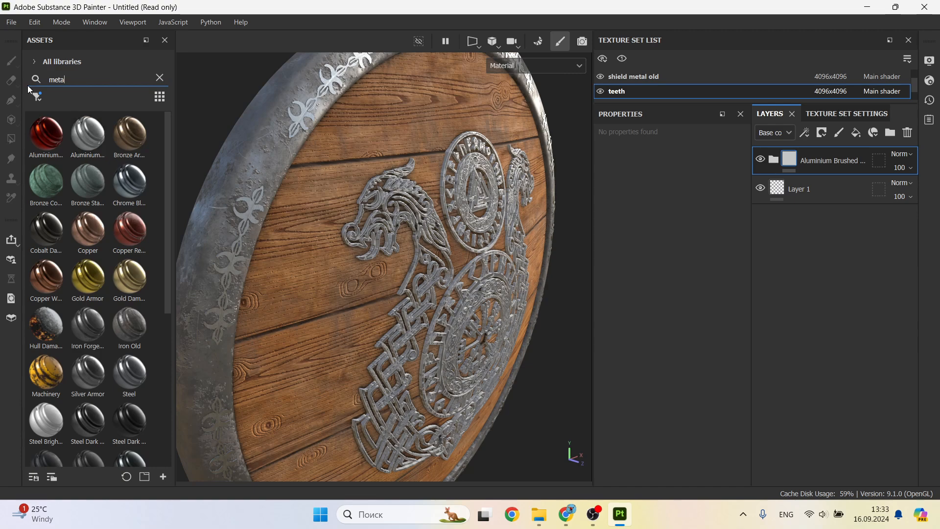
key(BackSpace)
key(BackSpace)
key(BackSpace)
key(BackSpace)
text(gold)
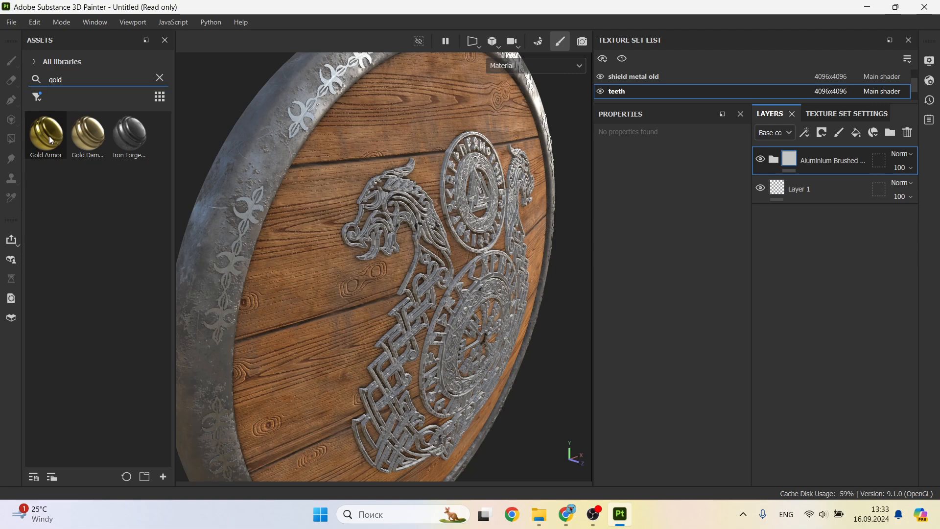
mouse_move(93, 138)
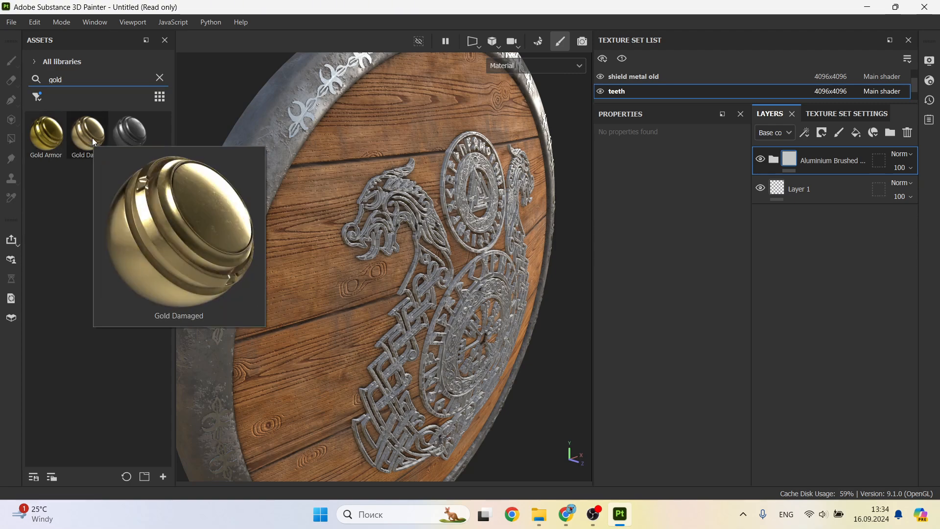
drag(92, 137, 249, 204)
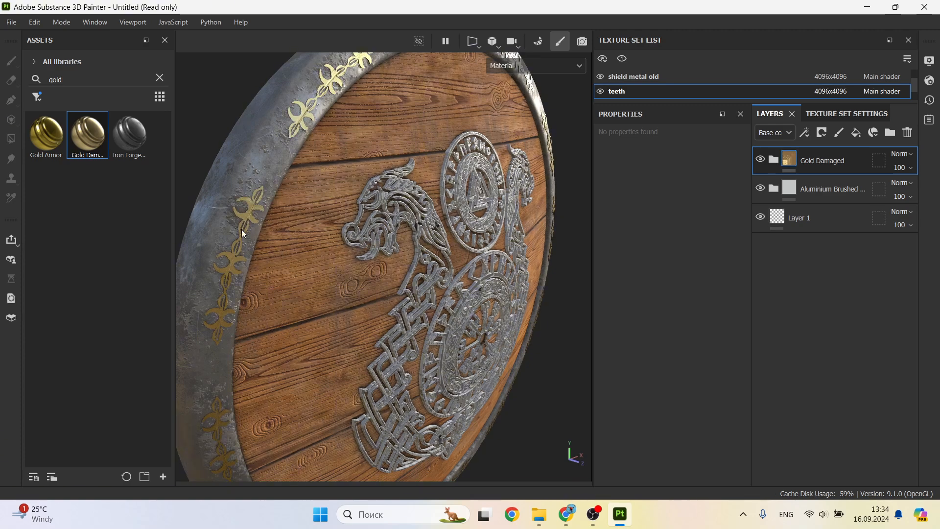
drag(92, 142, 372, 227)
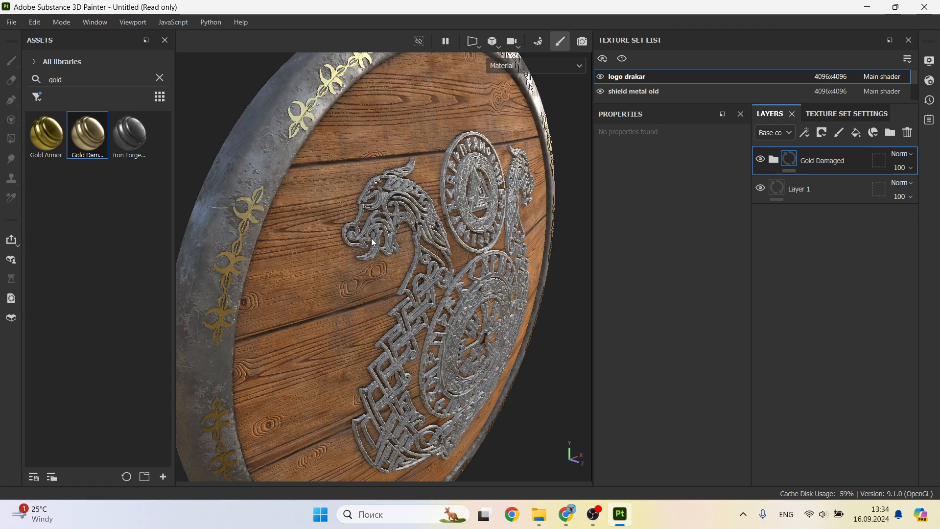
Step: Examine the gold emblem, planks and metal rim of the textured shield from several angles
alt+drag(446, 264, 441, 266)
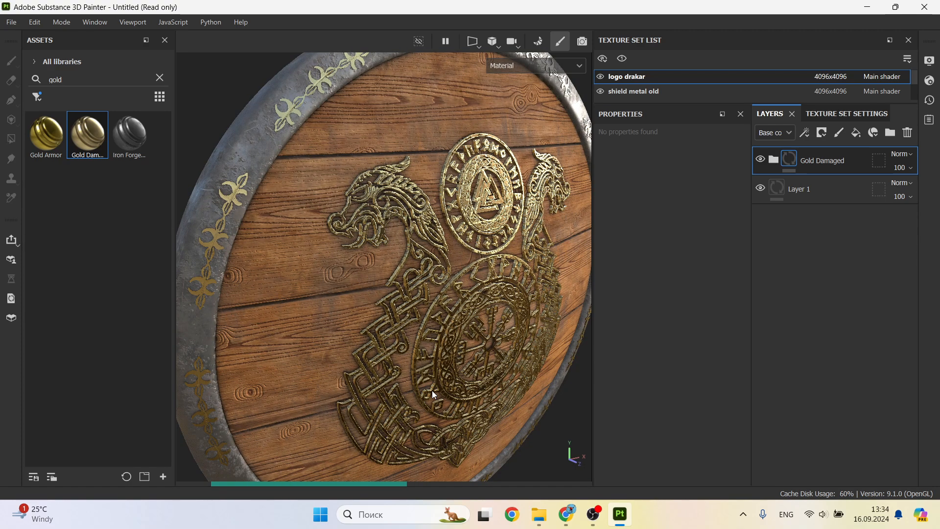
key(f)
alt+drag(455, 297, 422, 298)
scroll(519, 297, up, 2)
alt+drag(518, 294, 519, 293)
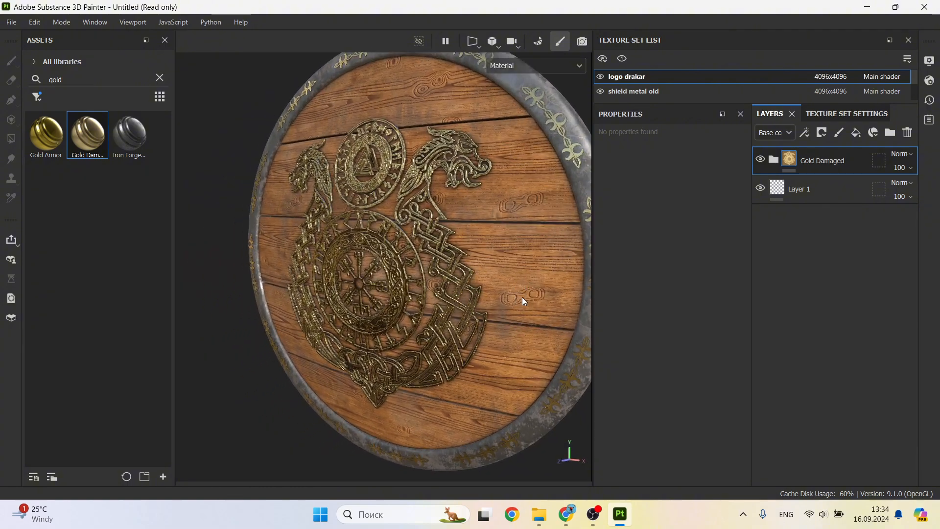
alt+drag(441, 296, 541, 293)
alt+drag(413, 293, 443, 302)
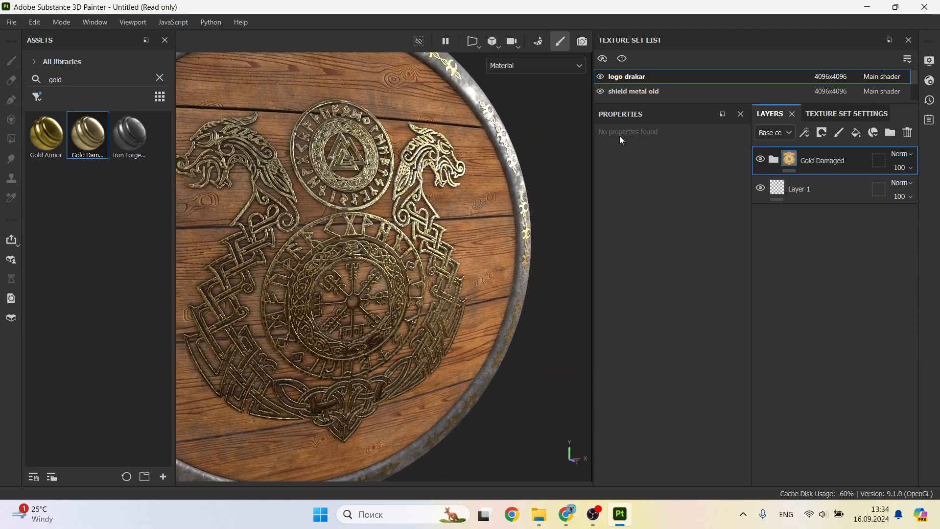
Step: Add a fill layer with a black mask above the Dust layer in the wood texture set's Wood Ship Hull Nordic folder
scroll(664, 91, down, 2)
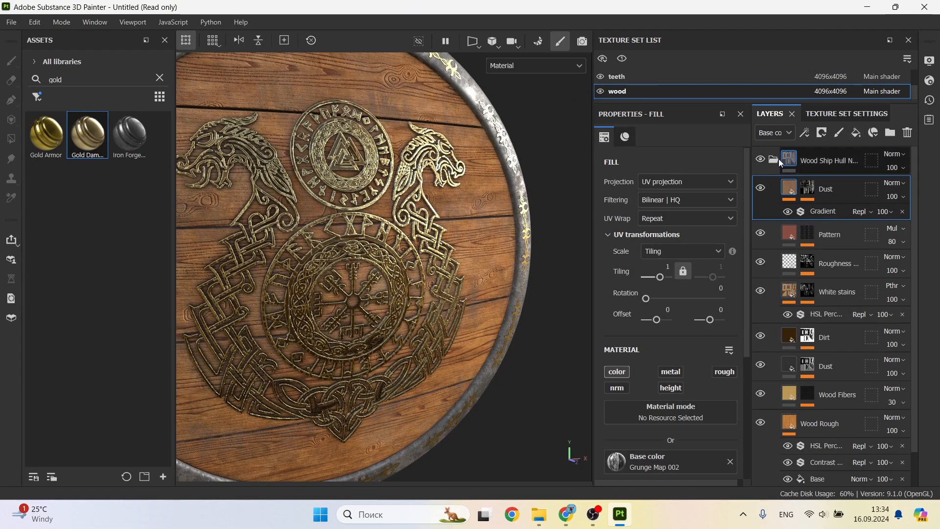
click(774, 159)
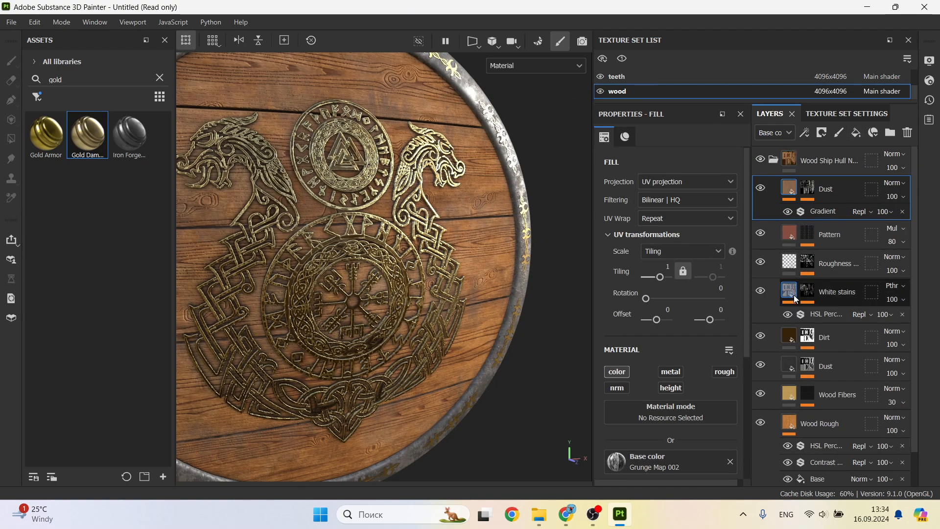
click(857, 133)
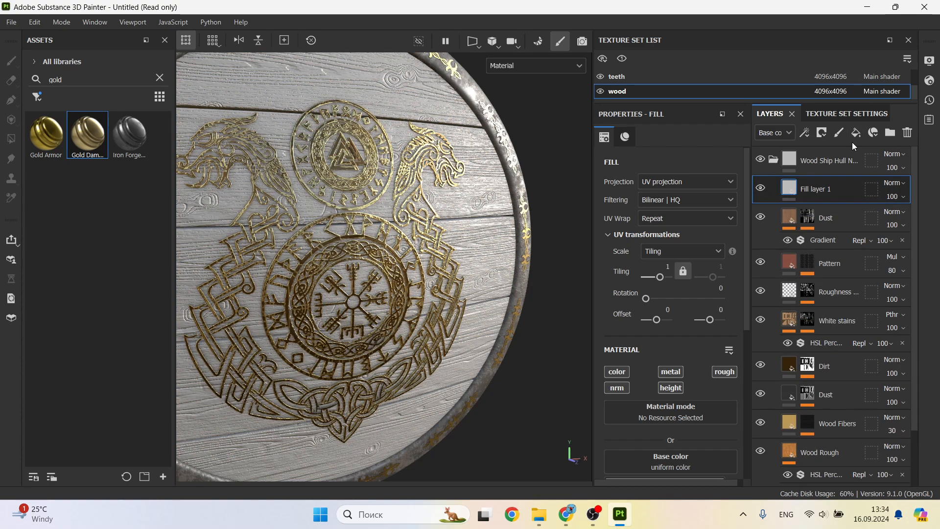
click(822, 133)
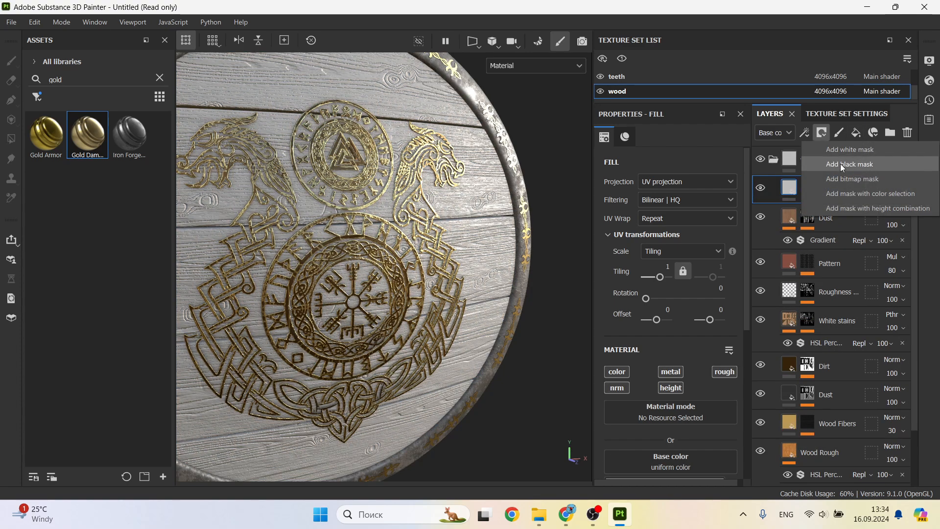
click(840, 164)
Step: Add a Dirt generator to the new fill layer's mask, with Dirt Level 0.81 and Dirt Contrast 0.61
click(807, 134)
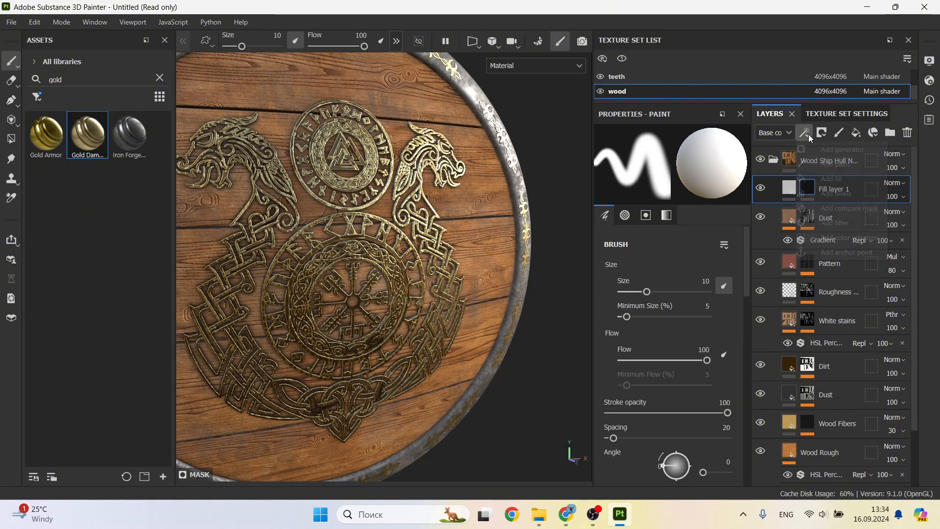
click(844, 150)
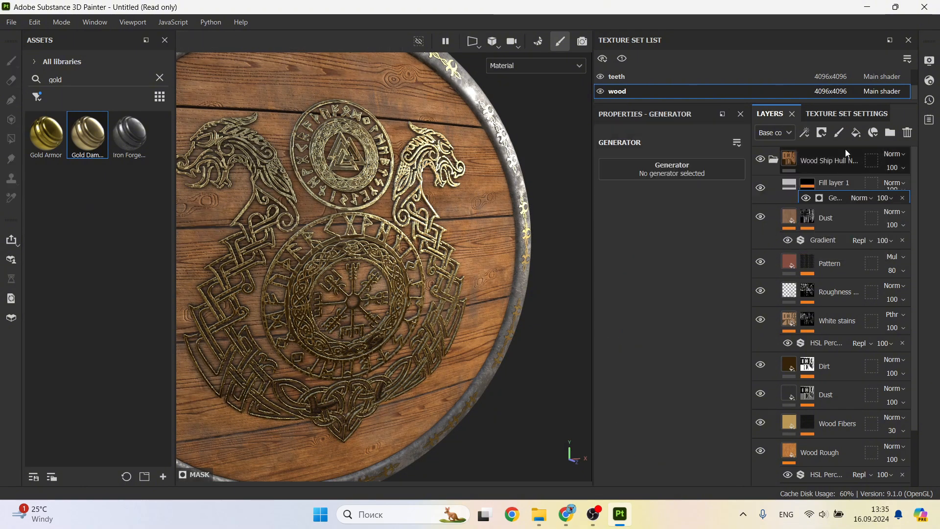
click(690, 170)
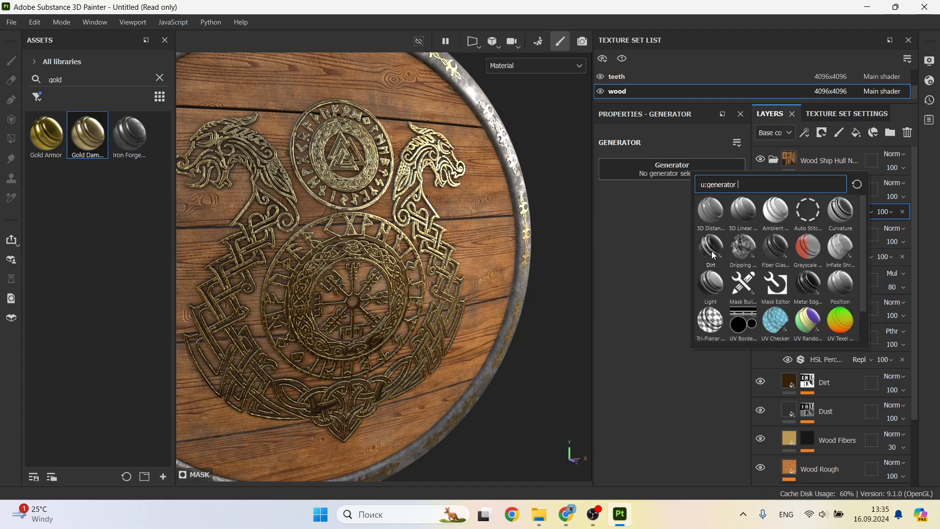
mouse_move(714, 255)
click(714, 255)
click(827, 212)
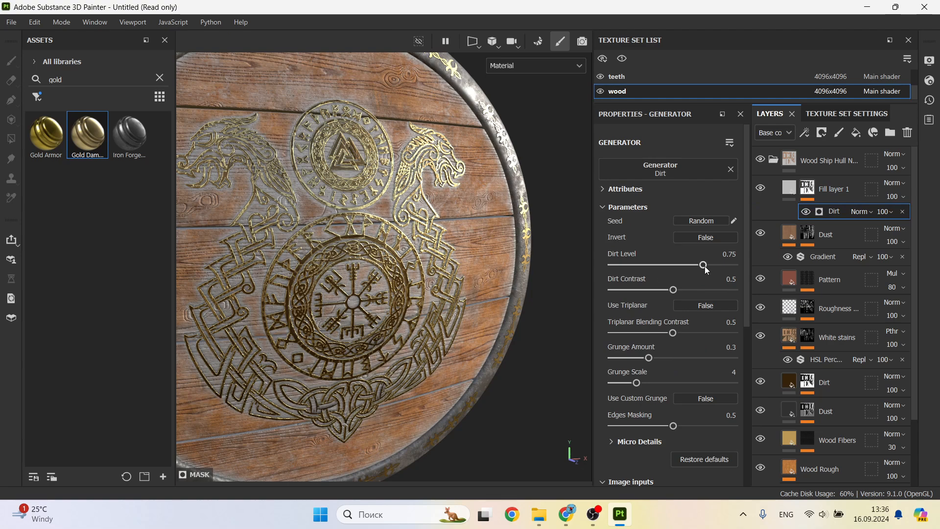
drag(704, 265, 685, 292)
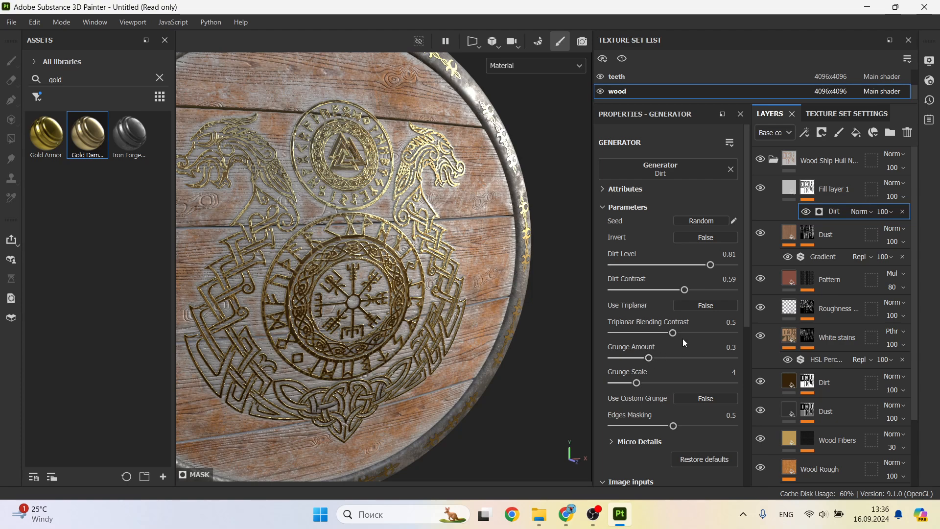
drag(687, 293, 688, 293)
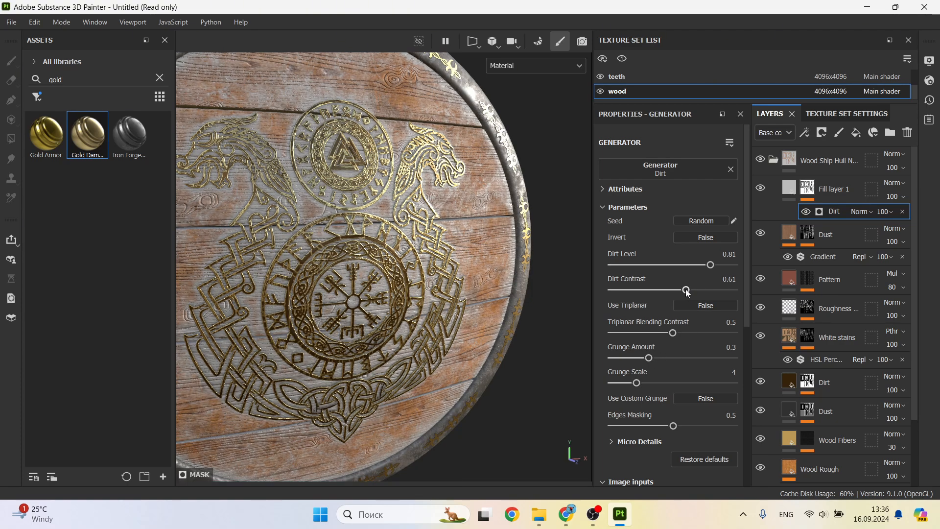
Step: Set the fill layer's base color to dark brown 3A2407
click(790, 192)
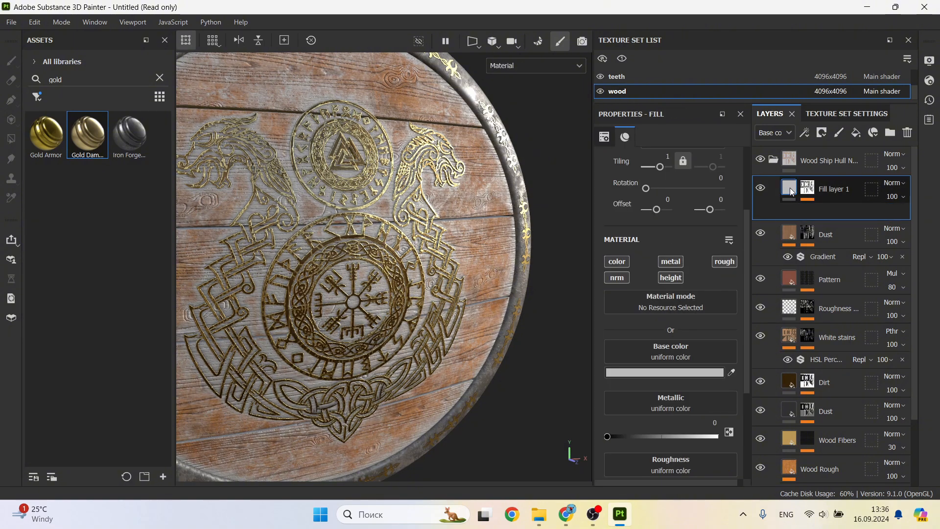
click(703, 373)
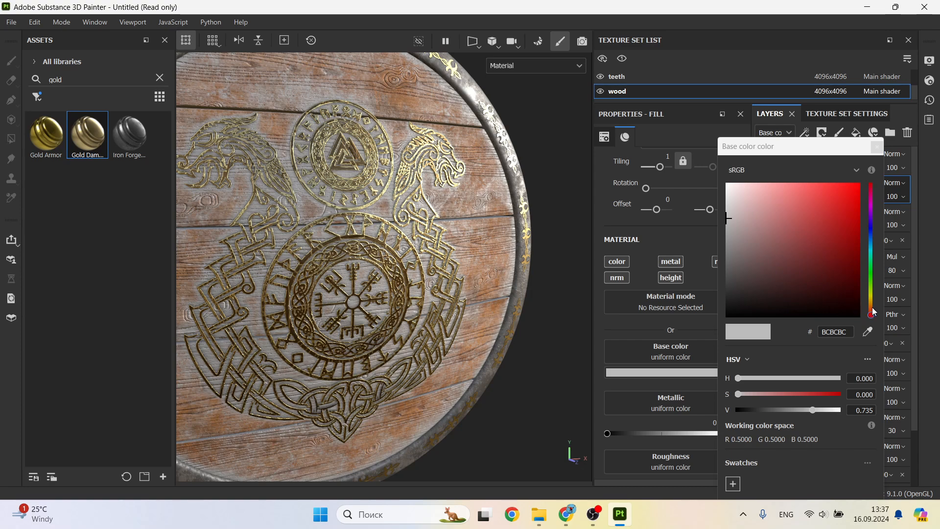
drag(872, 308, 871, 305)
click(844, 286)
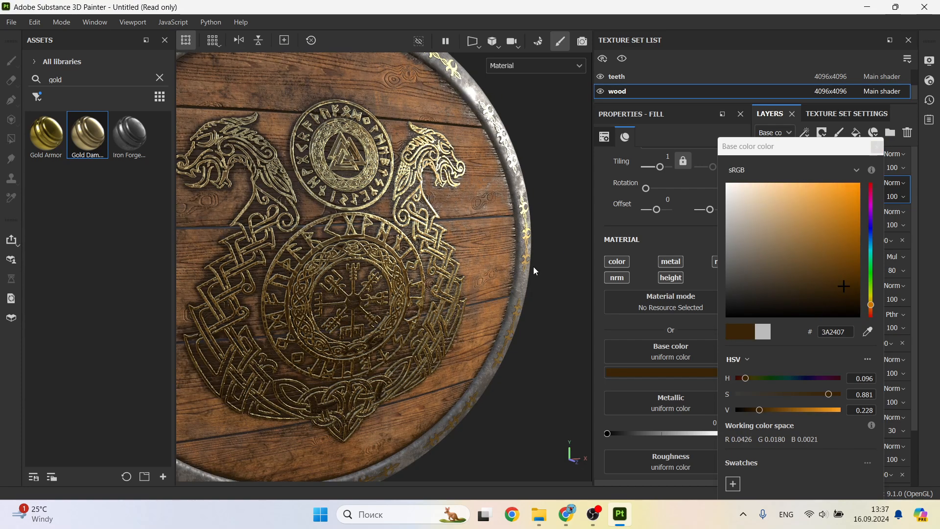
click(877, 147)
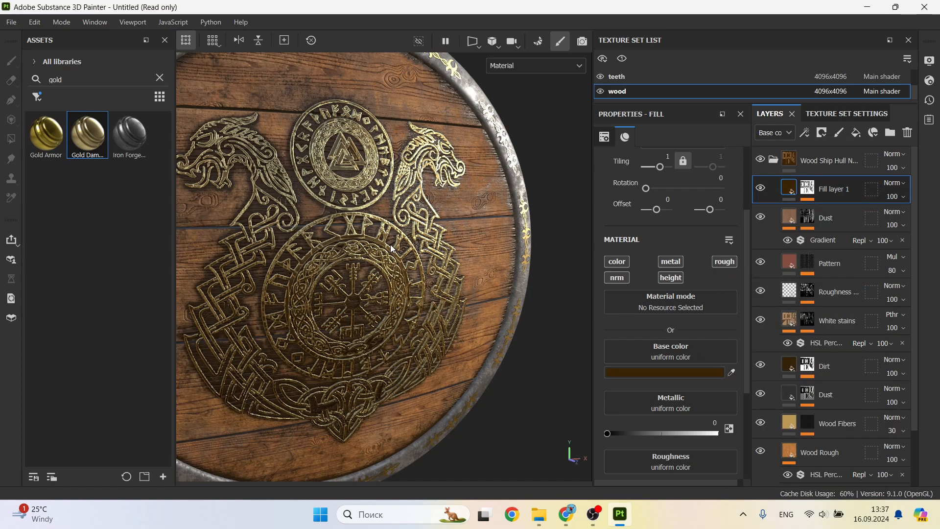
alt+drag(391, 249, 404, 253)
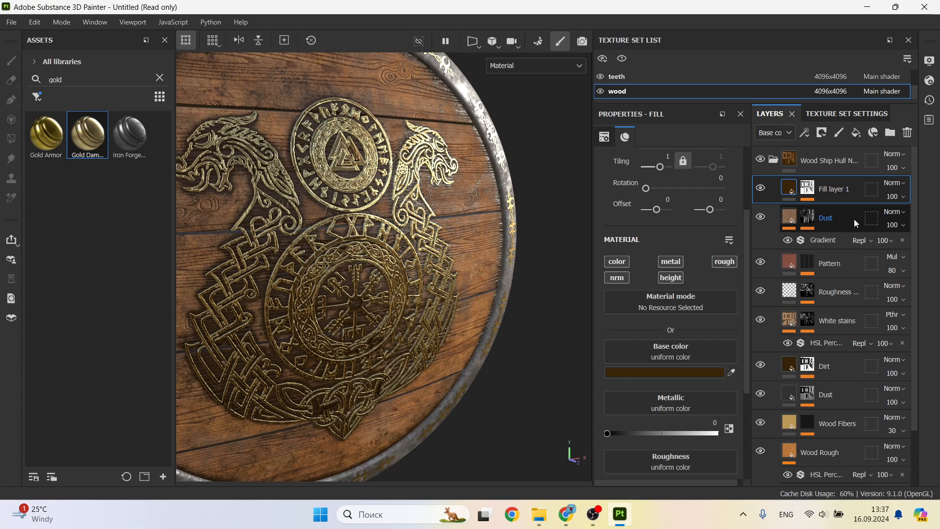
Step: Set the Grunge Amount of the fill layer's Dirt generator to 0.4, checking the planks from several angles
click(815, 194)
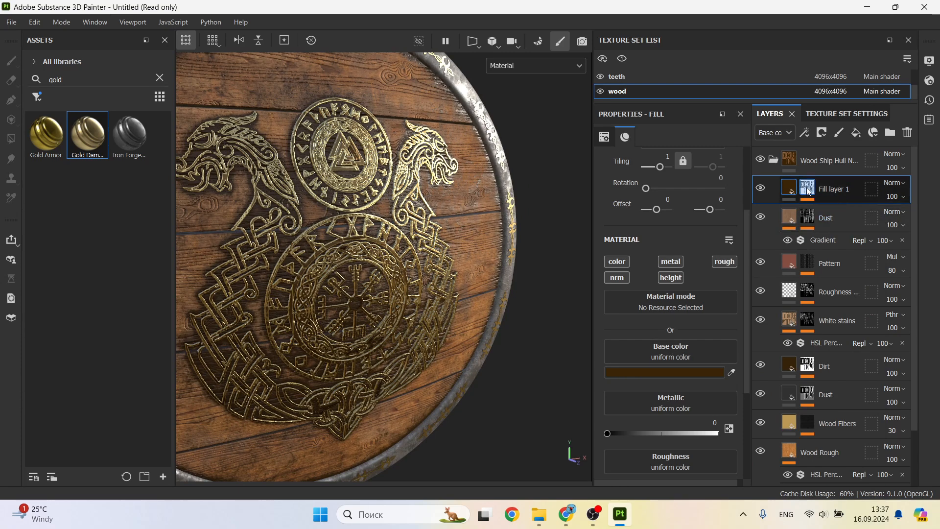
click(808, 190)
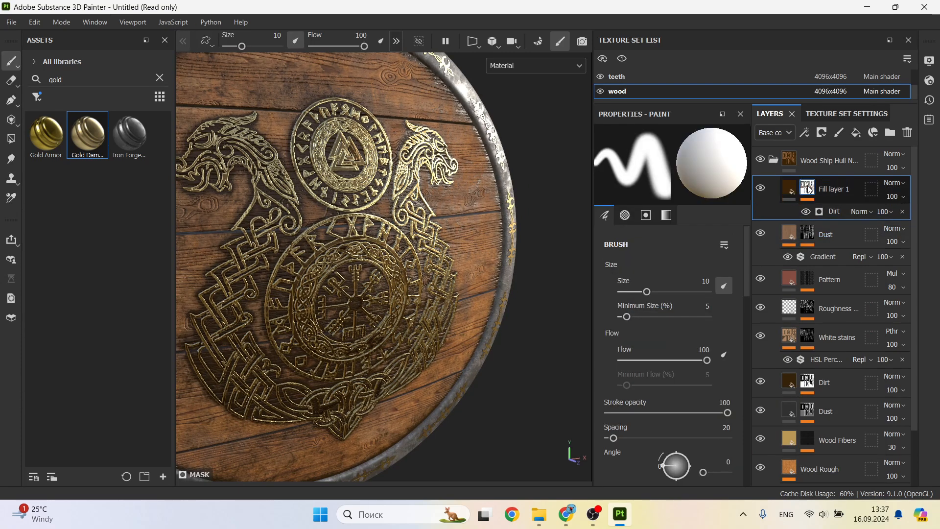
click(835, 212)
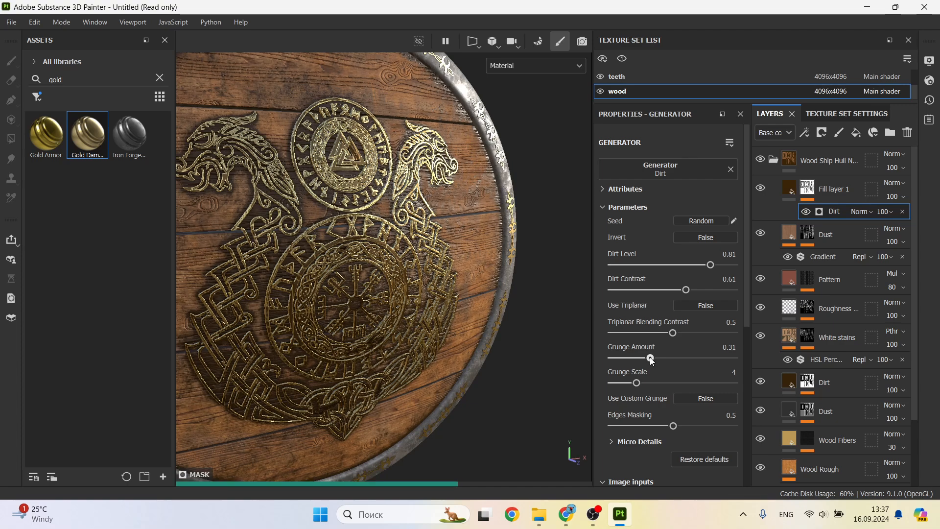
drag(649, 356, 663, 358)
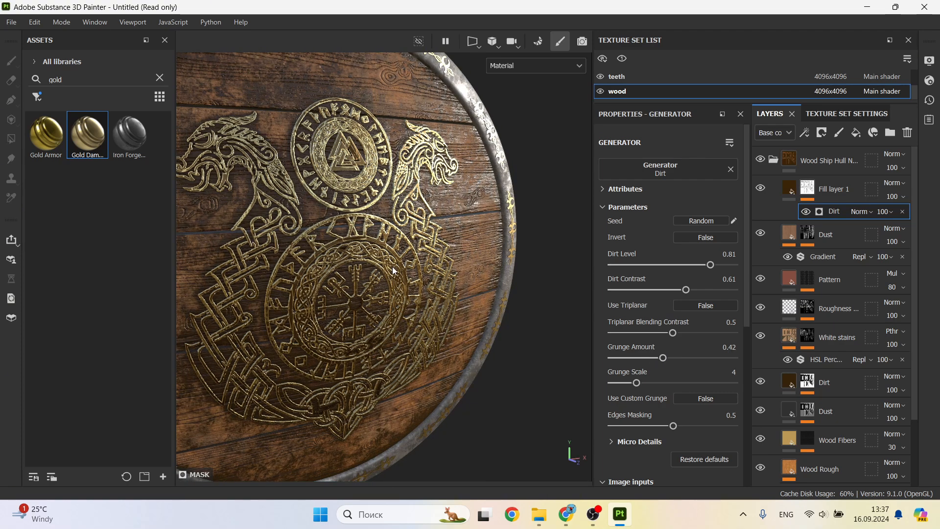
alt+drag(364, 253, 379, 250)
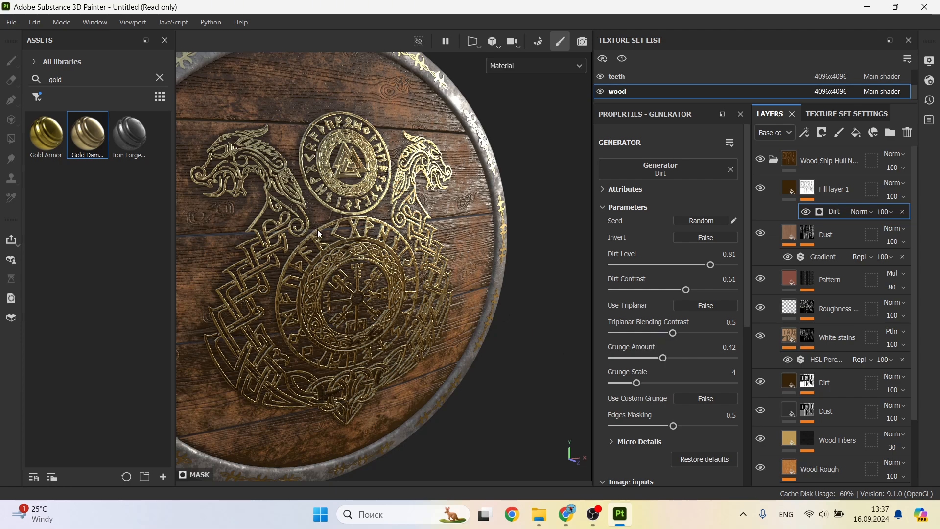
alt+drag(318, 238, 360, 271)
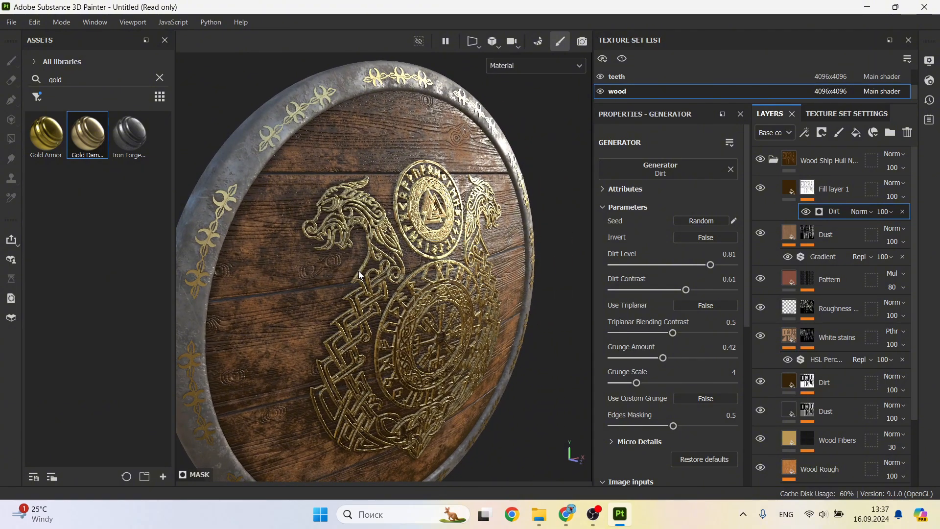
alt+drag(358, 271, 399, 289)
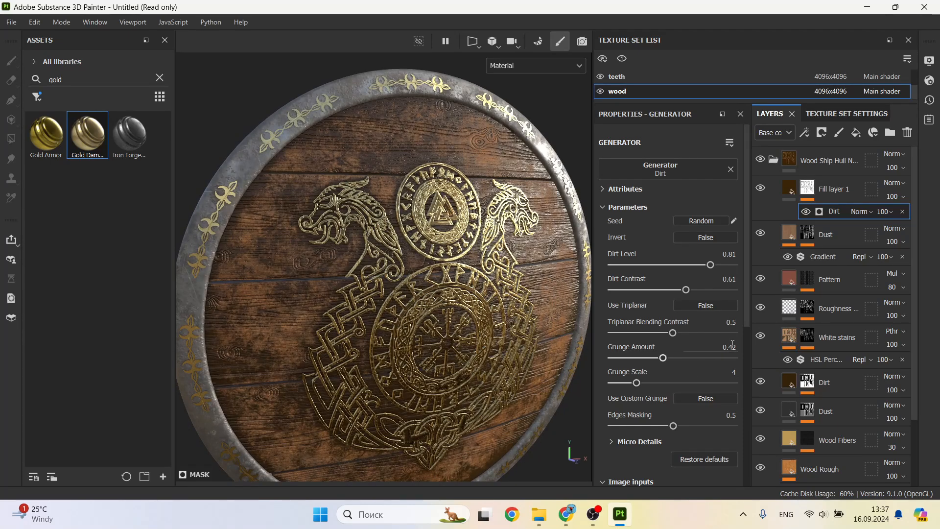
click(733, 347)
key(BackSpace)
key(Return)
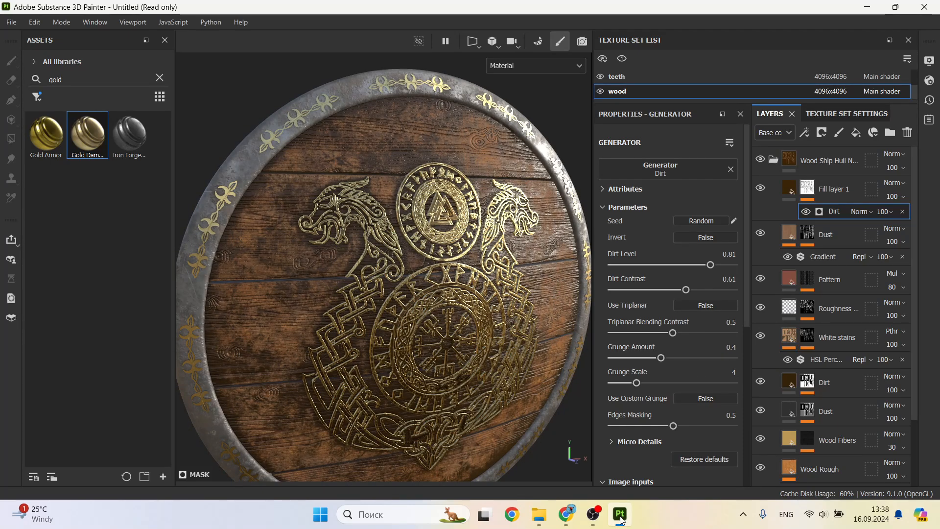
Step: Set up a texture export to D:/blender projects/viking shield/textures shield using the Blender (Principled BSDF) output template
click(9, 24)
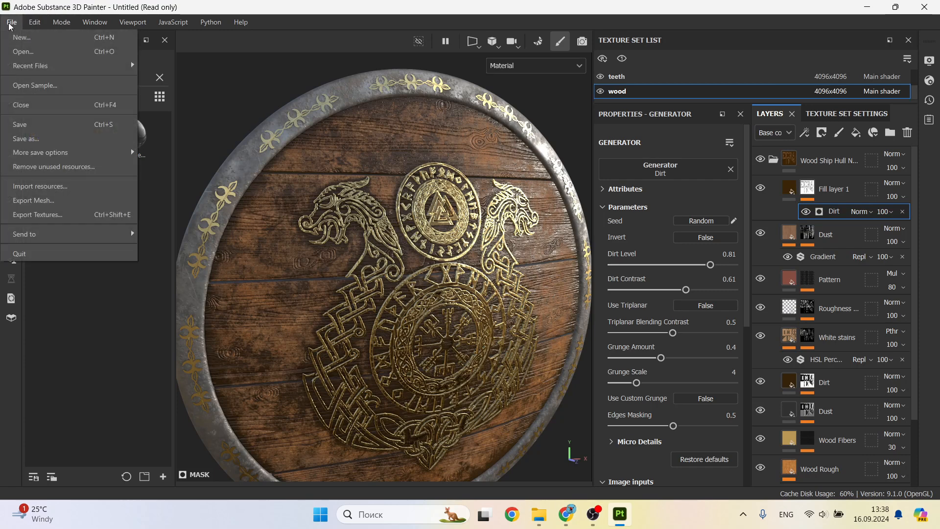
click(70, 214)
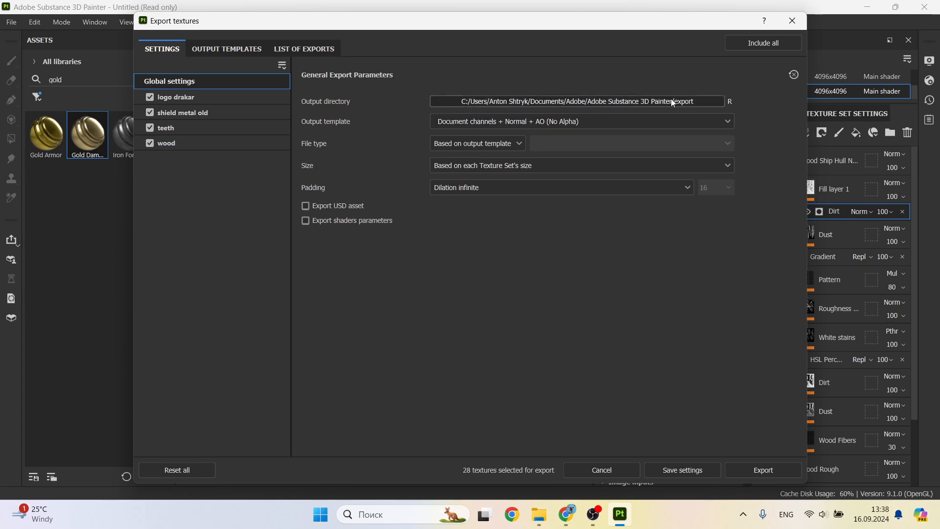
click(706, 100)
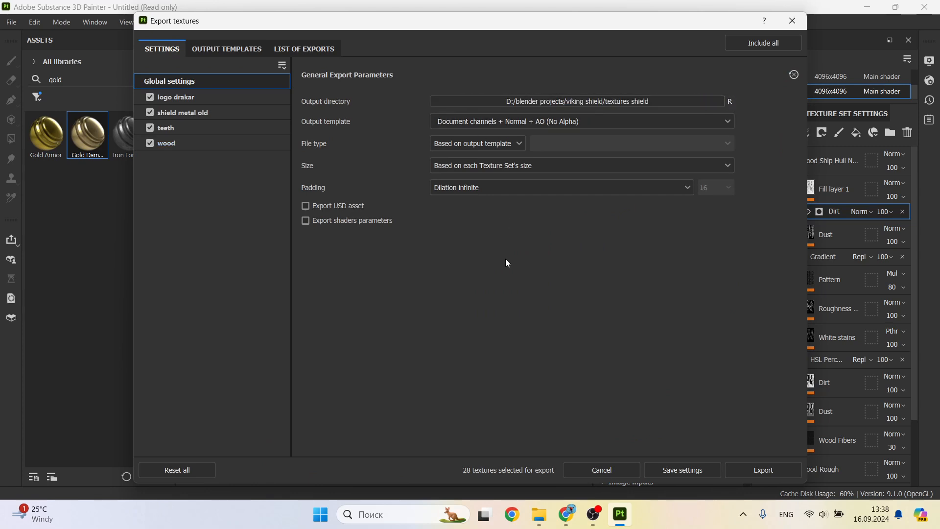
click(728, 121)
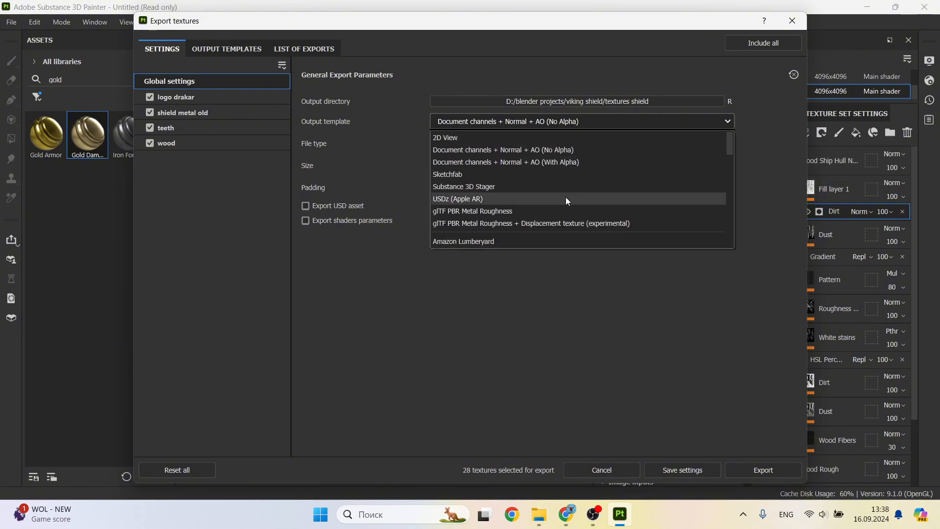
scroll(565, 197, down, 3)
scroll(532, 180, up, 1)
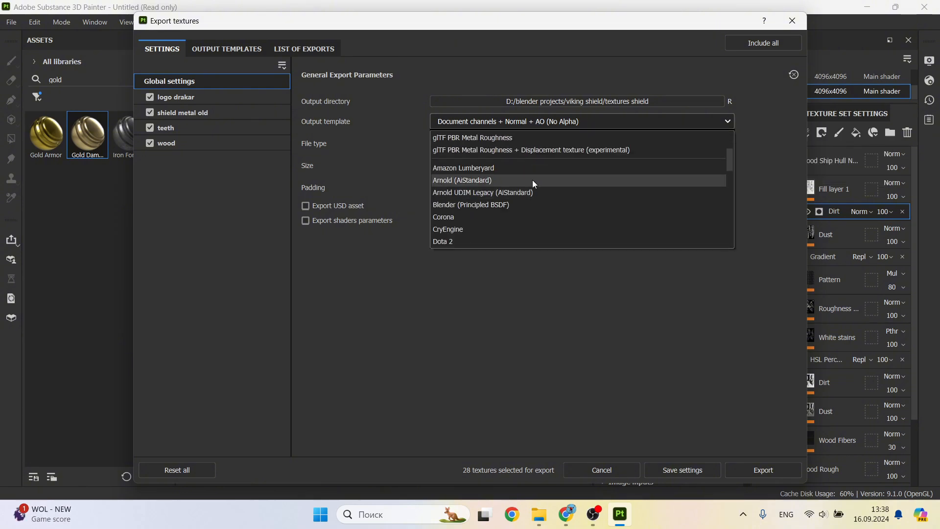
click(519, 205)
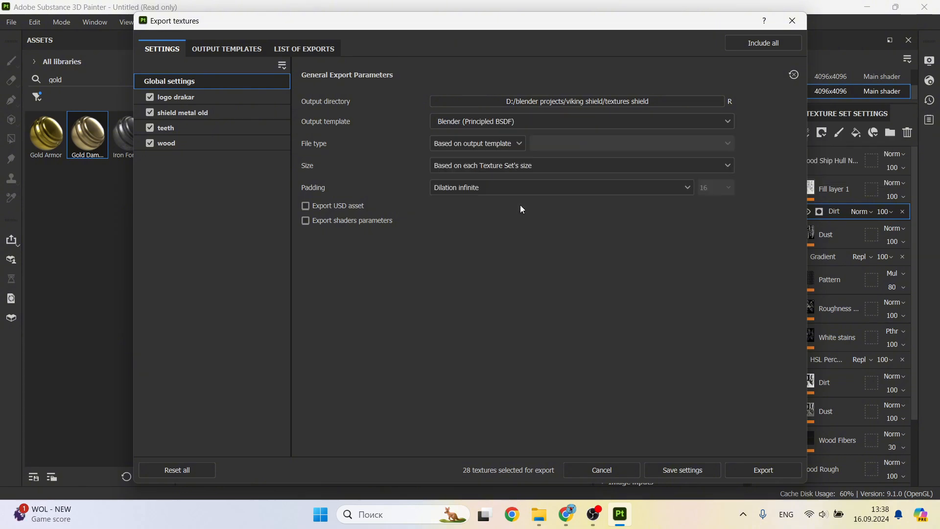
Step: Set the export file type to 8-bit jpeg and the size to 4096, and export all texture sets
click(512, 145)
click(484, 202)
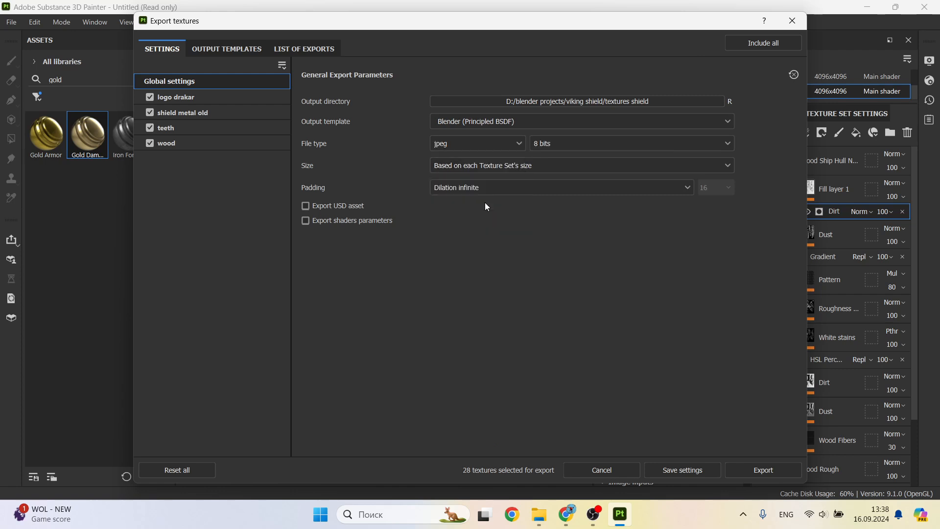
click(658, 167)
click(539, 268)
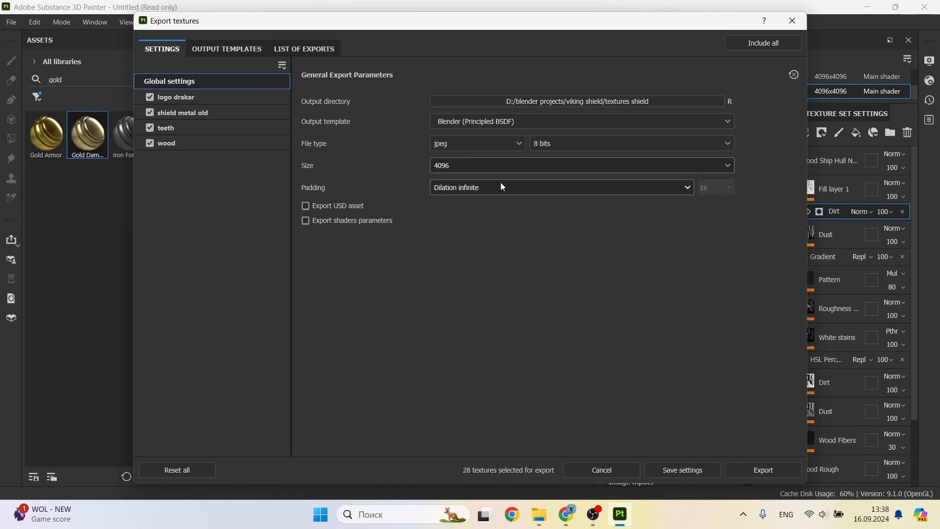
click(760, 470)
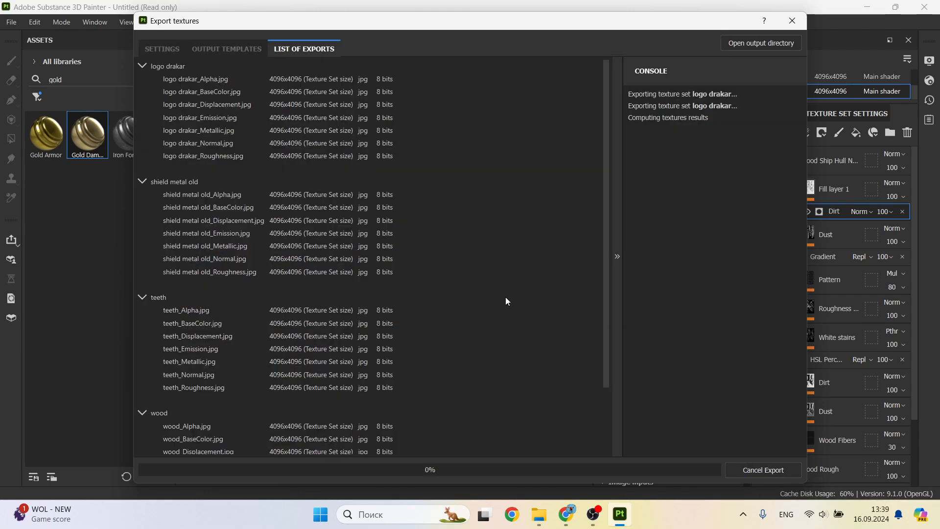
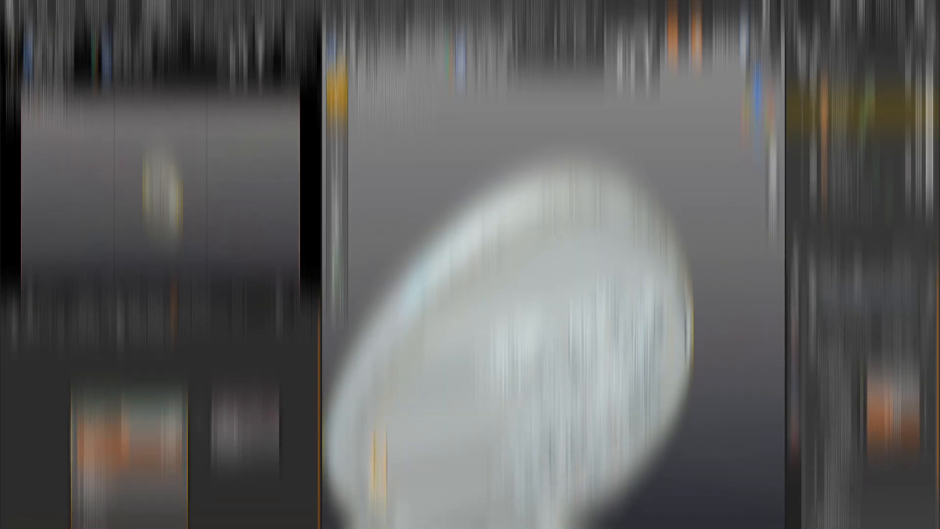
Step: Load the exported shield metal old textures, BaseColor through Roughness, into the rim's material with Principled Texture Setup
key(ctrl+shift+t)
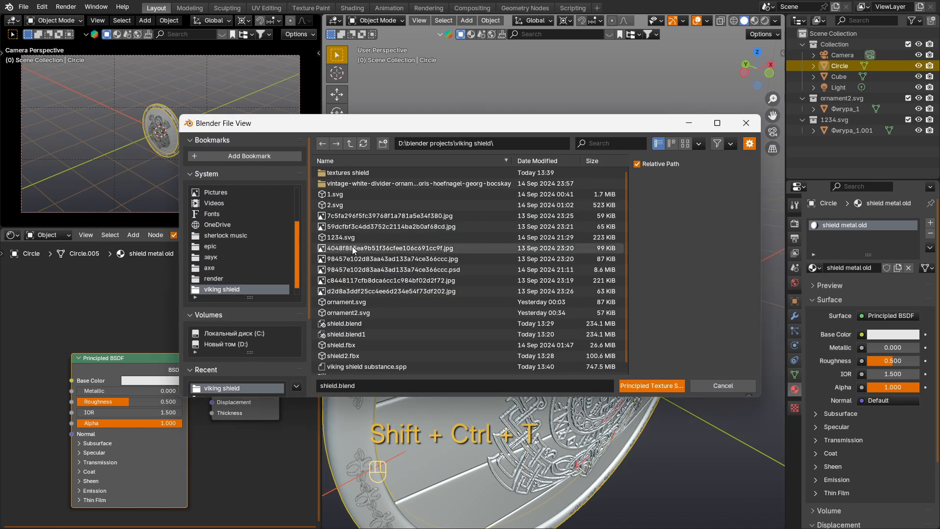
click(366, 173)
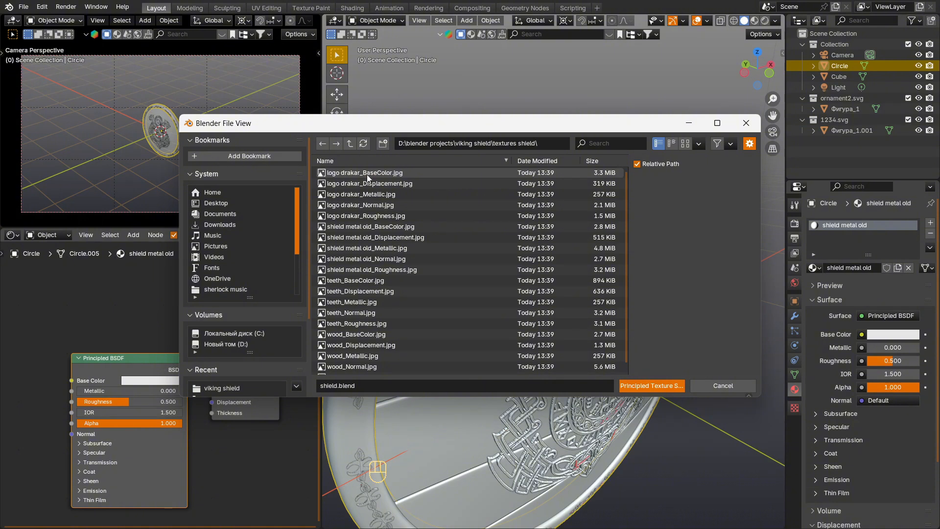
click(381, 227)
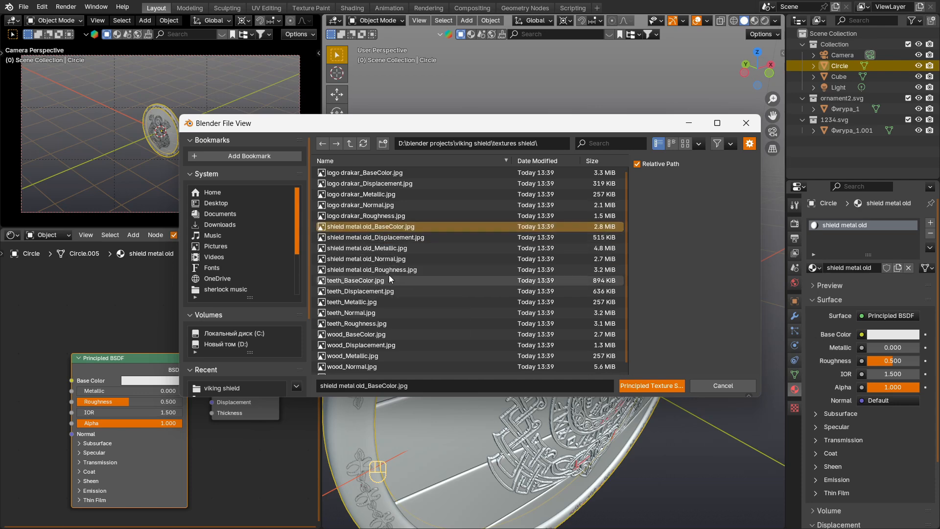
shift+click(388, 270)
click(641, 386)
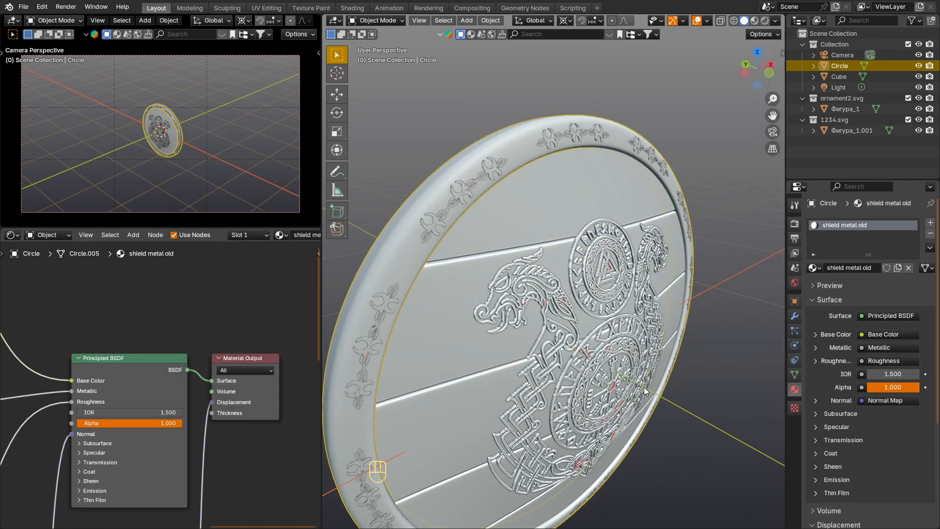
Step: Switch the main viewport to Material Preview shading and bring the whole shield into view
key(z)
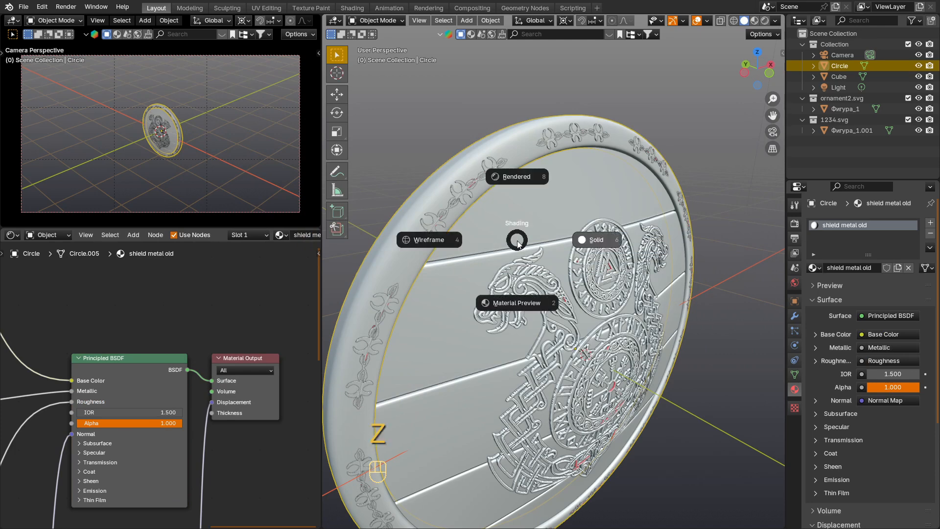
click(521, 287)
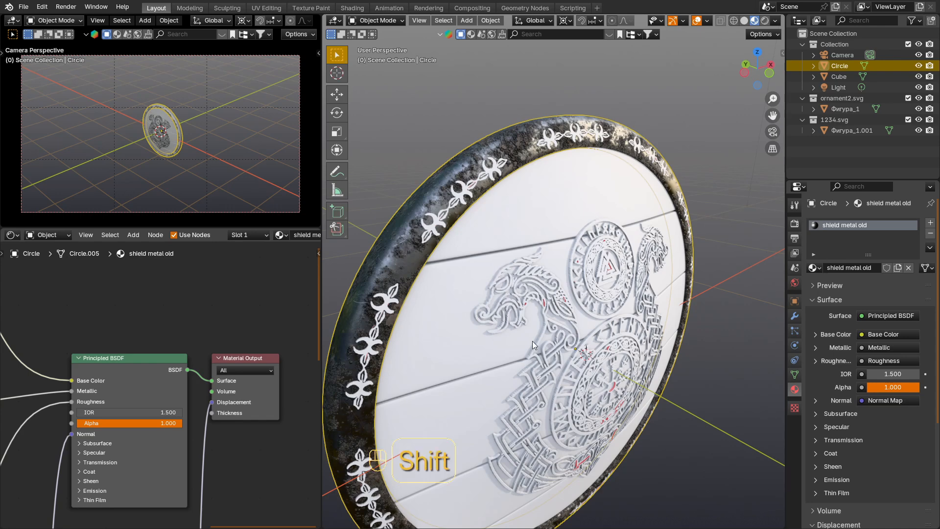
shift+middle_drag(532, 341, 533, 271)
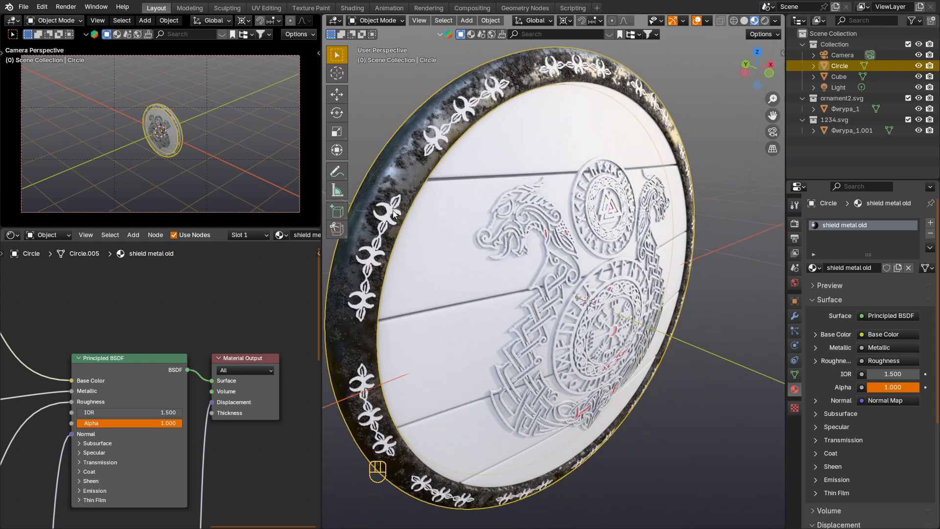
Step: Set up the rim ornament's teeth material with the teeth textures, BaseColor through Roughness, using Principled Texture Setup
click(368, 257)
click(169, 361)
key(ctrl+shift+t)
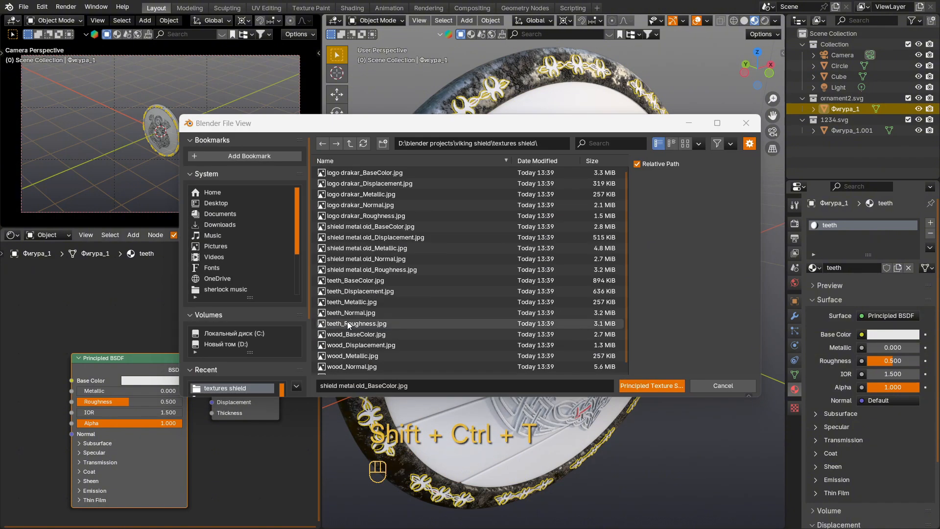
click(356, 279)
shift+click(369, 326)
click(634, 387)
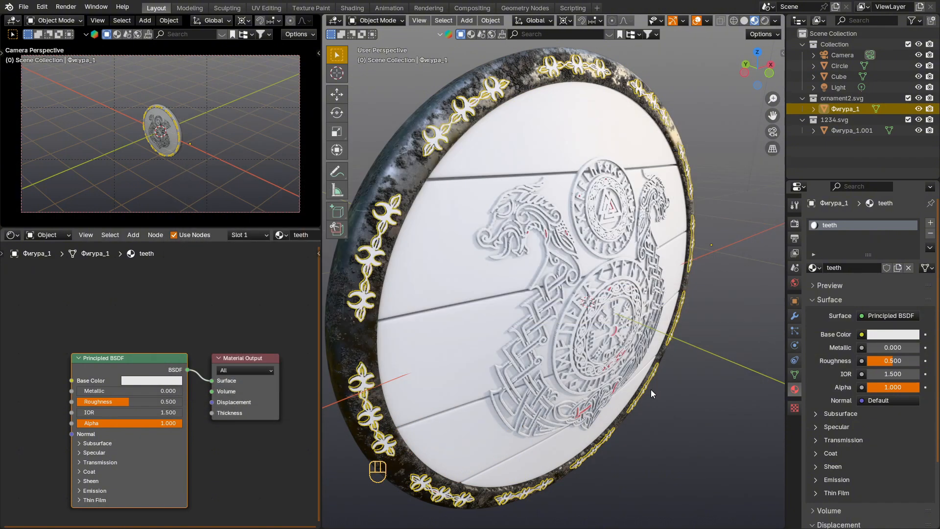
Step: Set up the planks' wood material with the wood textures, BaseColor through Roughness, using Principled Texture Setup
click(509, 251)
click(149, 361)
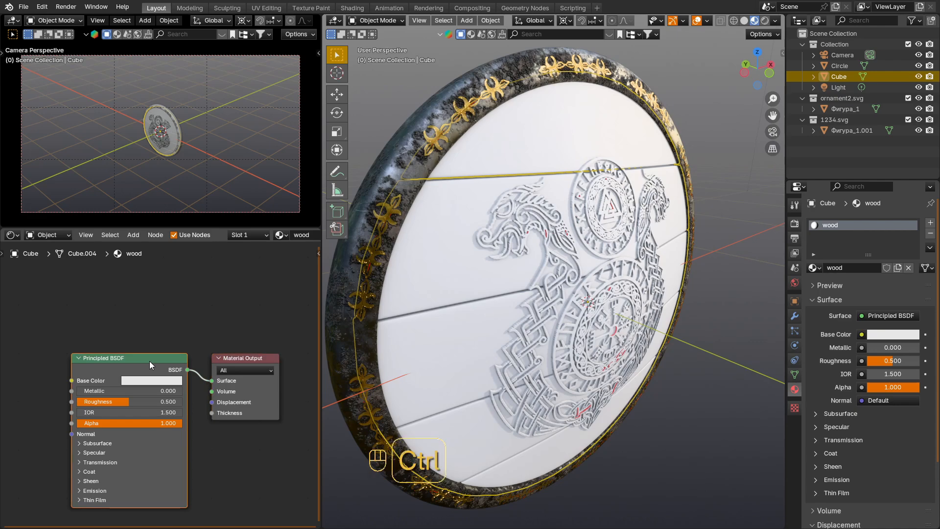
key(ctrl+shift+t)
scroll(383, 280, down, 1)
click(362, 325)
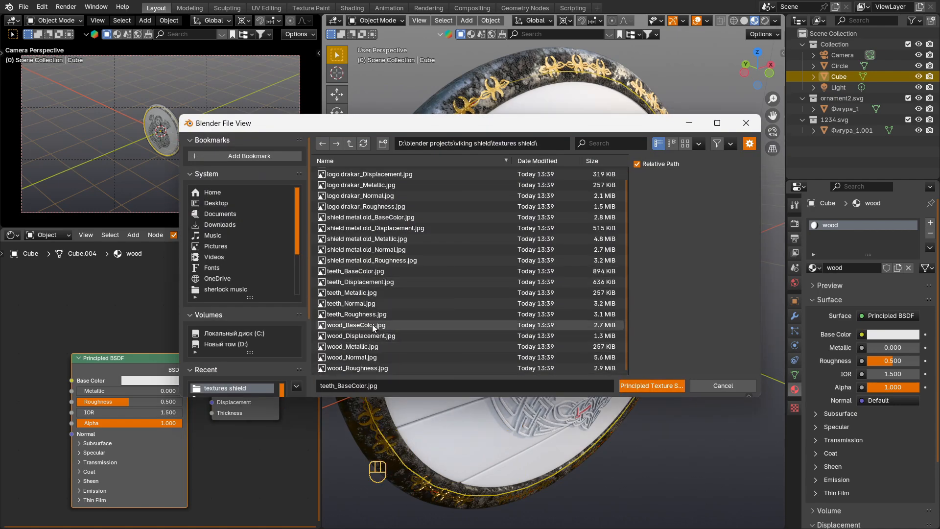
shift+click(375, 366)
click(666, 389)
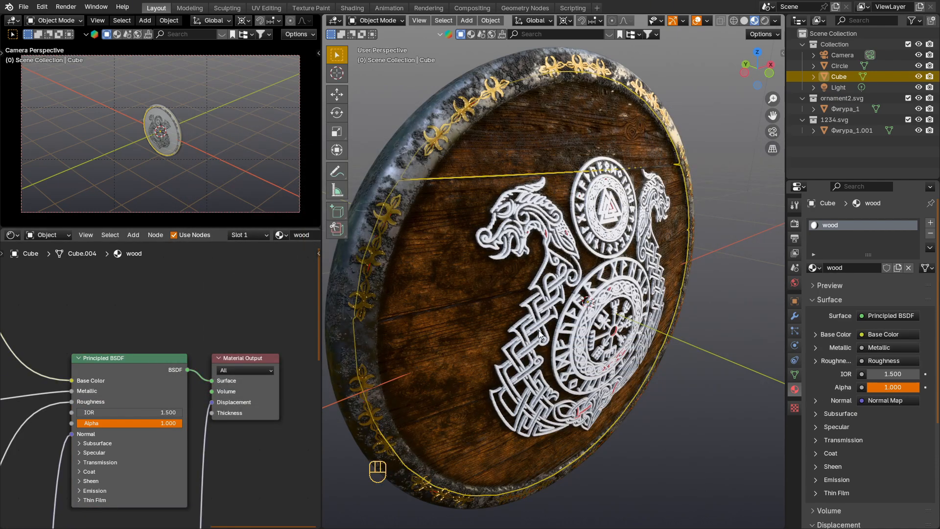
Step: Load the logo drakar textures, BaseColor through Roughness, into the dragon emblem's material with Principled Texture Setup, and deselect the emblem to view the shield
middle_drag(538, 329, 414, 330)
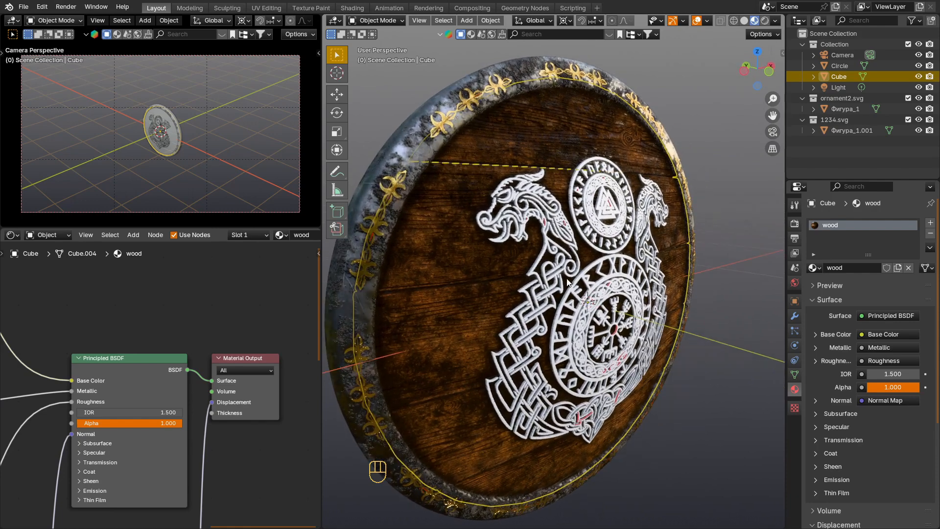
click(575, 297)
click(149, 364)
key(ctrl+shift+t)
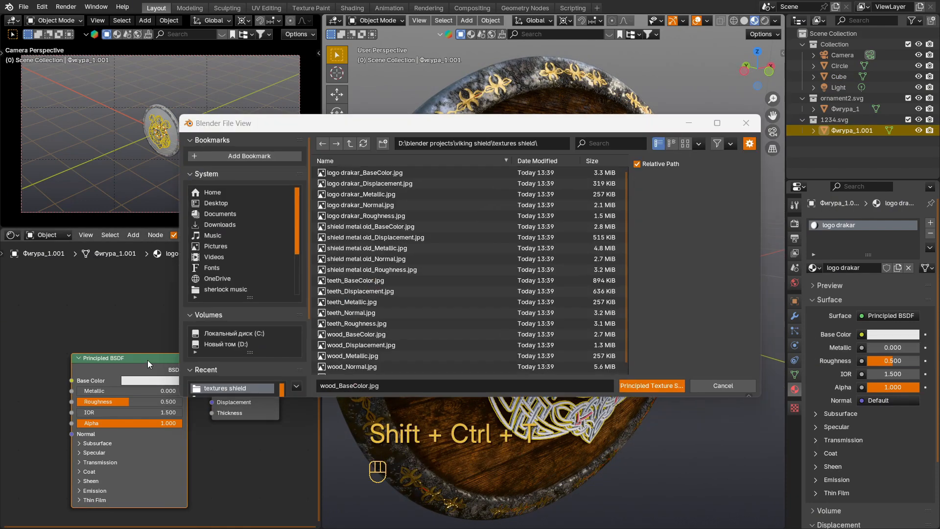
click(364, 172)
shift+click(366, 215)
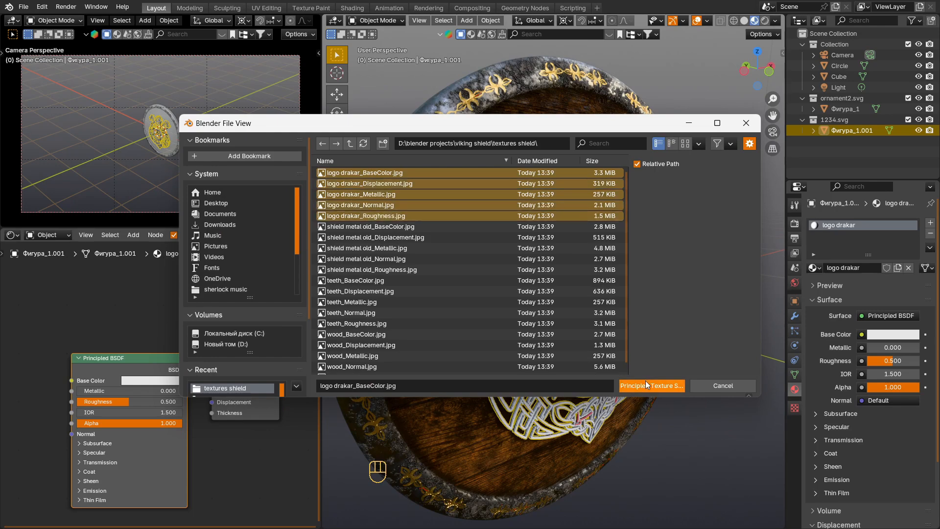
click(646, 384)
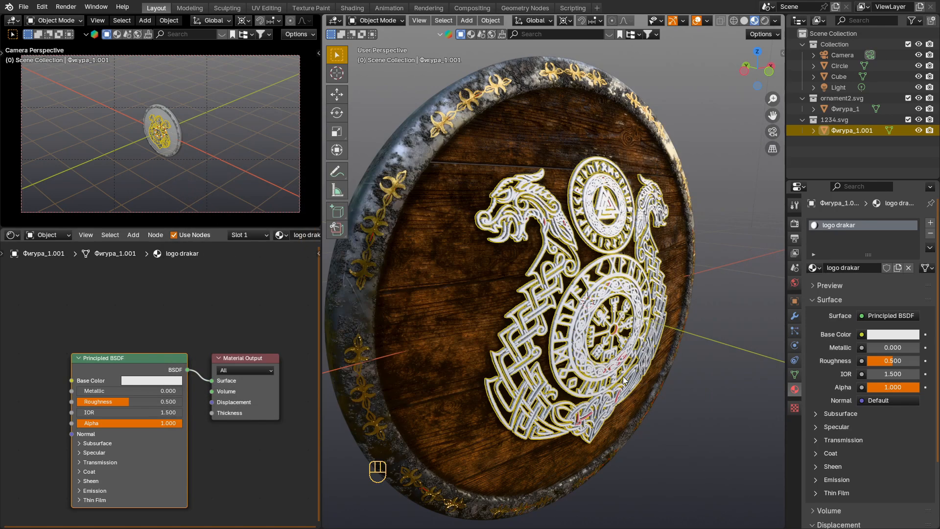
scroll(623, 376, down, 1)
click(692, 389)
shift+middle_drag(683, 385, 583, 336)
mouse_move(583, 336)
middle_down()
mouse_move(554, 327)
mouse_move(576, 337)
middle_up()
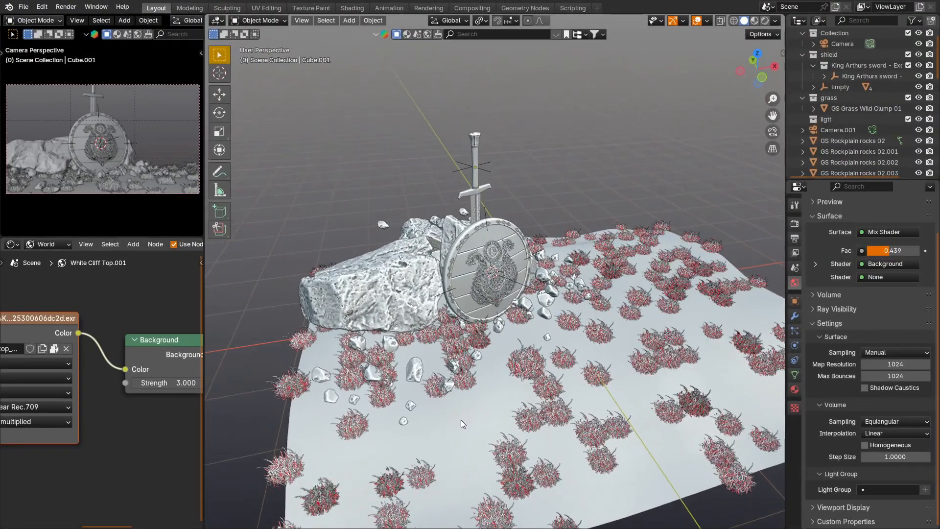
Step: Select the shield's Empty in the scene with the sword and rocks, and view the shield up close
click(511, 282)
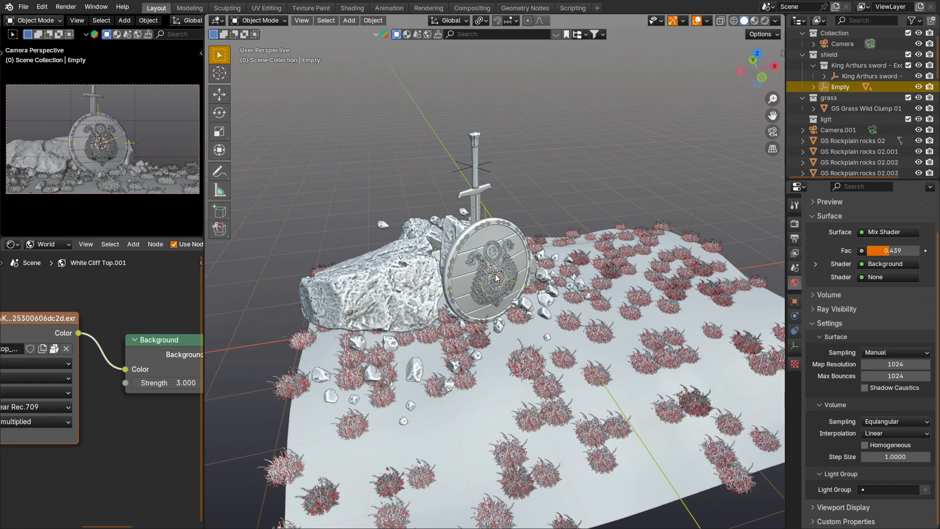
scroll(512, 299, up, 2)
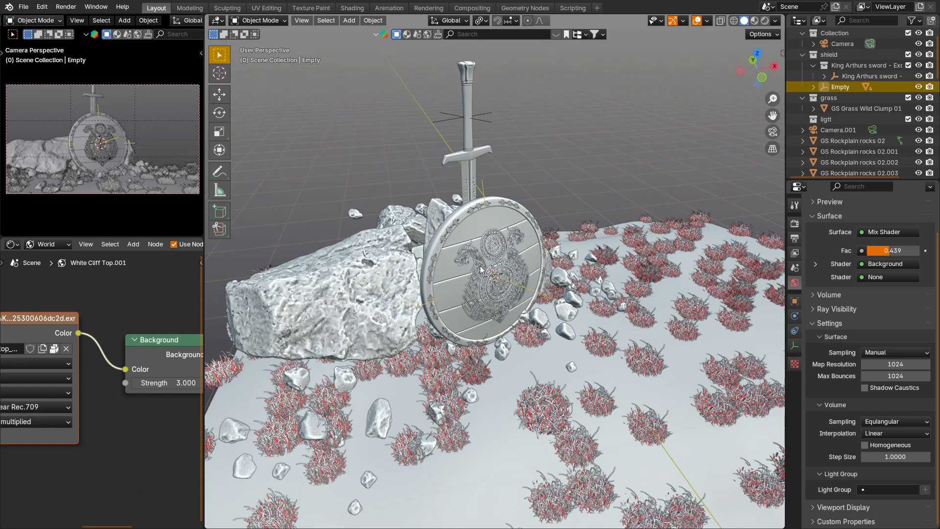
scroll(480, 268, down, 3)
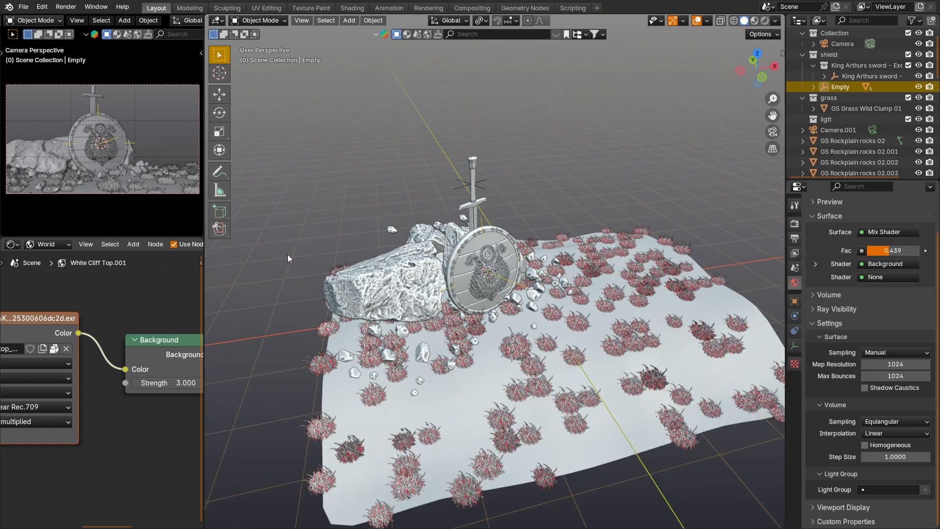
Step: Widen the node editor and examine the world's Mapping, environment texture, Background and Mix Shader nodes
drag(202, 302, 351, 302)
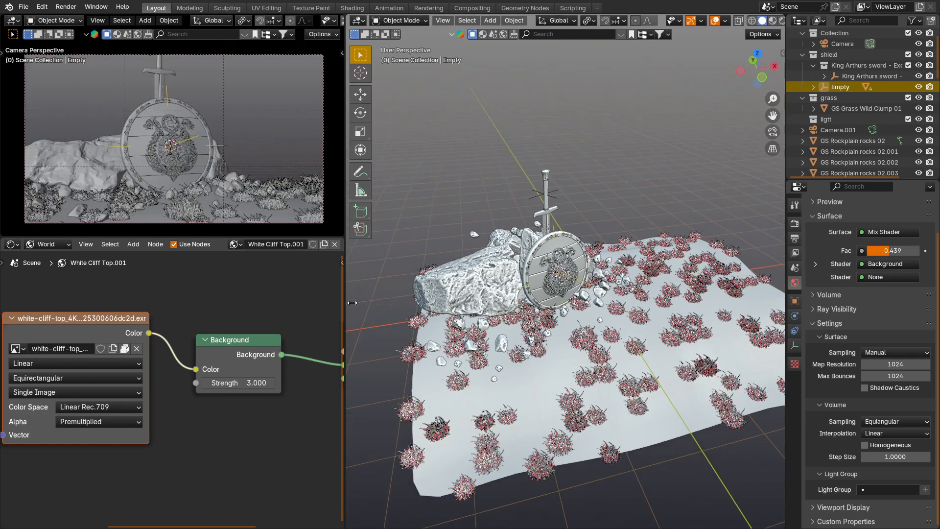
scroll(146, 317, down, 2)
scroll(147, 318, down, 1)
middle_drag(159, 316, 204, 350)
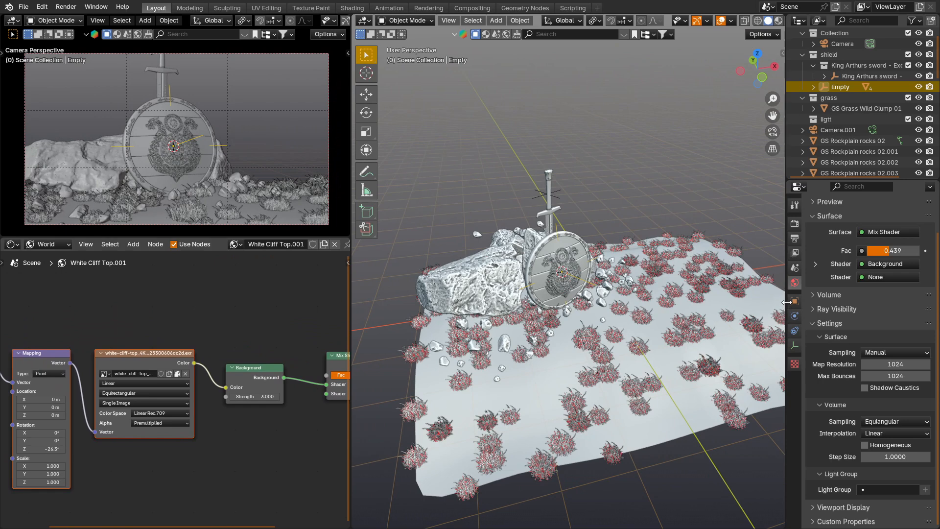
middle_drag(227, 376, 109, 389)
scroll(224, 388, up, 2)
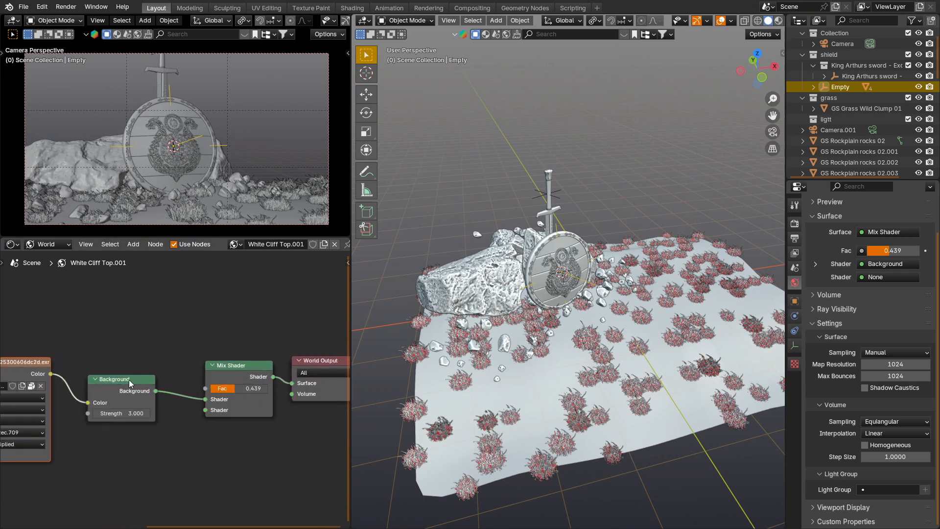
drag(128, 380, 155, 374)
drag(32, 363, 70, 373)
middle_drag(77, 409, 265, 389)
scroll(198, 382, up, 1)
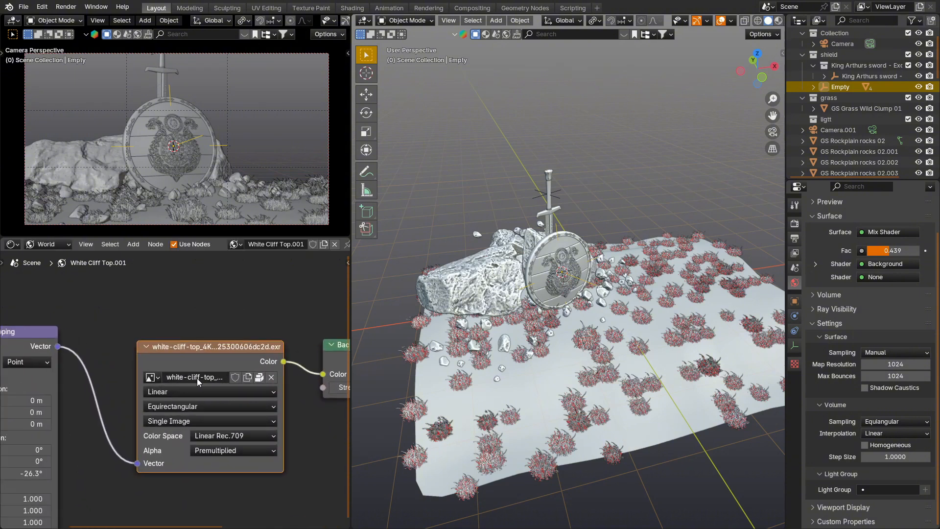
click(215, 377)
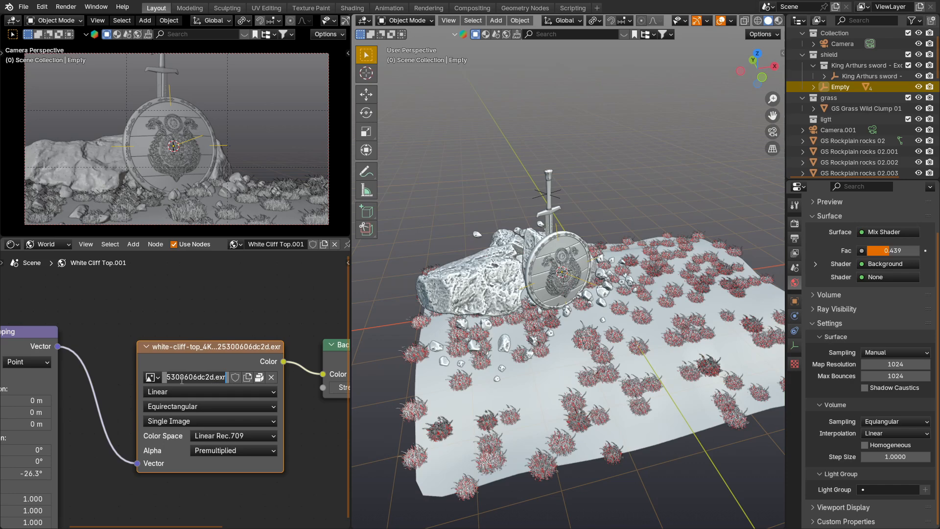
key(Escape)
Step: Browse the HDR assets in the online asset library with the Free first filter enabled
click(505, 34)
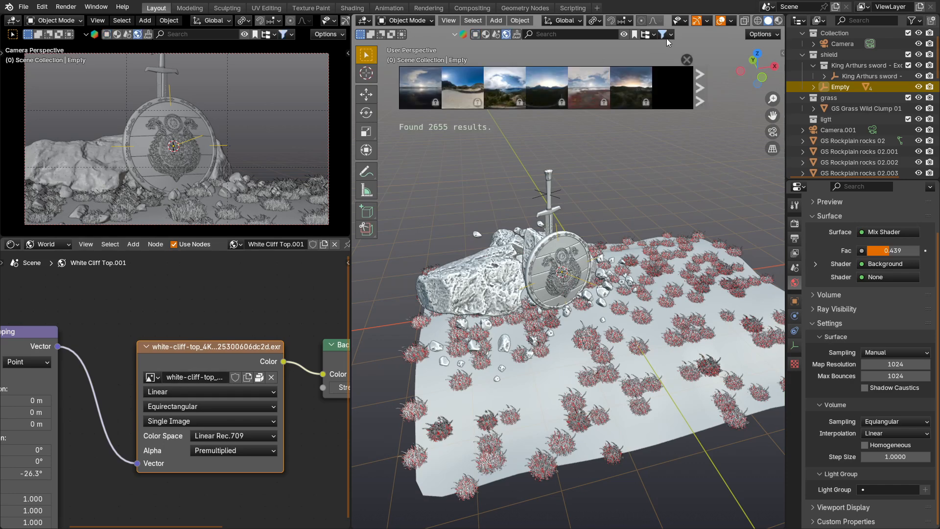
click(665, 34)
click(614, 73)
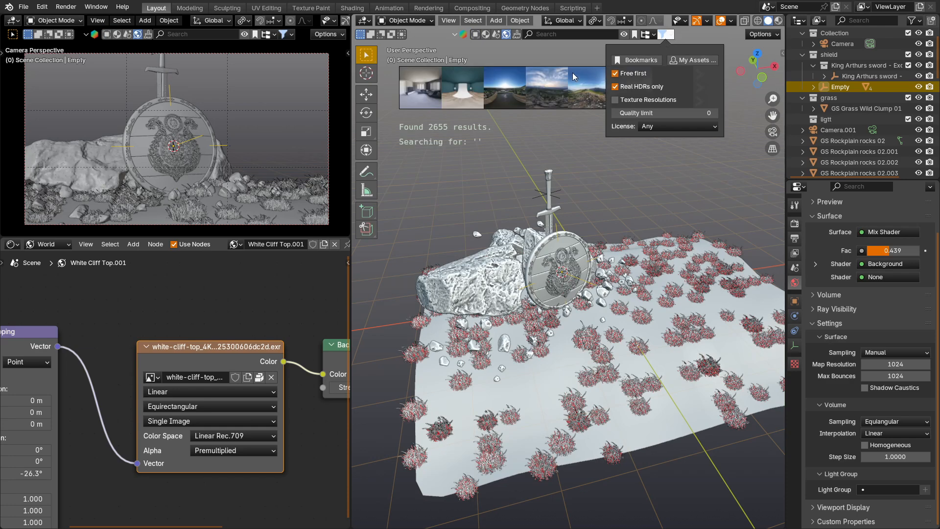
mouse_move(621, 95)
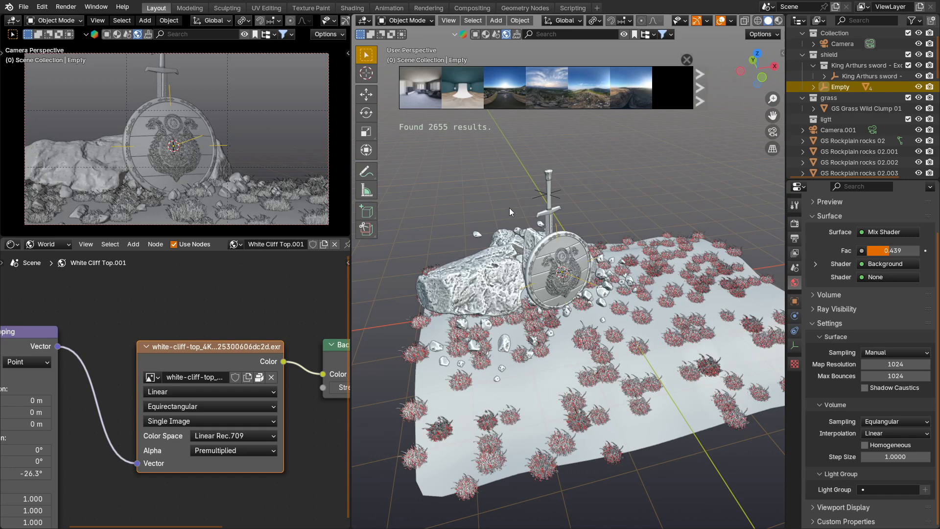
Step: Open the unpack options for the world's white-cliff-top environment image and close them
click(259, 379)
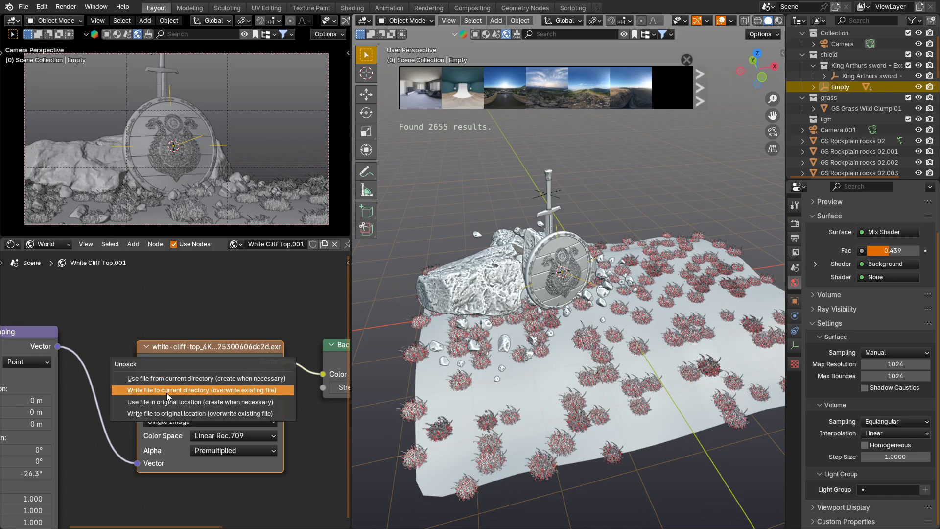
click(208, 377)
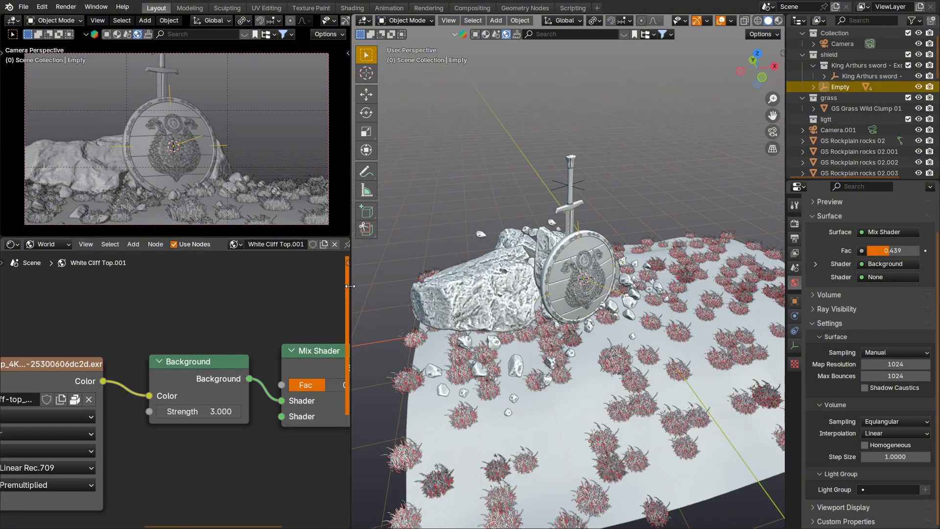
Step: Select the large rock formation behind the shield and change the node editor area to the Asset Browser
drag(350, 286, 165, 292)
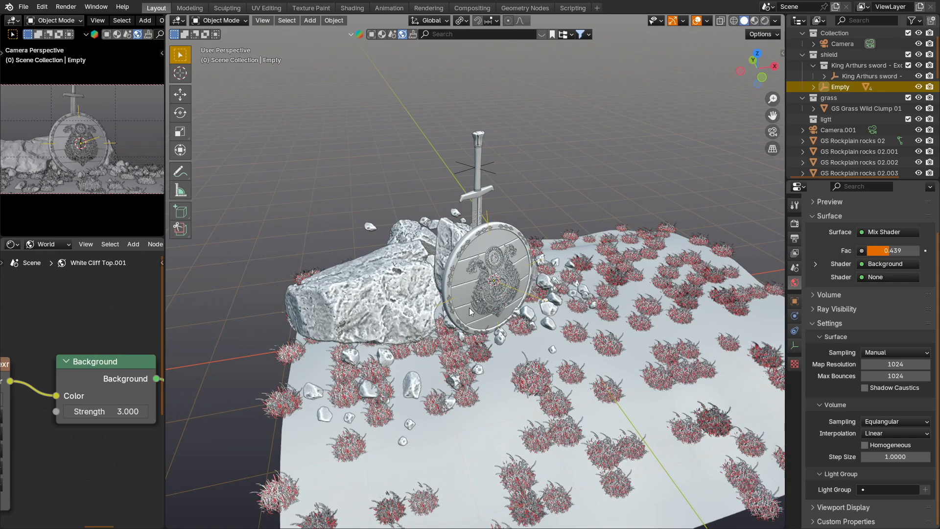
click(371, 287)
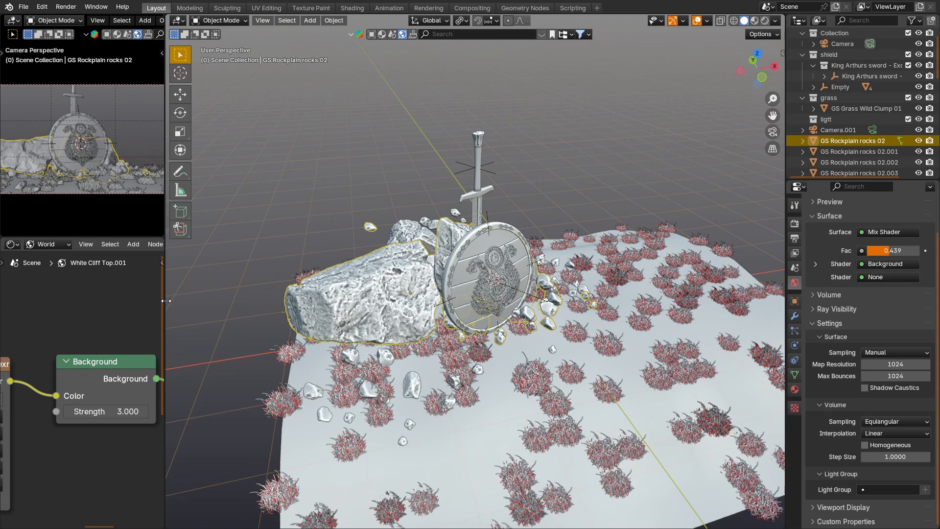
drag(165, 301, 343, 300)
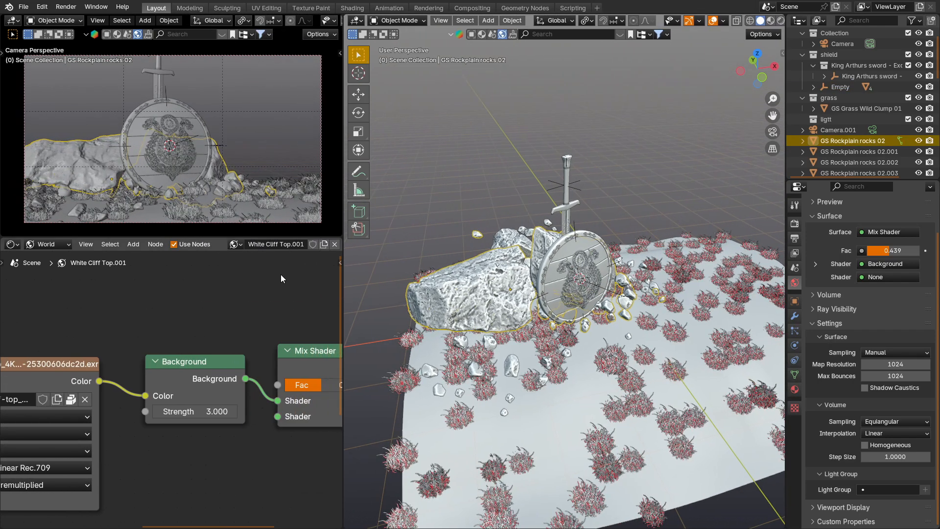
click(13, 244)
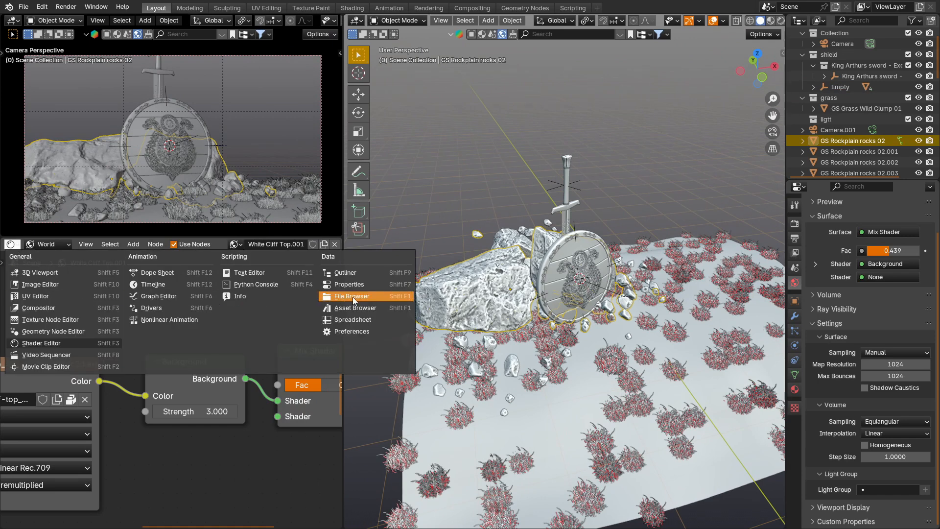
click(365, 307)
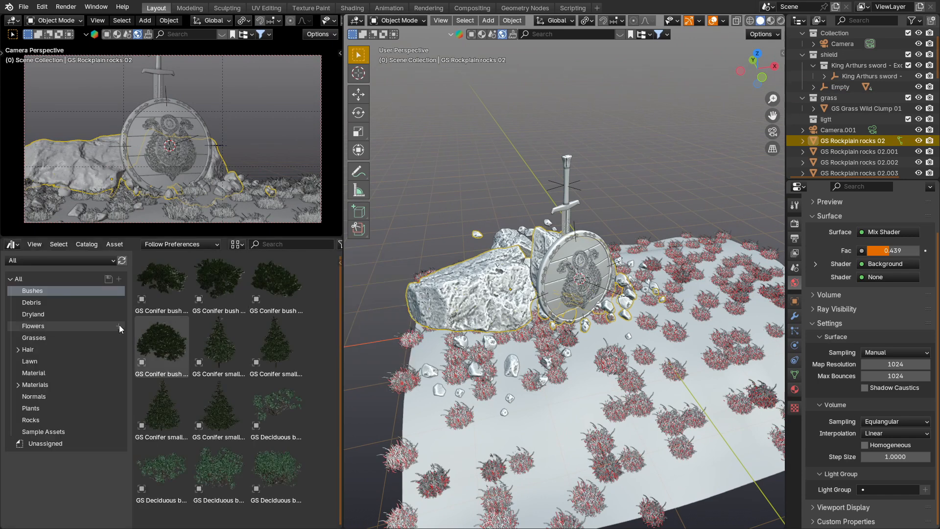
Step: Browse the Flowers, Dryland and Grasses catalogs in the Asset Browser
click(49, 338)
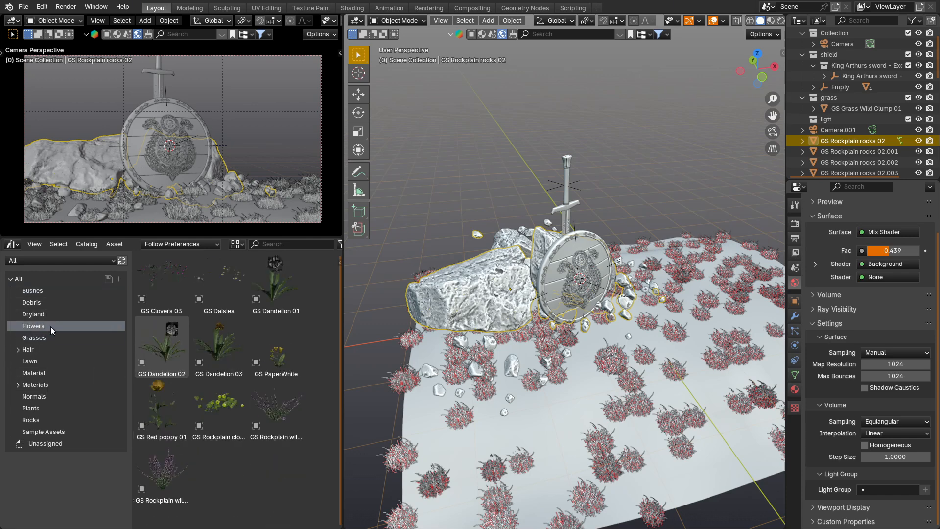
click(51, 313)
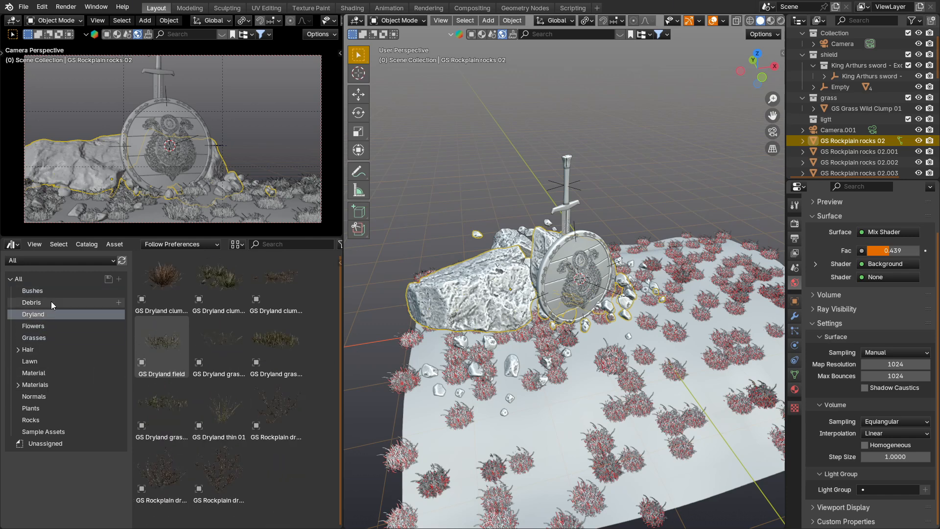
click(51, 326)
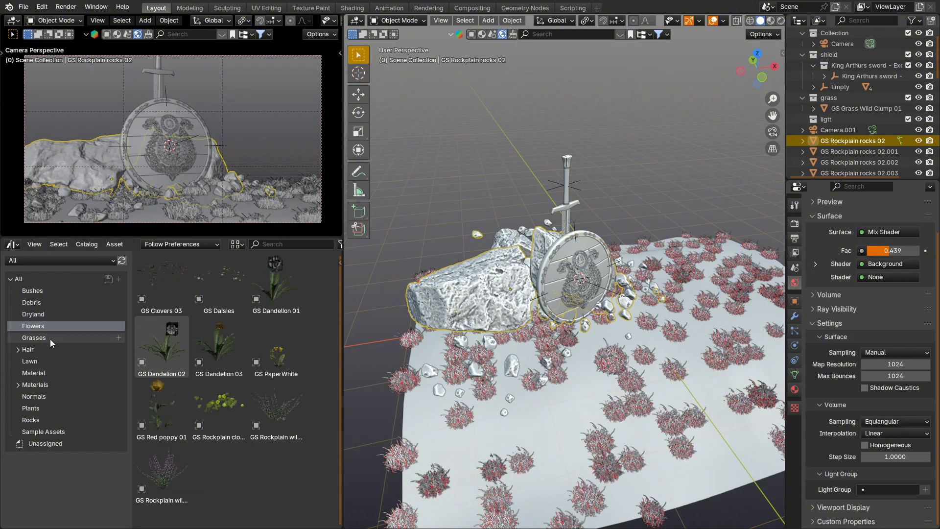
click(50, 339)
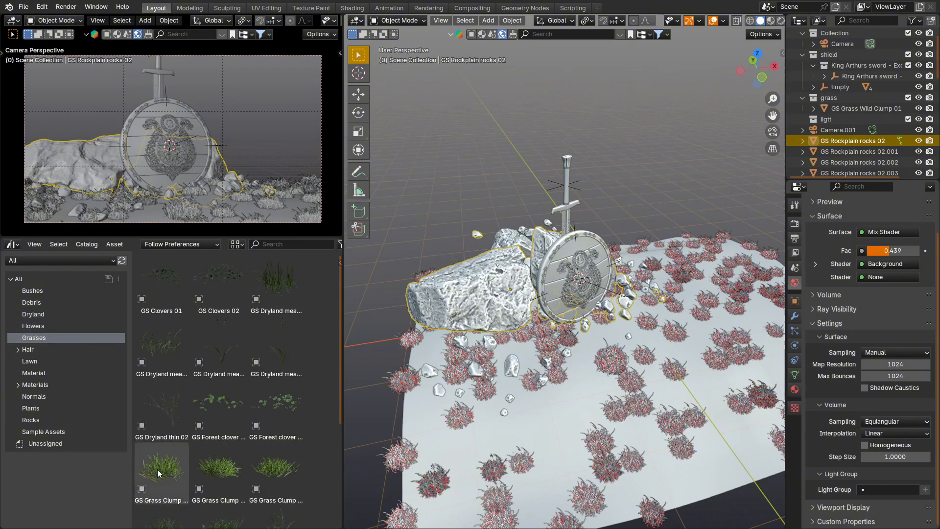
Step: Select the grass-covered ground plane, reselect the large rock formation and display the Rocks asset catalog
click(612, 360)
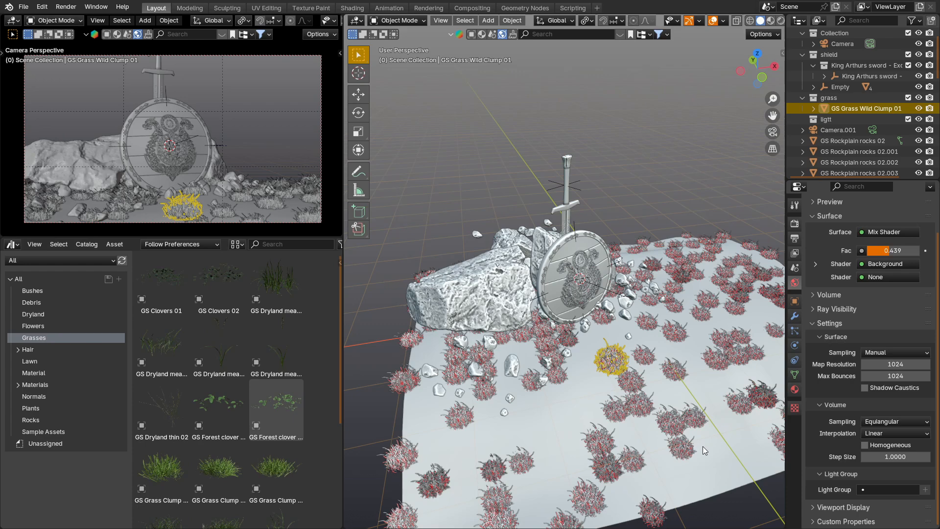
click(704, 450)
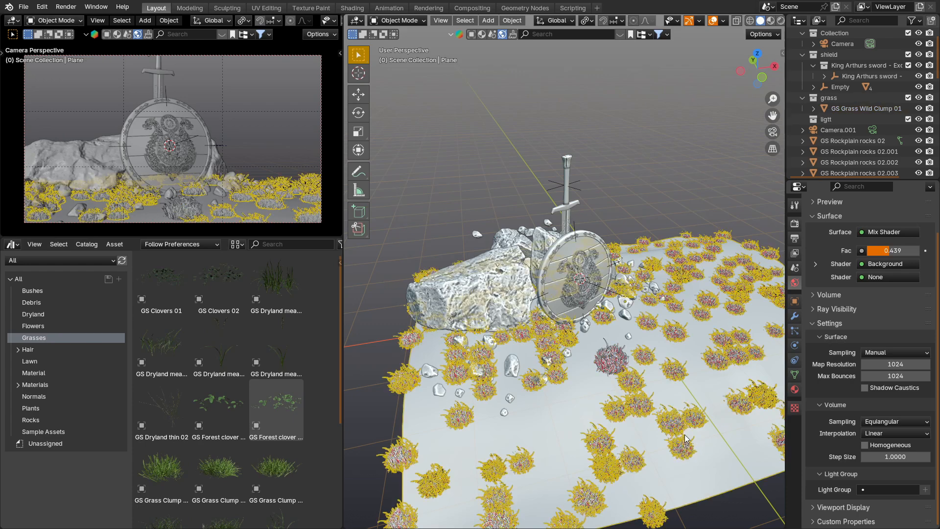
middle_drag(649, 381, 597, 351)
click(506, 289)
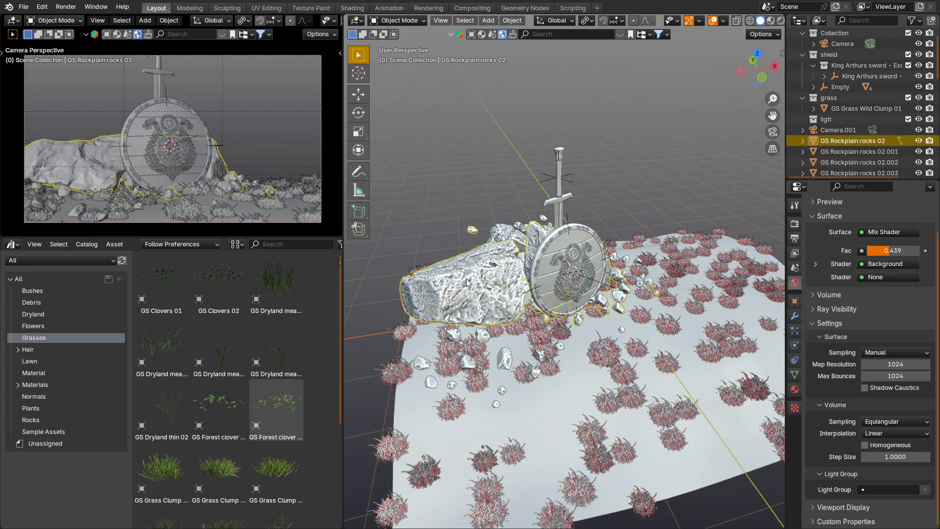
click(51, 421)
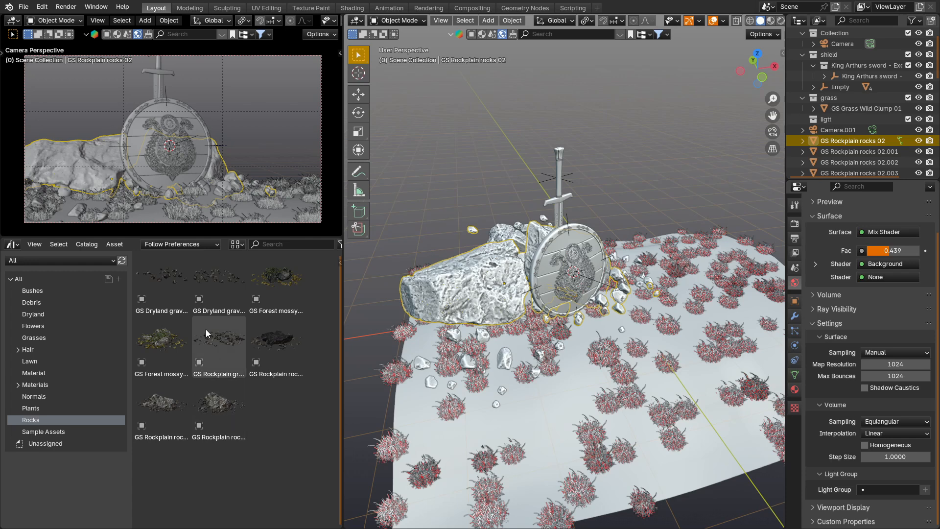
Step: Select the ground plane, show its vertex groups and enter Edit Mode to examine the selected vertices
click(653, 387)
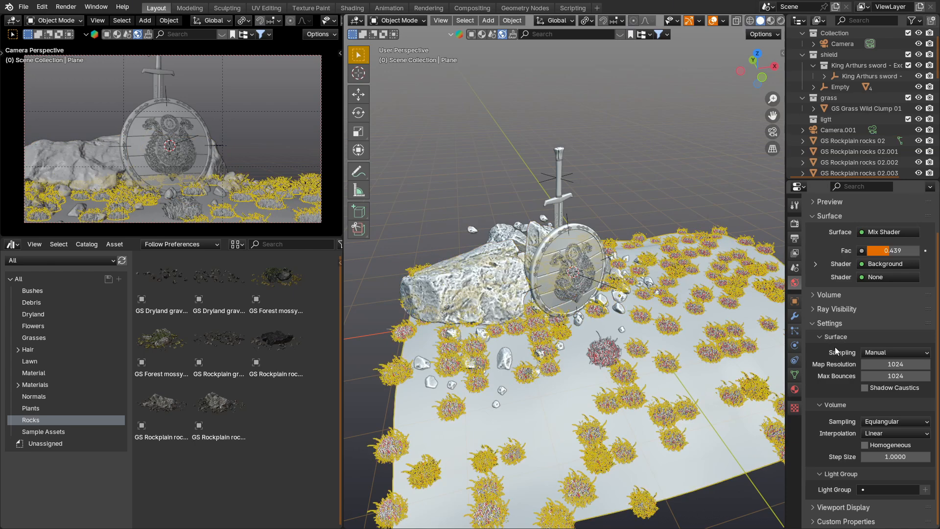
click(794, 331)
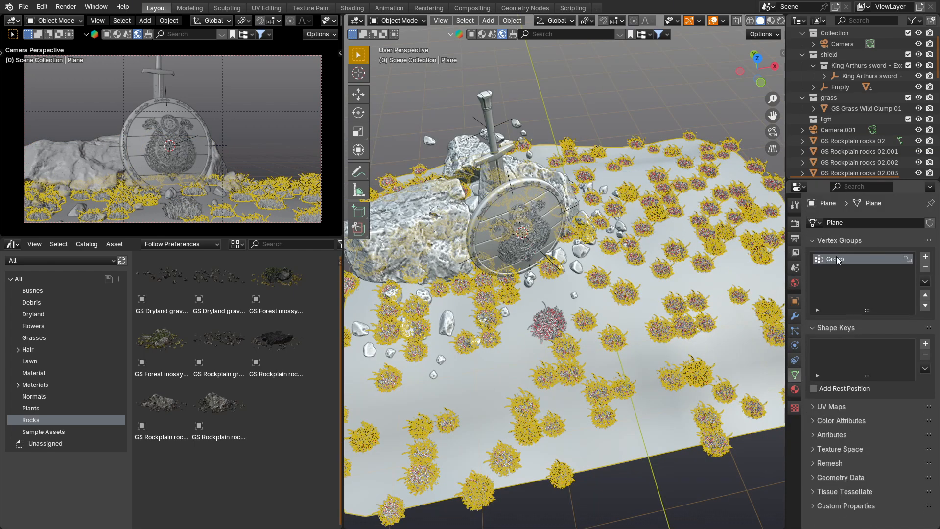
scroll(688, 280, up, 5)
key(Tab)
scroll(688, 280, up, 3)
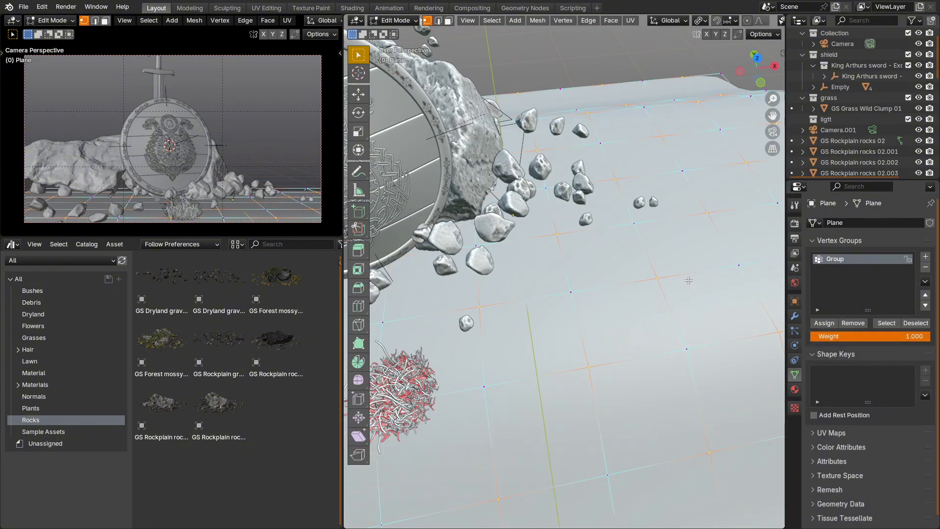
middle_drag(689, 280, 651, 268)
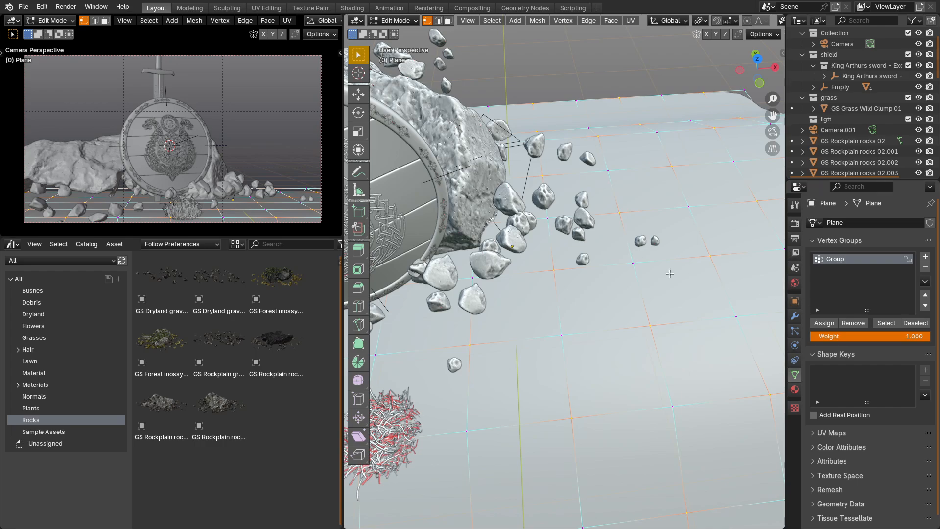
Step: Review the vertex selection commands around Checker Deselect and return the ground plane to Object Mode
click(491, 20)
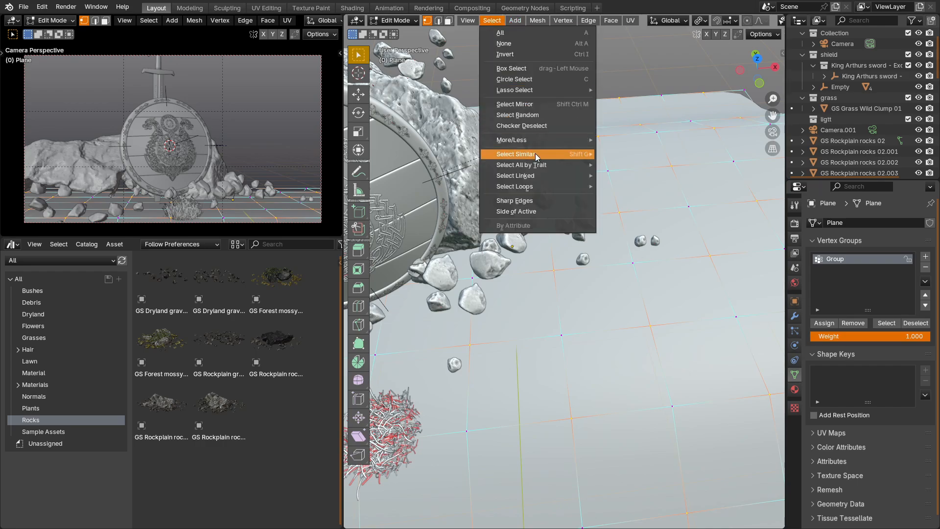
click(534, 131)
key(Tab)
scroll(641, 313, down, 3)
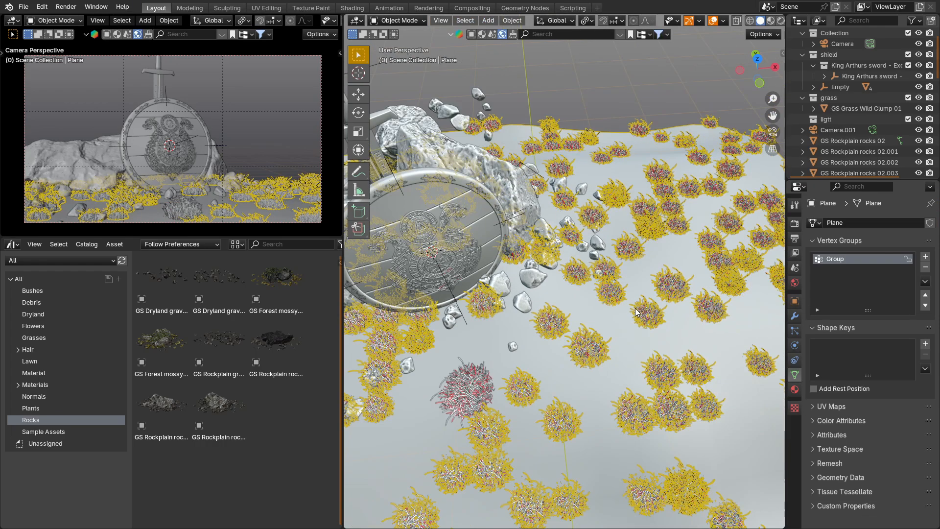
Step: Examine the ground plane's hair particle settings, including the length vertex group and the render scale and scale randomness
middle_drag(772, 344, 773, 334)
click(794, 331)
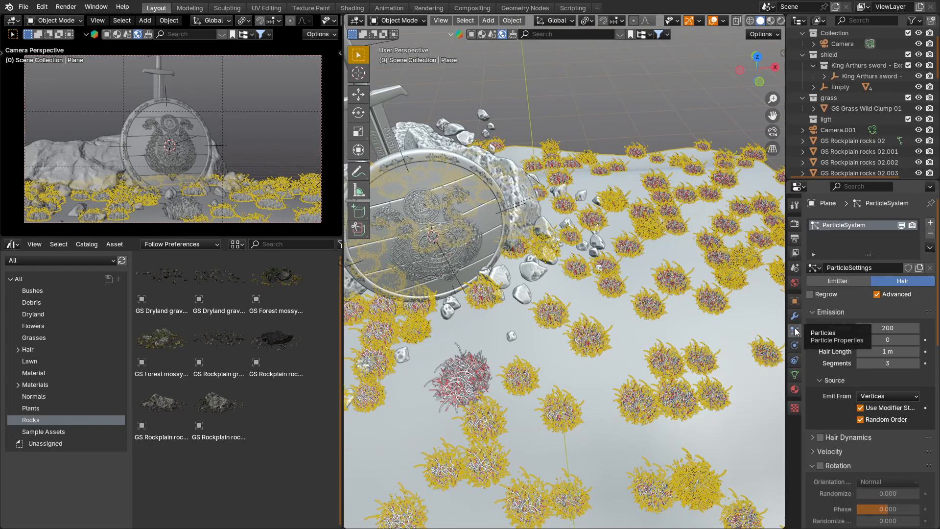
scroll(871, 415, down, 15)
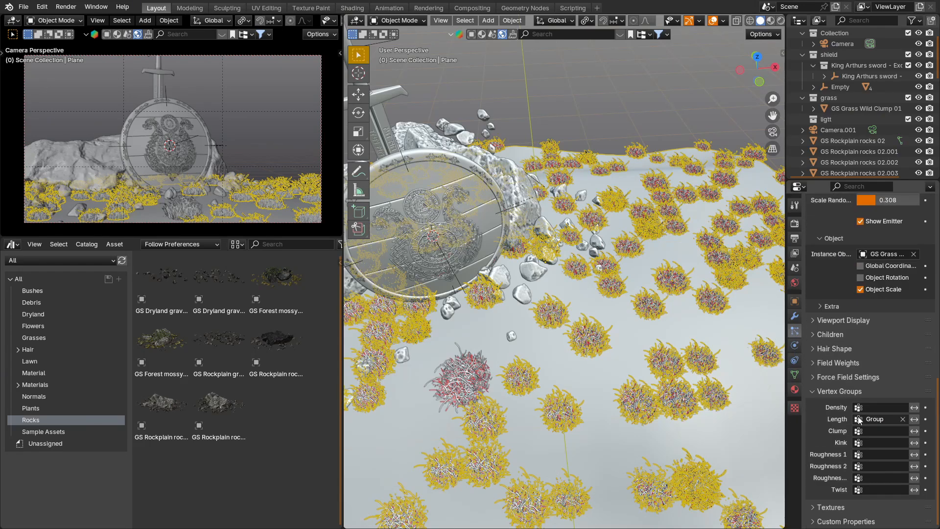
scroll(857, 291, up, 5)
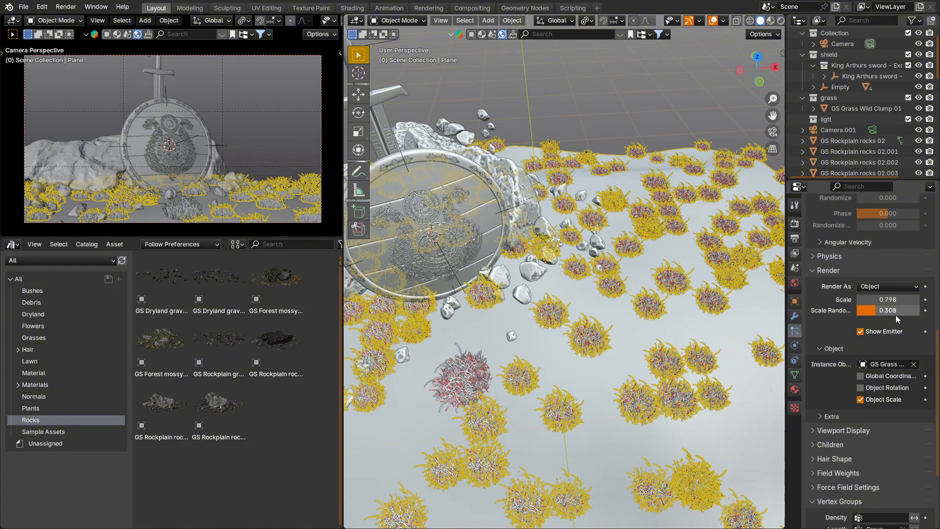
scroll(851, 290, up, 6)
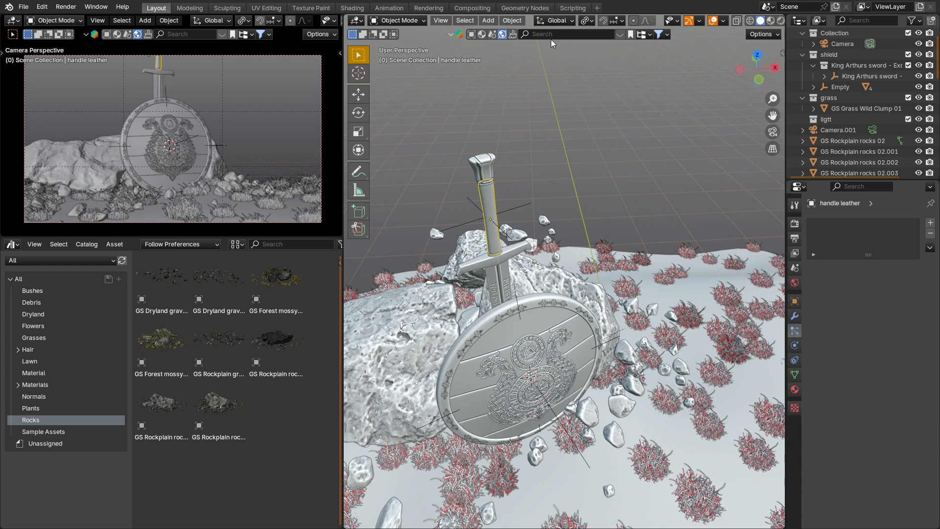
Step: Search the online asset library's models for "sword"
click(470, 35)
click(527, 35)
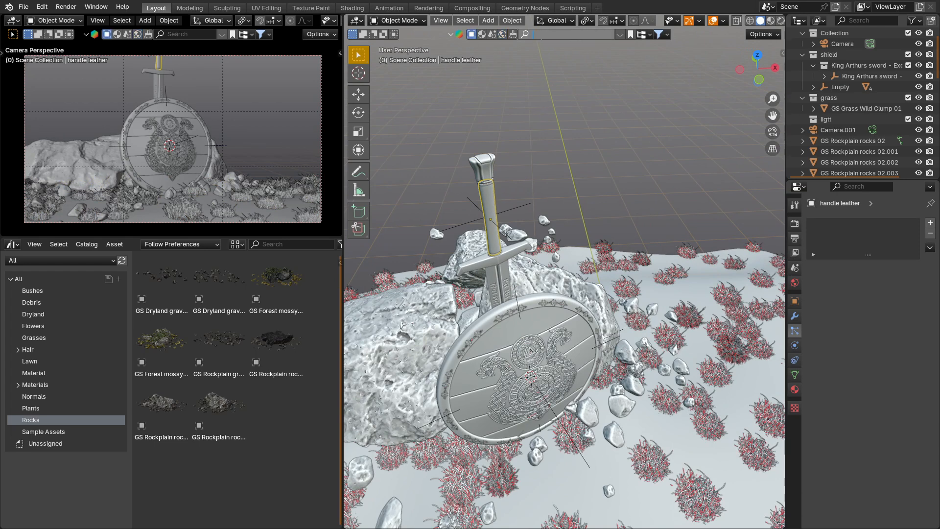
text(sw)
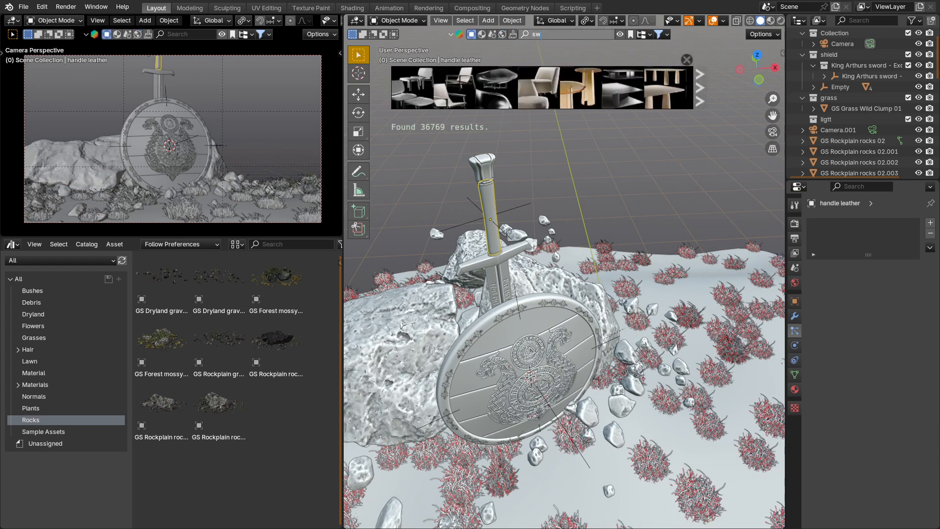
text(aord)
key(Return)
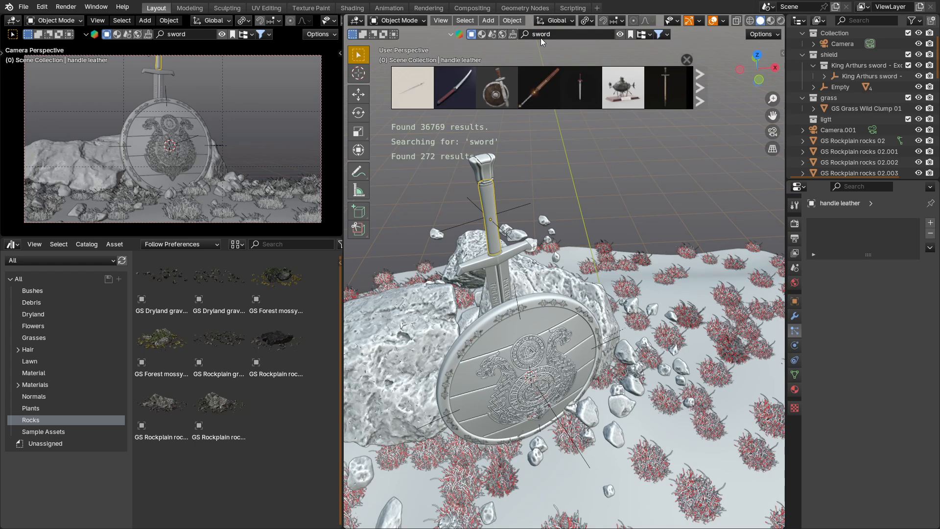
Step: Page through the sword results and preview the King Arthurs sword - Excalibur model
mouse_move(551, 73)
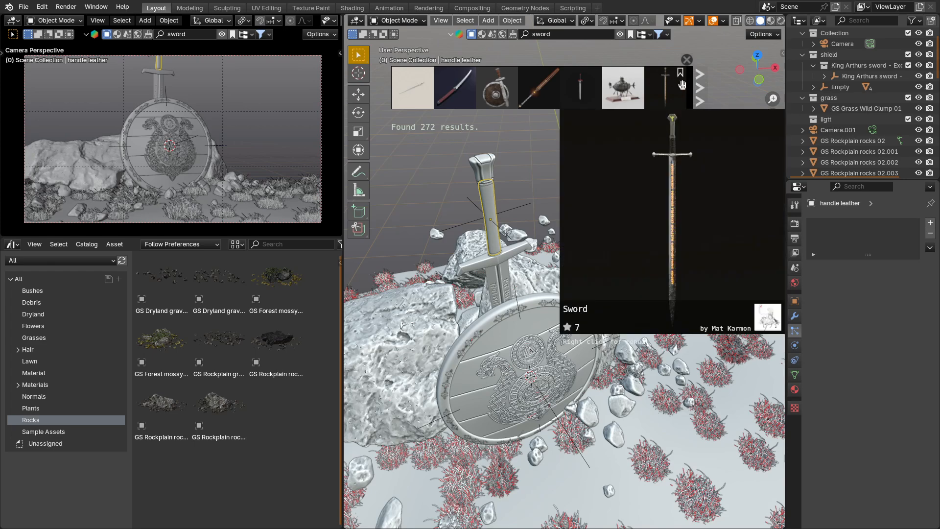
click(699, 88)
click(702, 86)
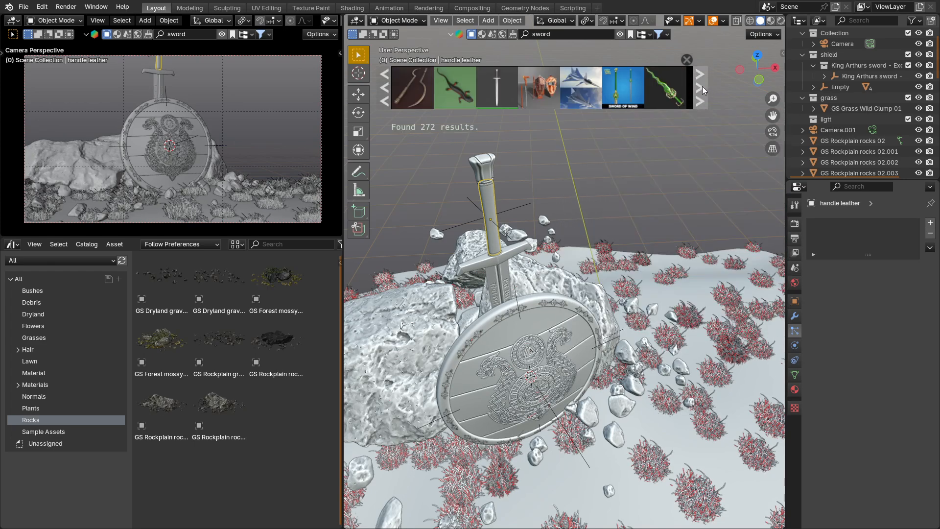
mouse_move(530, 85)
mouse_move(502, 86)
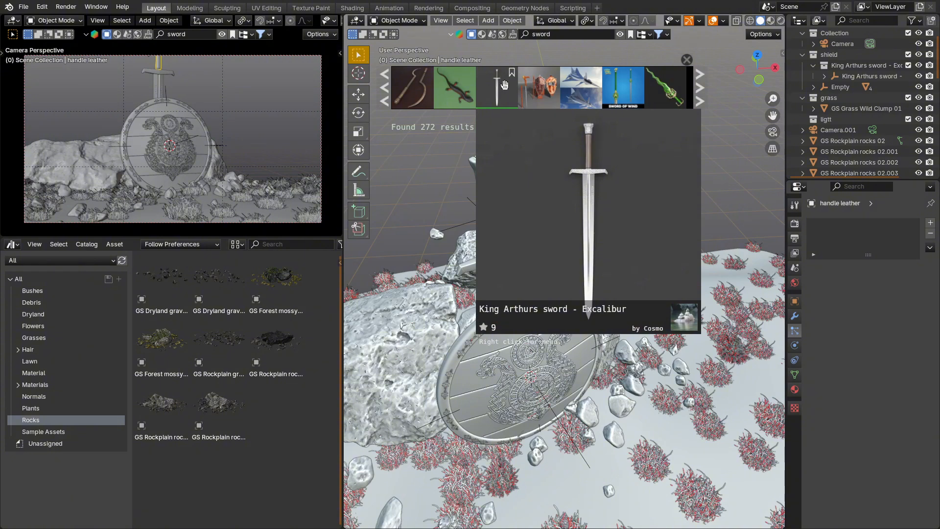
Step: Select the large upright plane standing beside the shield scene
scroll(655, 249, down, 10)
scroll(577, 270, down, 8)
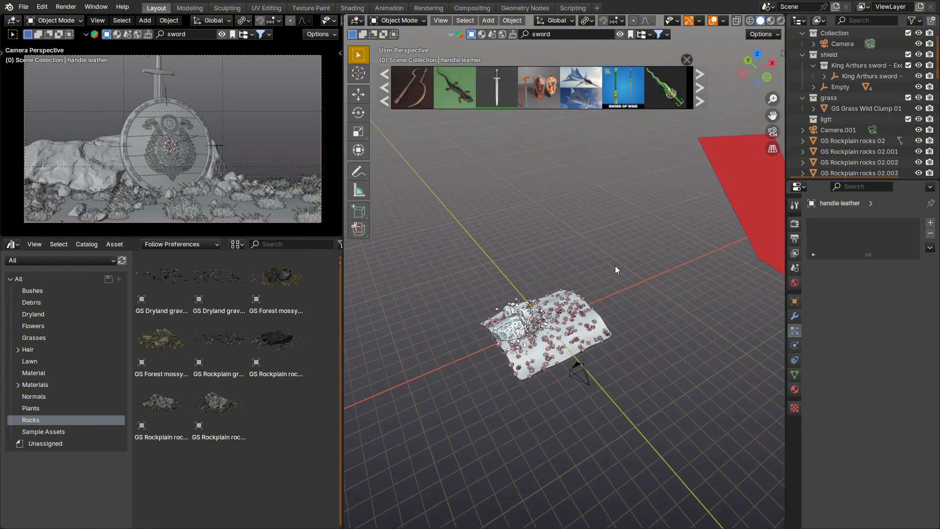
click(671, 248)
middle_drag(671, 248, 638, 222)
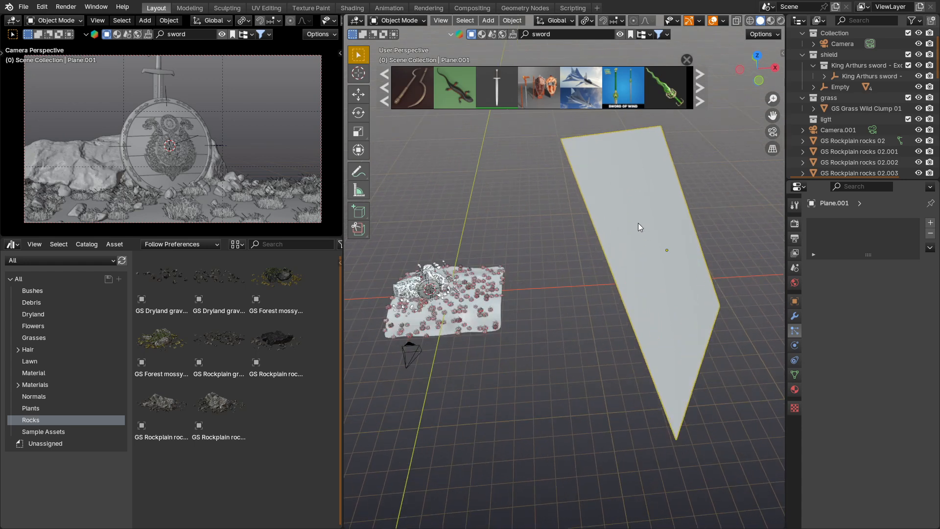
Step: Change the Asset Browser area to the Shader Editor in Object mode and examine the upright plane's Principled BSDF material
click(12, 244)
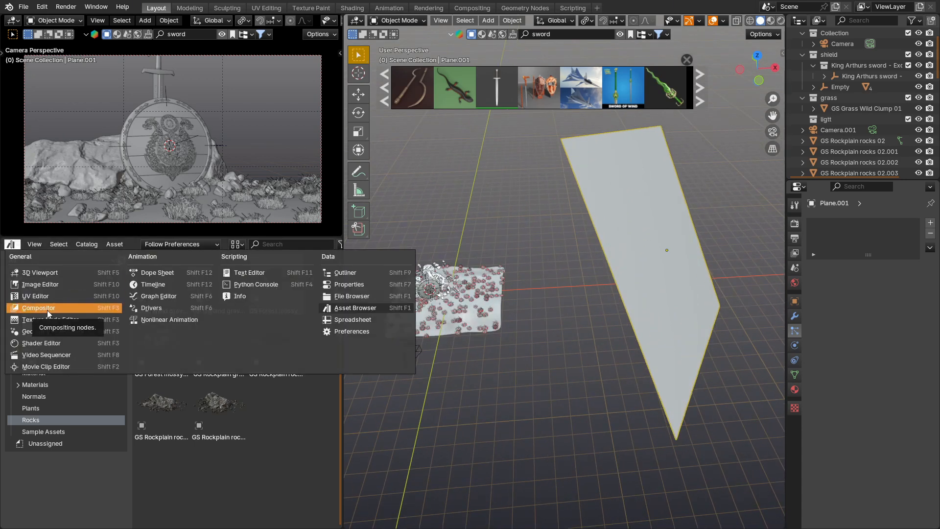
click(57, 341)
click(57, 248)
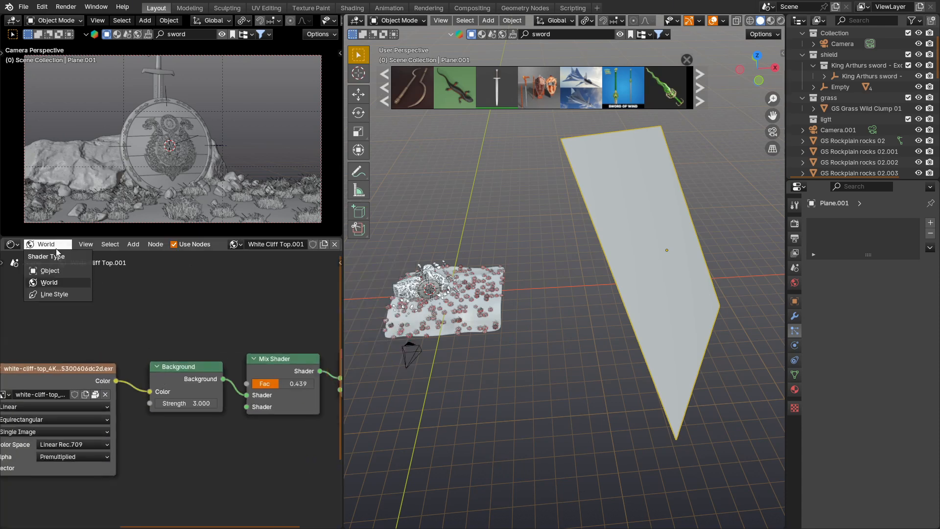
click(58, 265)
middle_drag(119, 381, 65, 319)
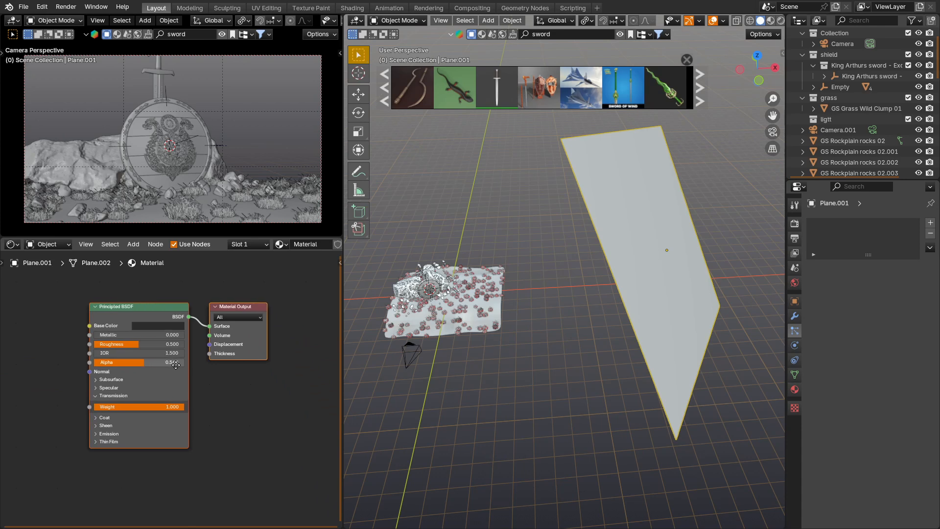
scroll(143, 370, up, 2)
scroll(152, 385, up, 1)
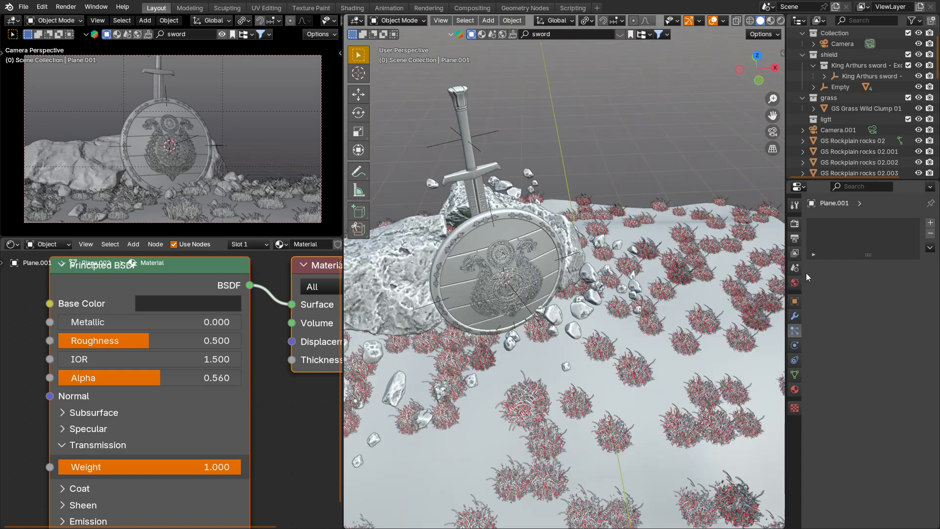
Step: Review the scene's render sampling and Color Management settings and expand the Performance settings
click(794, 223)
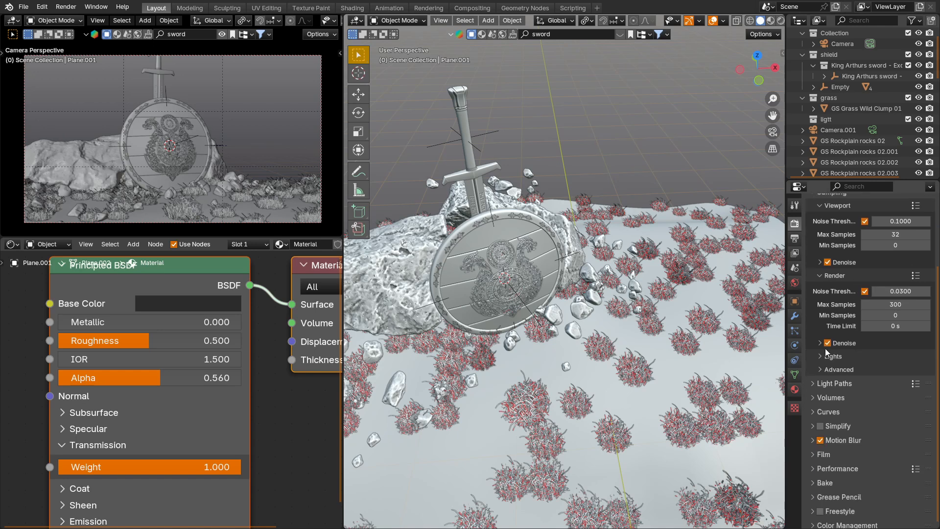
scroll(841, 383, down, 5)
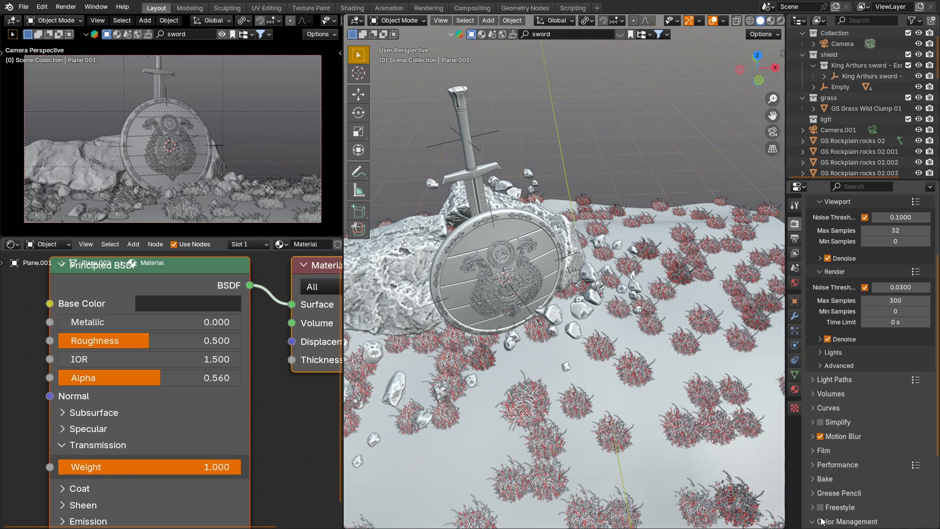
scroll(846, 488, down, 6)
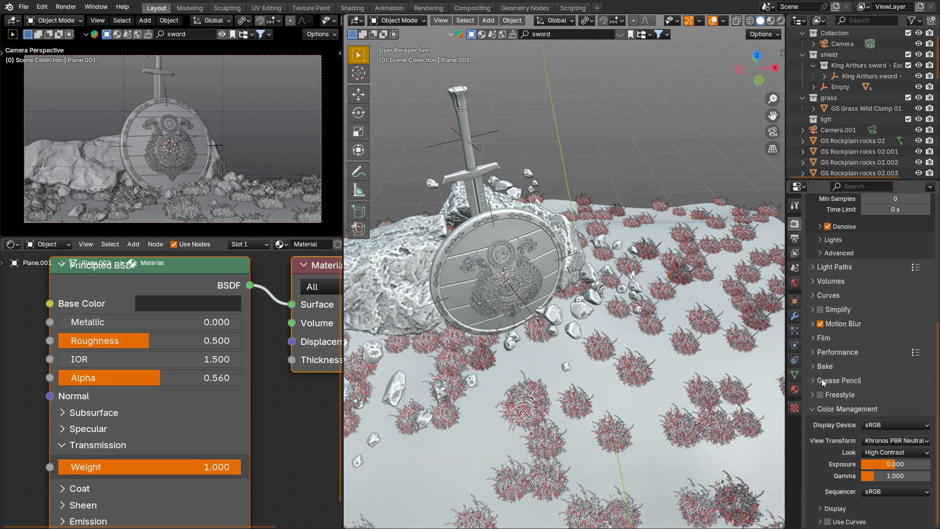
click(815, 351)
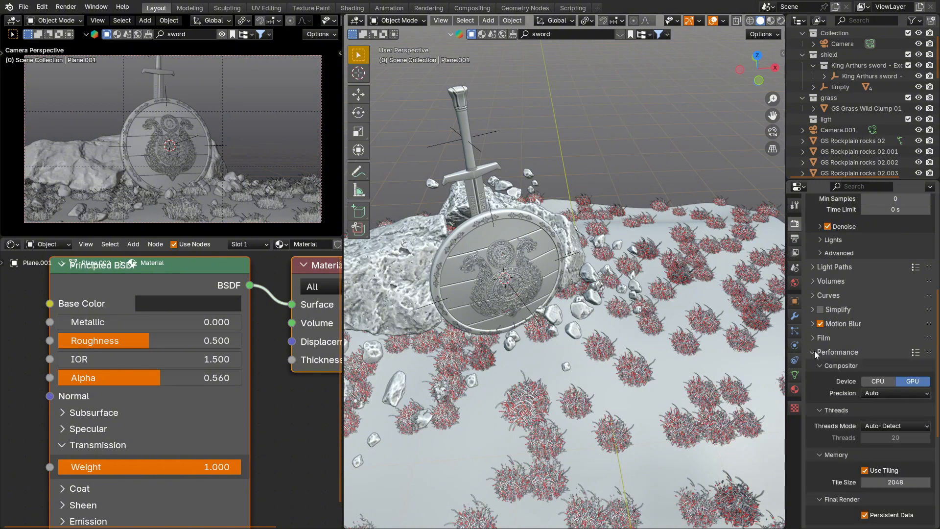
Step: Switch to the Compositing workspace and examine the Denoise and Glare nodes
click(472, 8)
scroll(335, 171, up, 1)
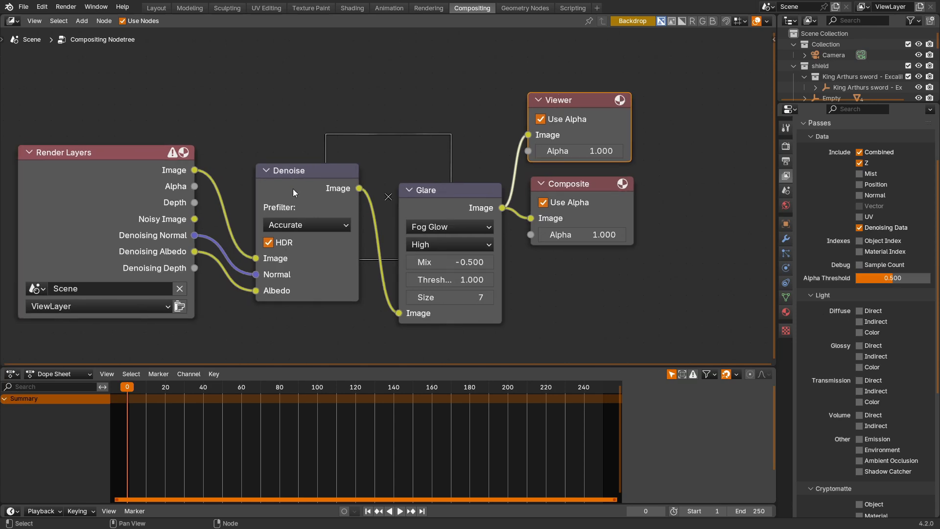